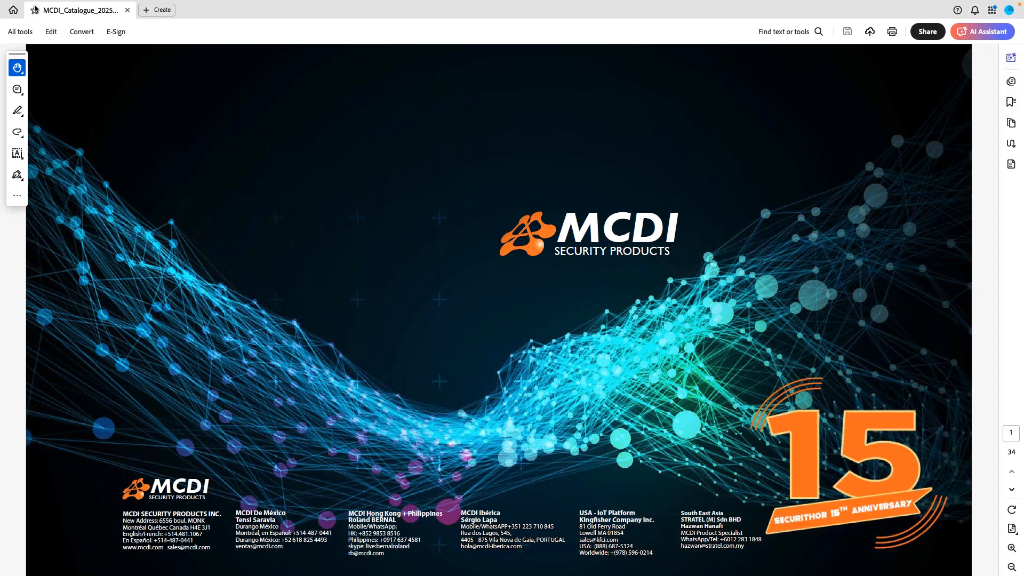
Step: Take the MCDI catalogue out of full-screen view in Acrobat and minimize its window
mouse_move(35, 2)
left_click(30, 23)
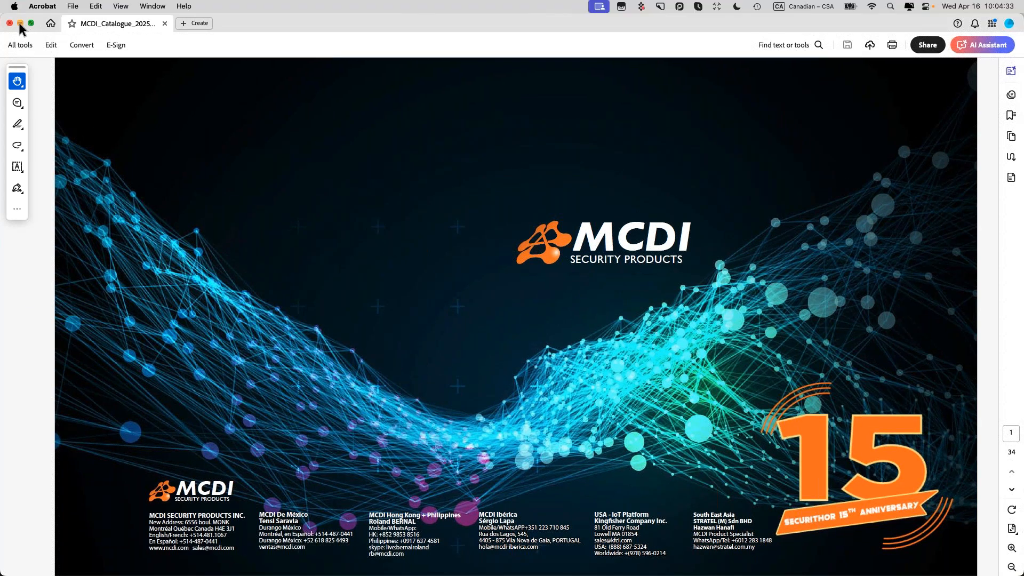
left_click(20, 23)
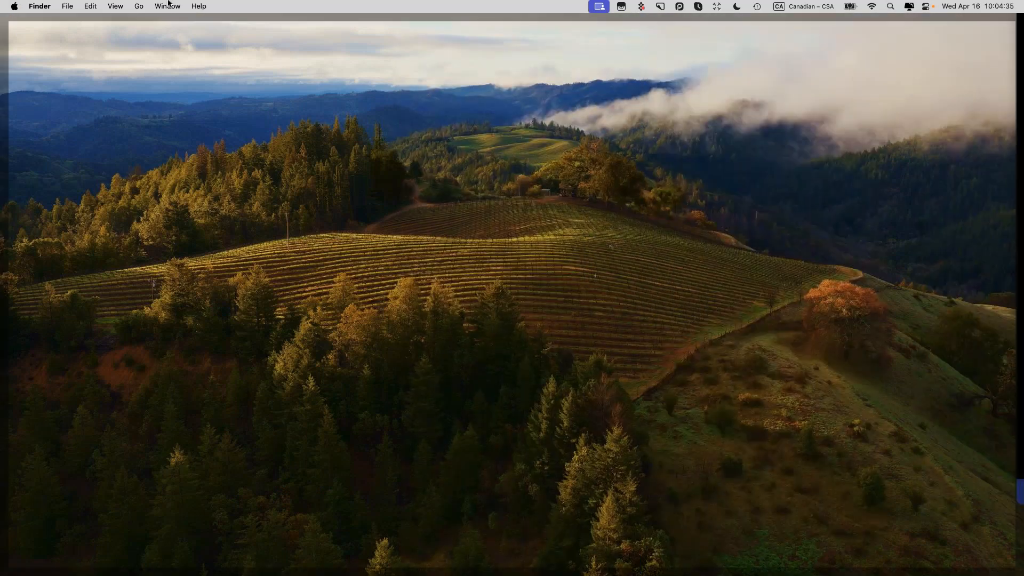
Step: Move from Finder to the full-screen Remote Desktop space showing UNIFI's alarm Traffic list
left_click(14, 5)
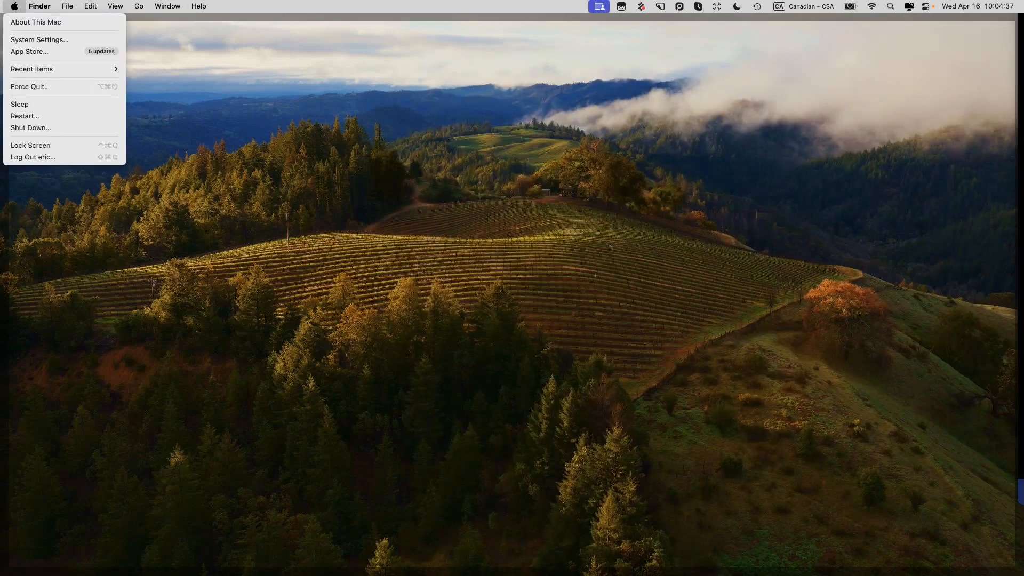
left_click(40, 40)
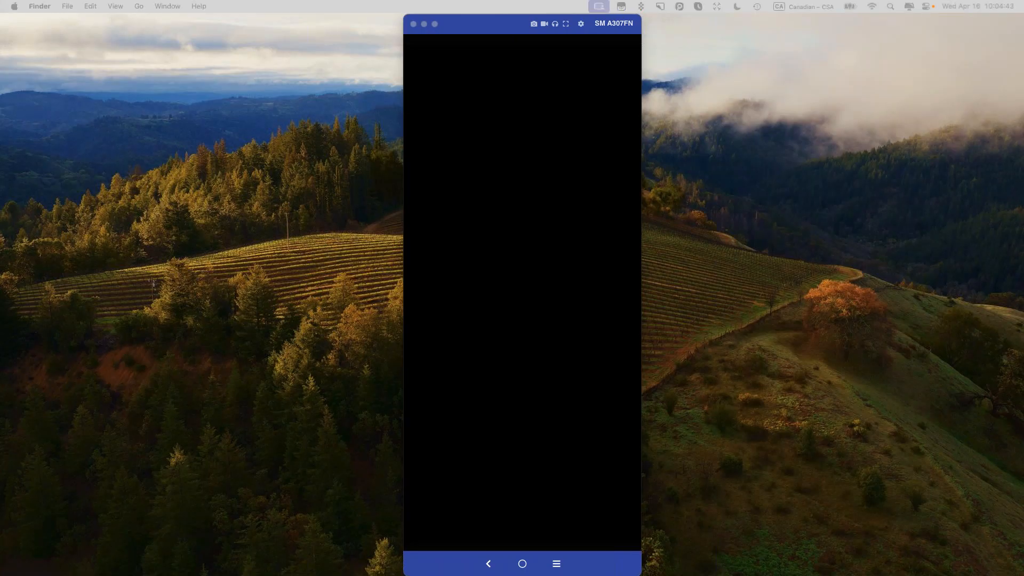
key("ctrl+Right")
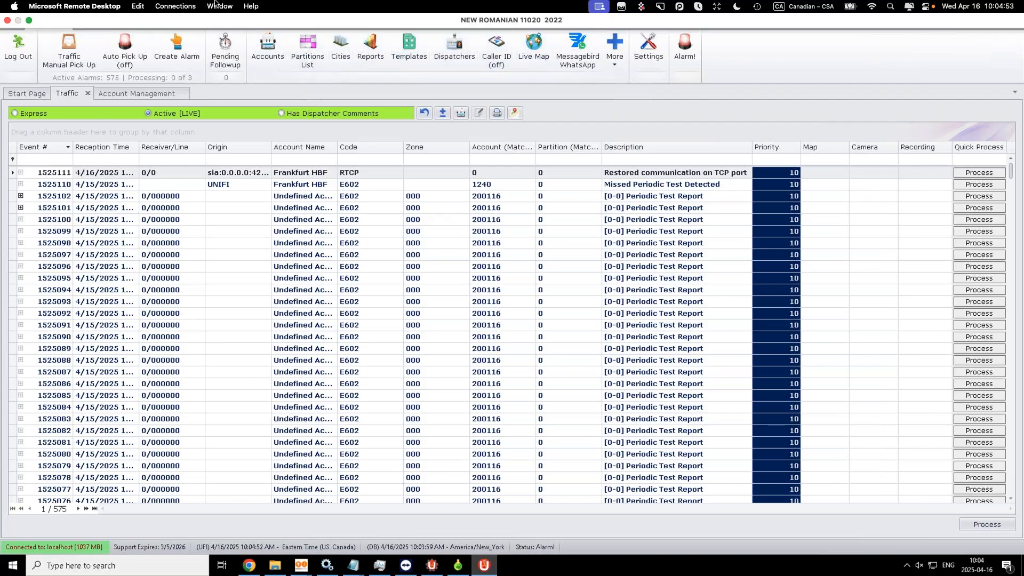
left_click(216, 6)
left_click(224, 195)
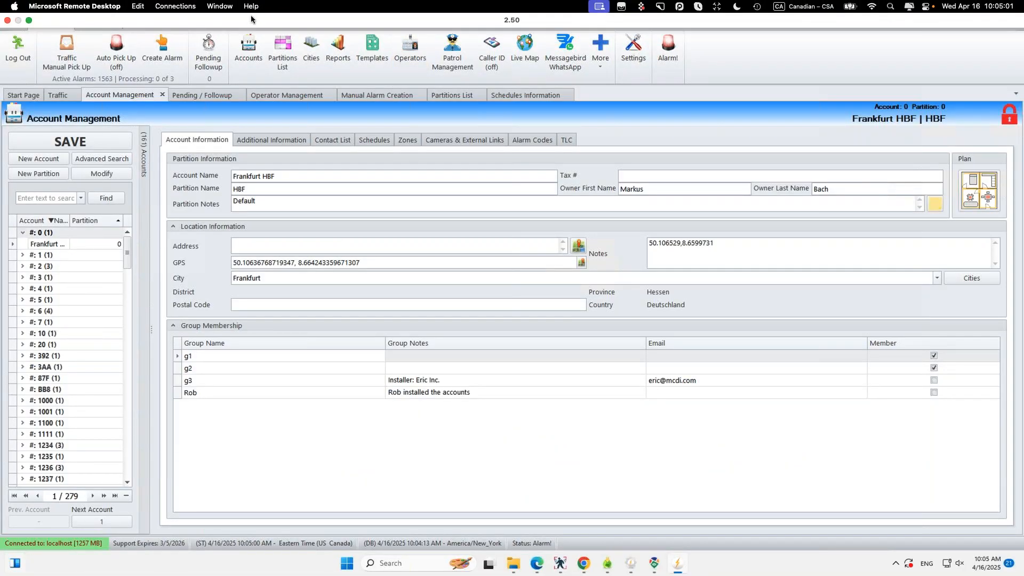
left_click(216, 4)
left_click(221, 206)
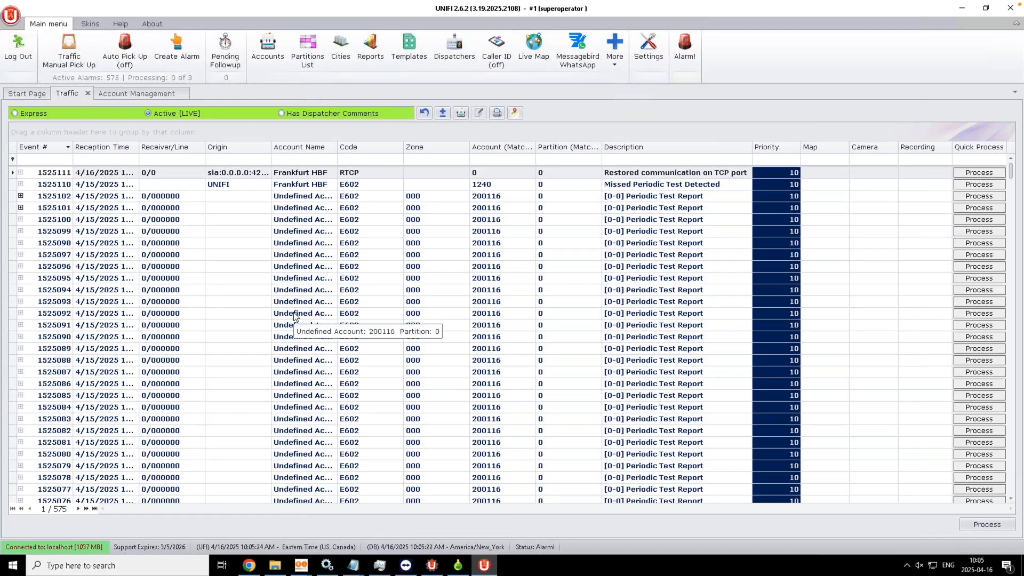
Step: Close and reopen the UNIFI Traffic list, switching it to Express live mode
left_click(87, 92)
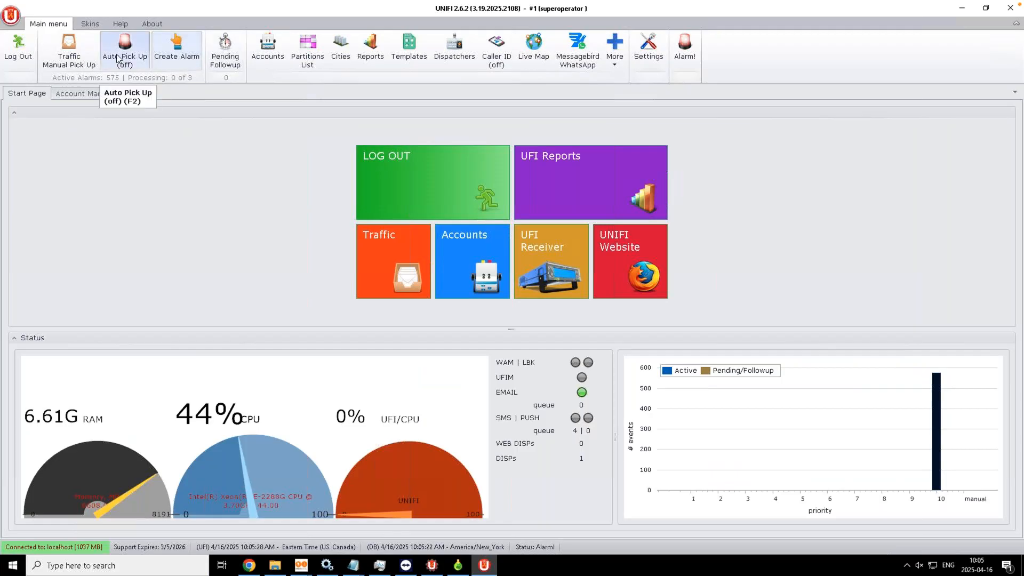
left_click(70, 53)
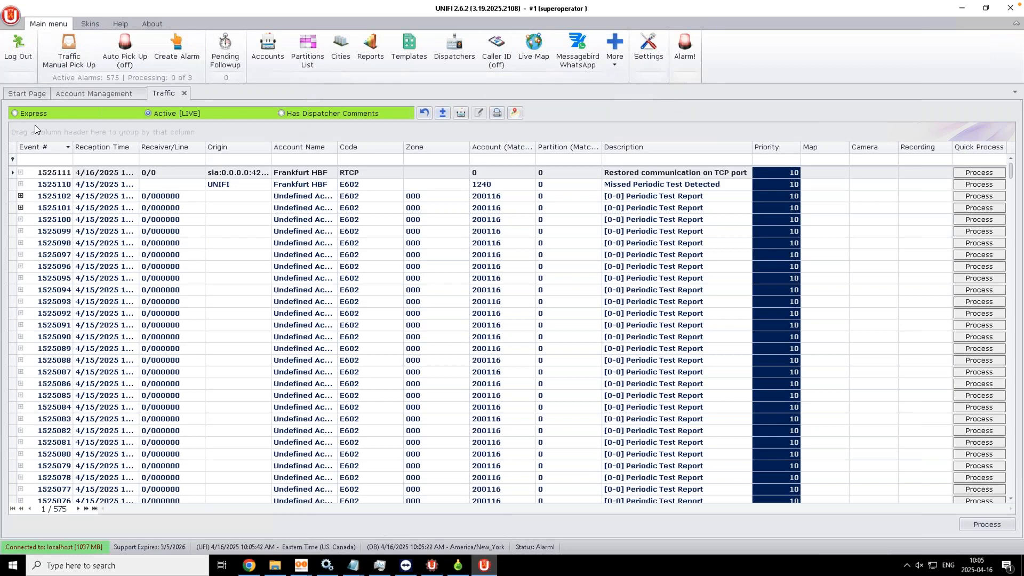
left_click(15, 114)
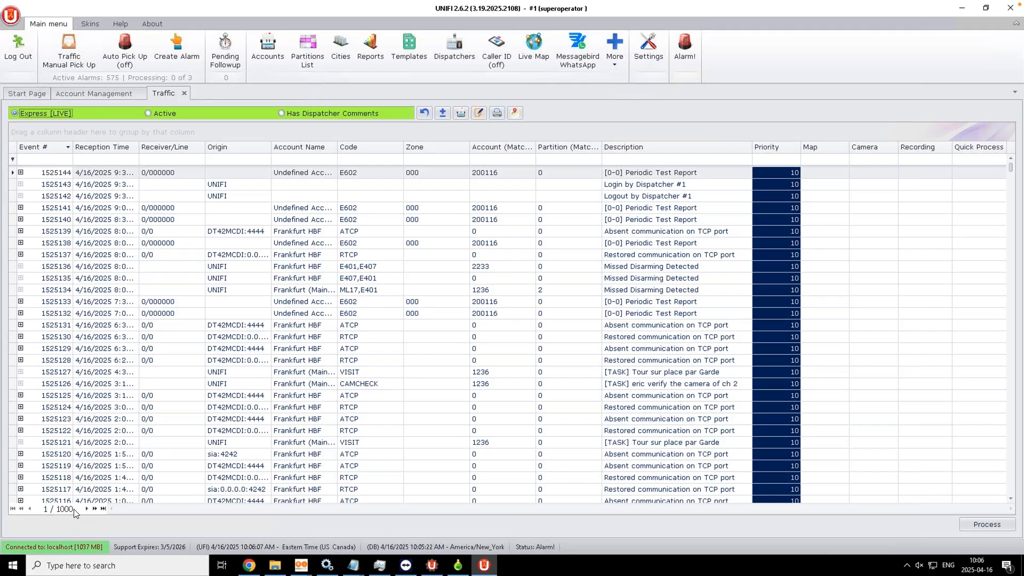
left_click(478, 162)
type("123")
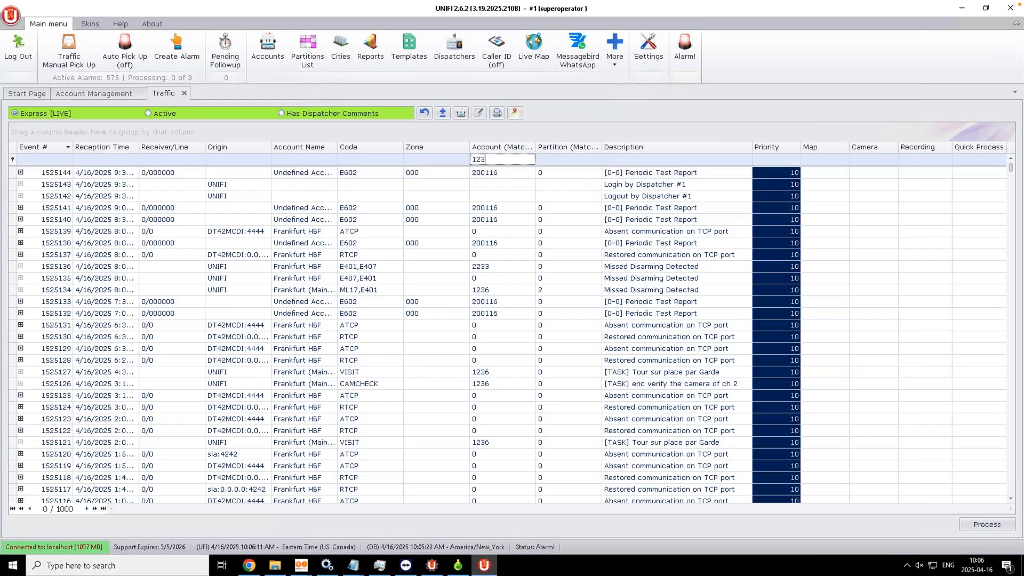
type("6")
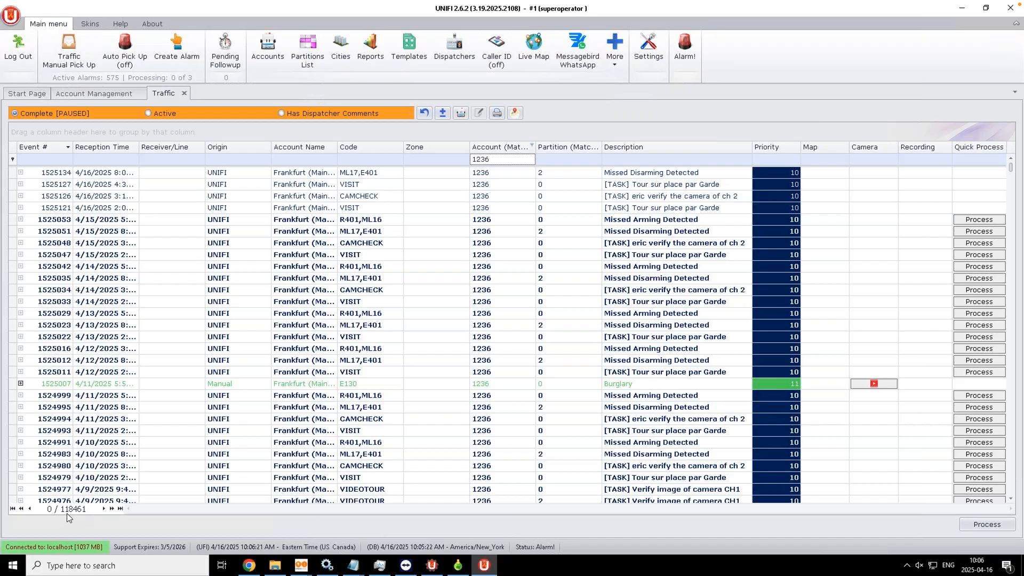
left_click(424, 113)
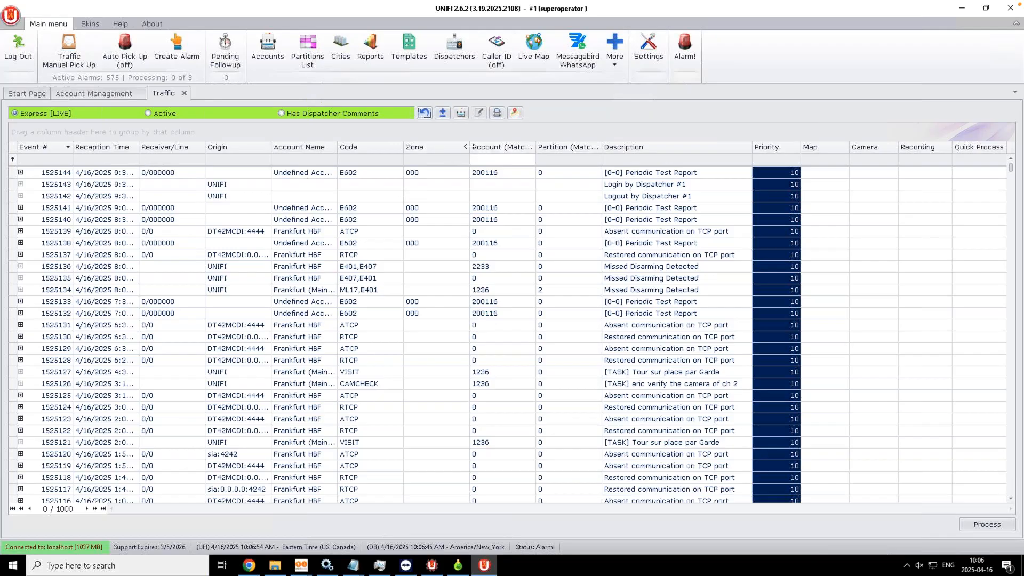
Step: Narrow the Zone column and hide the Receiver/Line column
left_click_drag(467, 147, 435, 147)
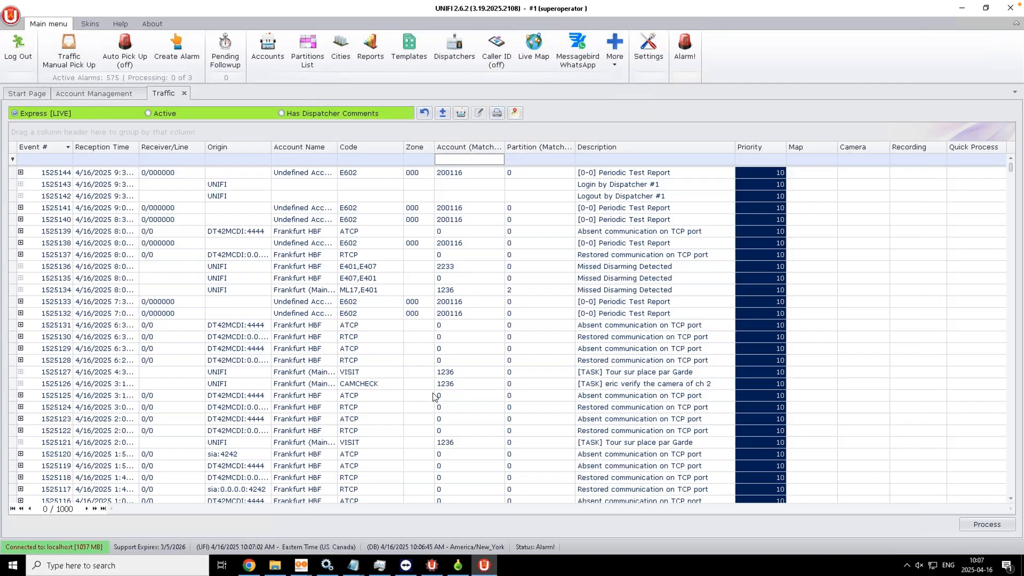
right_click(172, 150)
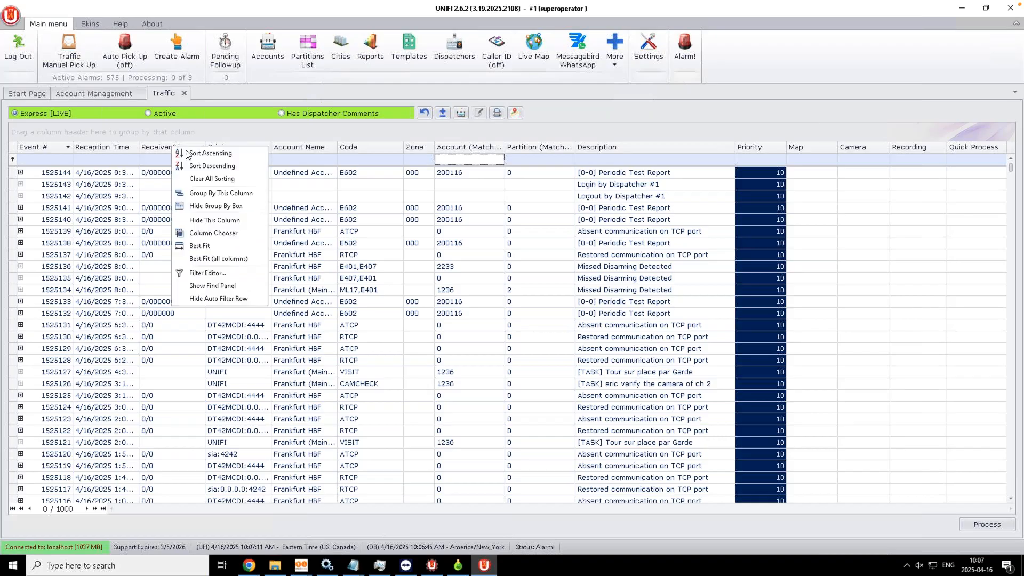
left_click(187, 222)
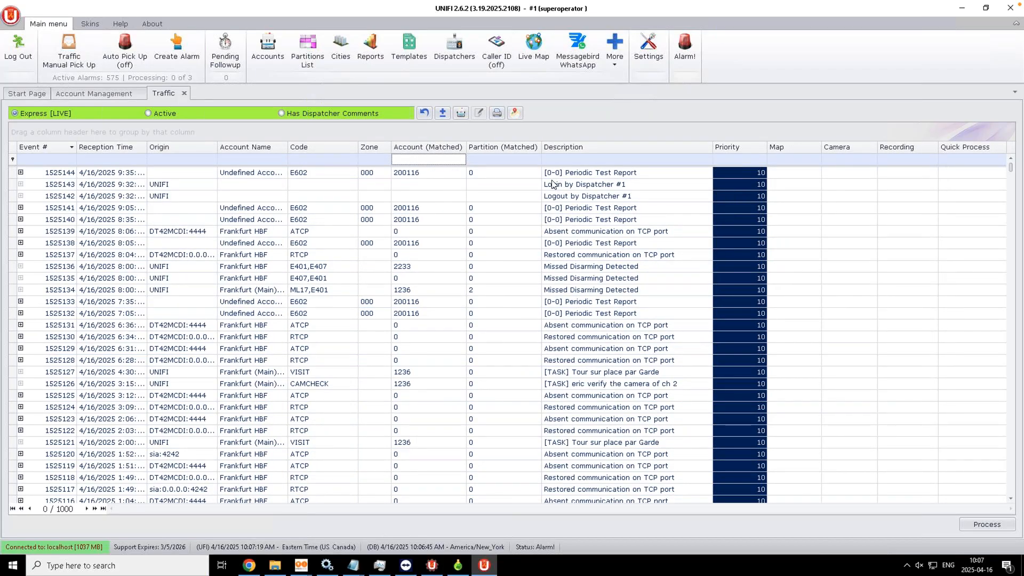
Step: Add the Address and City columns after Account Name using the Column Chooser
right_click(498, 149)
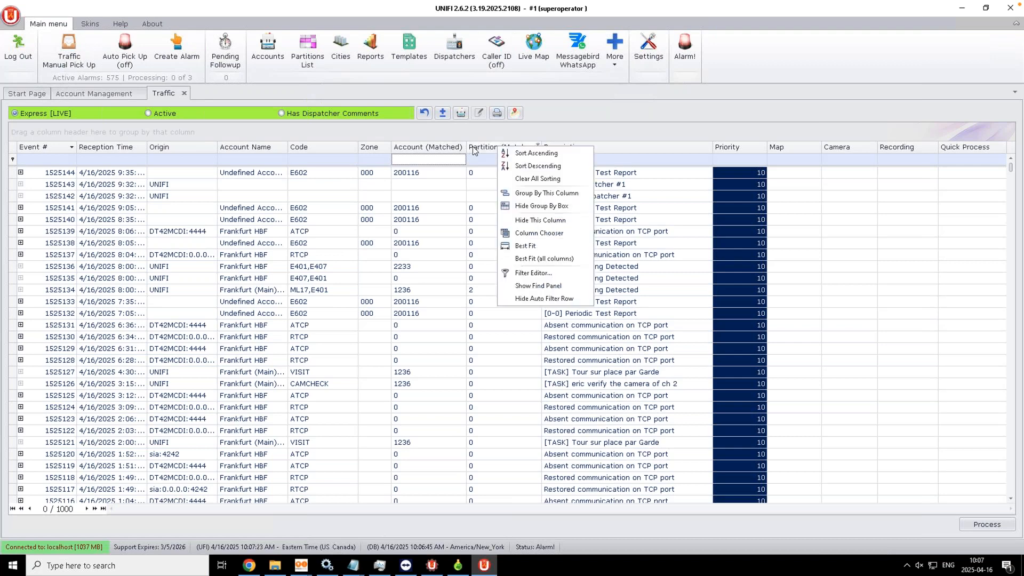
left_click(540, 234)
left_click_drag(562, 190, 391, 155)
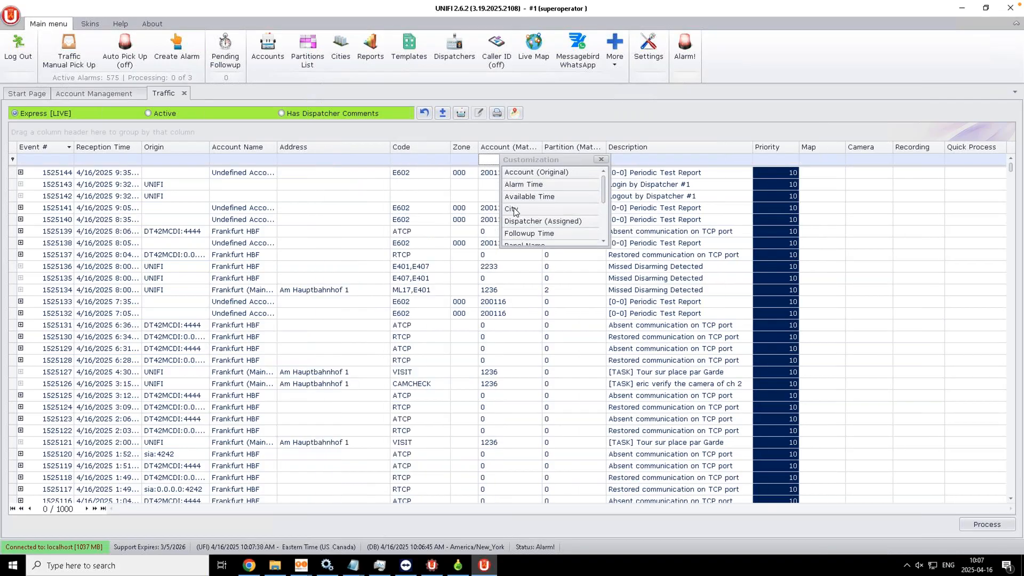
left_click_drag(512, 209, 399, 159)
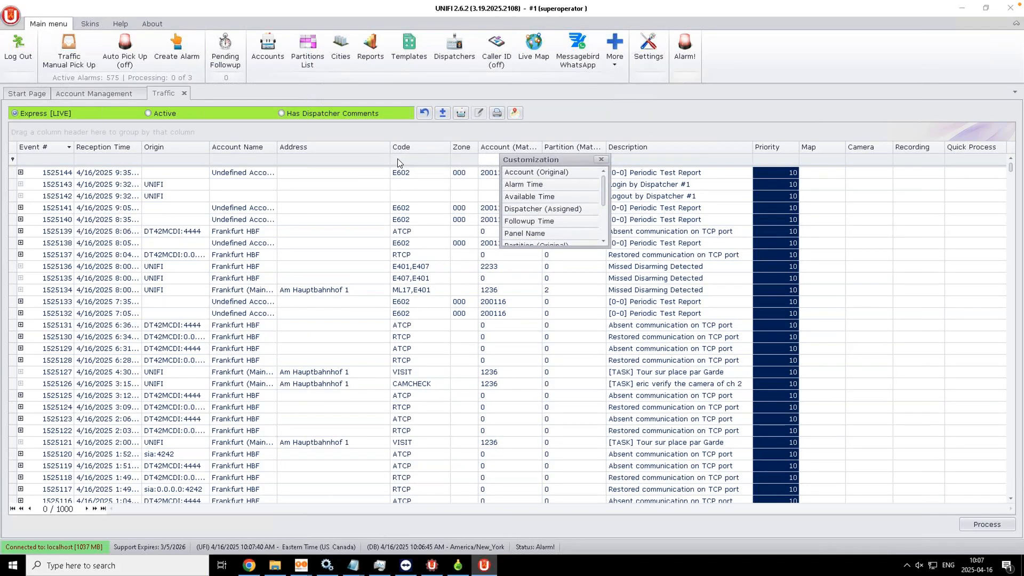
left_click(601, 159)
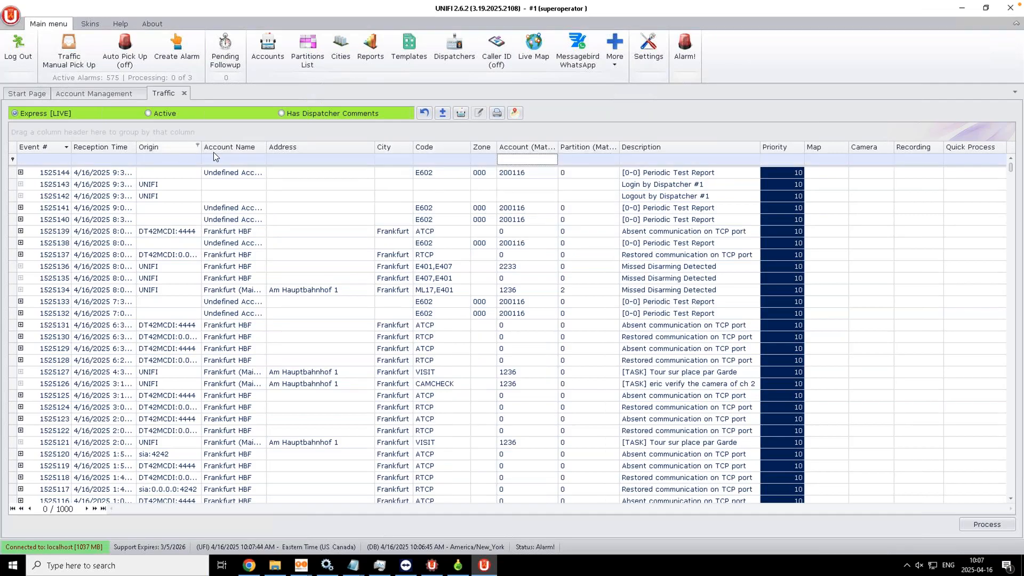
Step: Narrow Origin, move Account, Partition and Zone between City and Code, then narrow Partition
left_click_drag(200, 148, 183, 148)
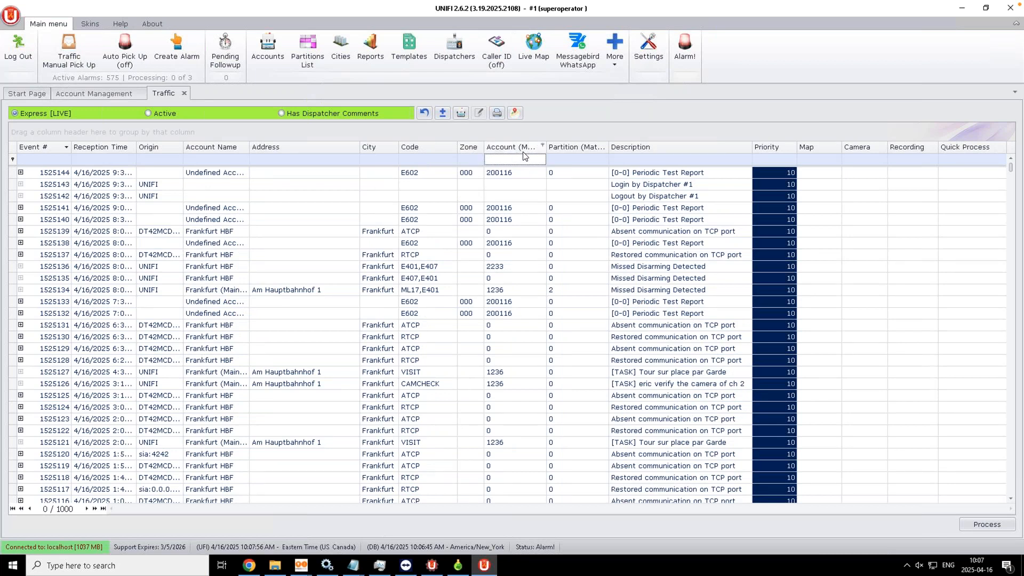
left_click_drag(520, 152, 405, 150)
left_click_drag(572, 145, 464, 147)
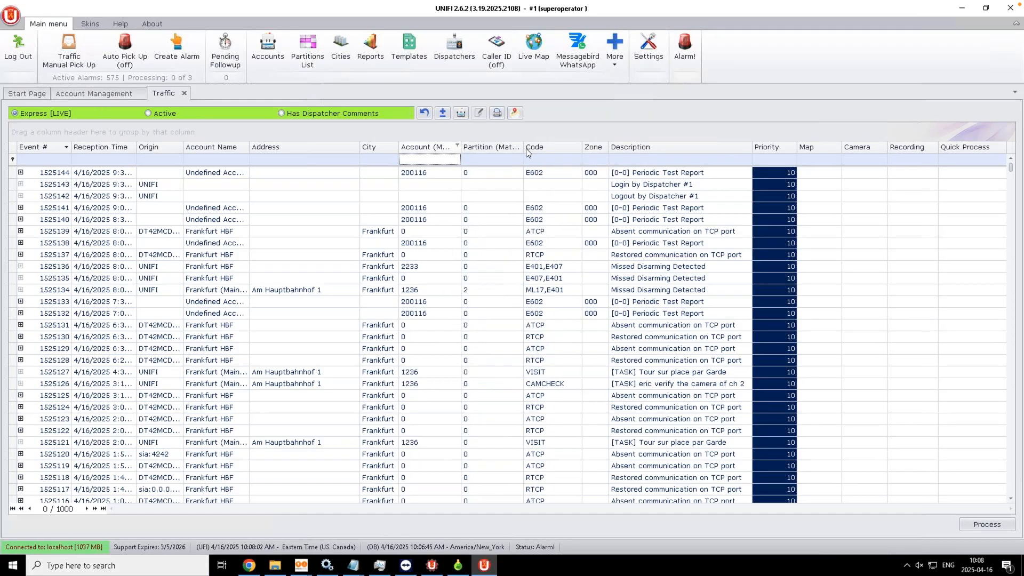
left_click_drag(593, 148, 520, 149)
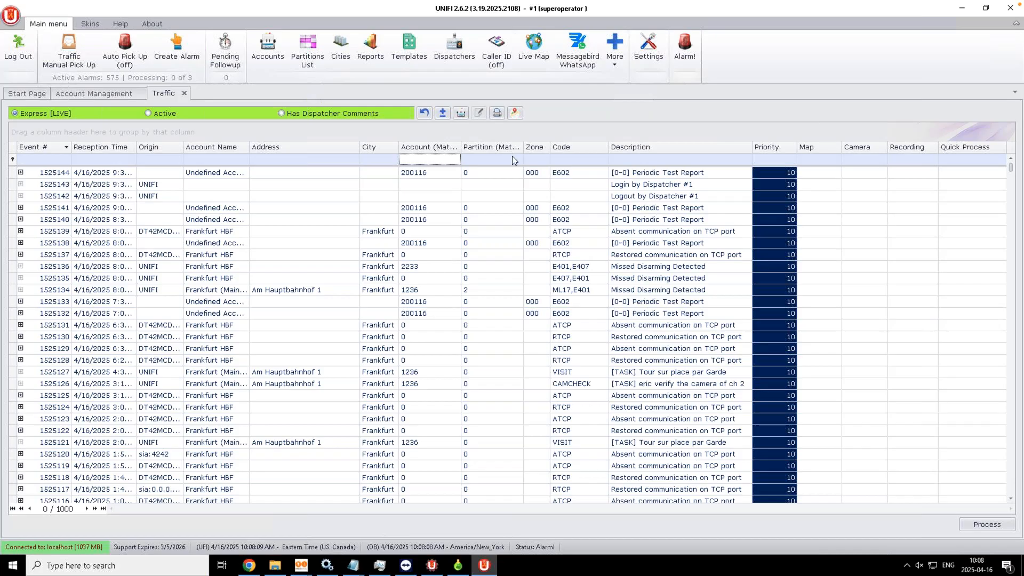
left_click_drag(523, 148, 505, 149)
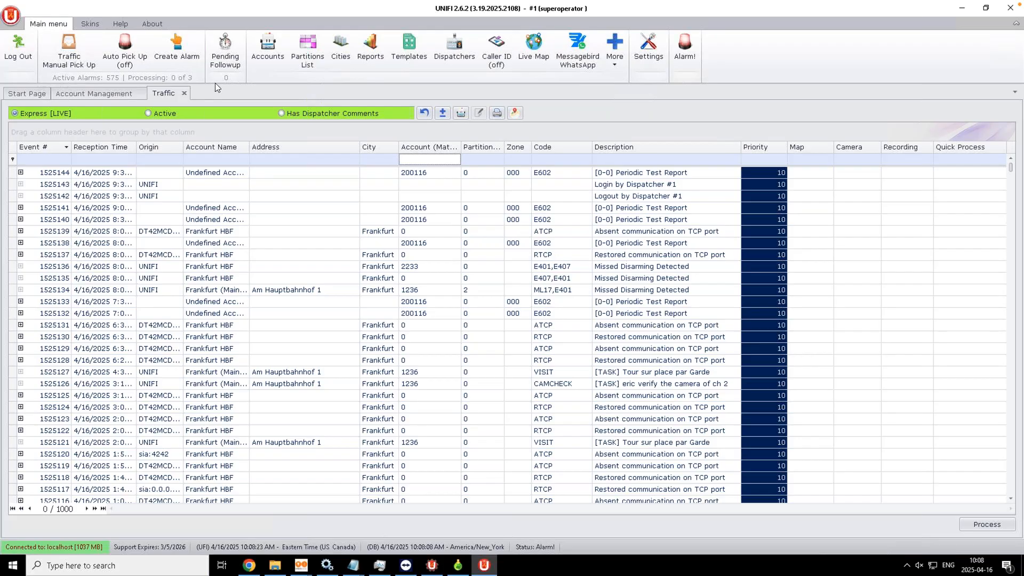
Step: Log out of UNIFI and sign back in as the dispatcher with the password
left_click(15, 58)
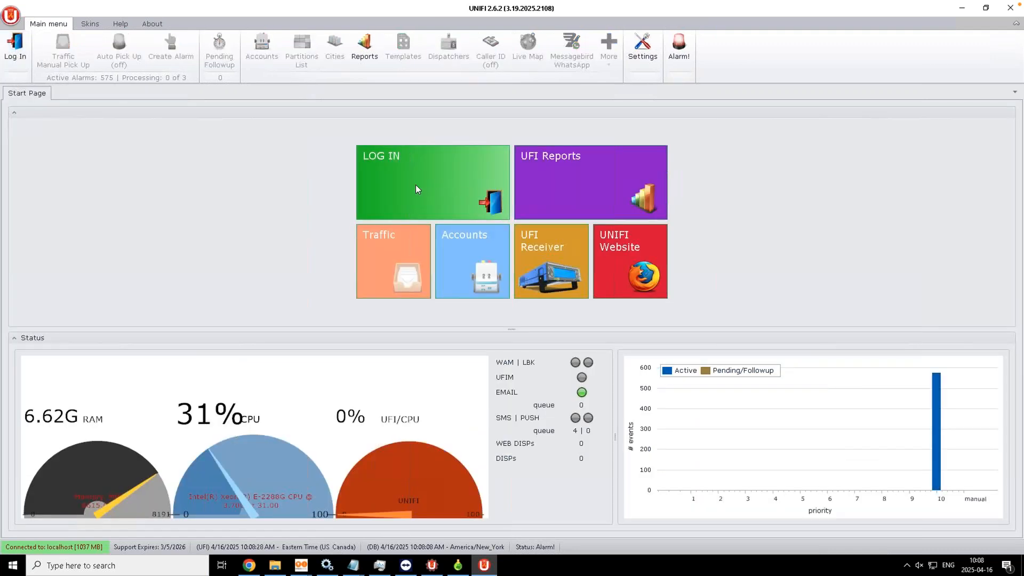
left_click(417, 190)
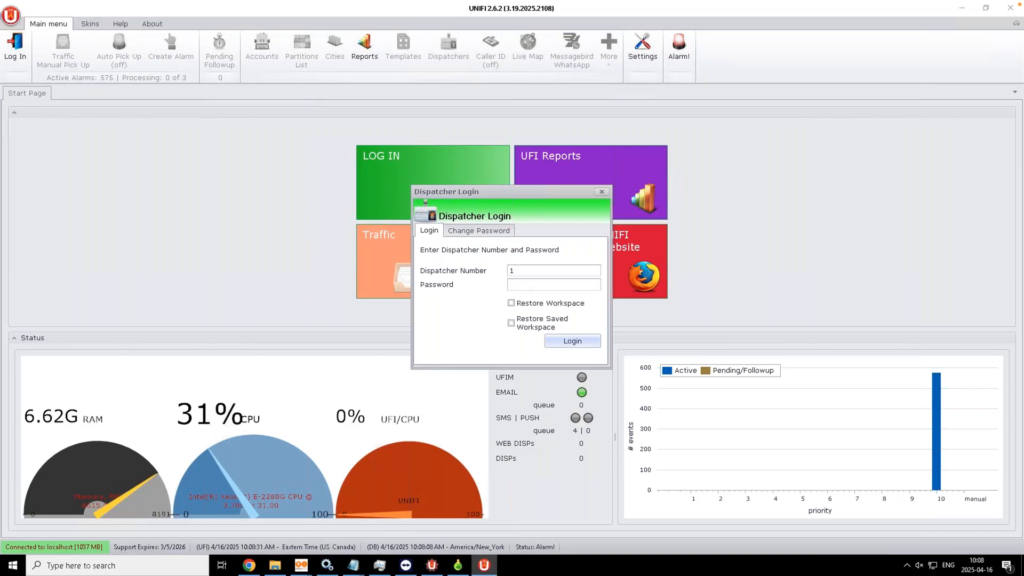
type("********")
key("Return")
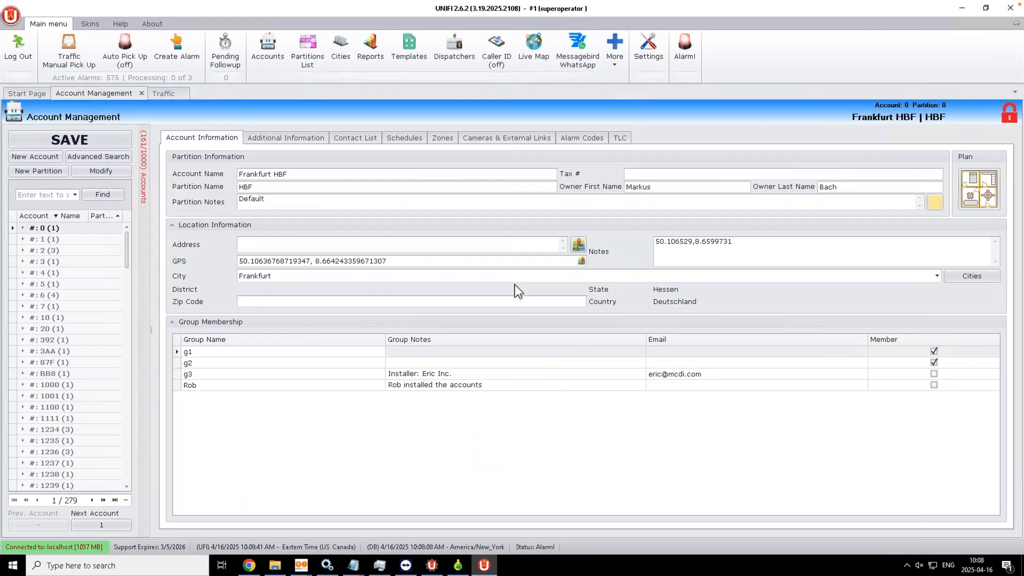
Step: Cancel the workspace Save As from UNIFI Settings, close Settings, log out and bring up Dispatcher Login
left_click(648, 53)
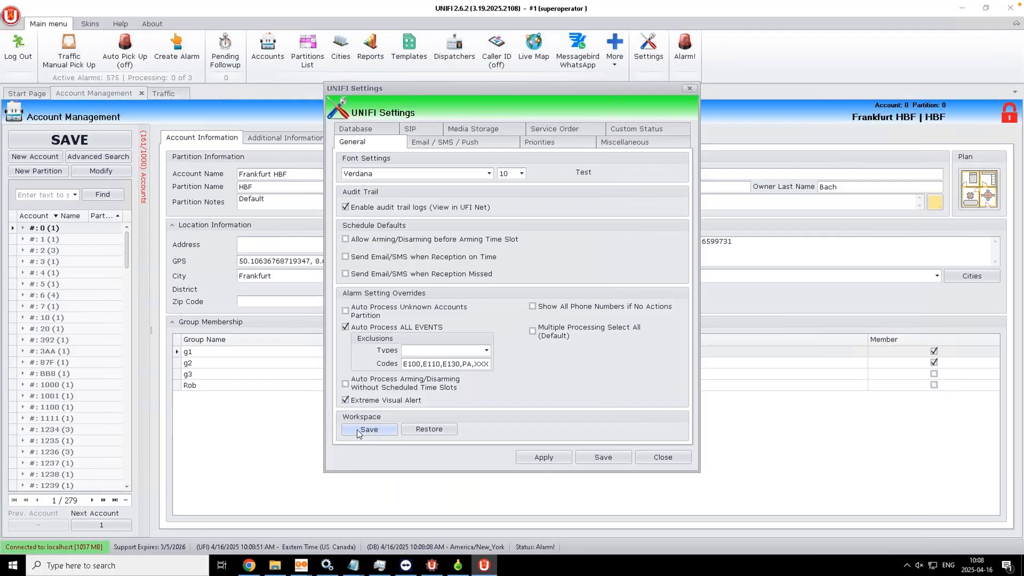
left_click(357, 430)
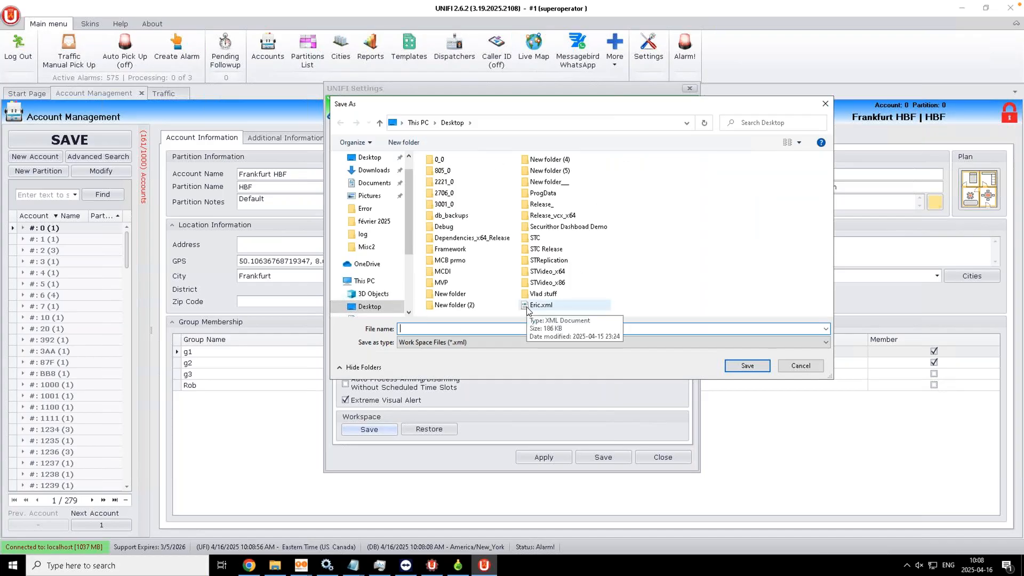
left_click(785, 366)
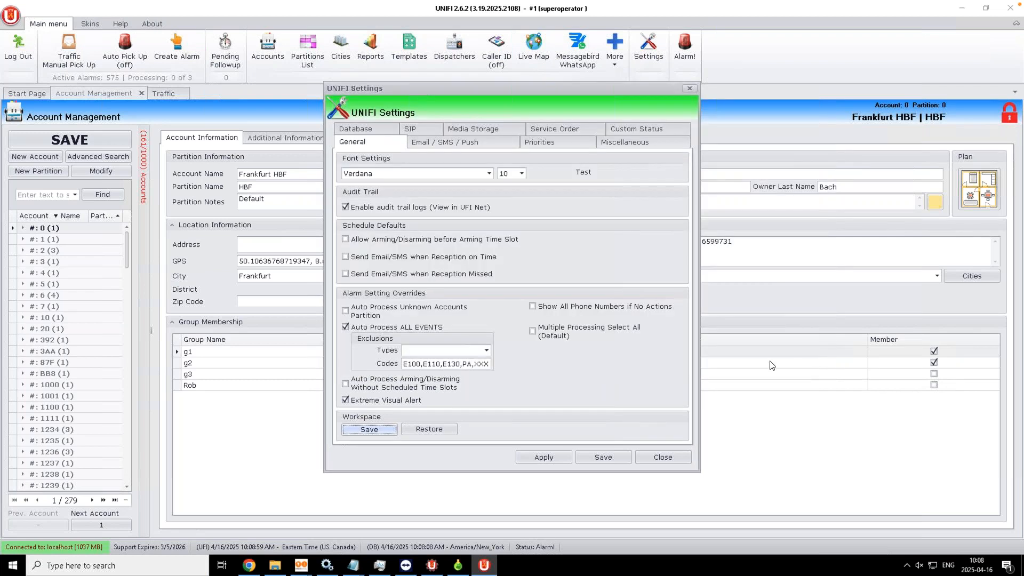
left_click(661, 459)
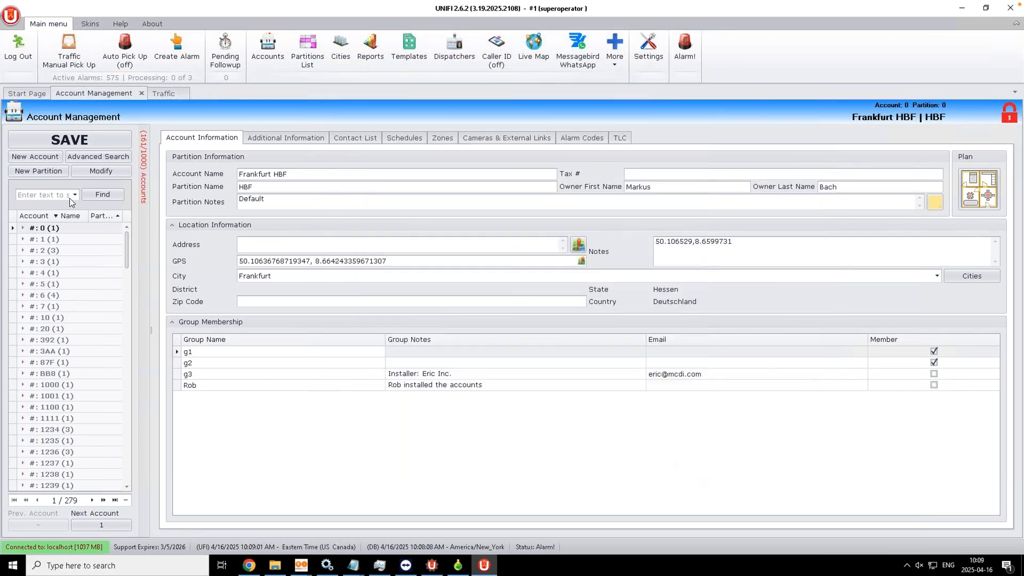
left_click(11, 60)
left_click(401, 187)
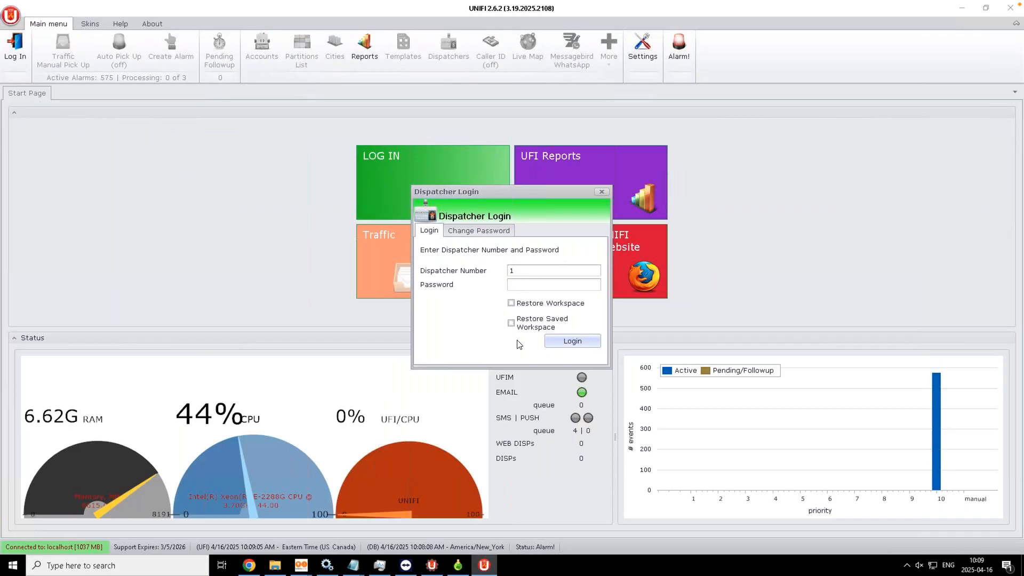
Step: Enter the dispatcher password to log in, then show the Traffic tab's Active list
left_click(524, 288)
type("••••••••••")
left_click(569, 342)
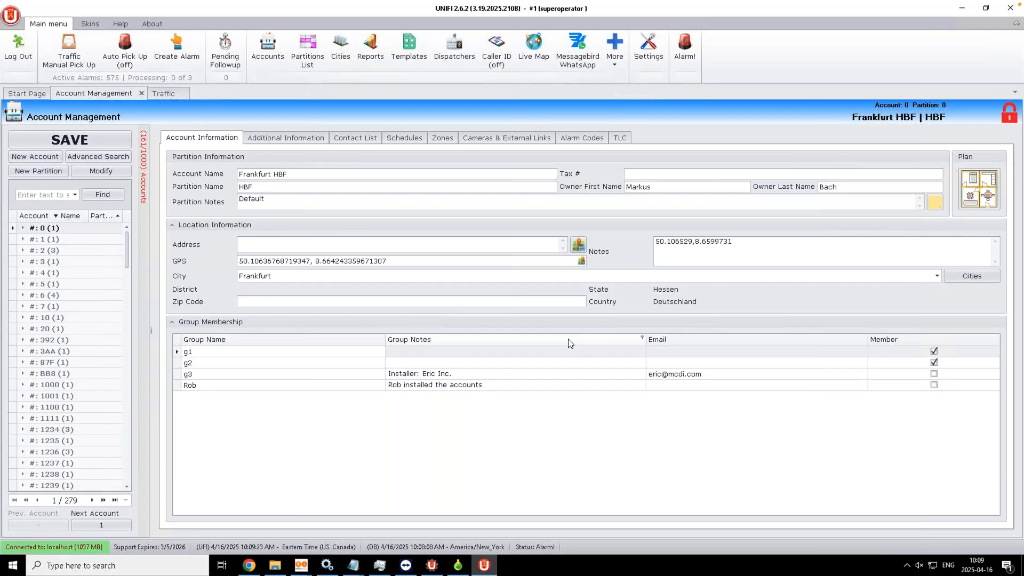
left_click(162, 95)
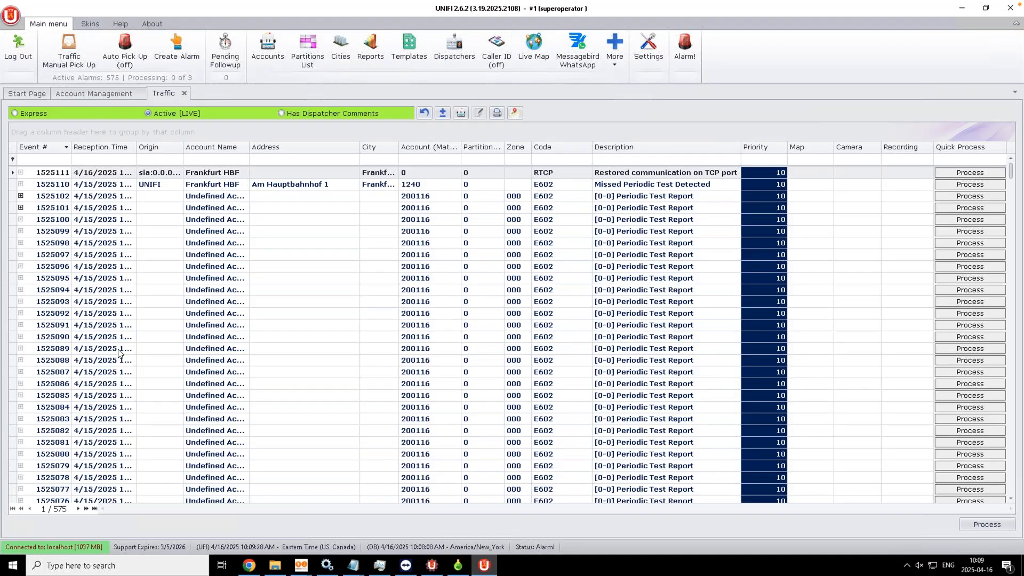
Step: Filter the Traffic grid by the account number, partition 0 and zone 001
left_click(432, 158)
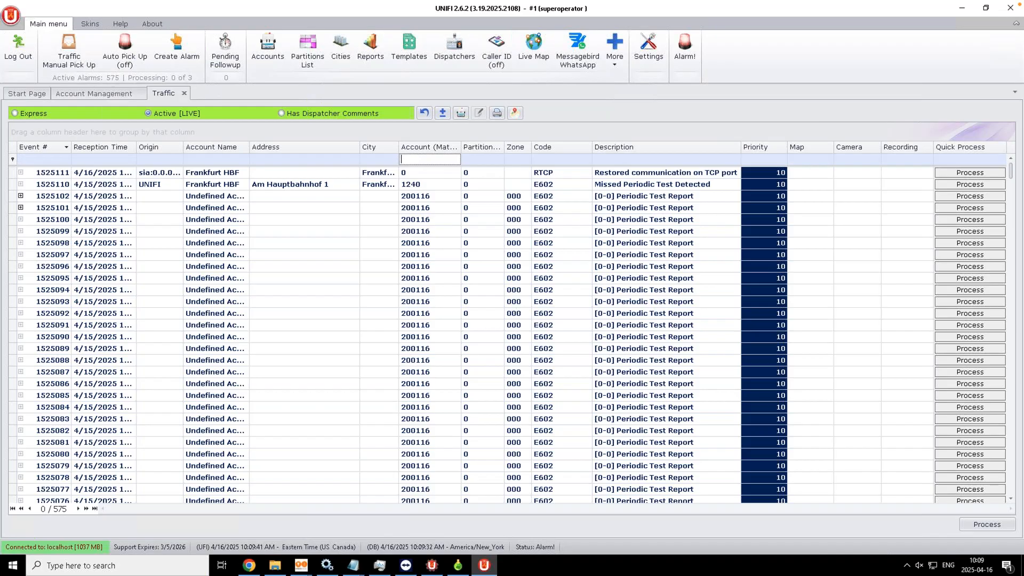
type("1236")
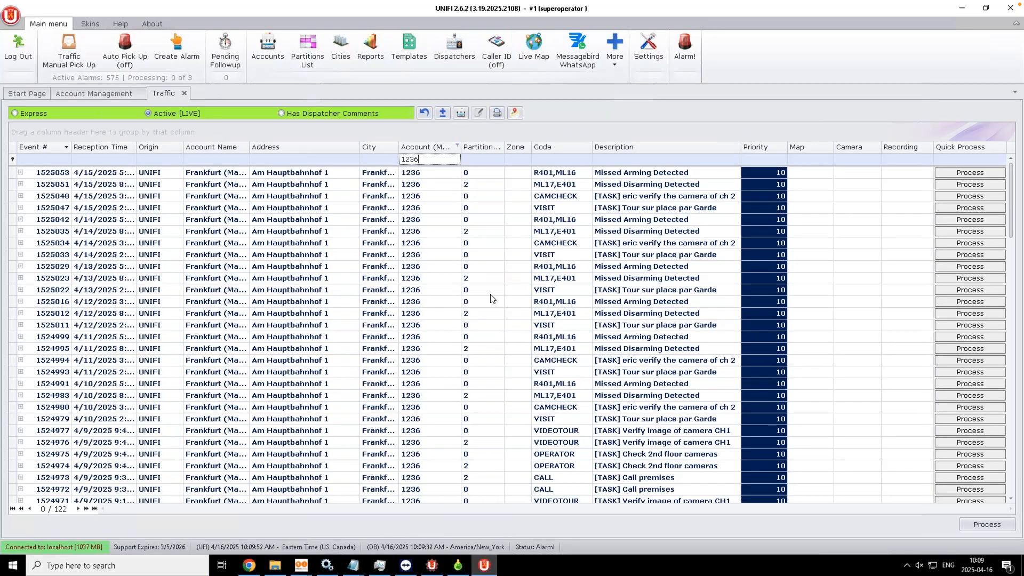
left_click(481, 159)
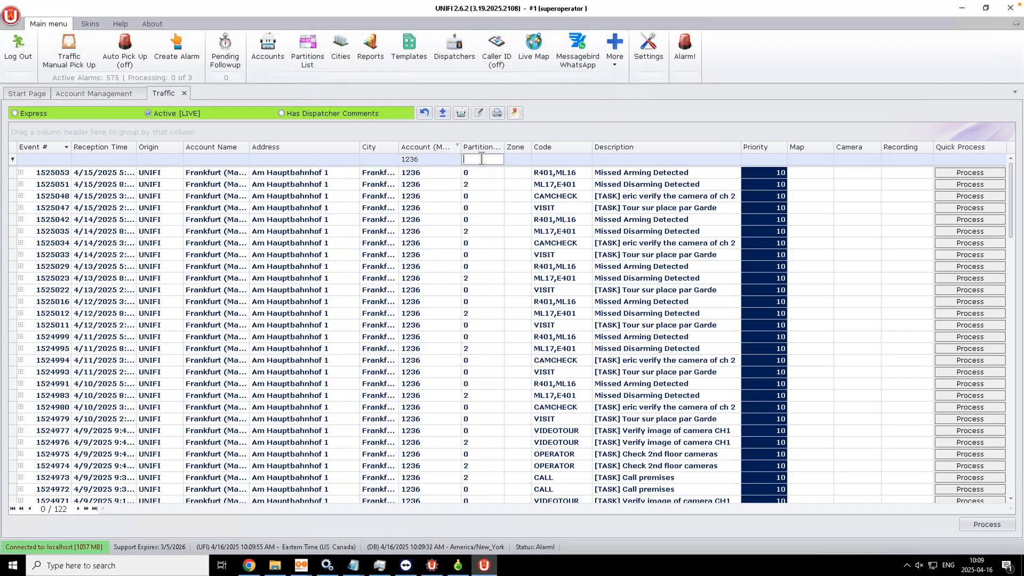
type("0")
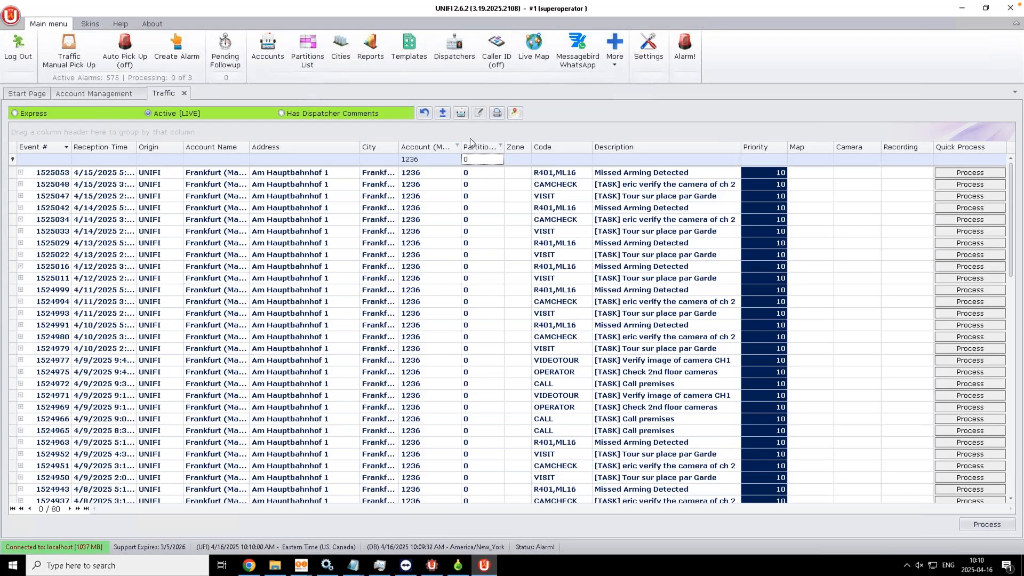
left_click(526, 164)
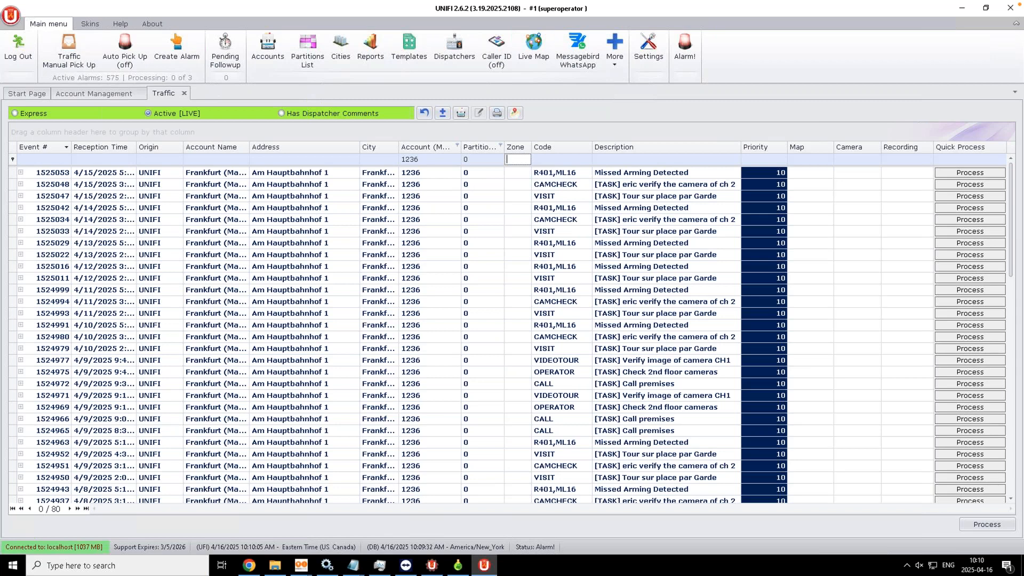
type("001")
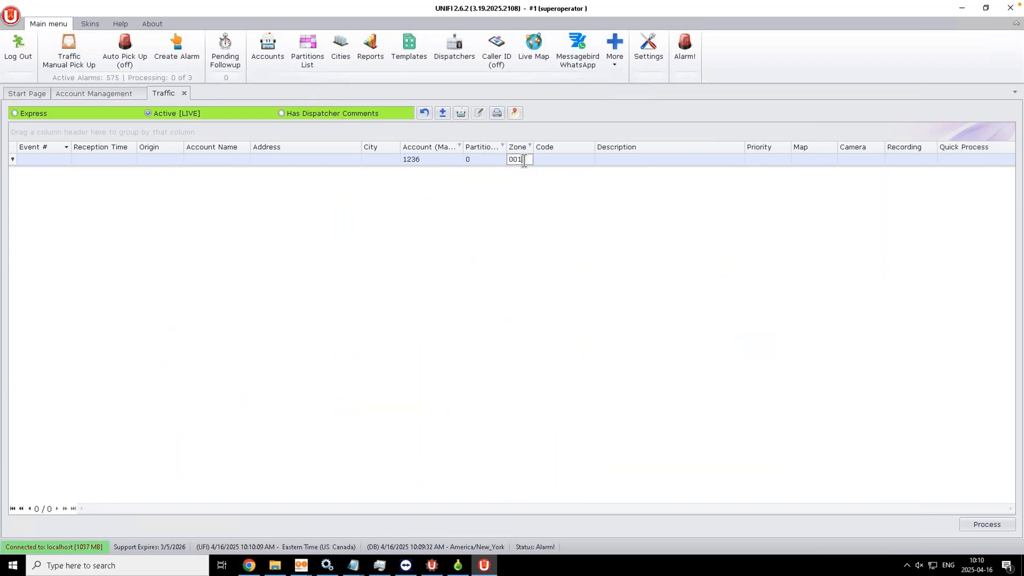
Step: Switch to Express view, try account and partition filters, then reset all filters and sorting
left_click(16, 113)
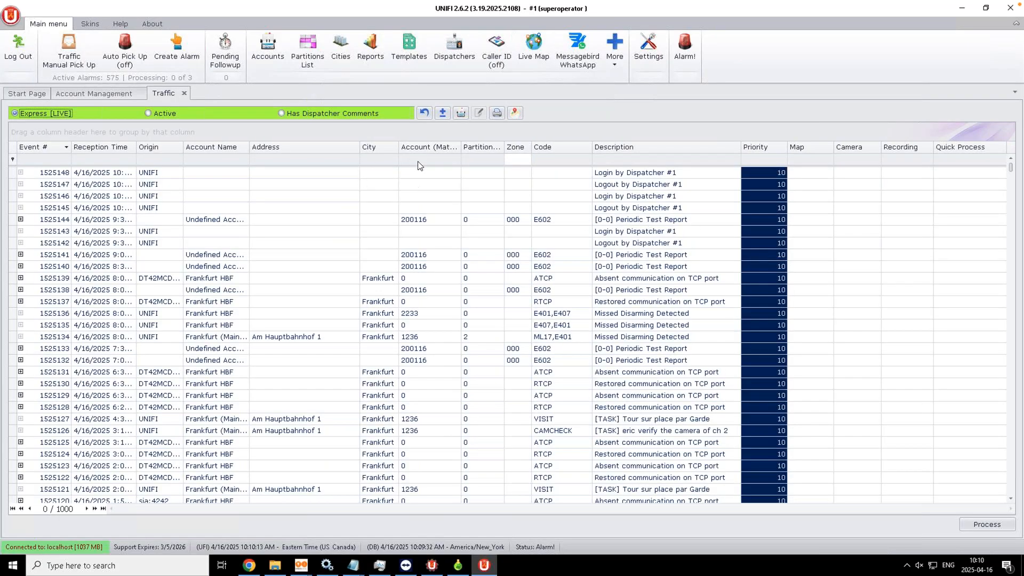
left_click(420, 160)
type("1236")
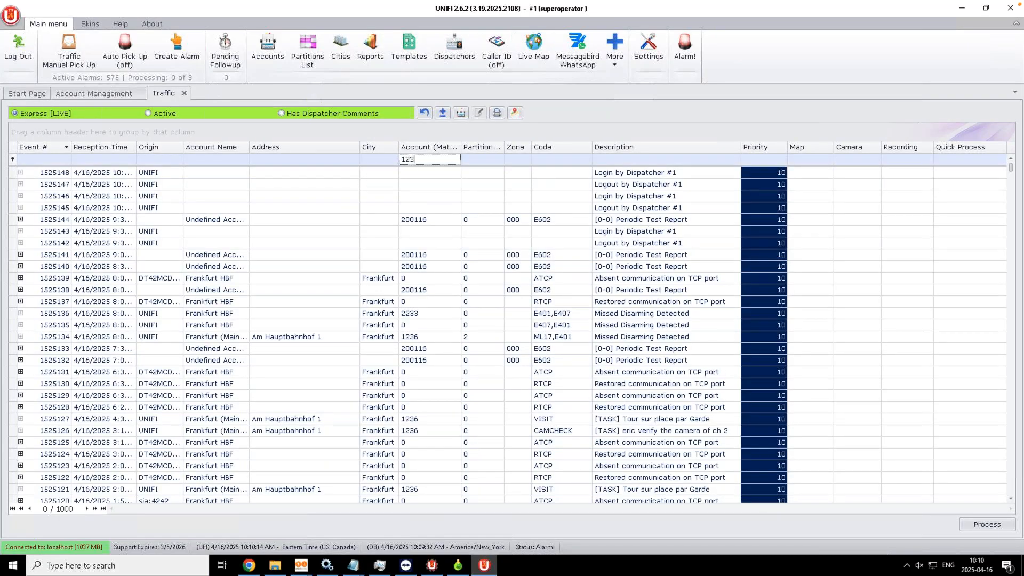
left_click(475, 160)
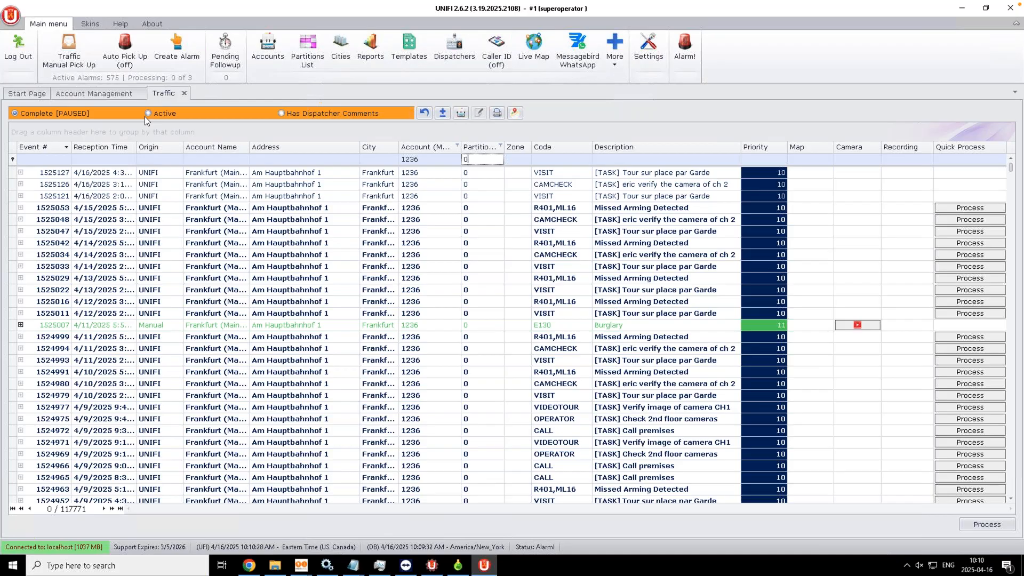
left_click(421, 114)
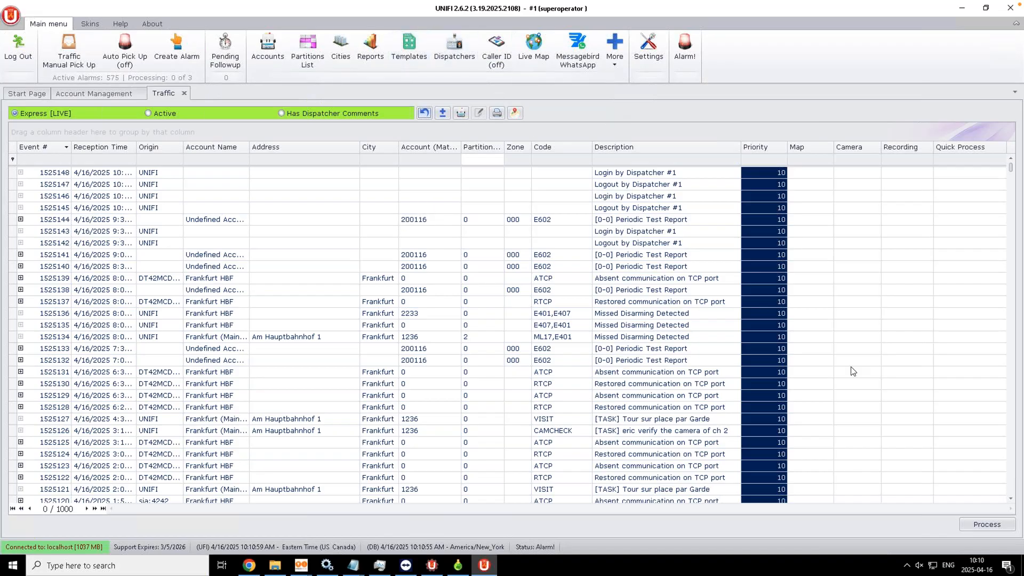
left_click(613, 178)
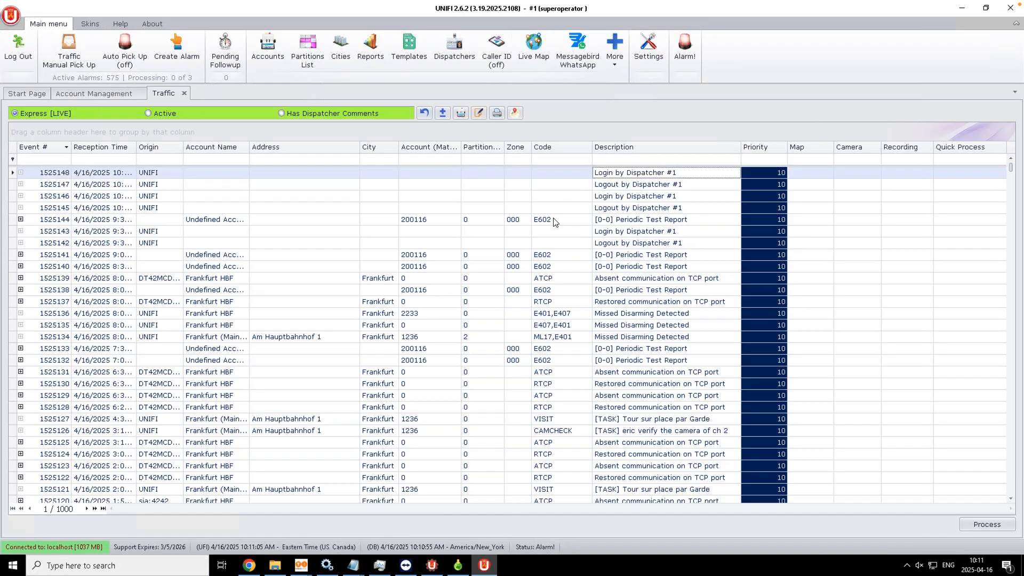
left_click(535, 221)
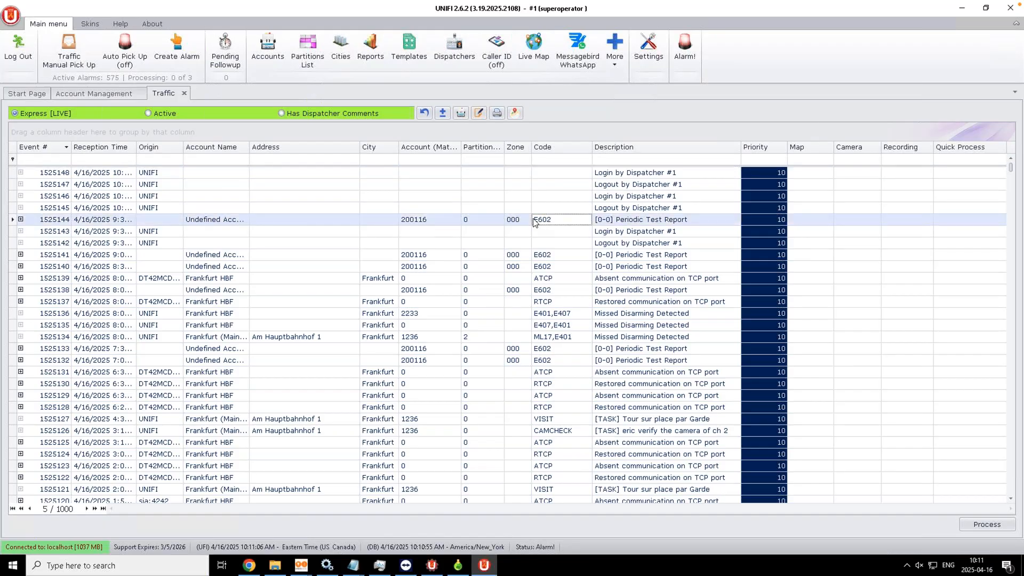
left_click(608, 174)
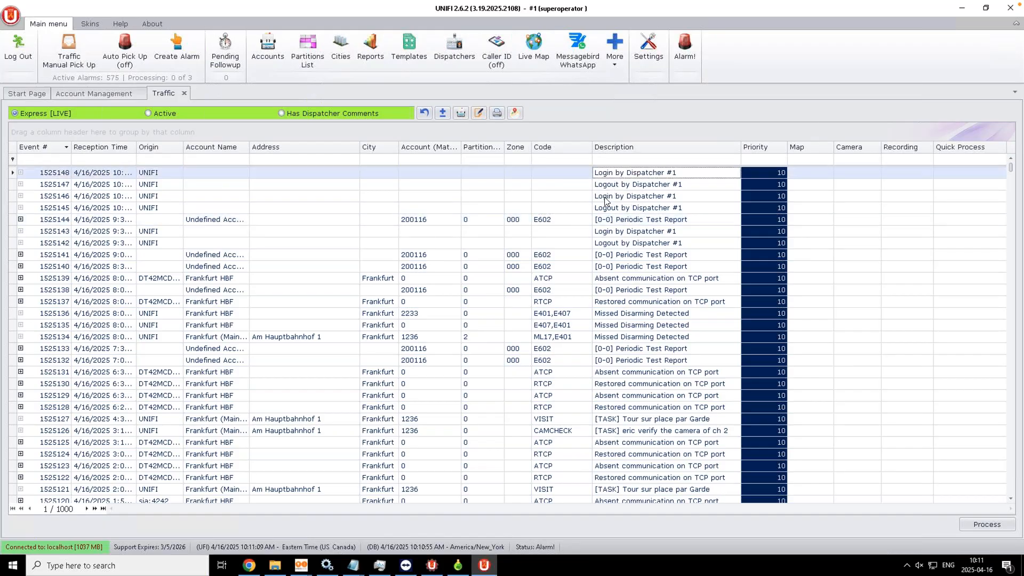
left_click(605, 185)
left_click(606, 208)
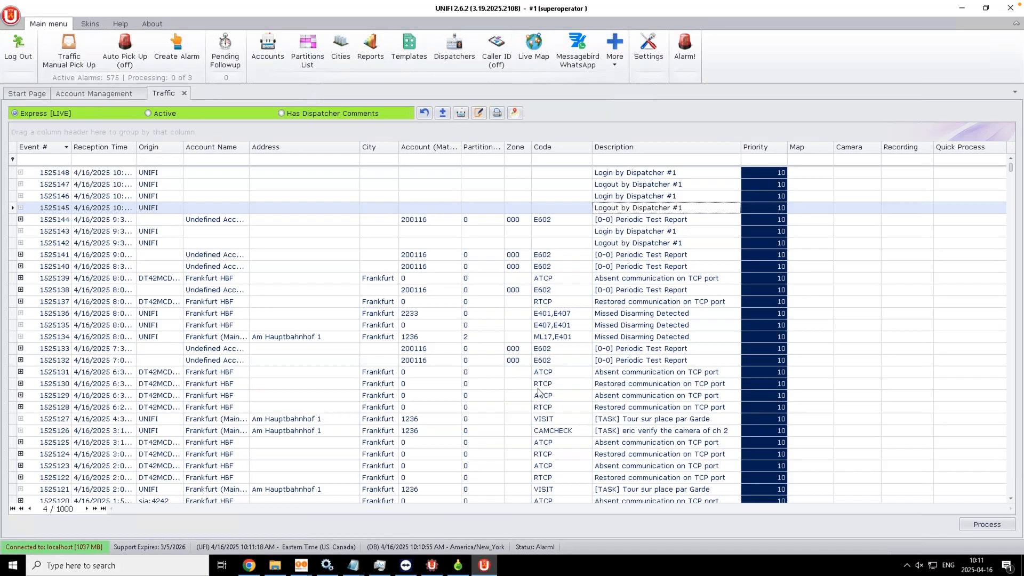
left_click(559, 446)
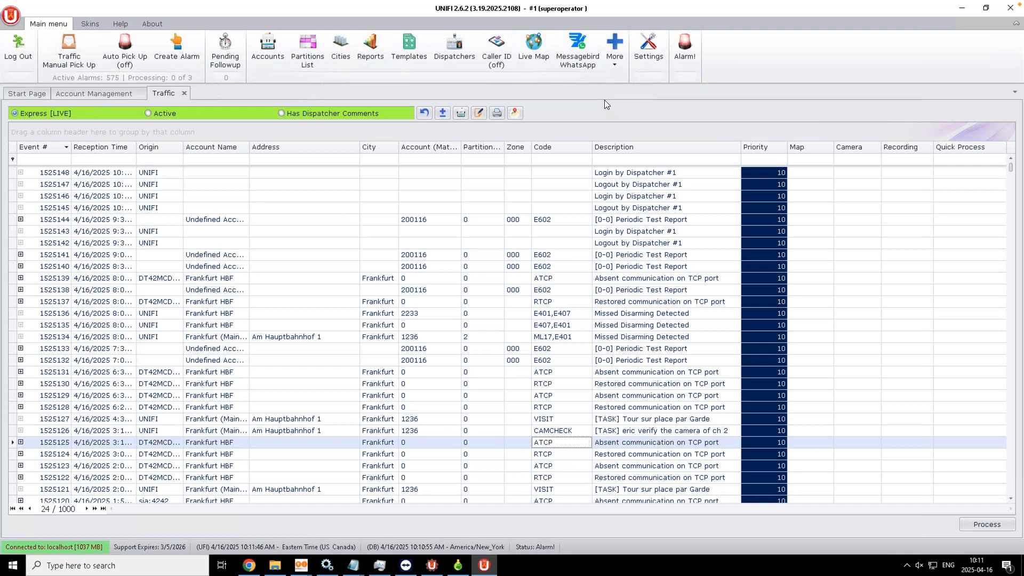
Step: Apply Tahoma as the UNIFI interface font in general Settings
left_click(646, 58)
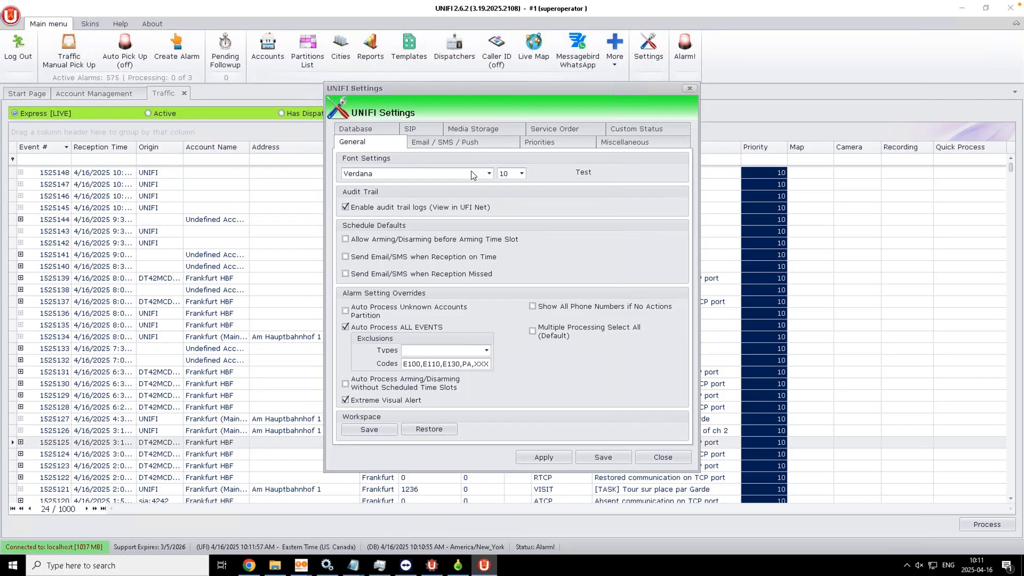
left_click(489, 174)
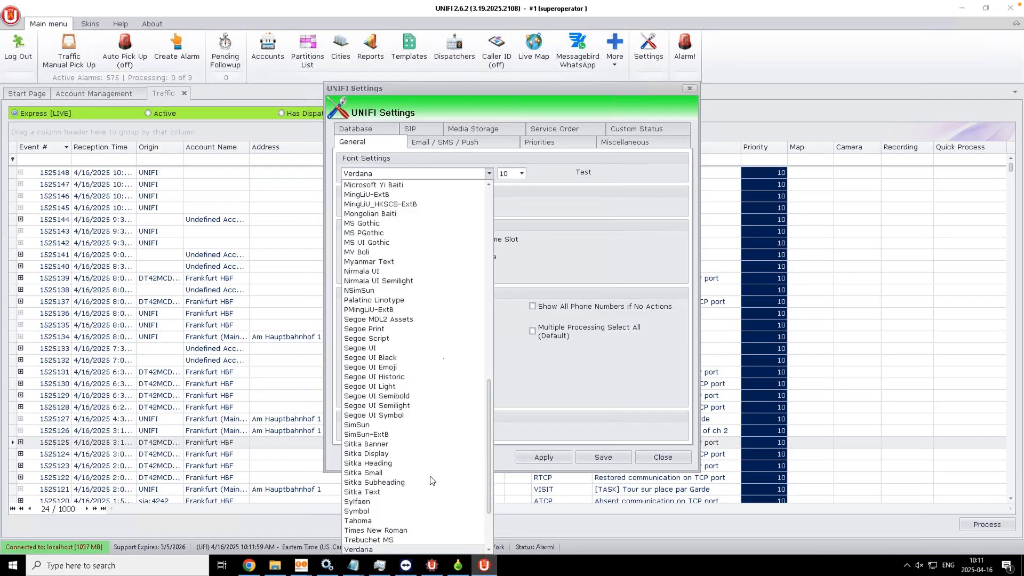
left_click(409, 523)
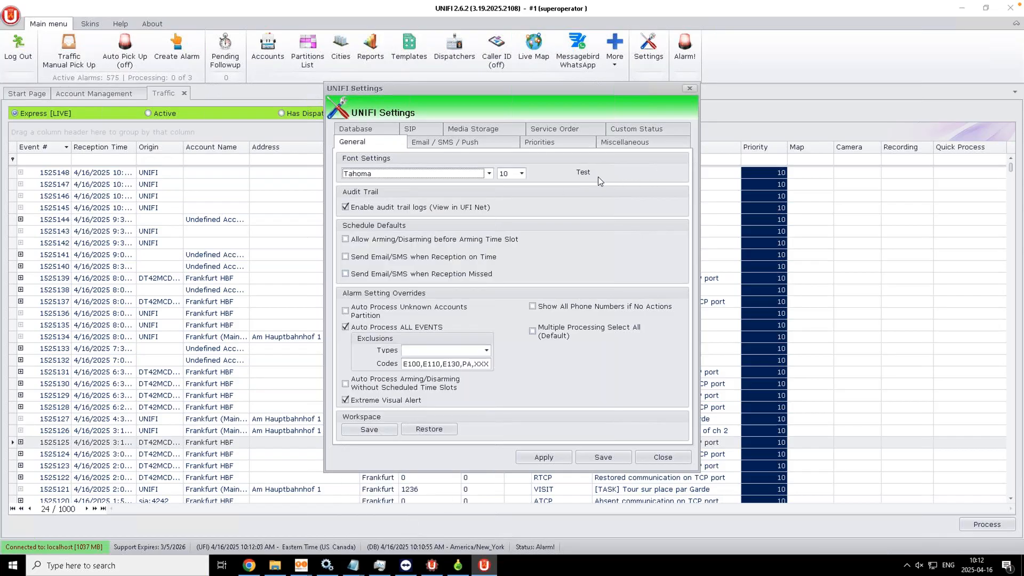
left_click(533, 457)
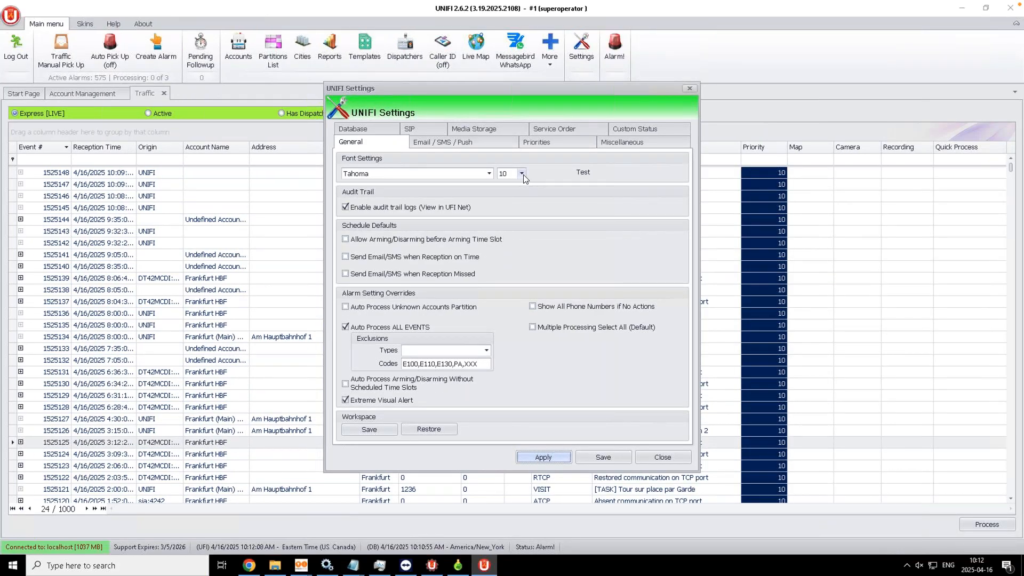
Step: Switch the interface font back to Verdana
left_click(488, 175)
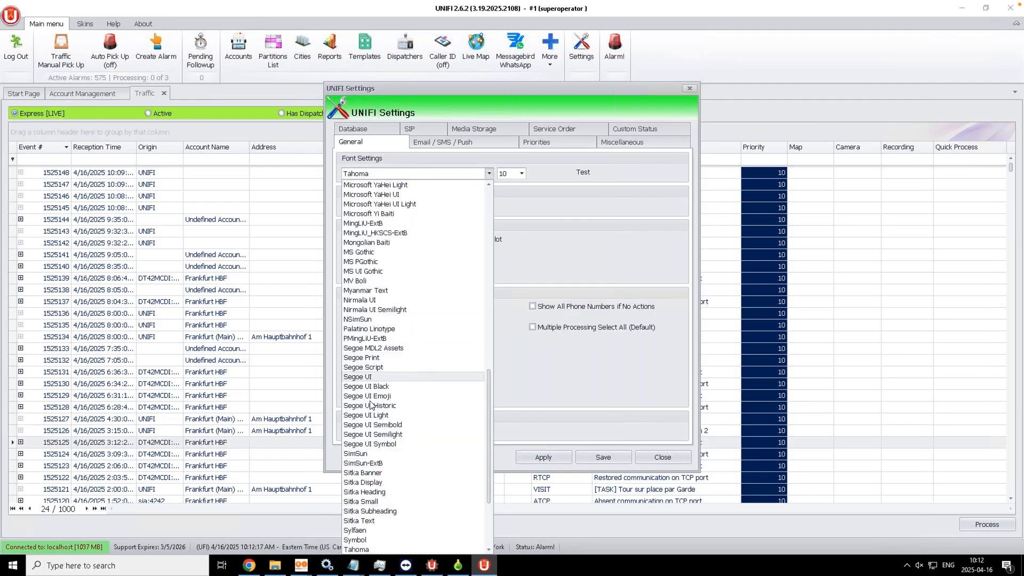
type("ver")
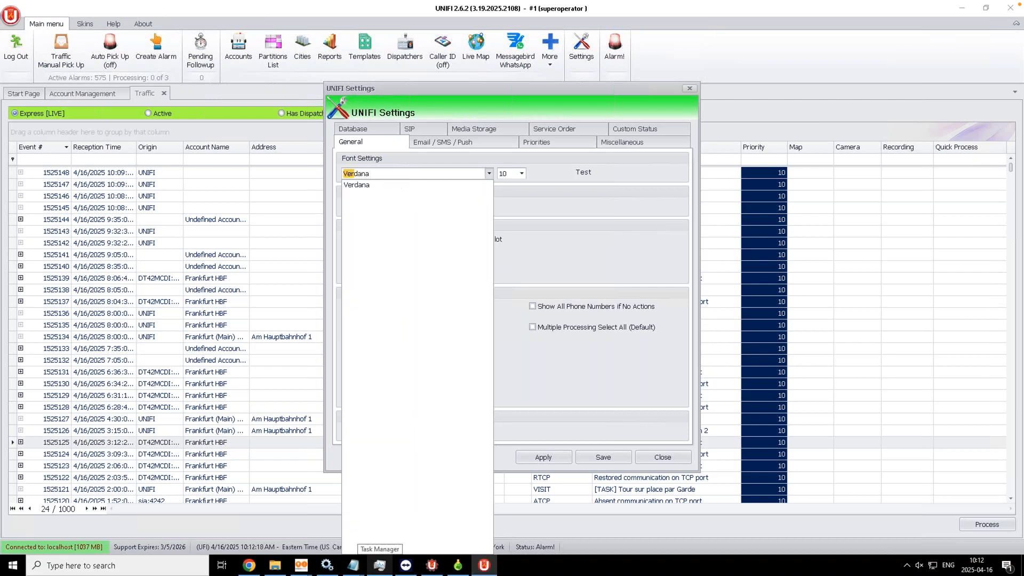
left_click(356, 185)
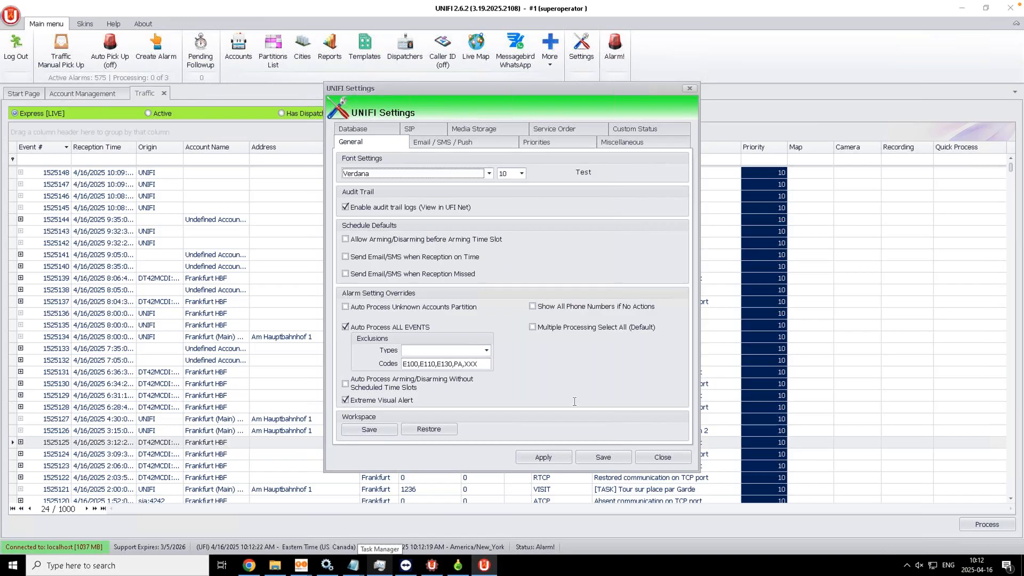
Step: Apply the Verdana font and switch on Auto Process ALL EVENTS
left_click(560, 460)
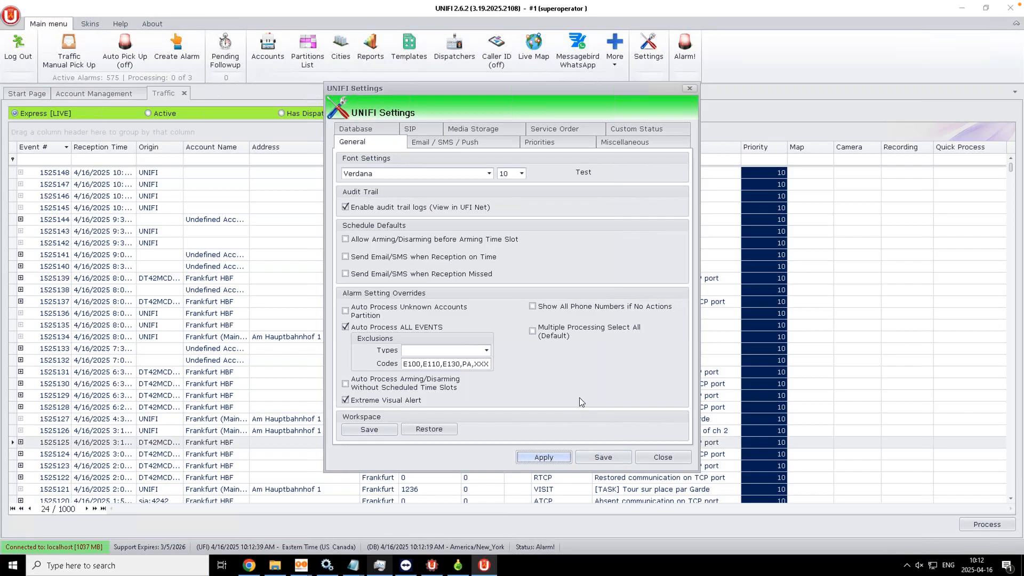
left_click(345, 327)
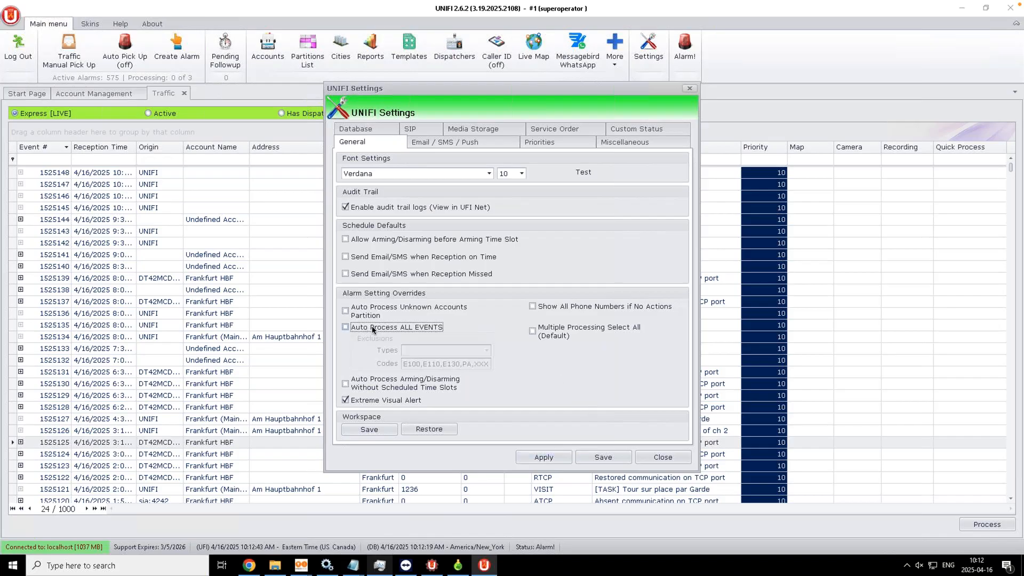
left_click(346, 328)
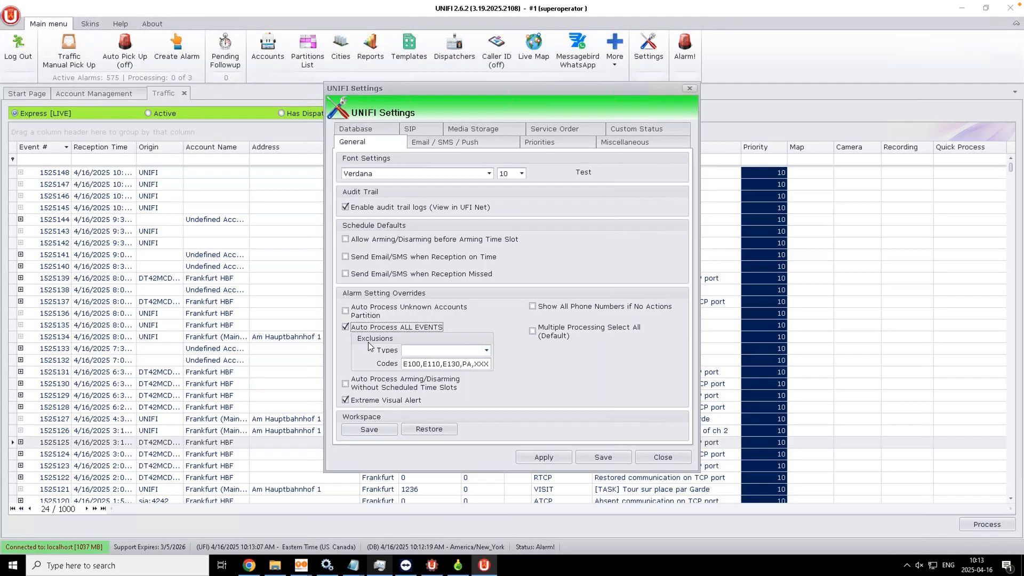
Step: Review the excluded event types and codes (E100, E110, E130, PA, XXX), leaving them unchanged
left_click(486, 351)
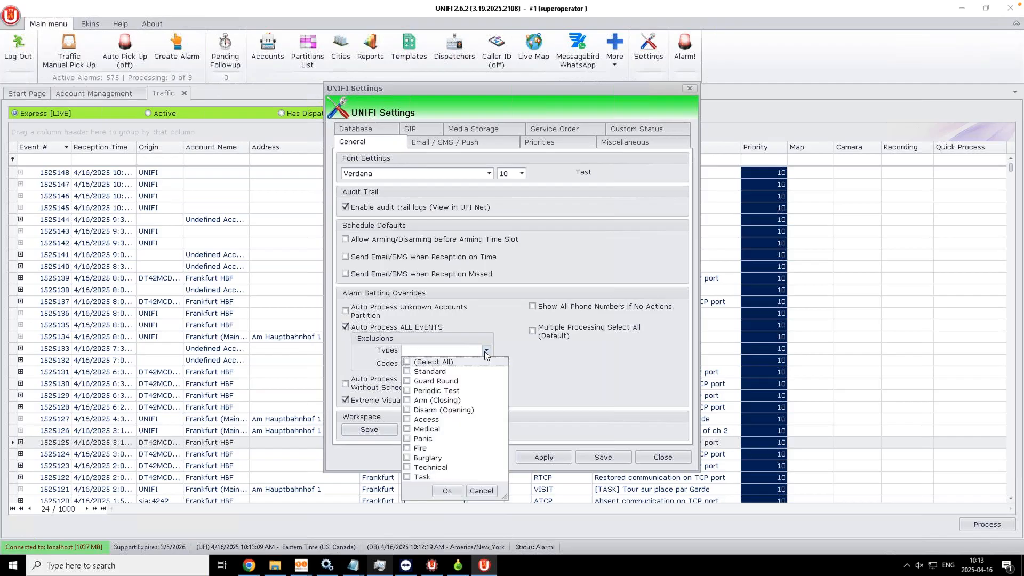
left_click(408, 448)
left_click(481, 491)
left_click(440, 364)
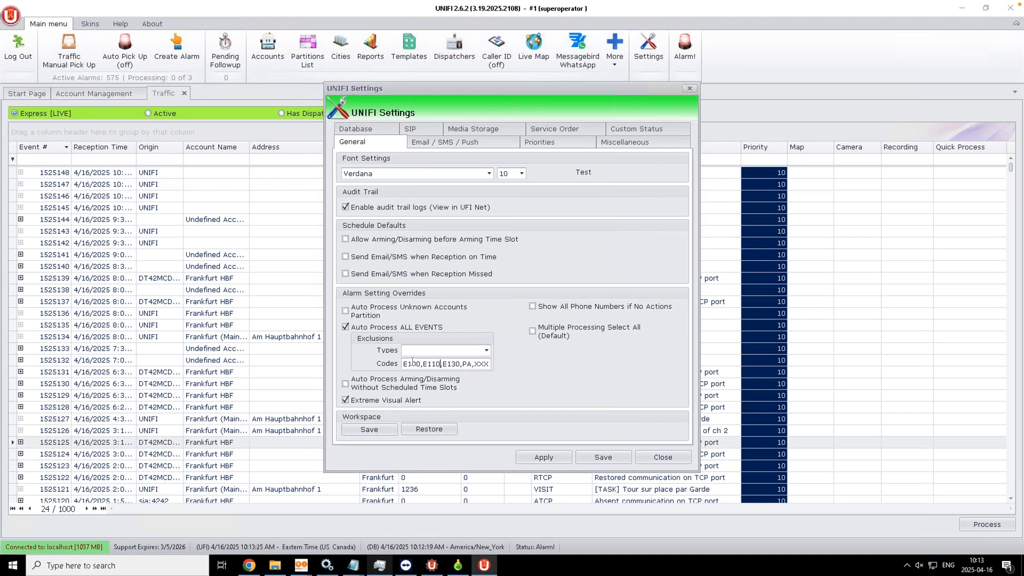
left_click(412, 363)
Step: Enable Multiple Processing Select All (Default), then apply and save the settings
left_click(533, 331)
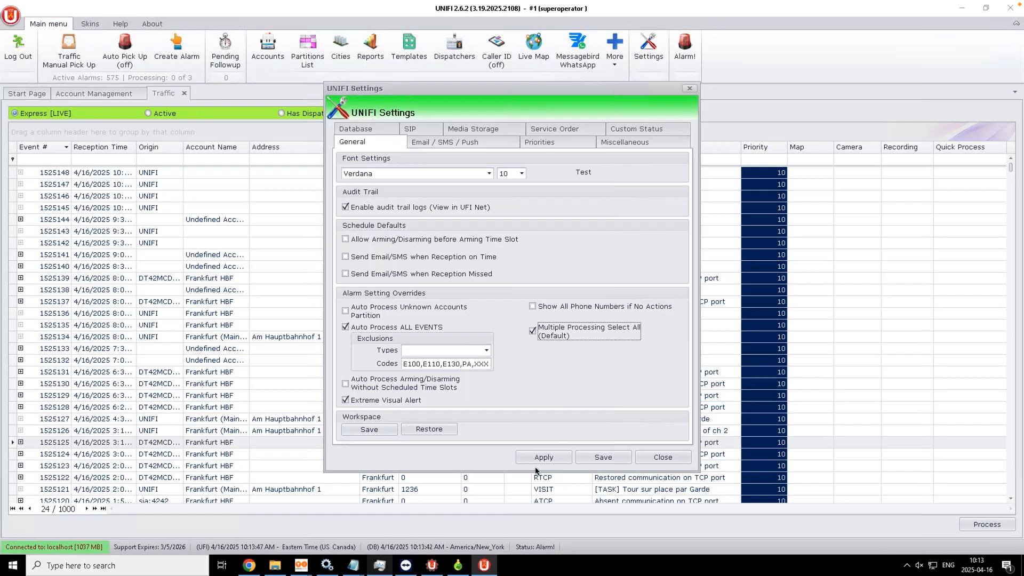
left_click(545, 457)
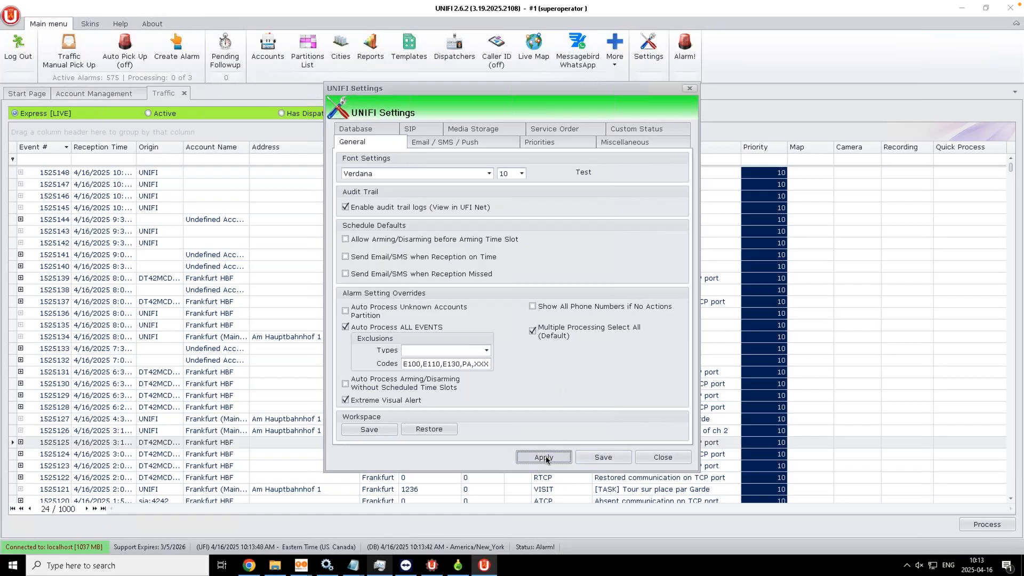
left_click(603, 457)
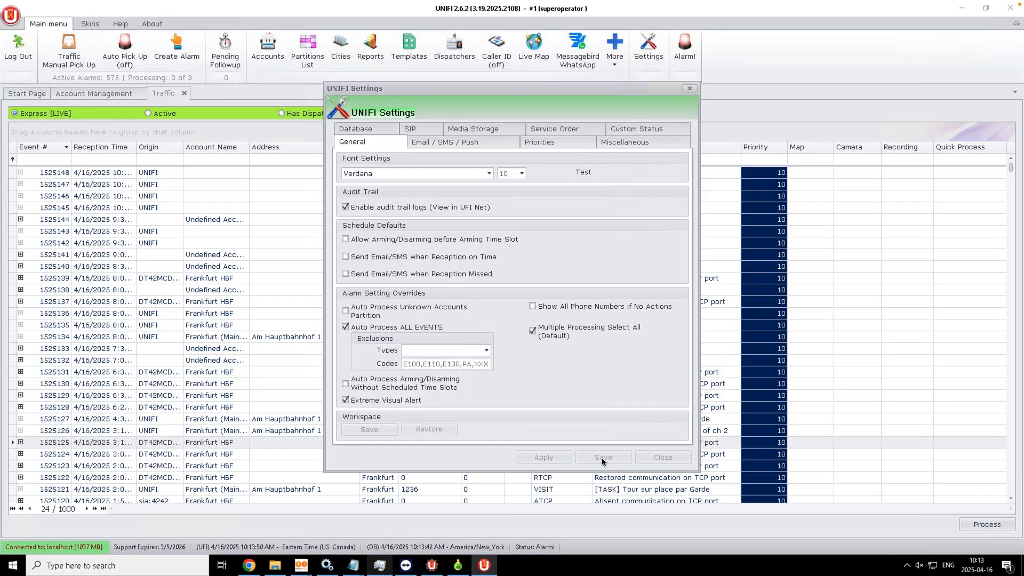
Step: Filter Traffic to Active [LIVE] alarms and open event 1525102 in Alarm Processing
left_click(158, 113)
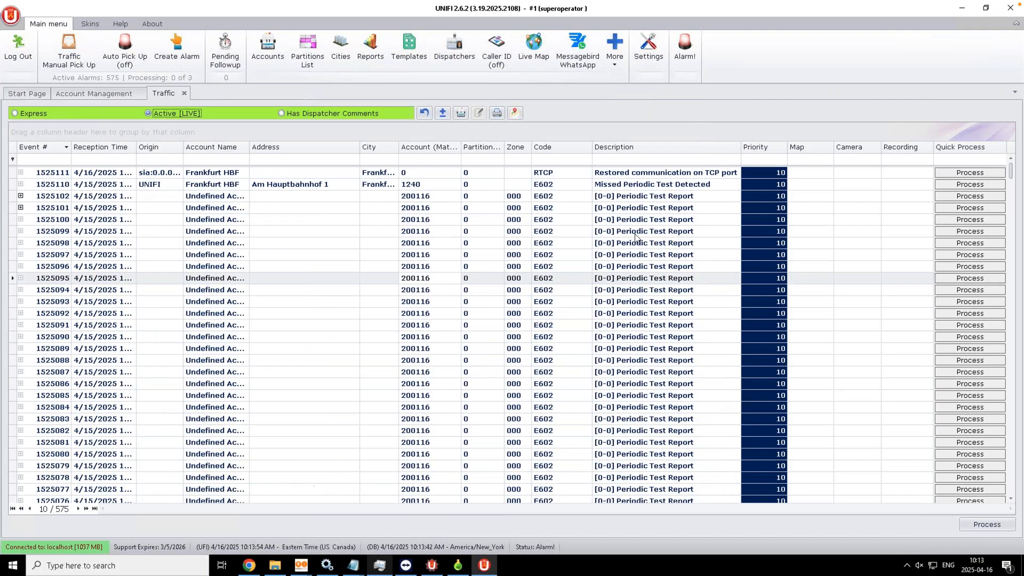
left_click(549, 197)
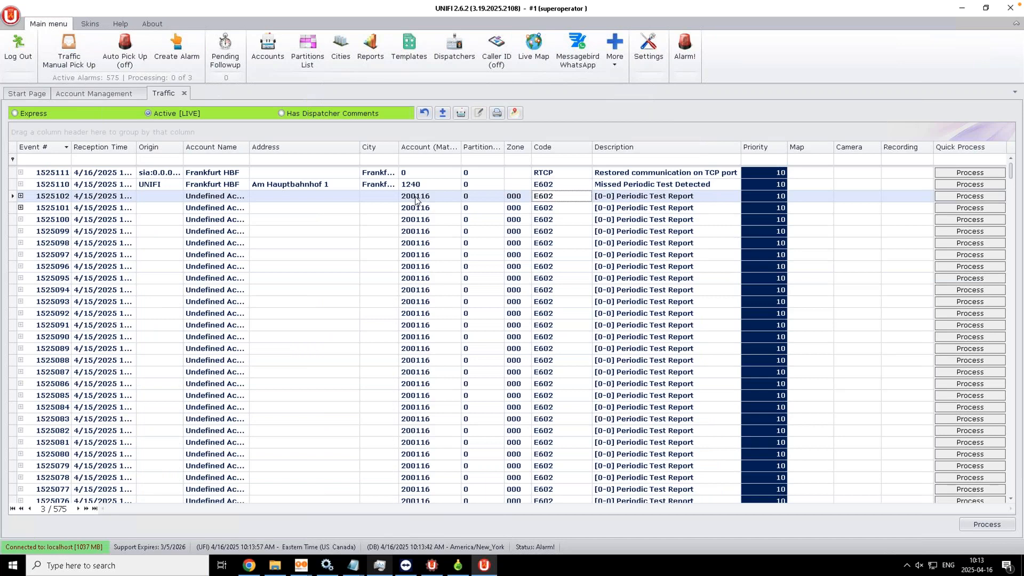
double_click(447, 199)
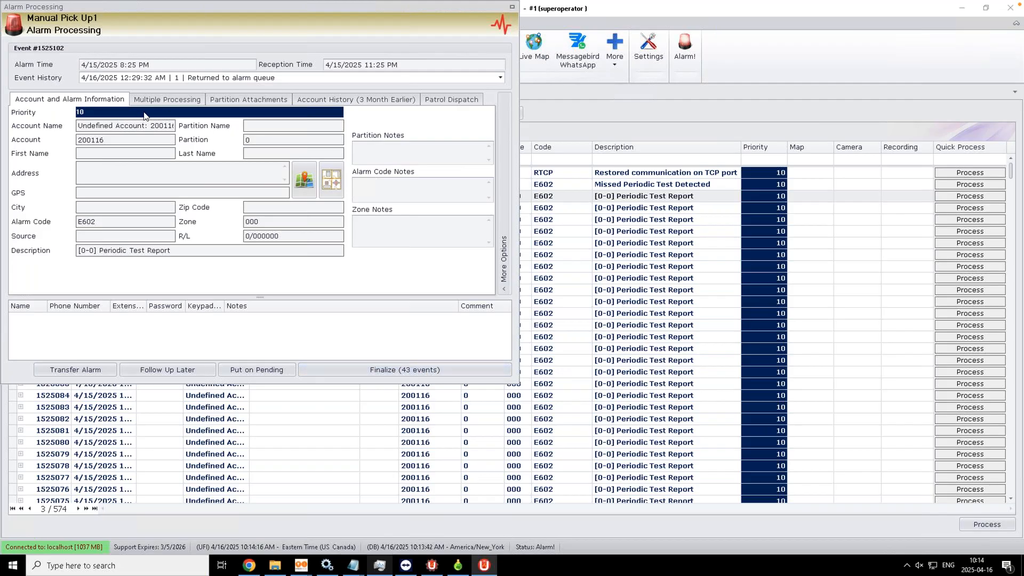
Step: Untick all grouped events and finalize only event 1525102, without a comment
left_click(160, 98)
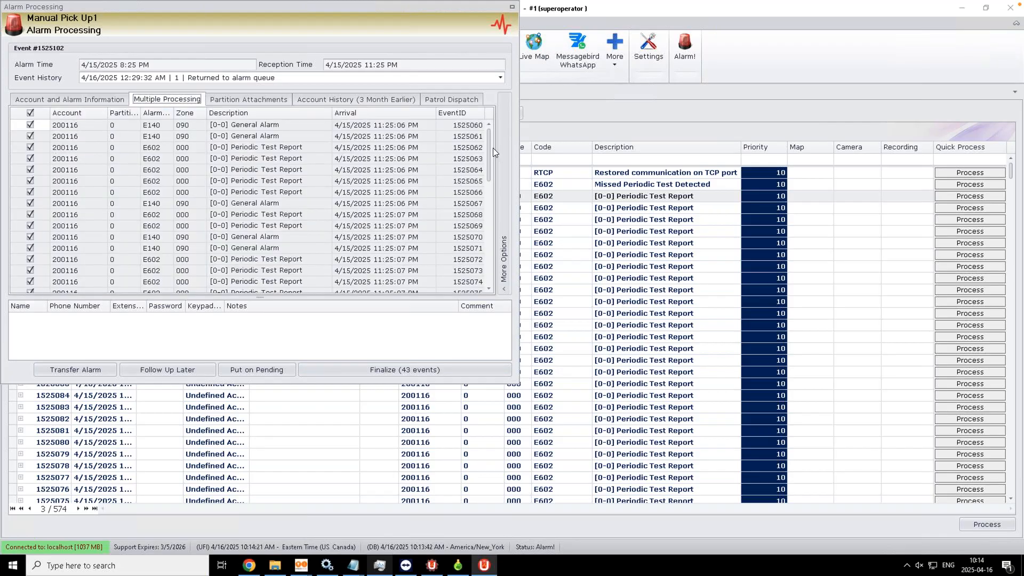
left_click_drag(488, 151, 488, 202)
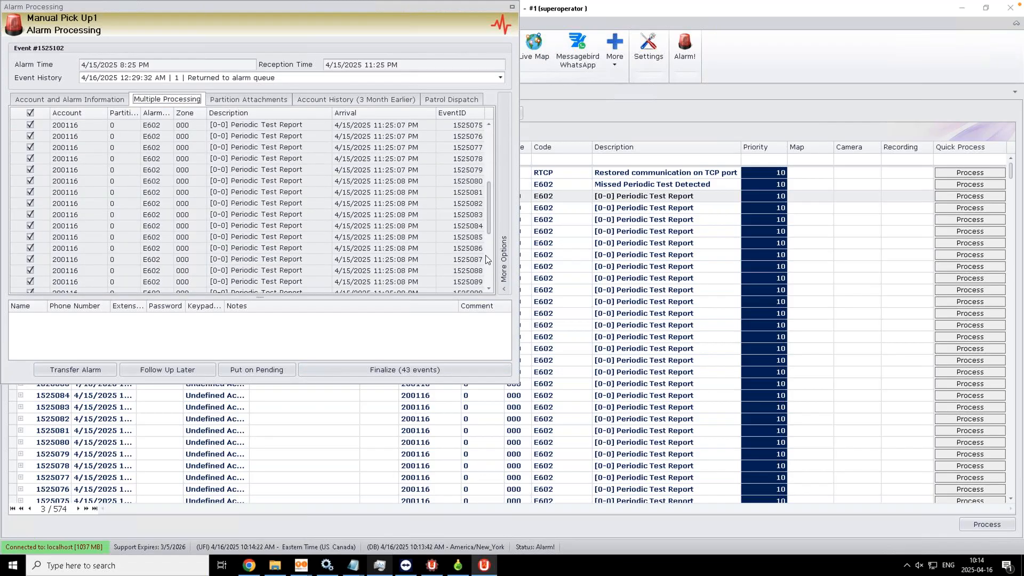
scroll(38, 126, "up", 2)
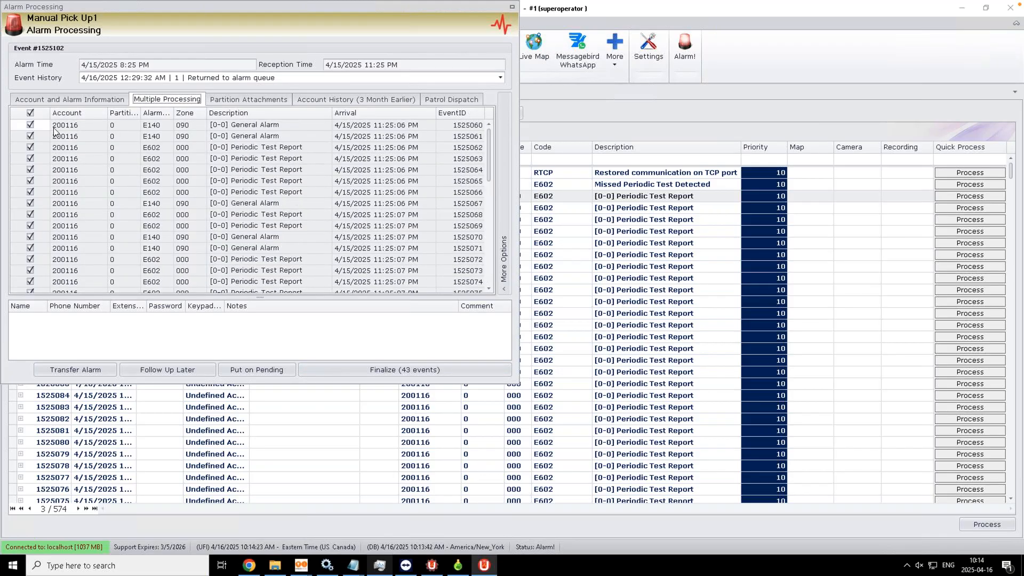
left_click(30, 113)
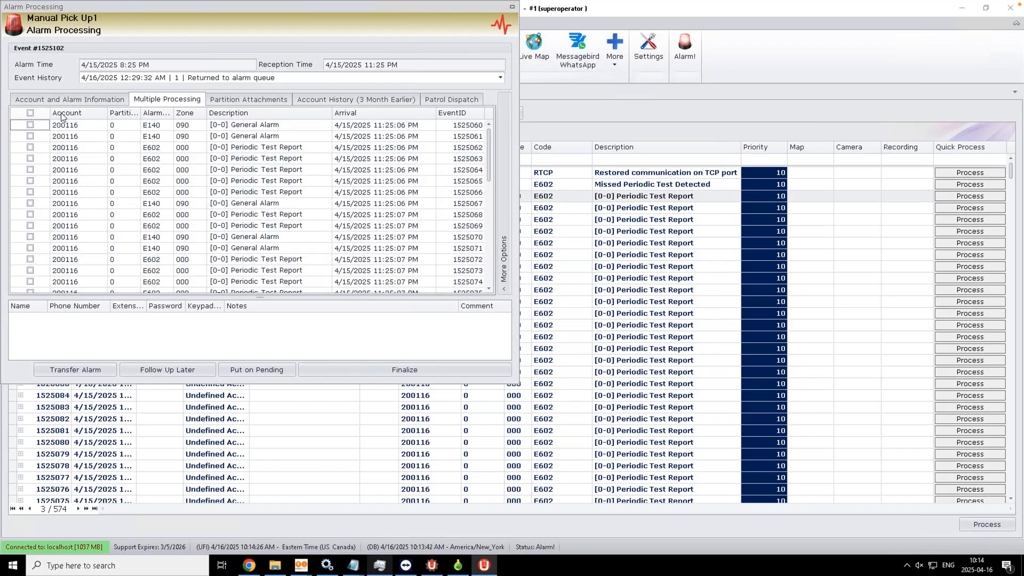
scroll(489, 251, "down", 10)
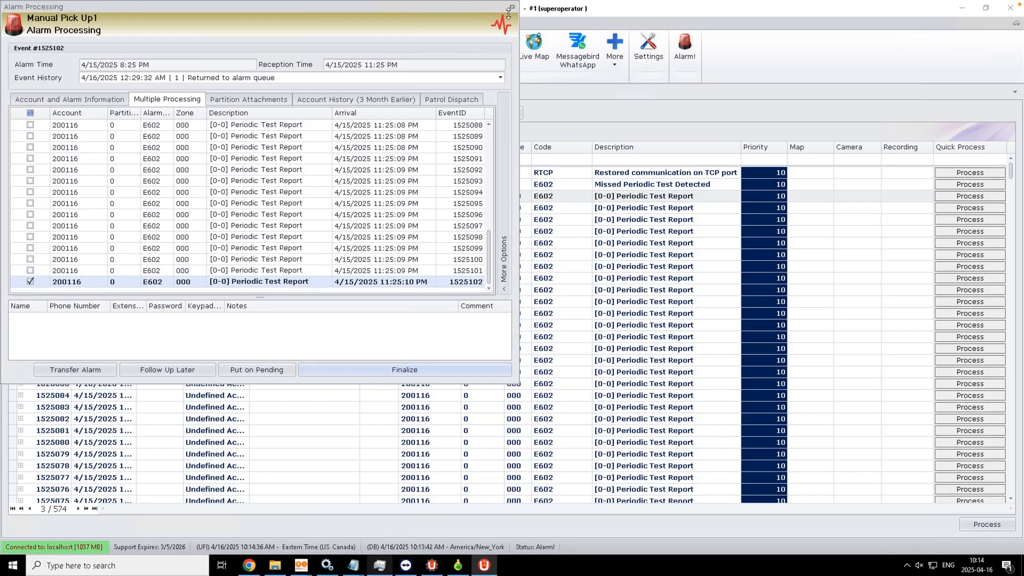
left_click(353, 373)
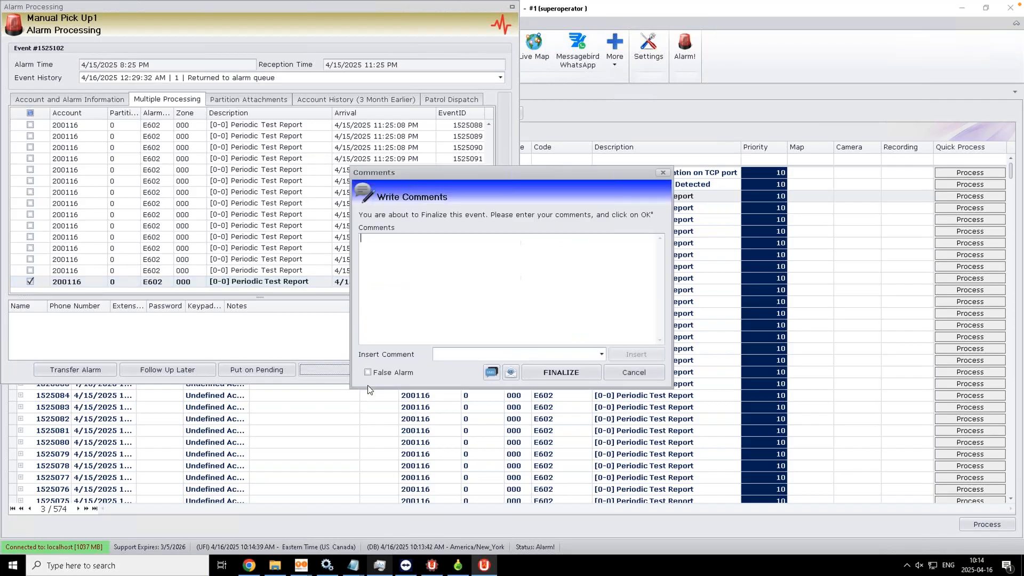
left_click(542, 366)
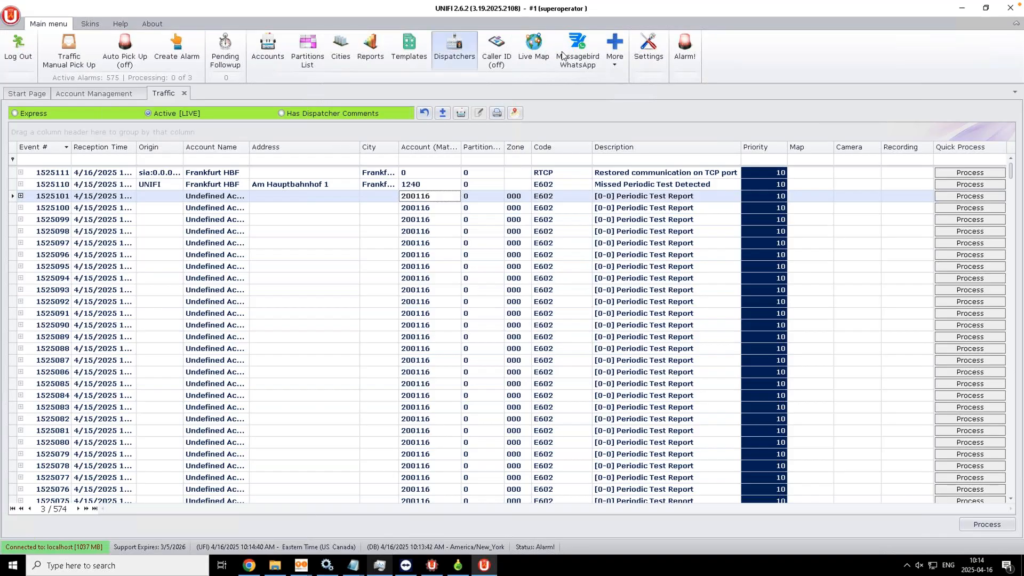
Step: Untick Multiple Processing Select All (Default), then apply and save the settings
left_click(649, 48)
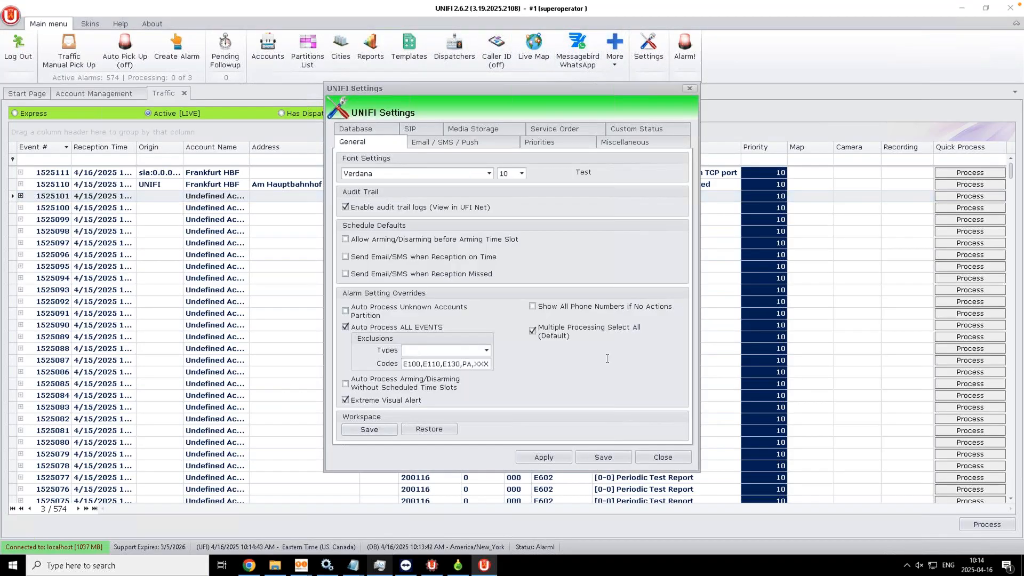
left_click(532, 331)
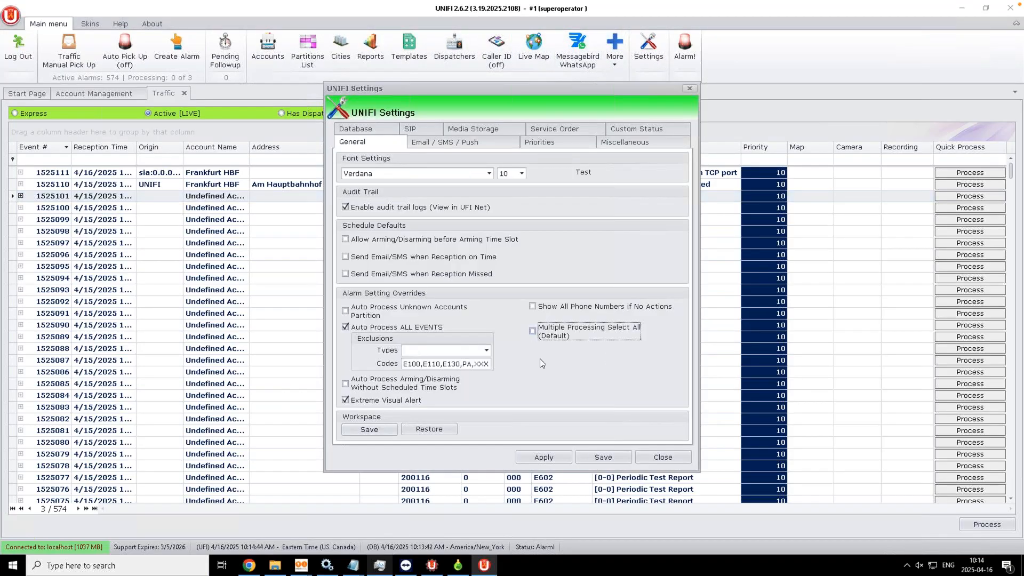
left_click(541, 458)
left_click(606, 460)
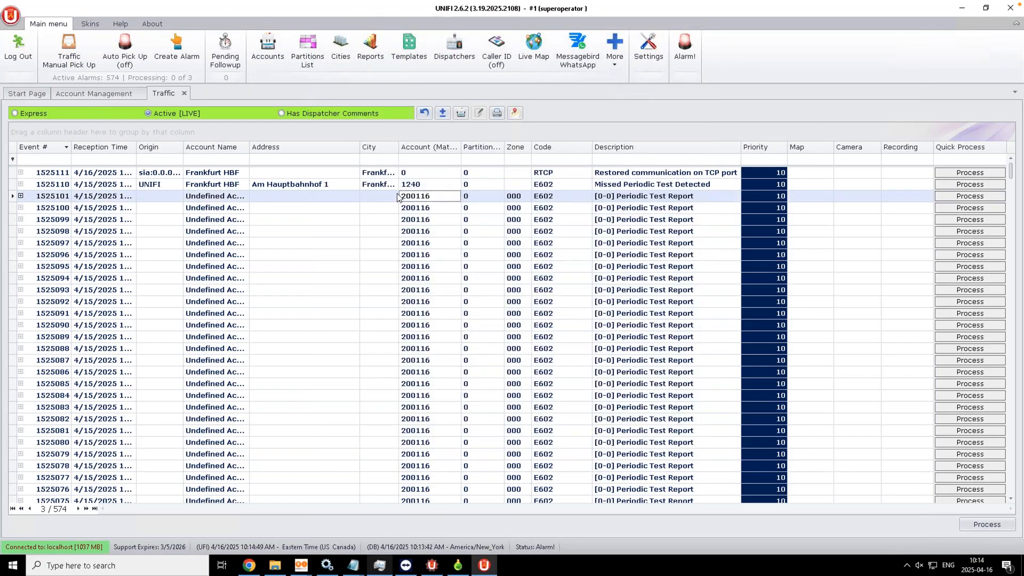
left_click(386, 198)
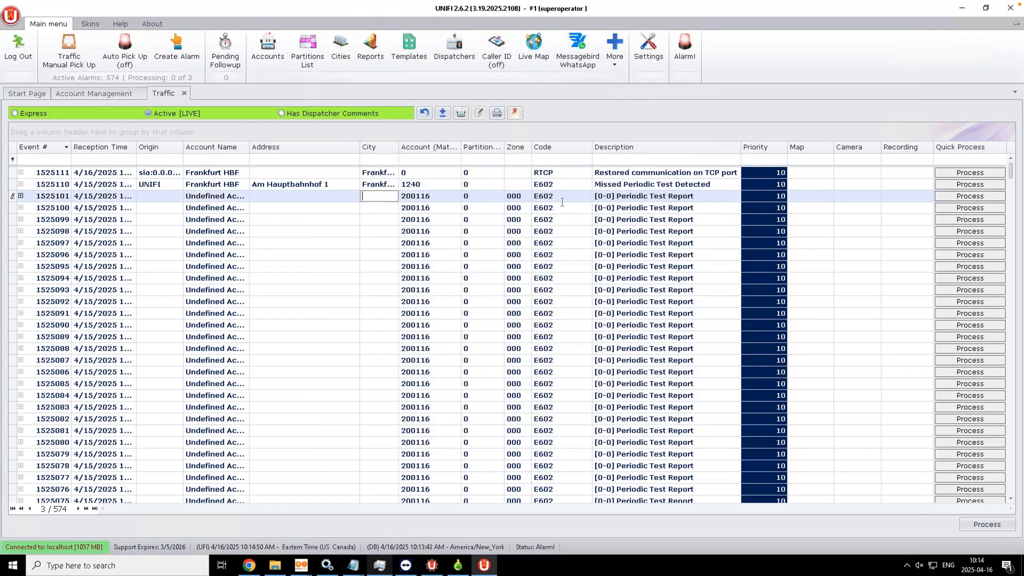
Step: Take next alarm 1525101 and tick all 42 grouped events under Multiple Processing
left_click(987, 524)
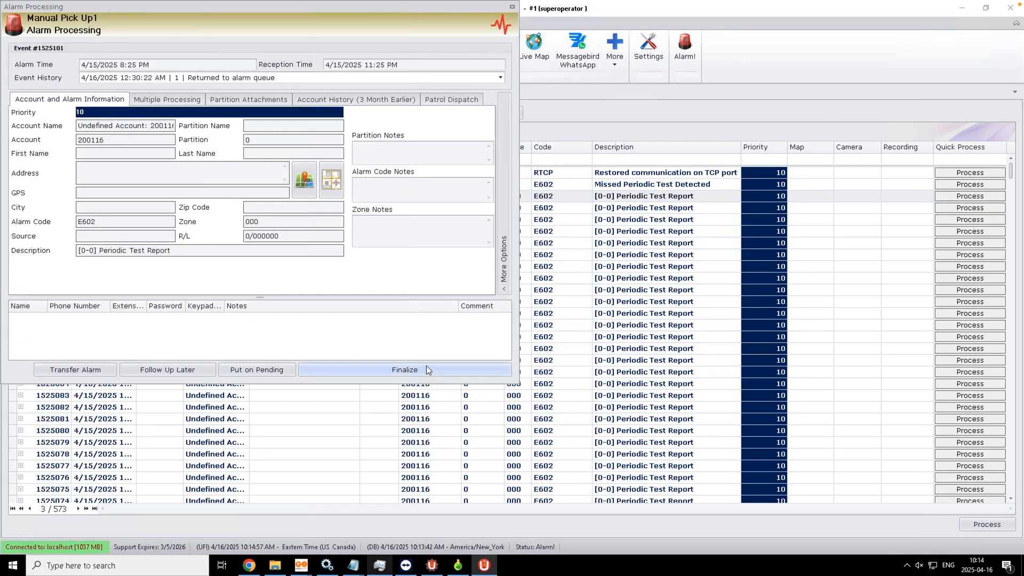
left_click(167, 99)
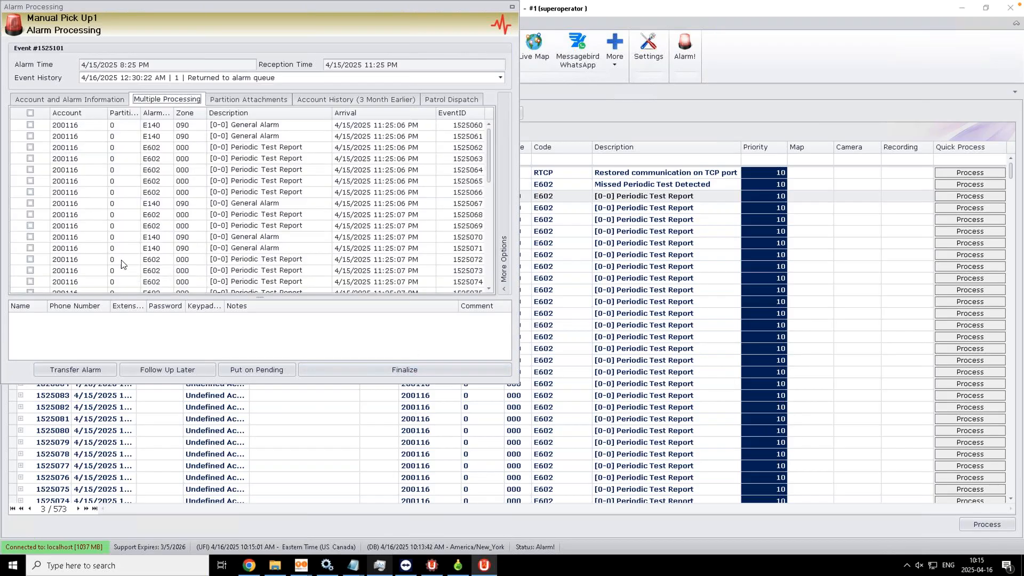
left_click(30, 114)
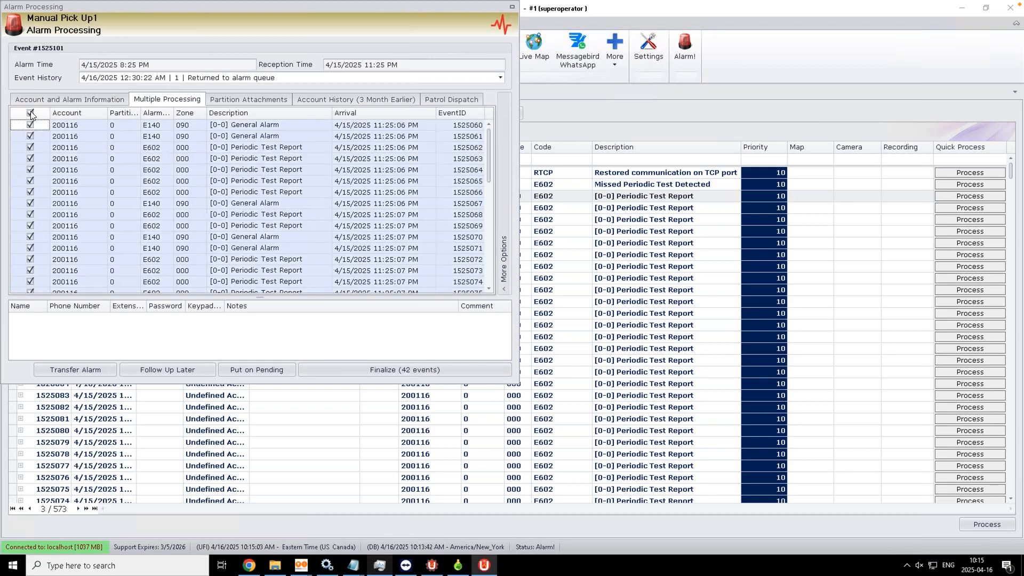
Step: Finalize the 42 events with comment 'Le patrouilleur indique que tout va bien' via shortcut aa
left_click(367, 369)
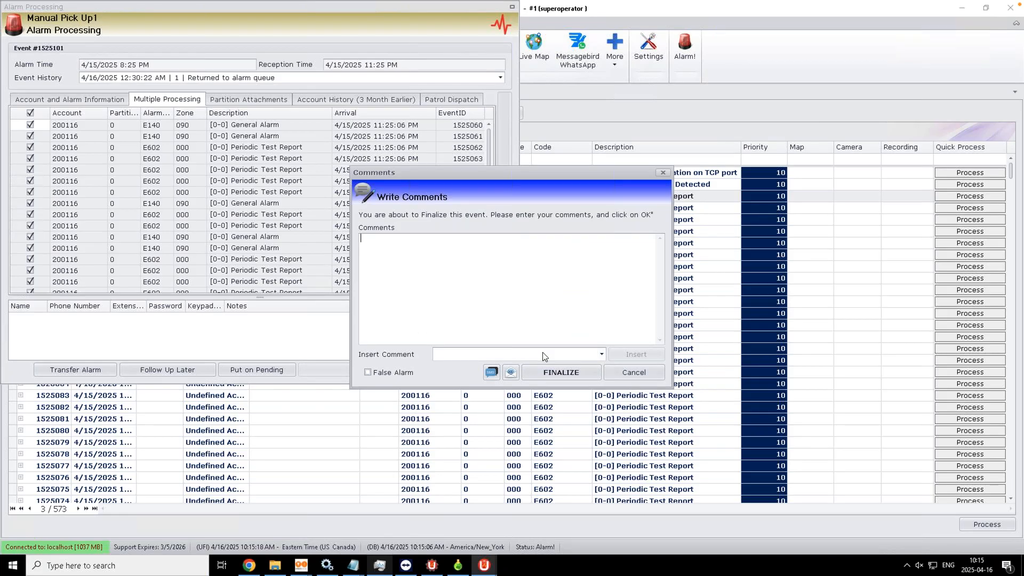
left_click(602, 355)
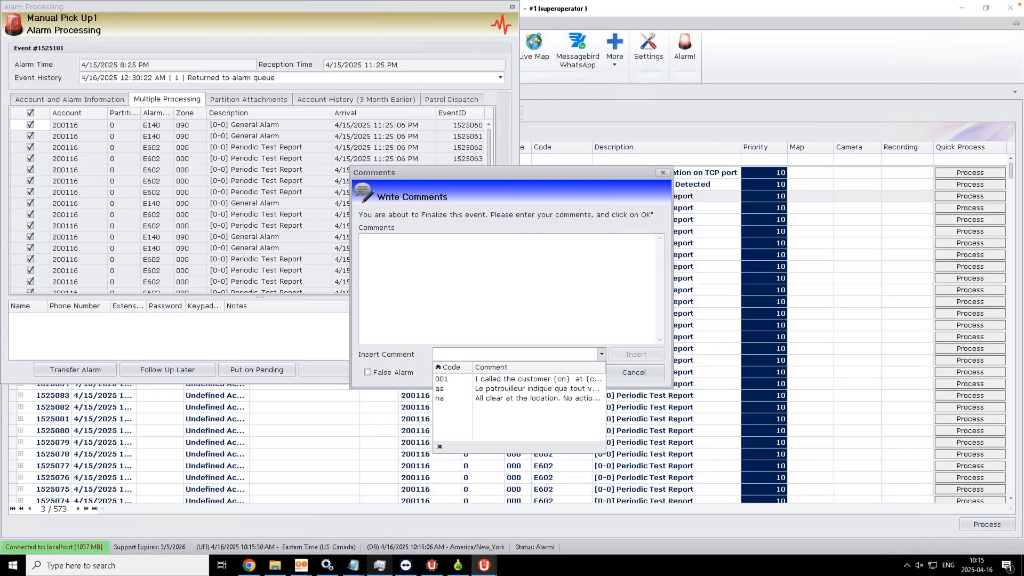
left_click(506, 288)
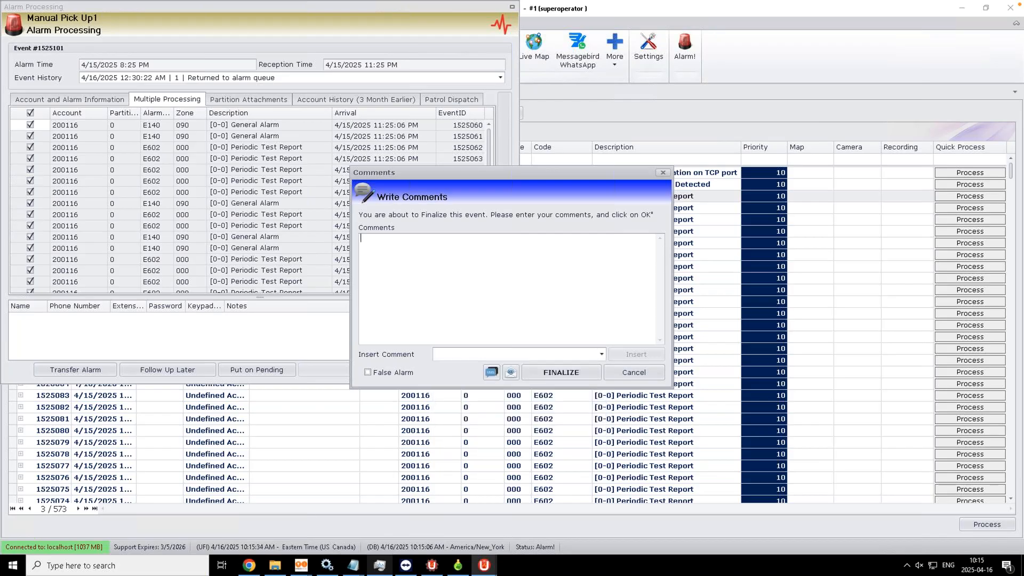
left_click(601, 354)
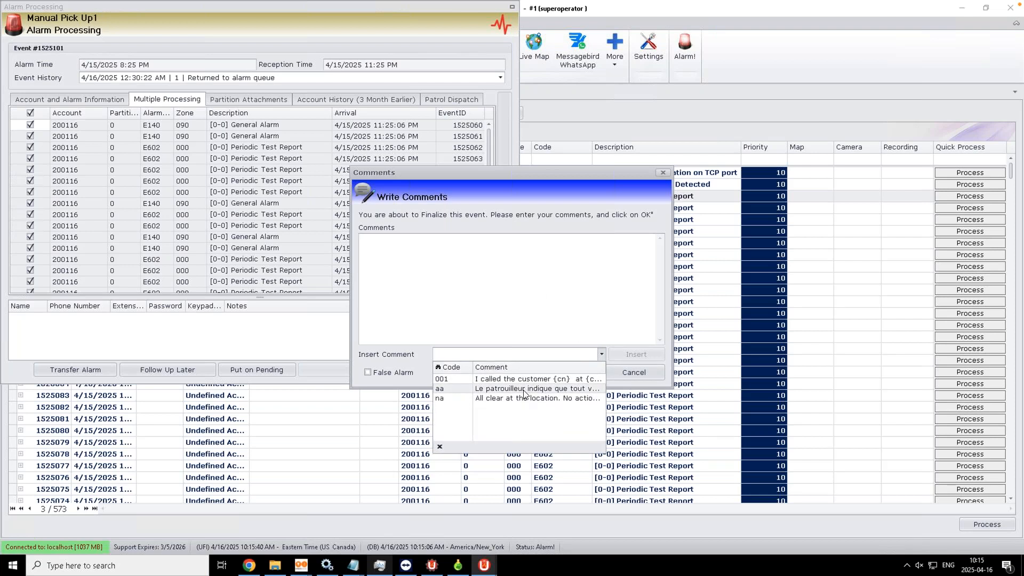
left_click(480, 258)
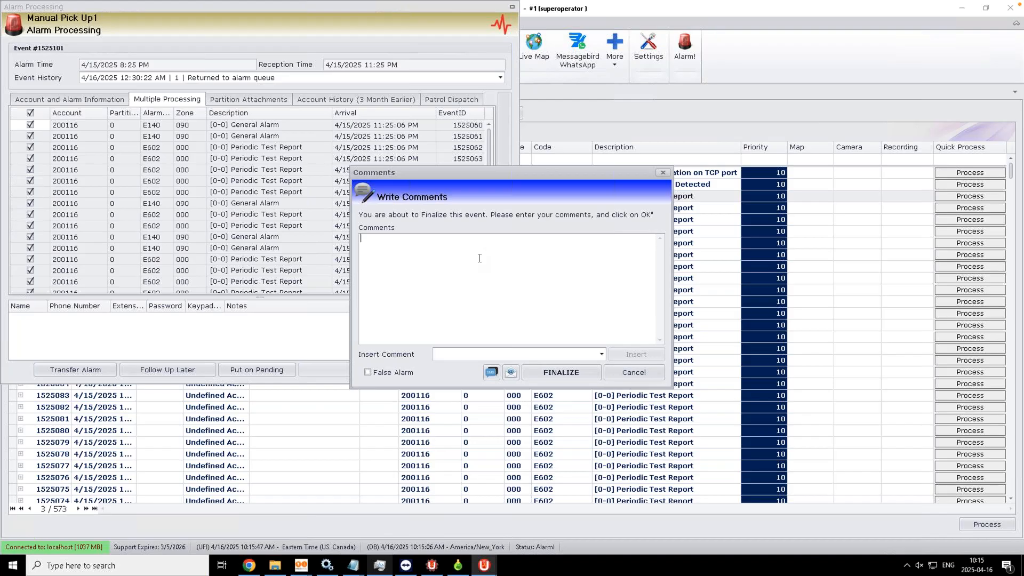
type("aa")
left_click(602, 355)
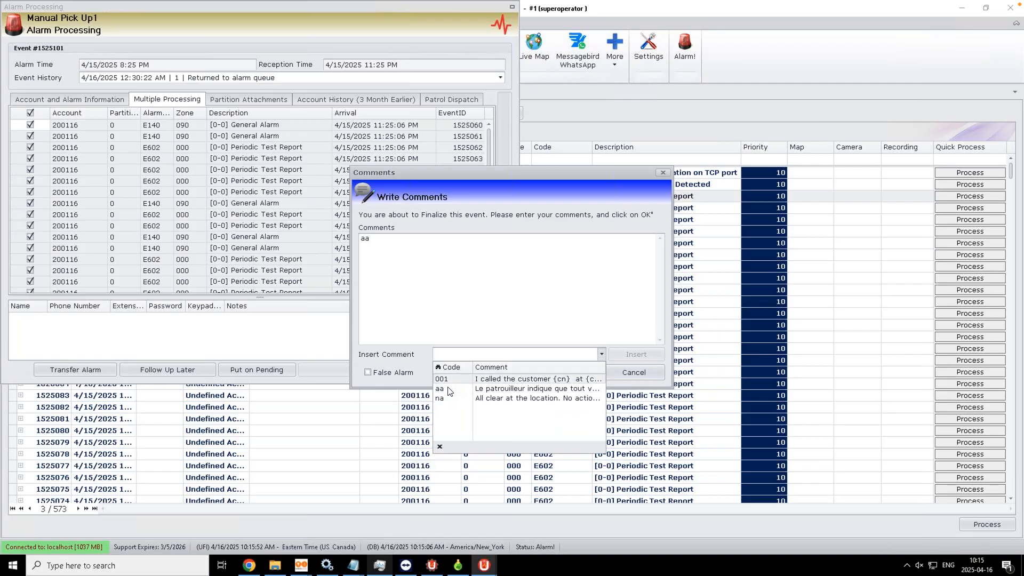
left_click(442, 269)
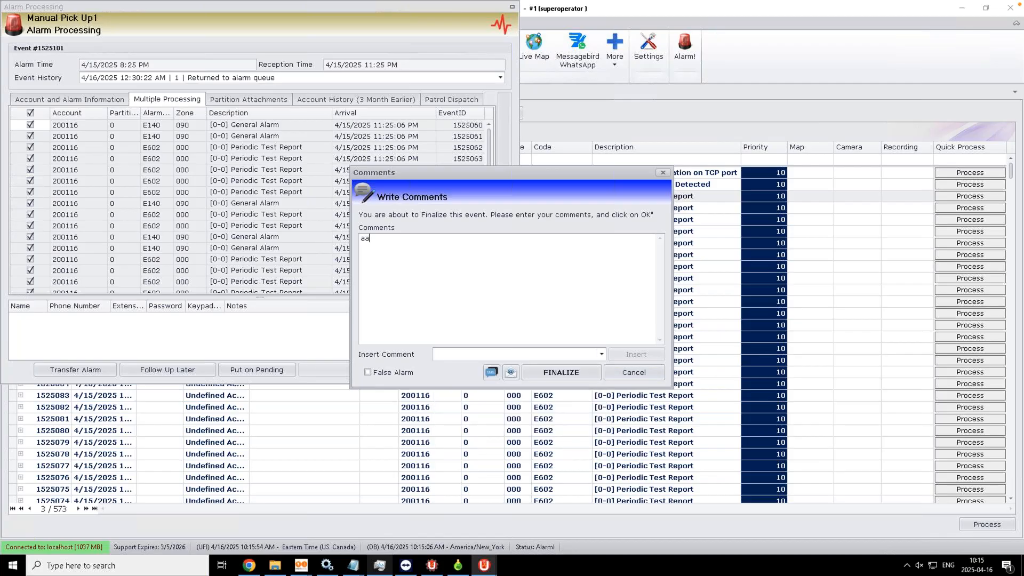
key("space")
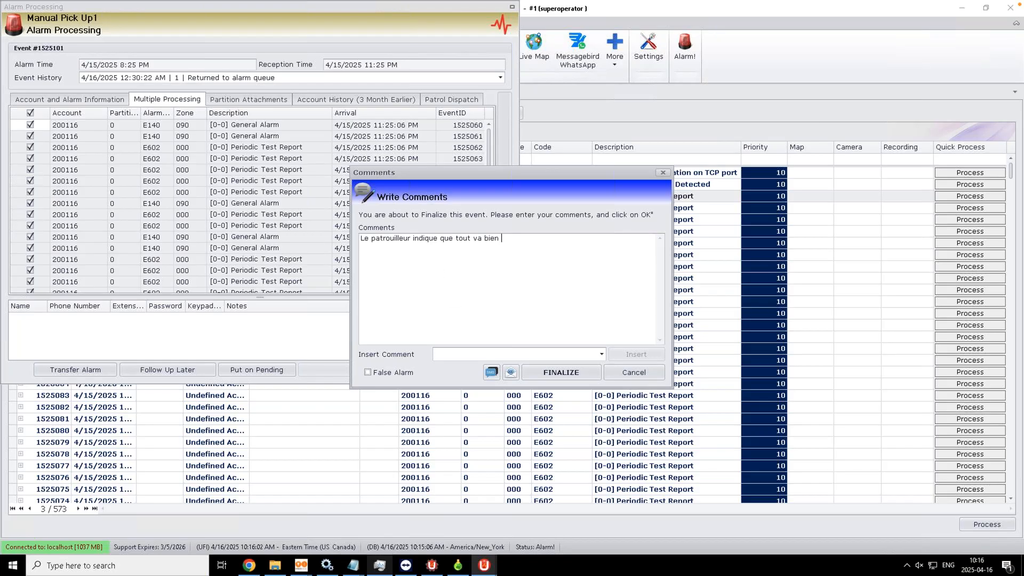
left_click(548, 373)
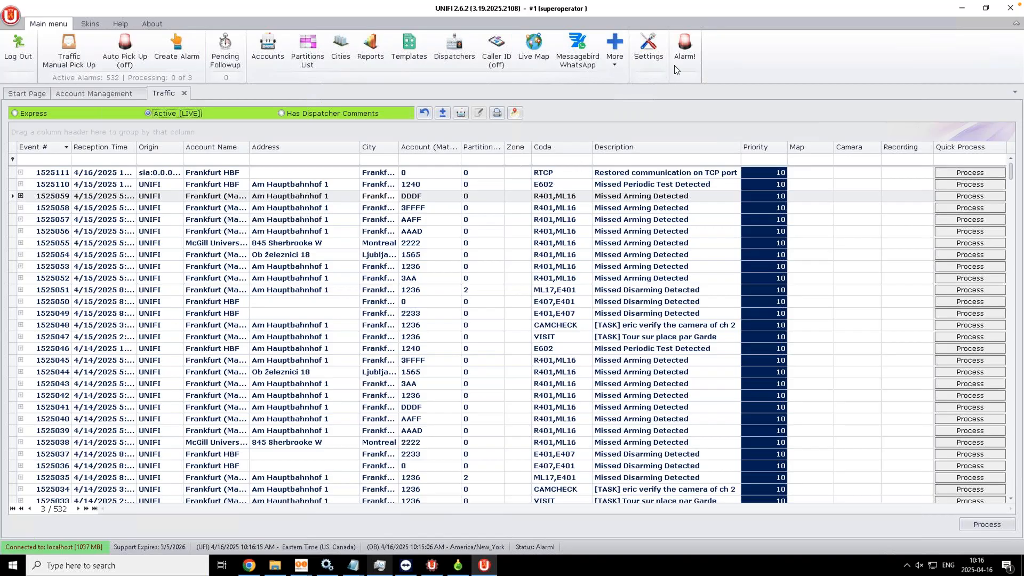
Step: Open the Email / SMS / Push settings and view the SMS, Push and WhatsApp templates
left_click(647, 60)
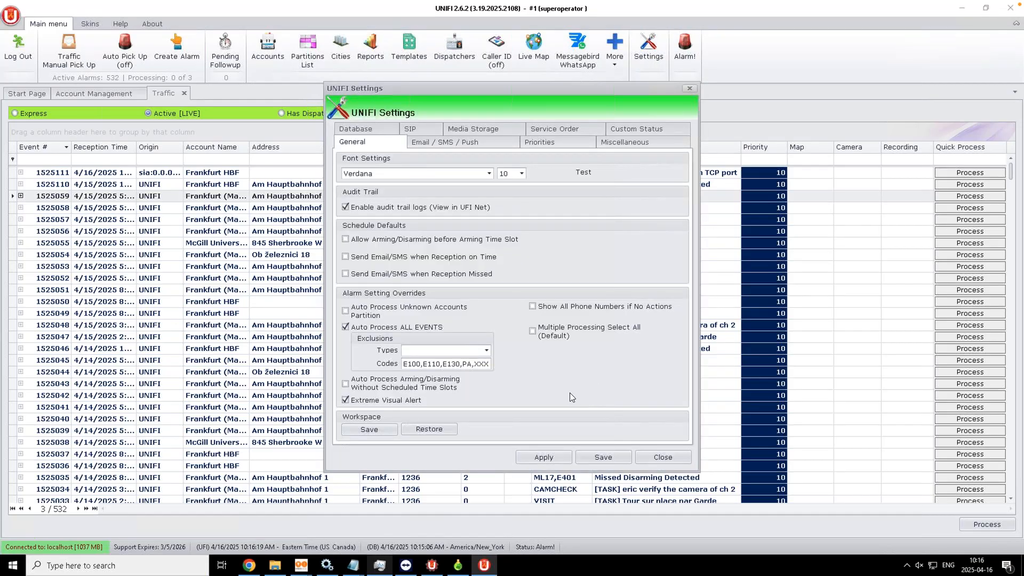
left_click(459, 141)
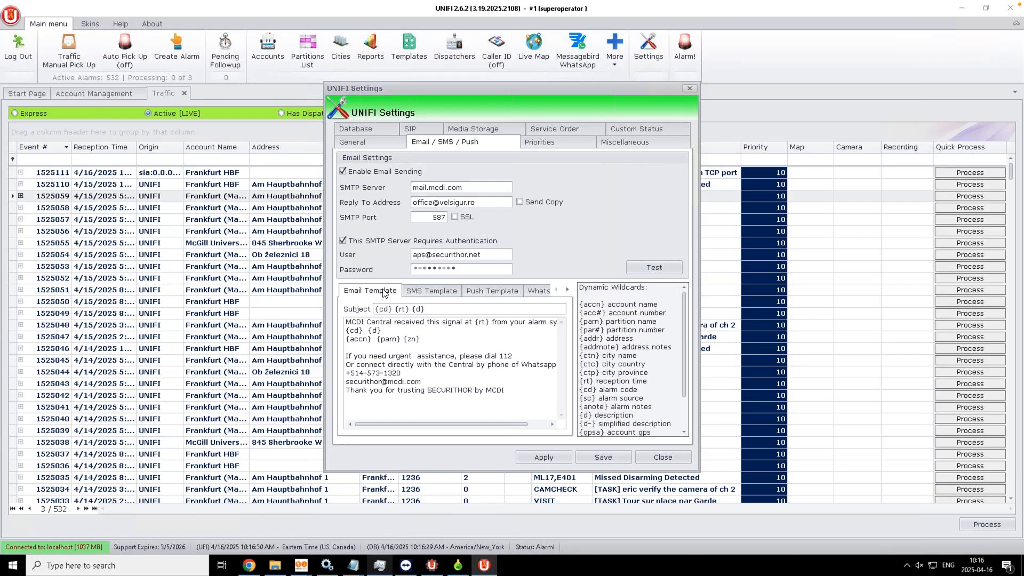
left_click(437, 292)
left_click(472, 295)
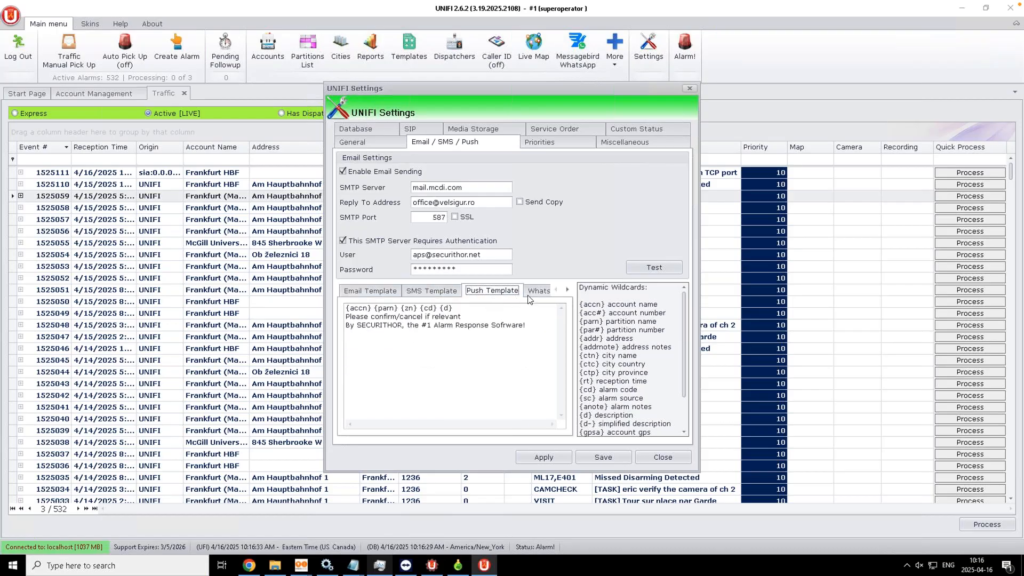
left_click(541, 293)
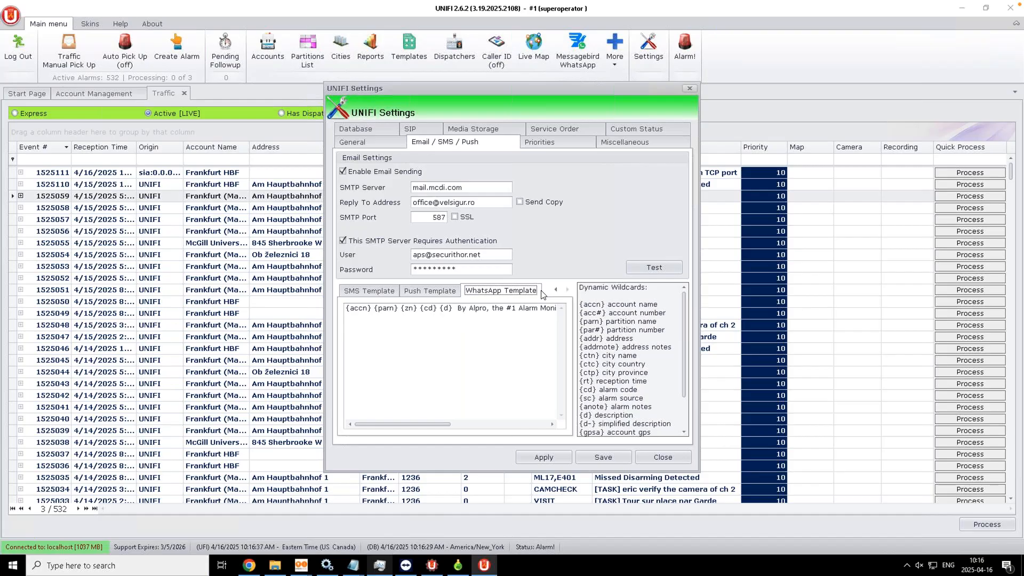
Step: Return to the Email template and highlight the first three lines of its body
left_click(360, 291)
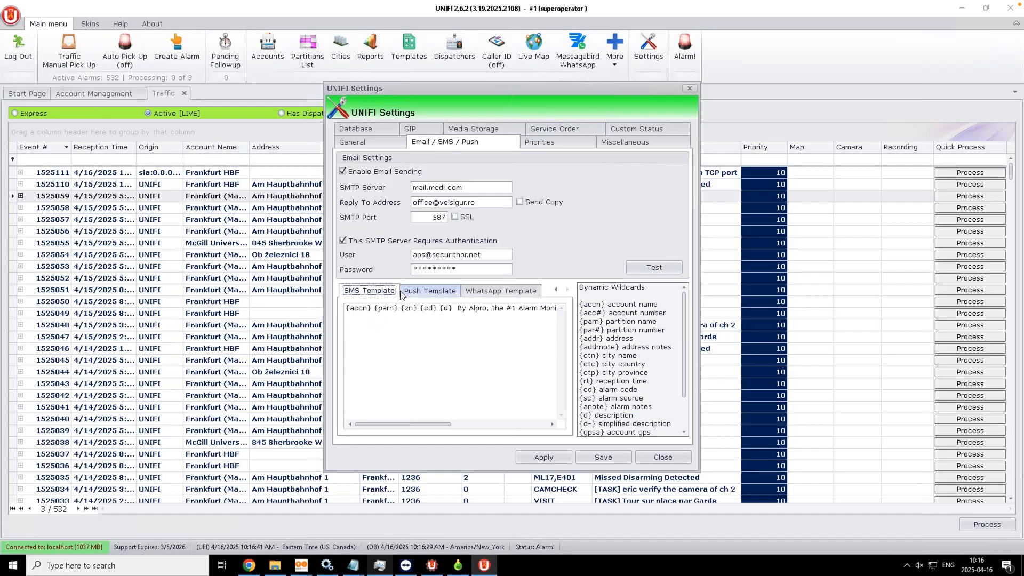
left_click(556, 289)
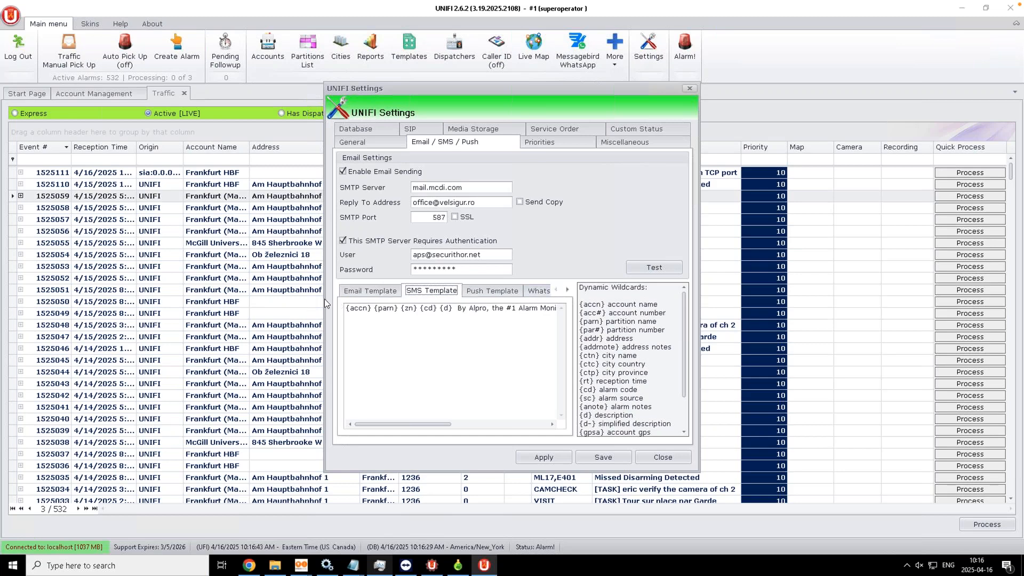
left_click(365, 292)
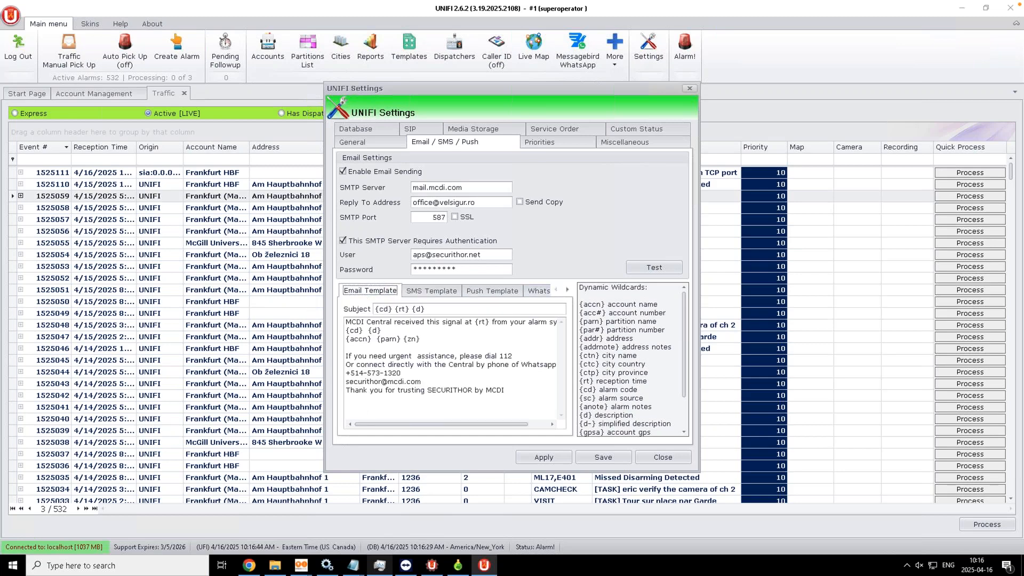
left_click(448, 340)
left_click_drag(421, 339, 317, 316)
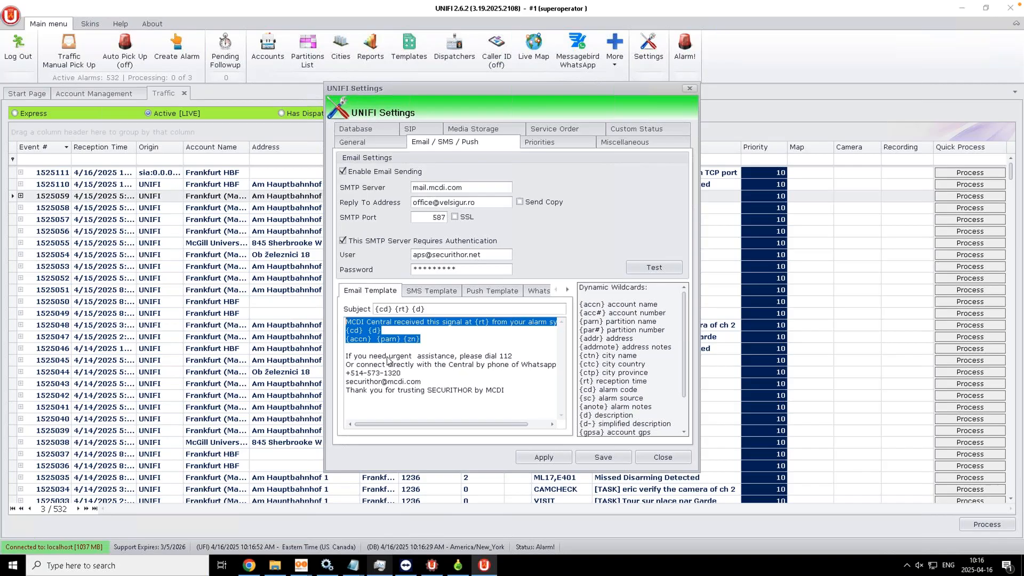
Step: Highlight the {d} wildcard, the code and description wildcard explanations, and the email's closing lines
left_click(359, 339)
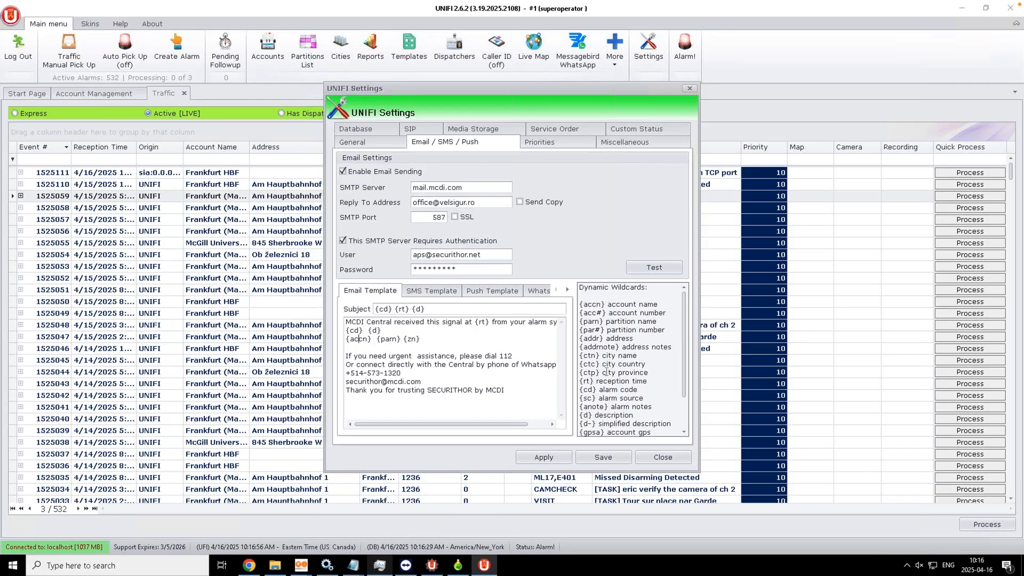
left_click_drag(596, 390, 637, 390)
left_click_drag(372, 331, 382, 331)
left_click_drag(591, 415, 642, 414)
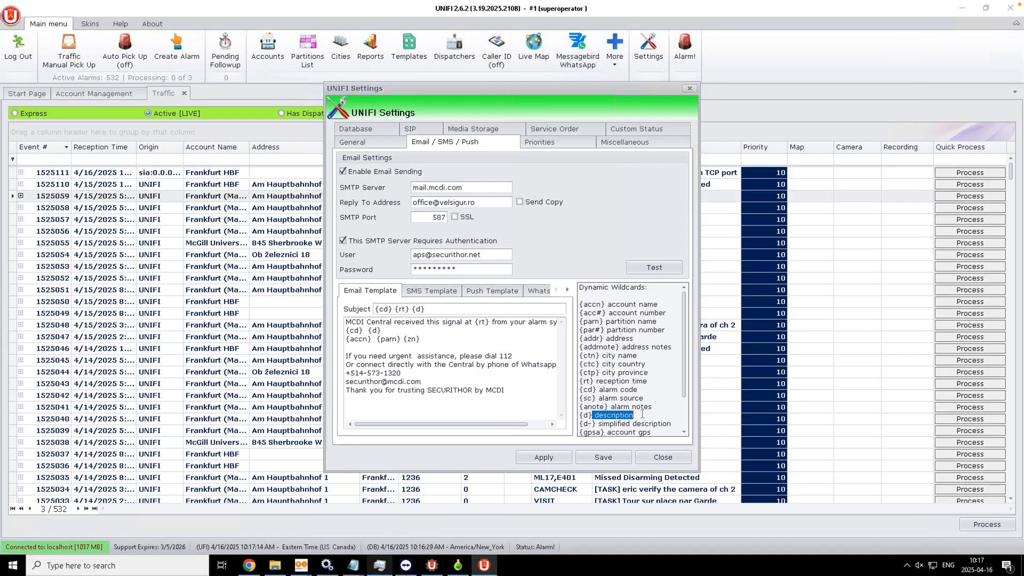
left_click(369, 346)
left_click_drag(348, 355, 486, 404)
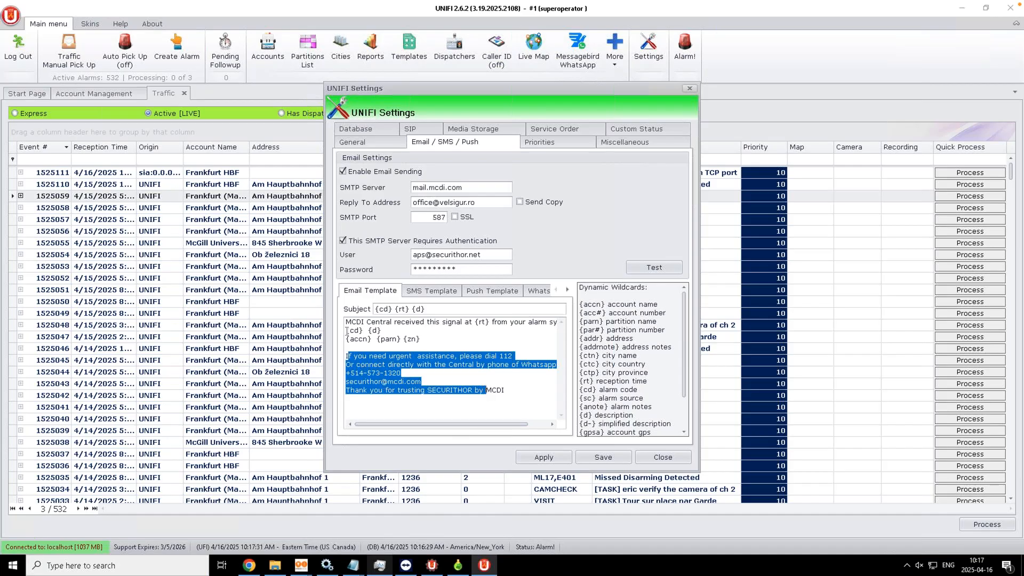
left_click(357, 364)
left_click_drag(346, 356, 503, 390)
left_click(376, 292)
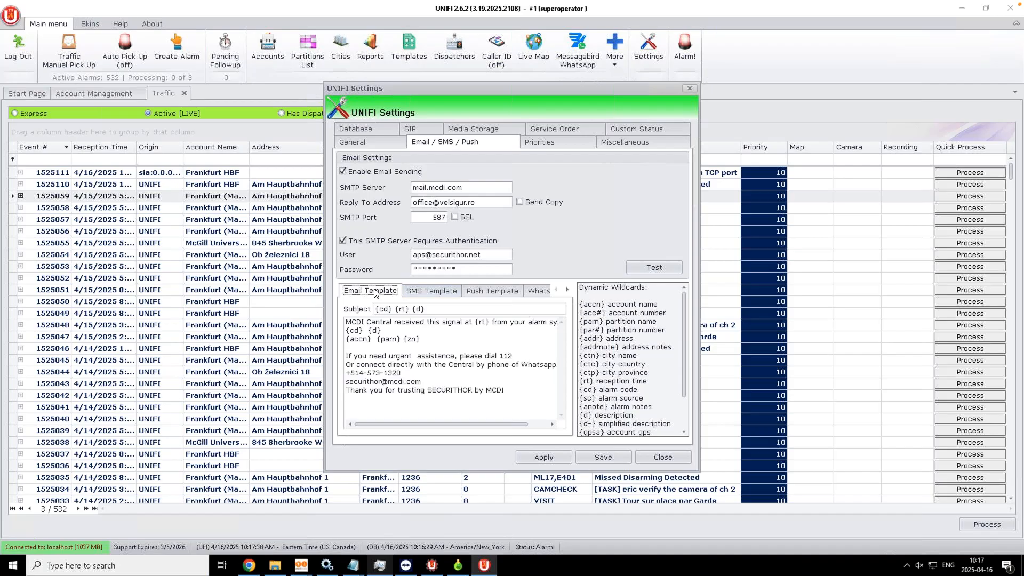
Step: Check the {cd} wildcard in the SMS template, then display the Push template
left_click(430, 291)
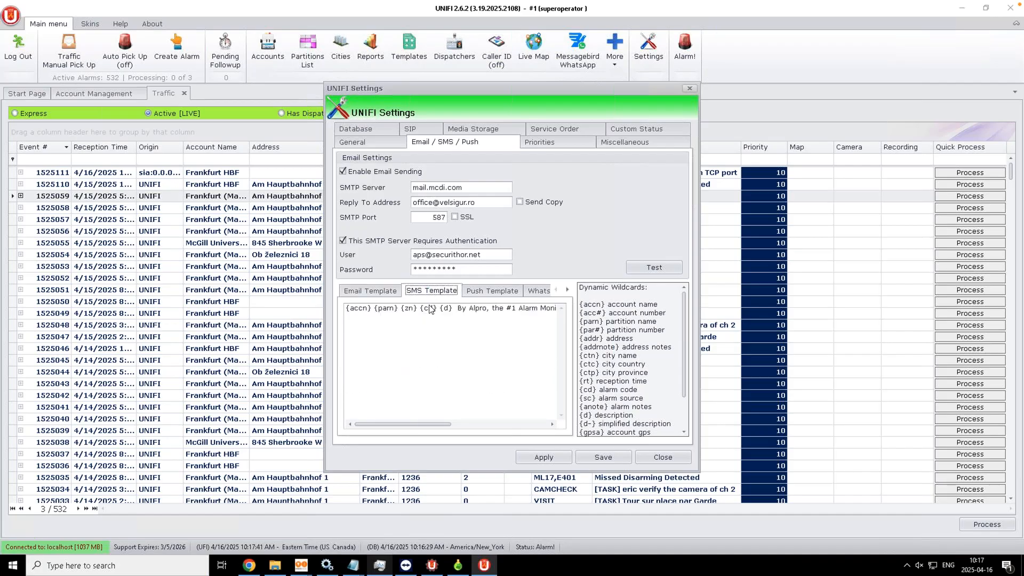
left_click(425, 308)
left_click(474, 293)
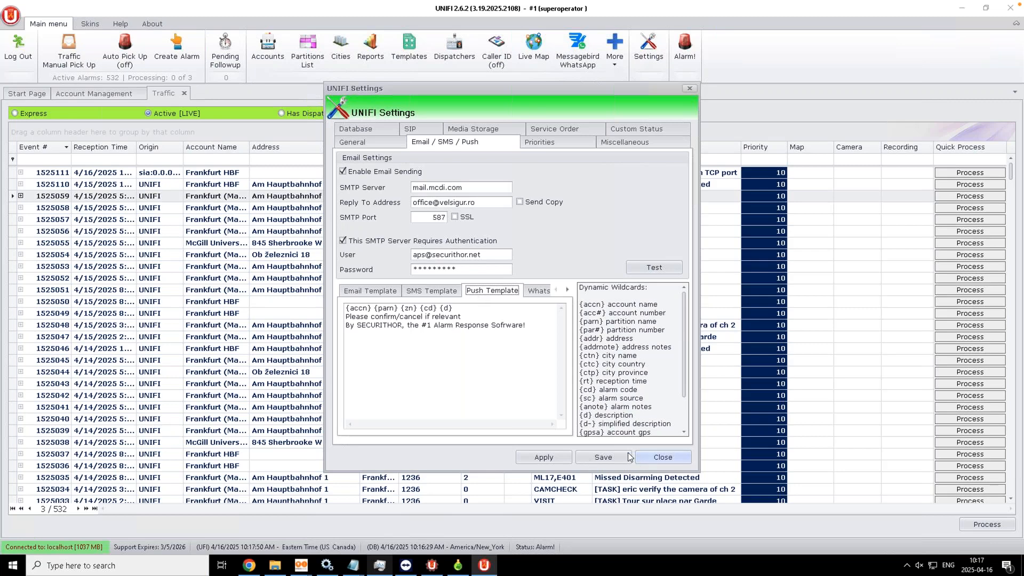
Step: Review the alarm colours on the Priorities tab, then close Settings
left_click(544, 143)
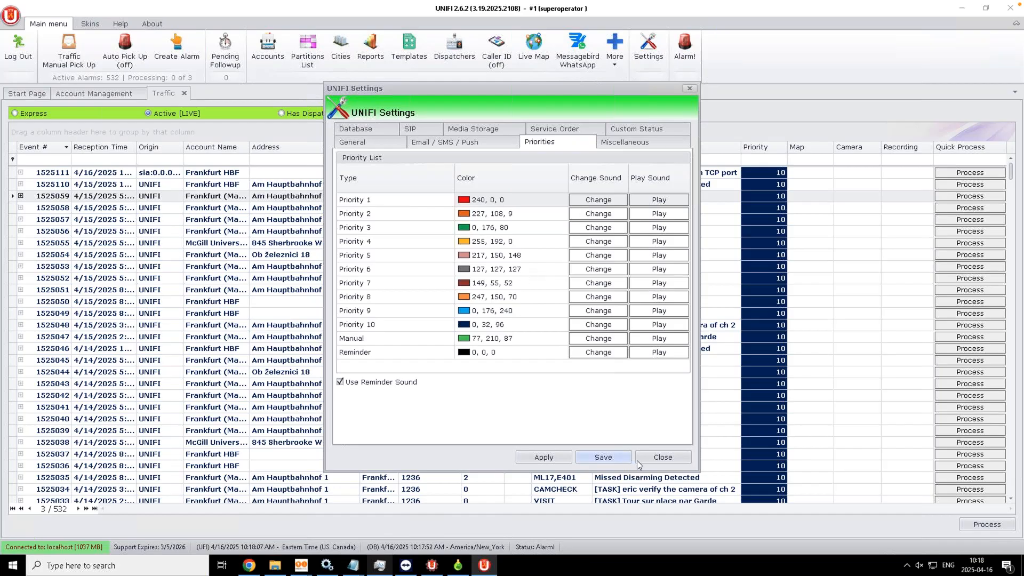
left_click(656, 457)
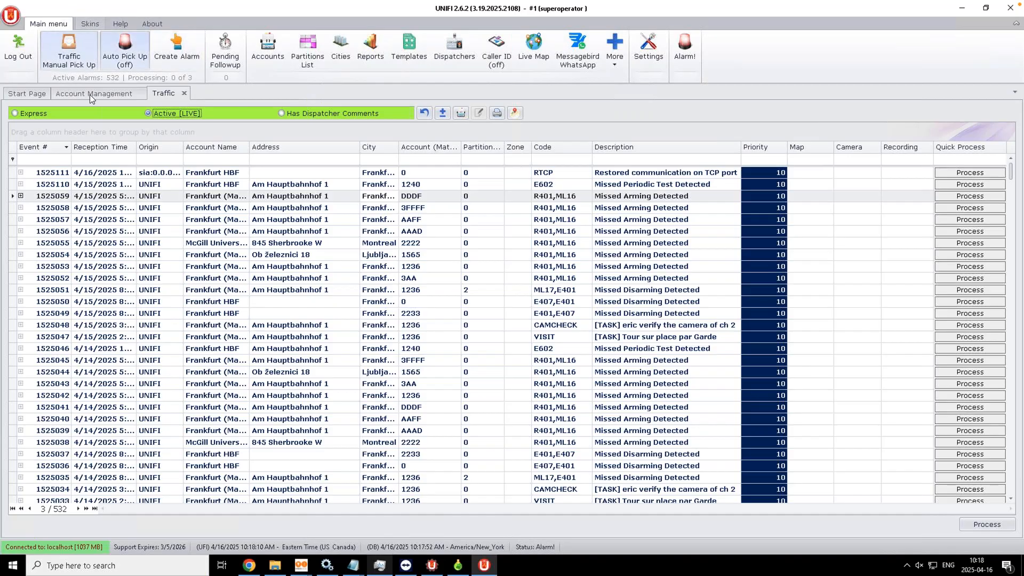
Step: Apply the Office 2010 Silver skin, then switch to the DevExpress Dark Style skin
left_click(90, 24)
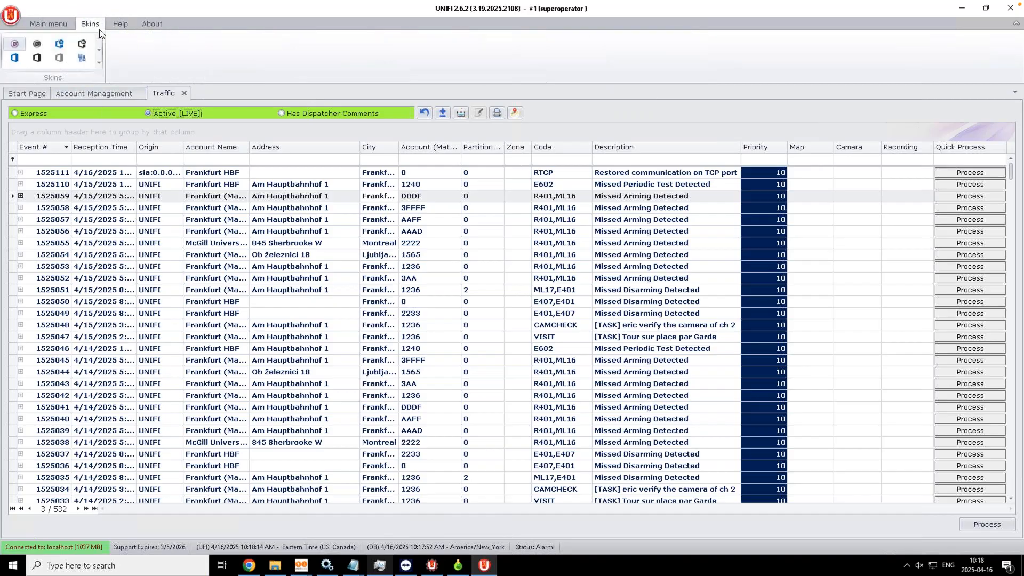
left_click(99, 65)
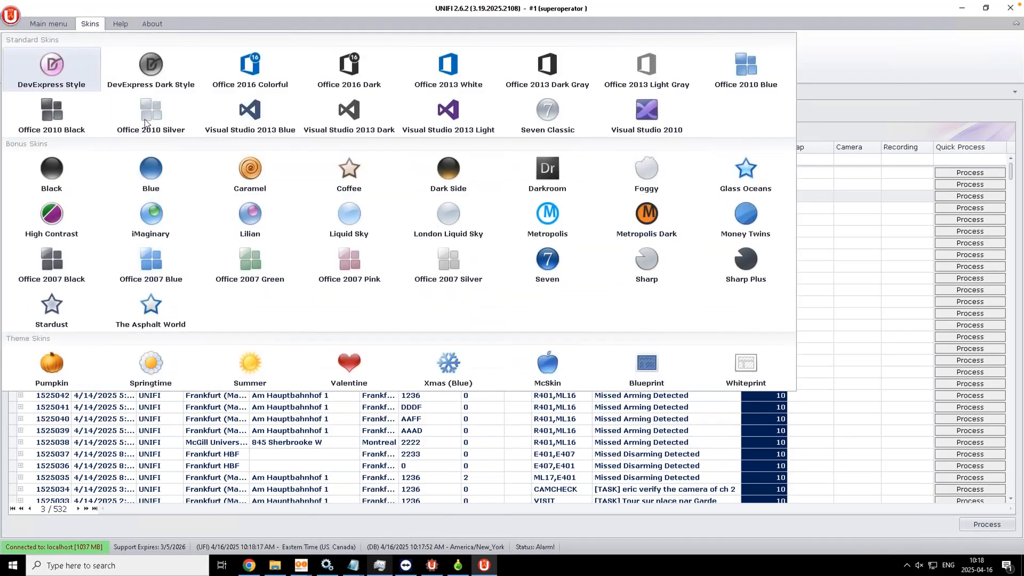
left_click(157, 123)
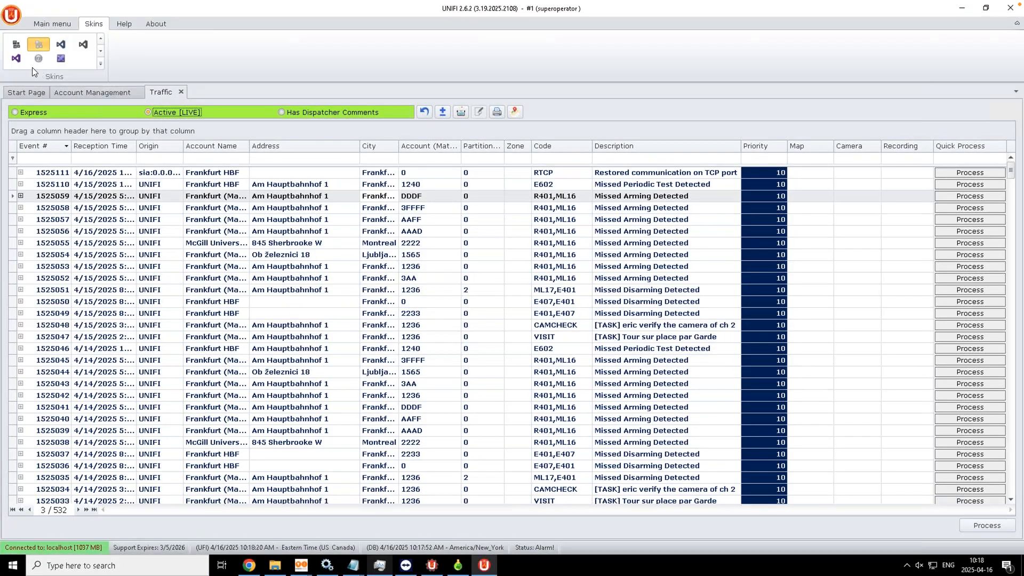
left_click(100, 64)
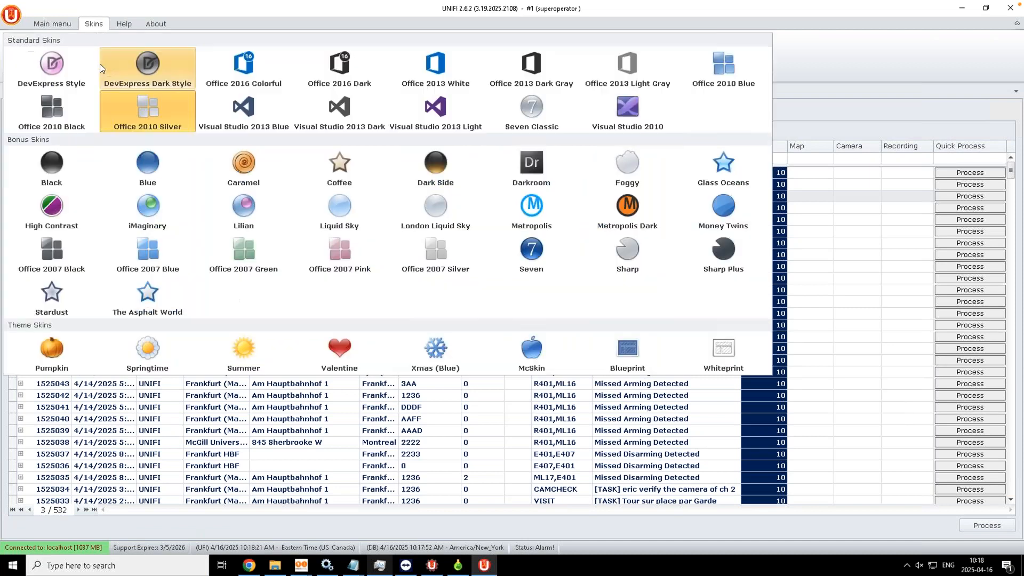
left_click(143, 69)
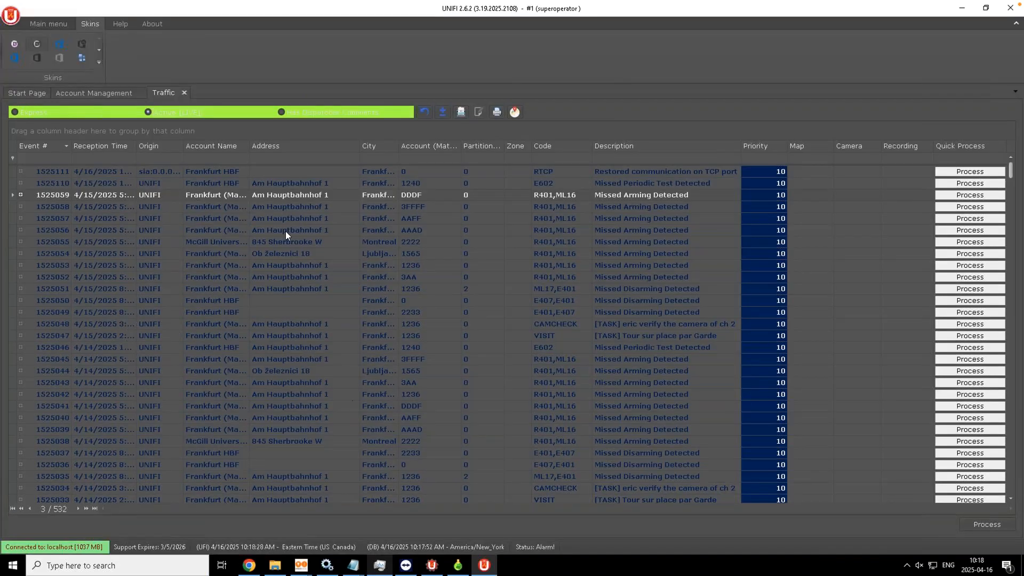
Step: Inspect the dark Traffic grid by selecting alarm rows 1525052 and 1525045
left_click(385, 279)
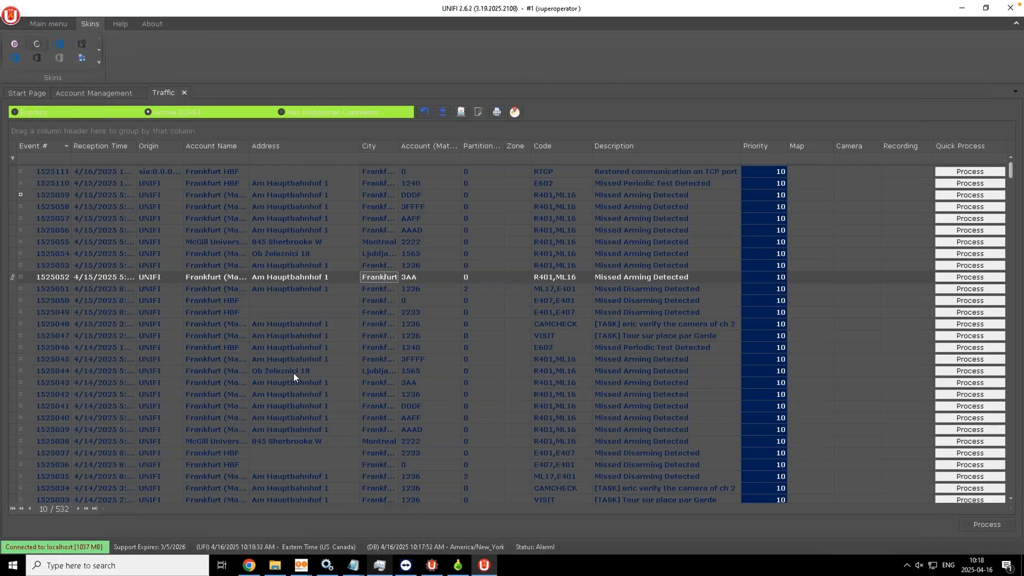
left_click(280, 355)
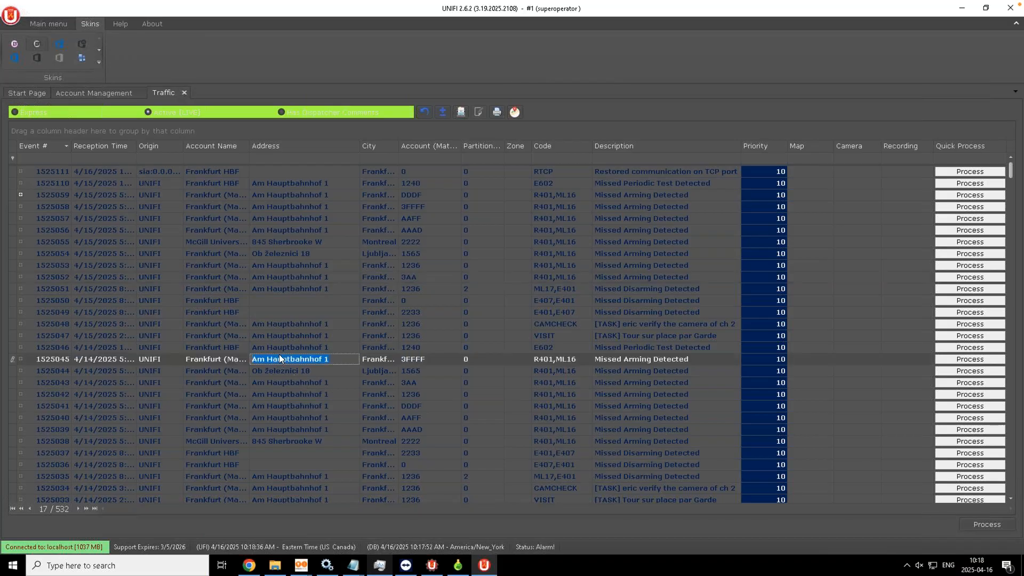
left_click(44, 26)
Step: In Settings > Priorities, set Priority 10's colour to blue 79, 129, 189, then apply and save
left_click(642, 57)
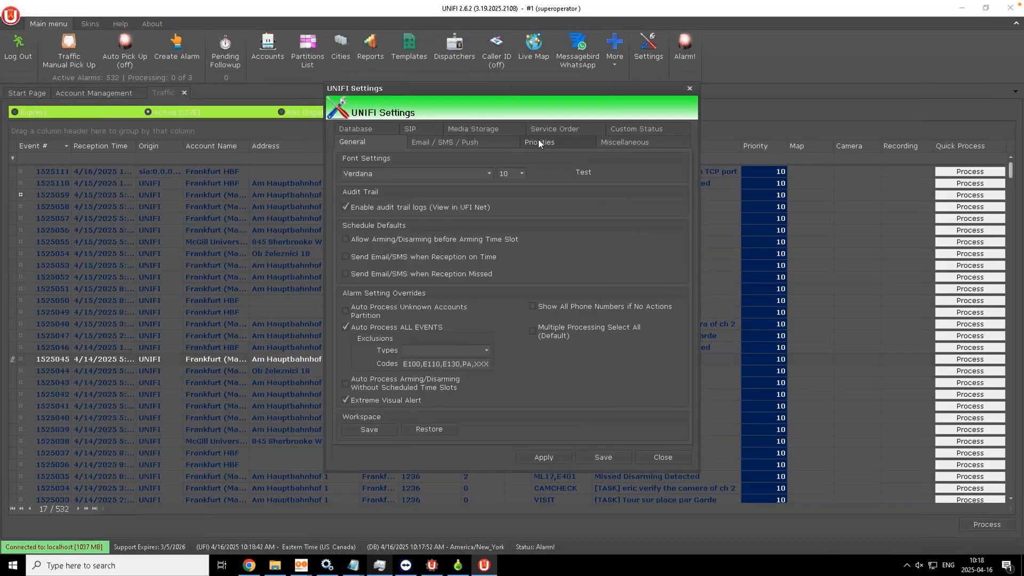
left_click(540, 142)
left_click(504, 324)
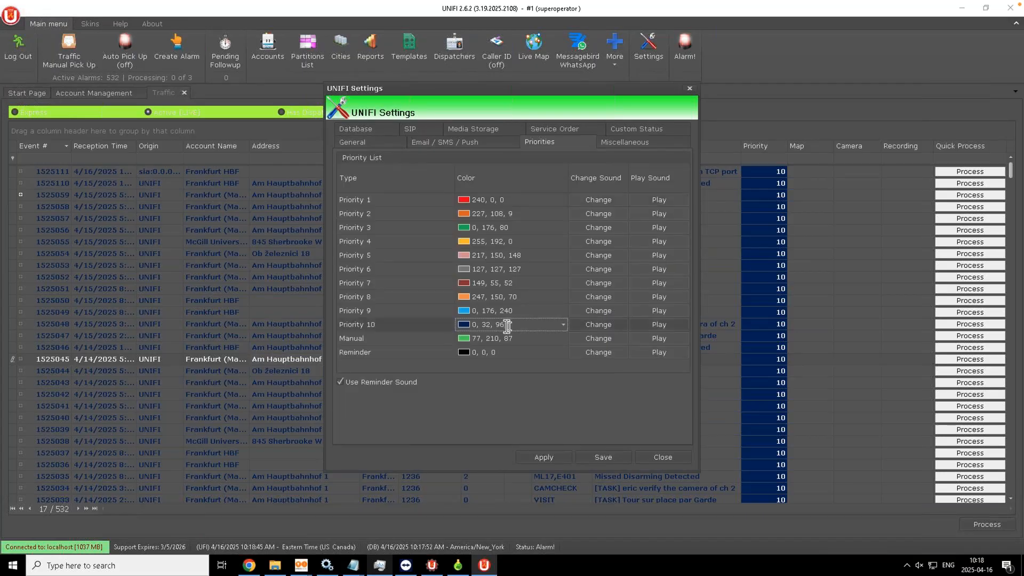
left_click(563, 325)
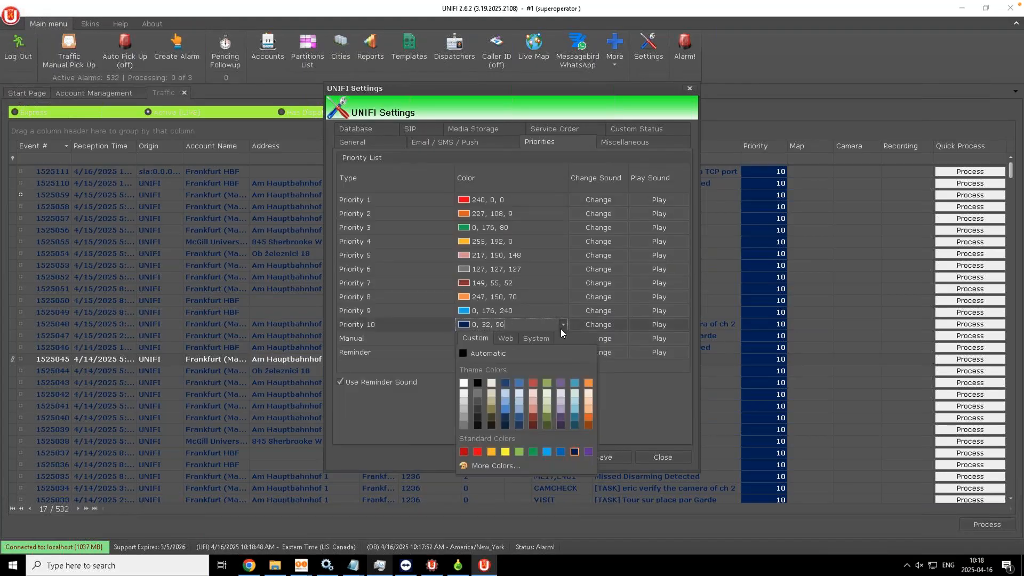
left_click(517, 381)
left_click(544, 457)
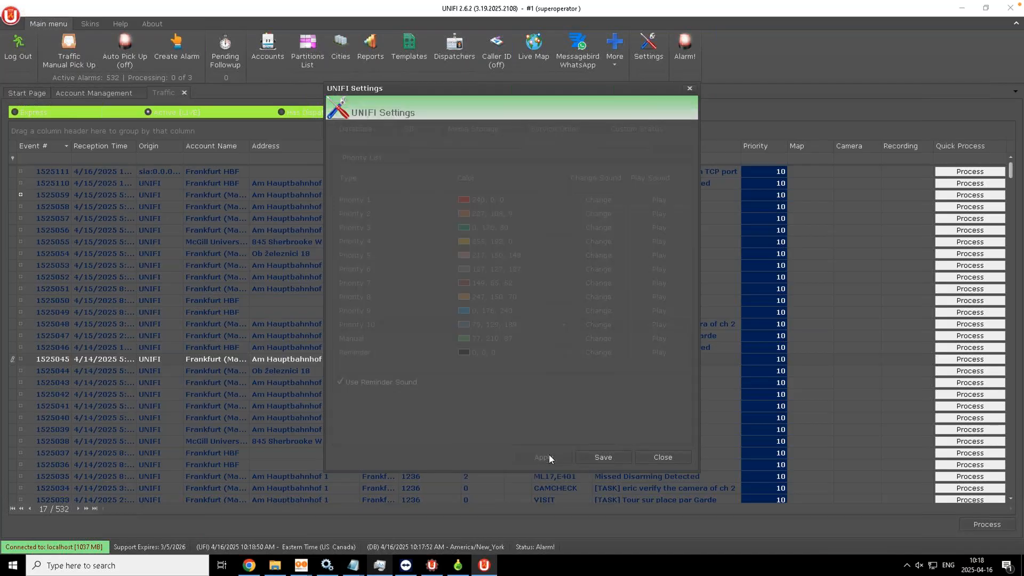
left_click(600, 457)
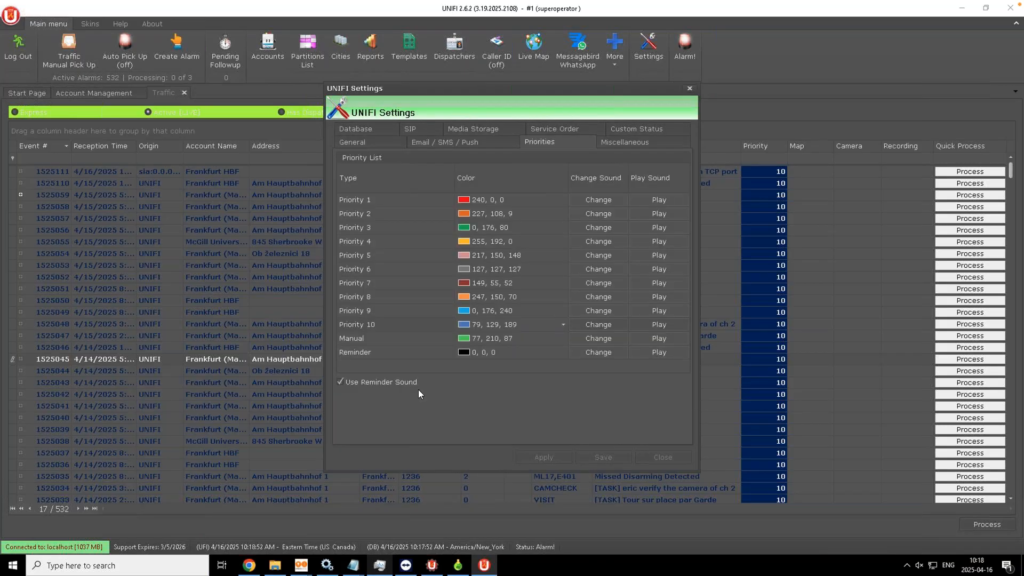
Step: Review the recoloured events, visit account management, then reopen and close Settings unchanged
left_click(230, 312)
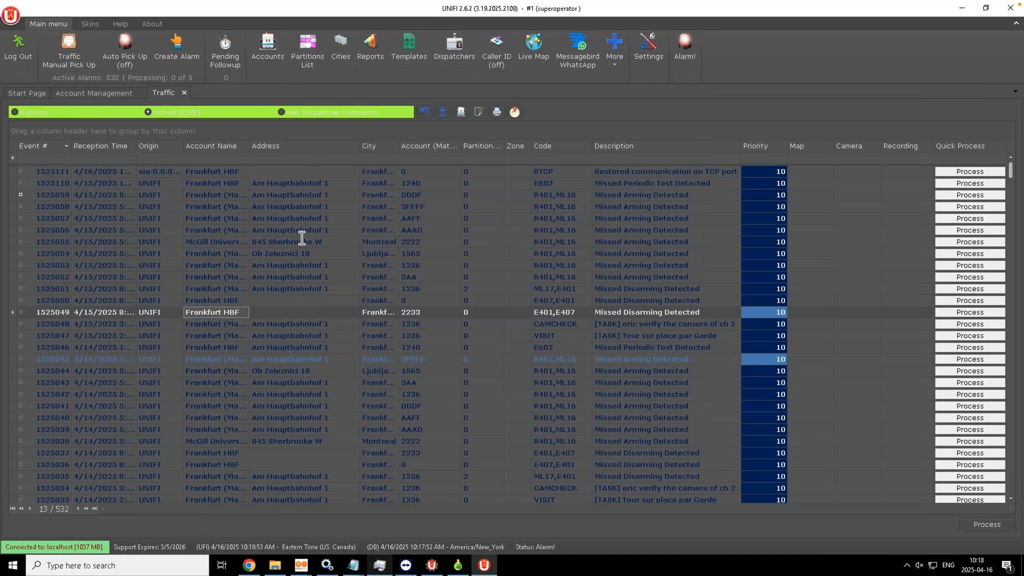
left_click(235, 207)
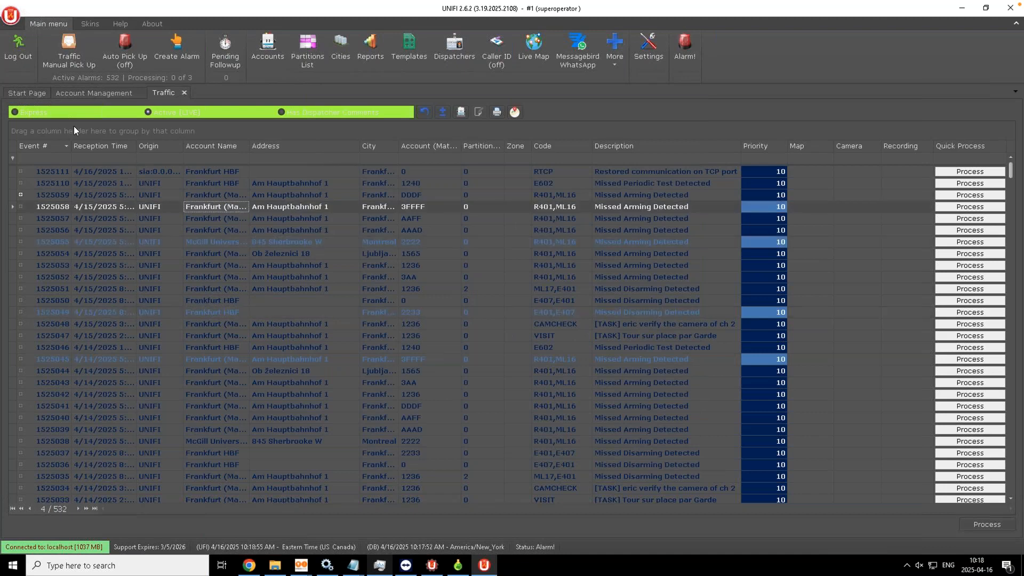
left_click(104, 93)
left_click(164, 93)
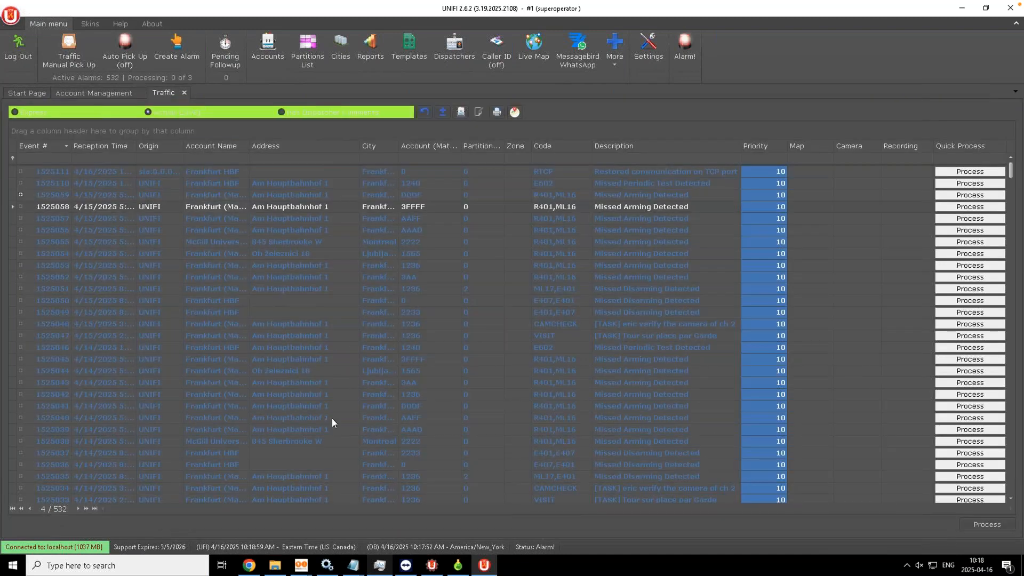
left_click(648, 47)
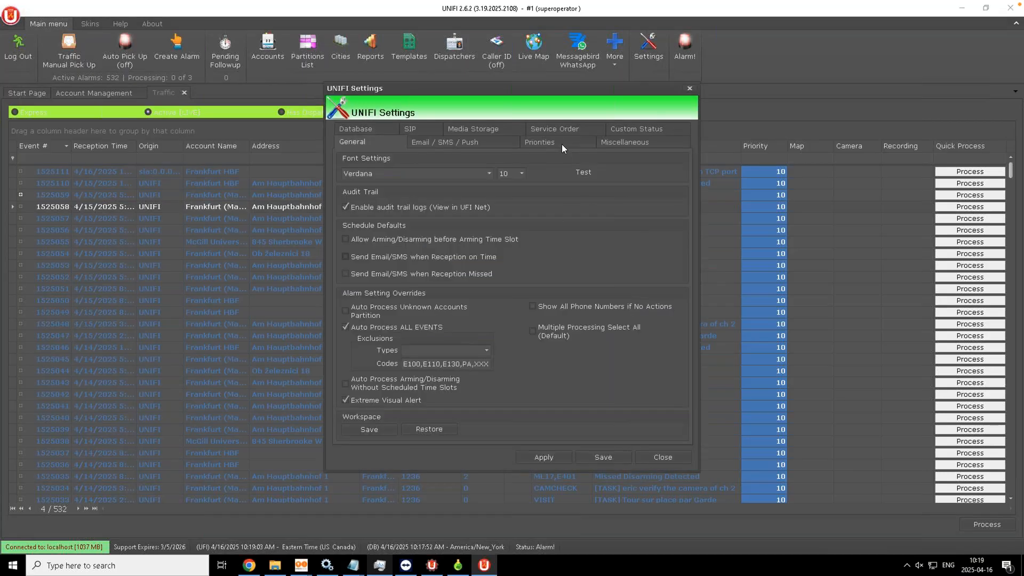
left_click(659, 458)
Step: Apply the light Office 2010 Silver skin from the Skins gallery
left_click(84, 24)
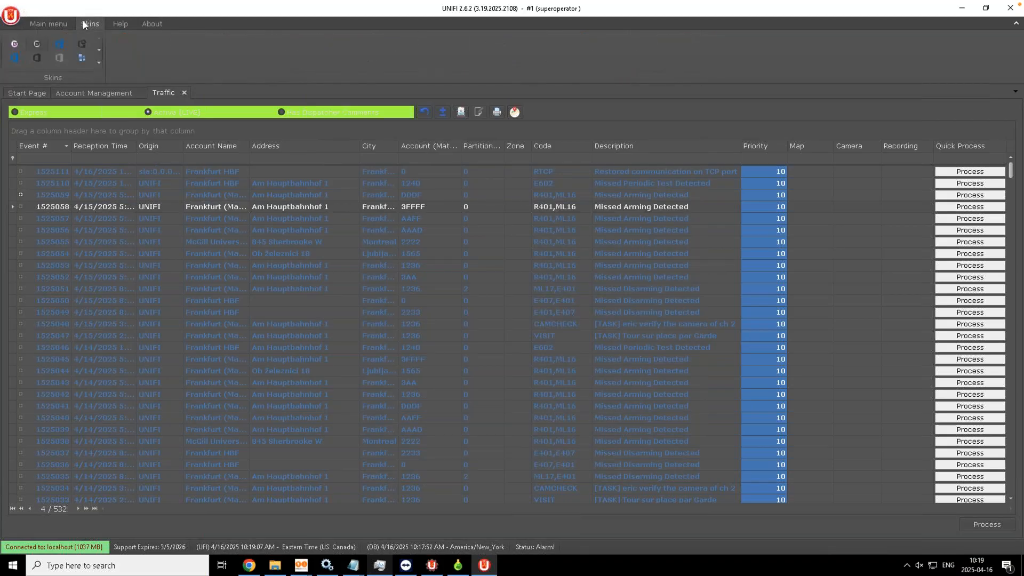
left_click(98, 60)
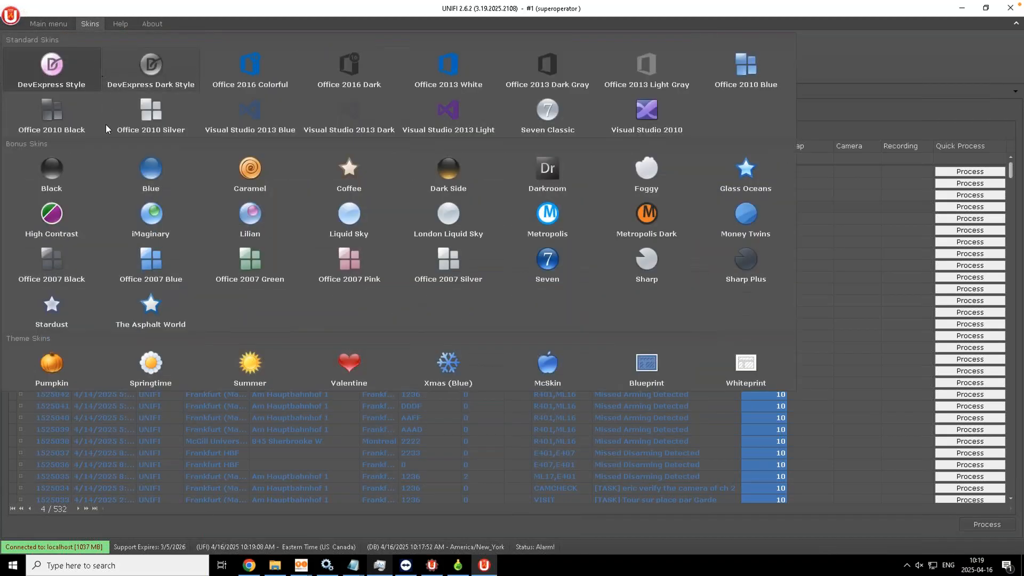
left_click(151, 119)
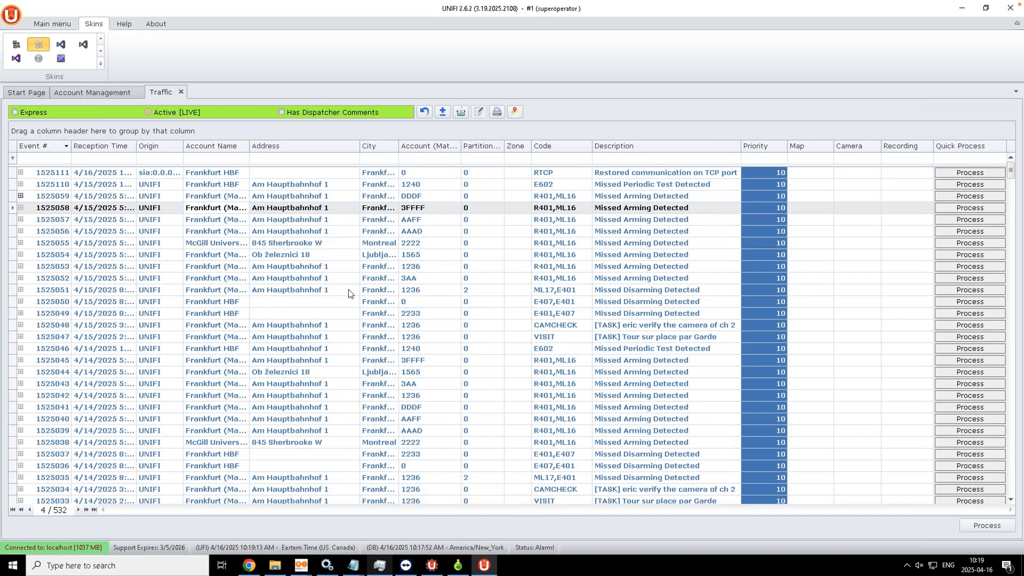
Step: Select events 1525051, 1525058 and 1525059, then switch the list to Express live events
left_click(351, 293)
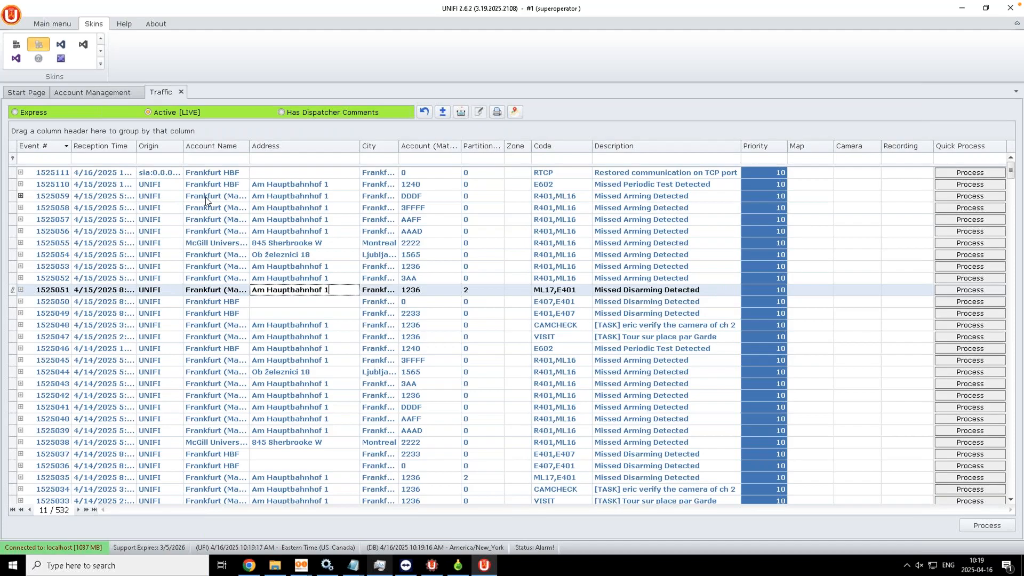
left_click(309, 207)
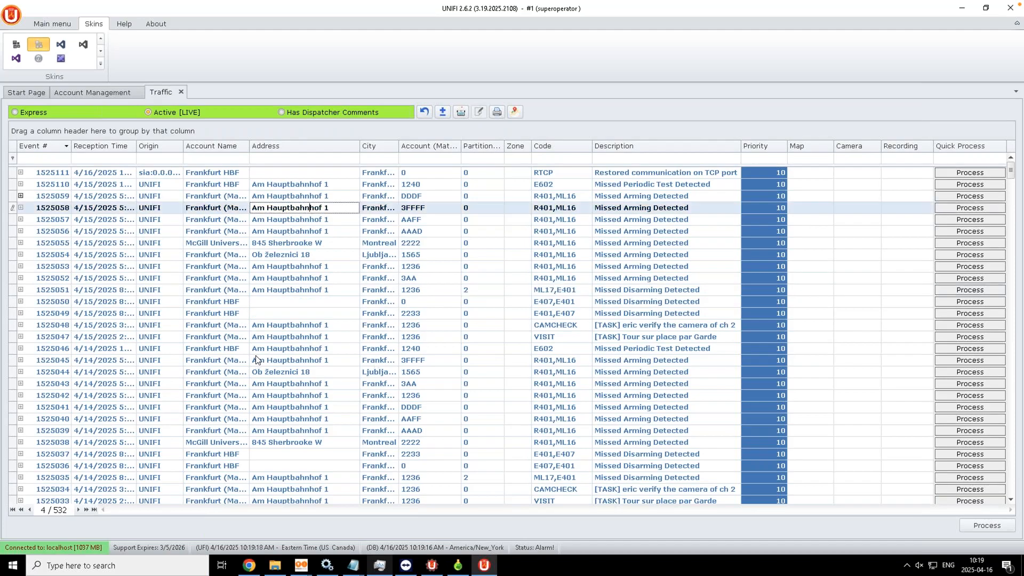
left_click(268, 196)
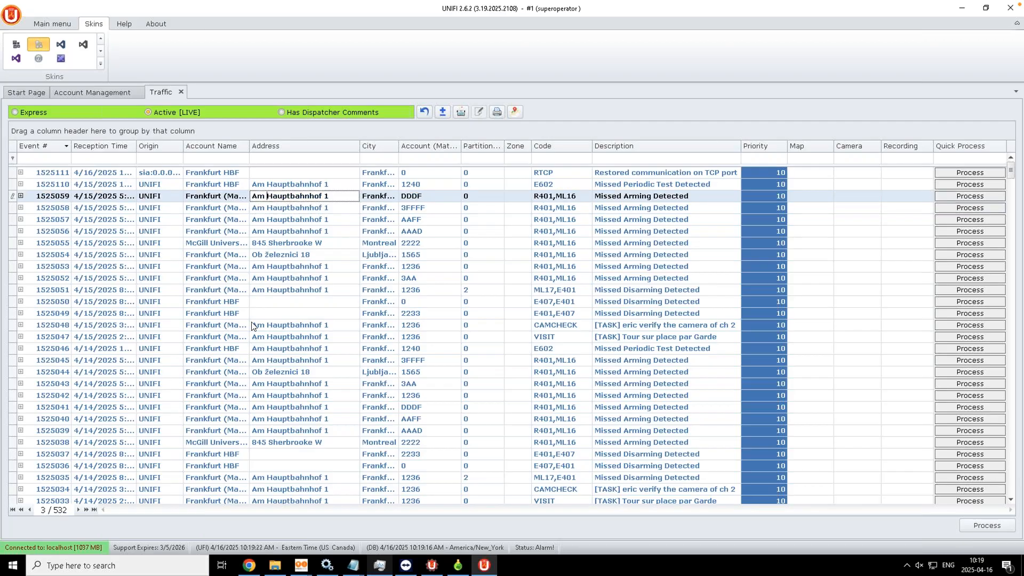
left_click(14, 112)
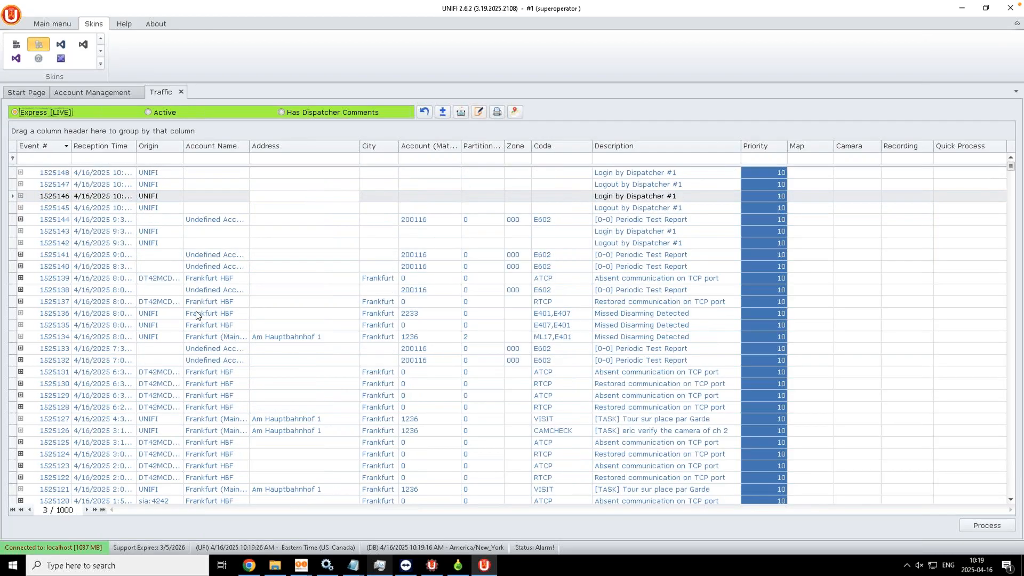
Step: Return to the Main menu tab, select event 1525138, and open the find panel with Ctrl+F
left_click(197, 315)
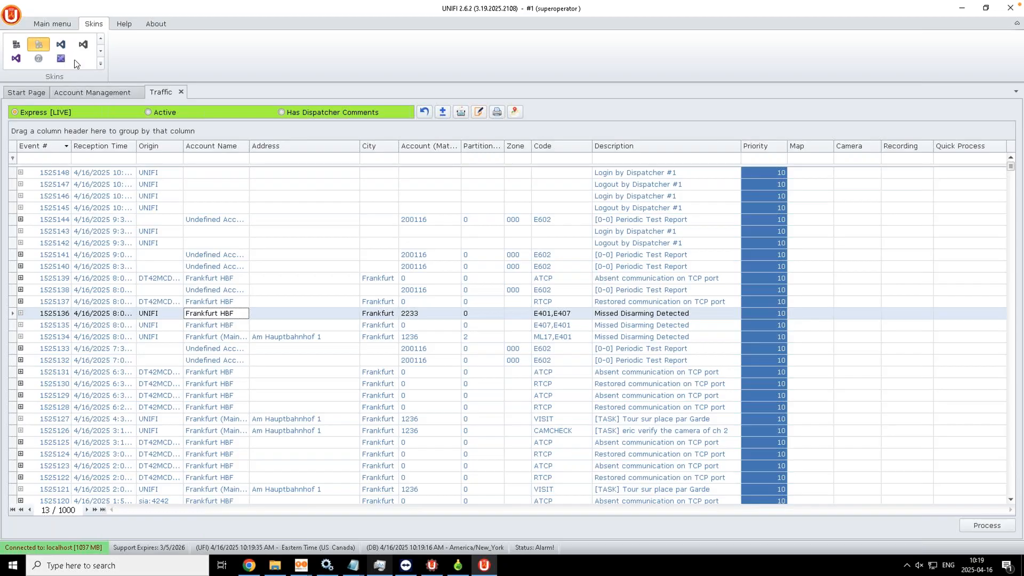
left_click(54, 23)
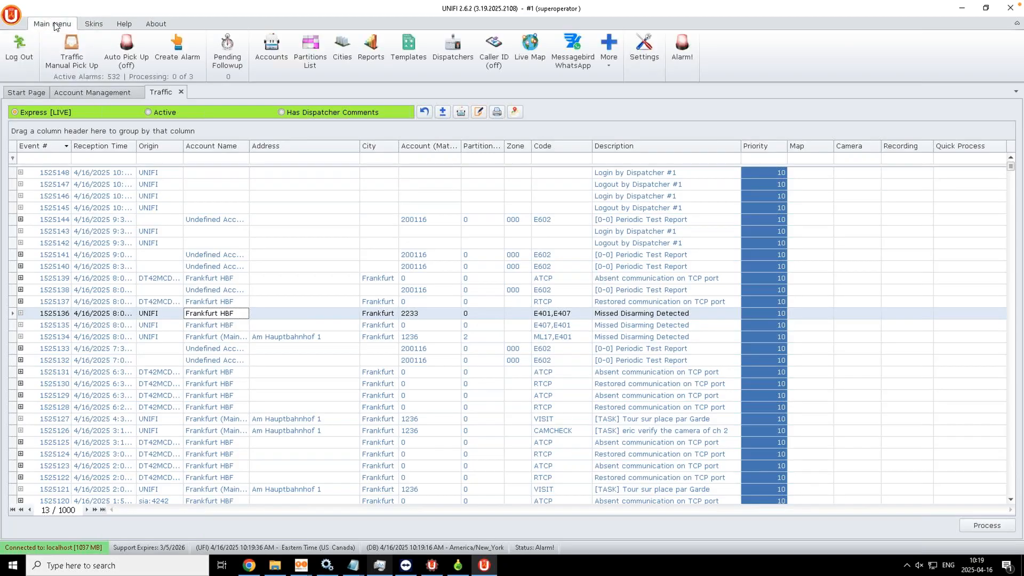
left_click(549, 294)
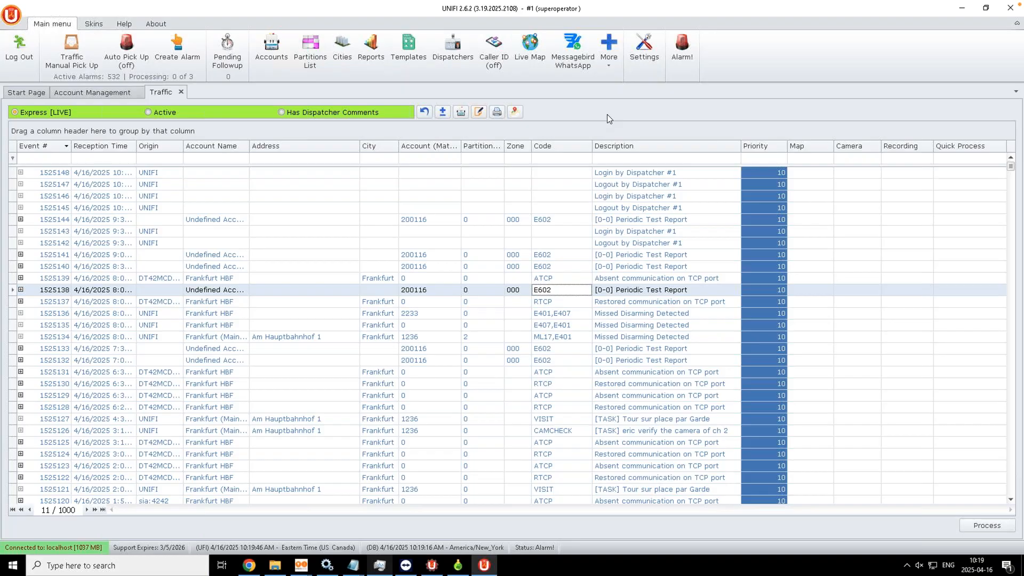
key("ctrl+f")
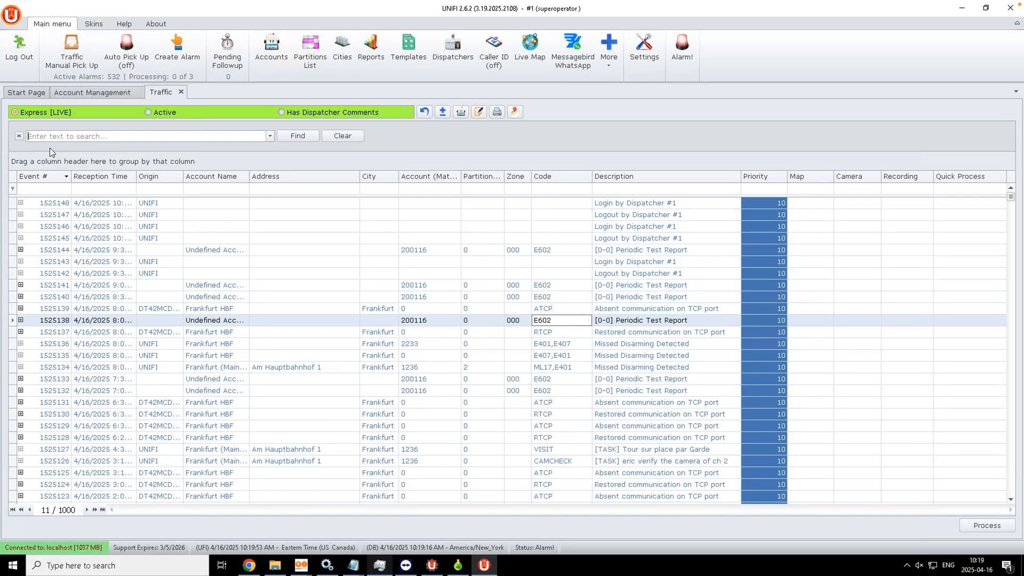
Step: Search for 'MCGill' events, clear the search, then sort the list by Account descending
type("MCGill")
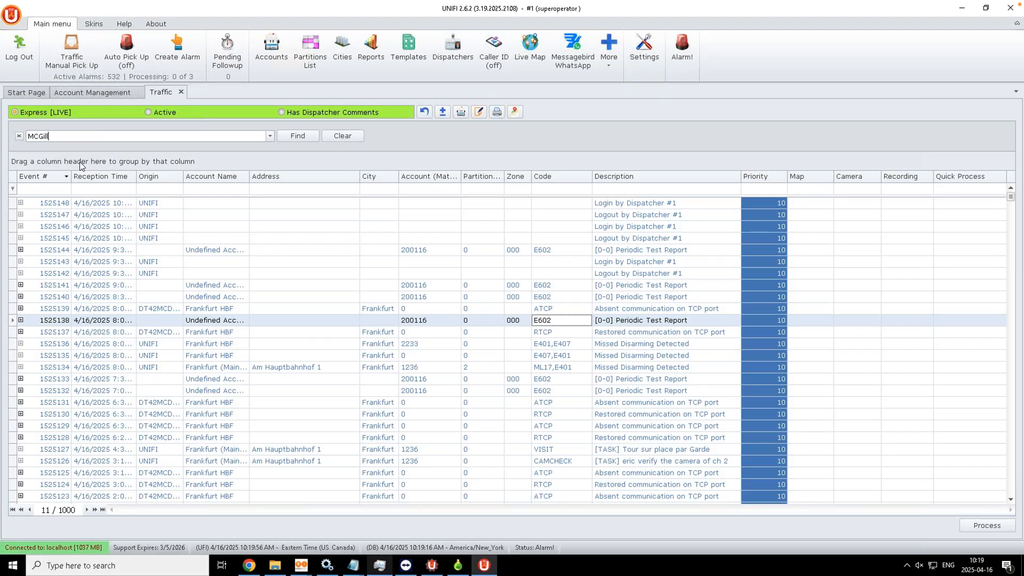
key("Return")
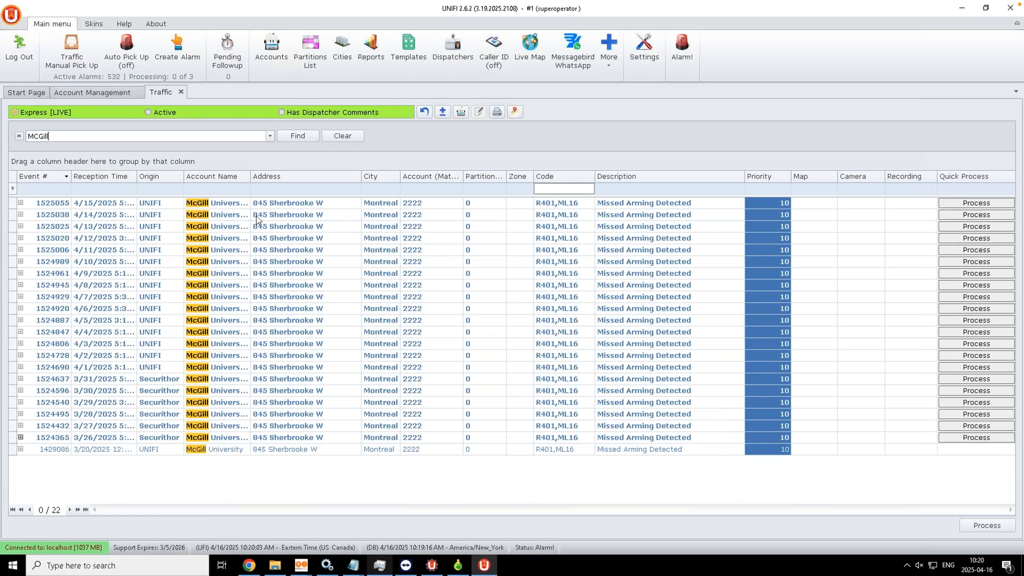
left_click(339, 135)
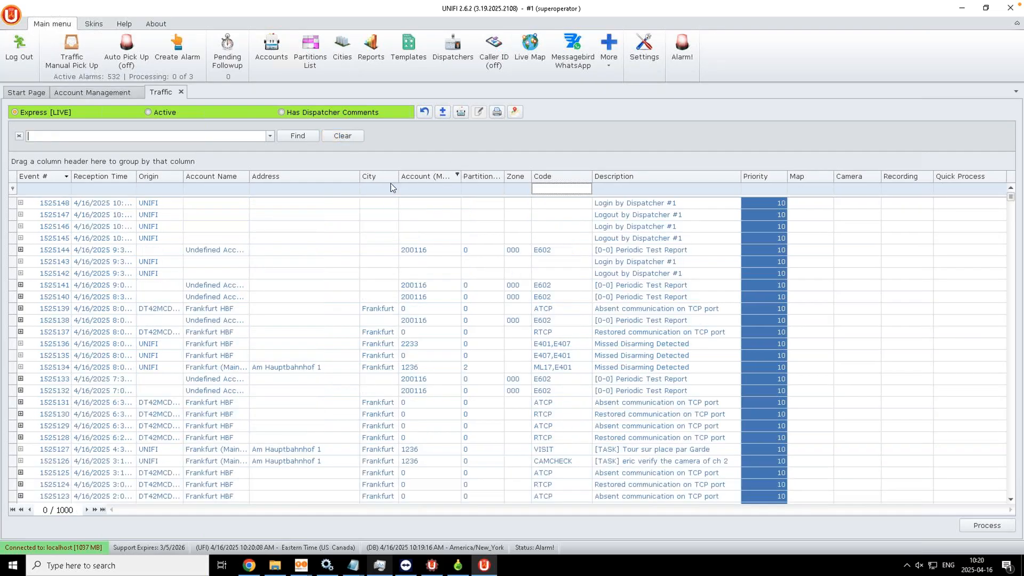
left_click(433, 175)
left_click(434, 175)
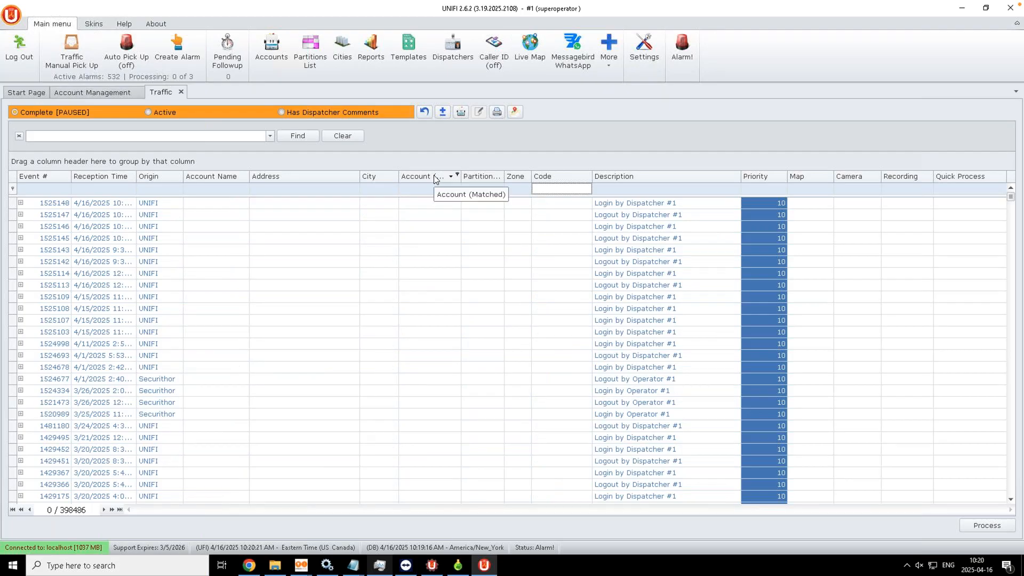
Step: Sort by Account once more, then reset filters and sorting back to Express live
left_click(434, 176)
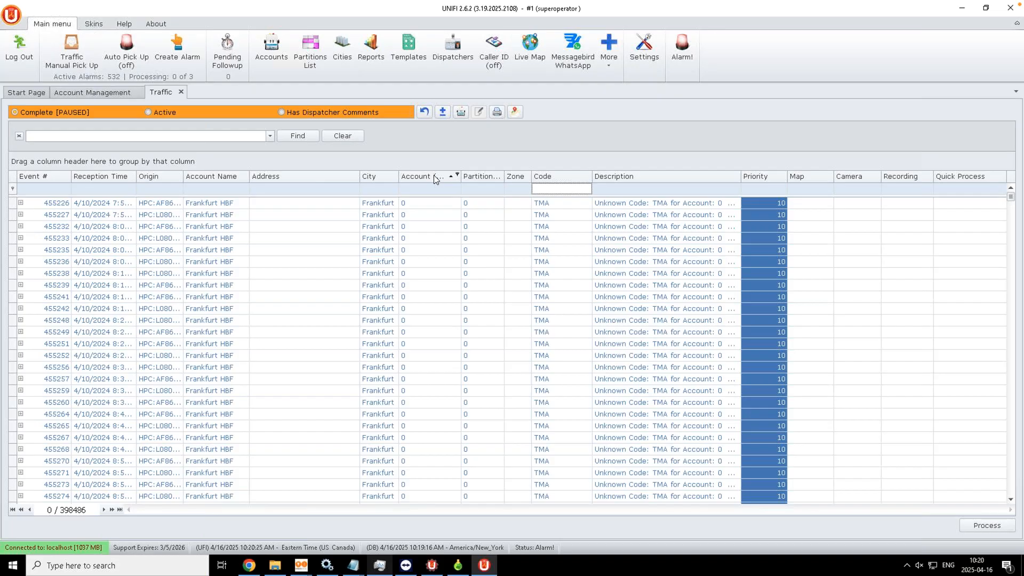
left_click(424, 112)
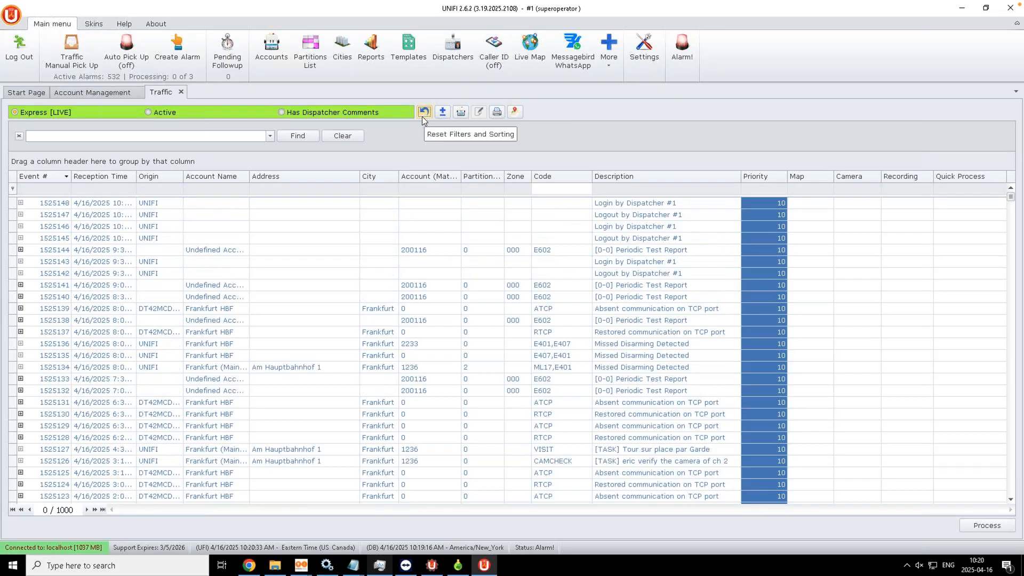
Step: Filter the Account column to 1236, select event 1525121, and list the remote desktop windows
left_click(458, 176)
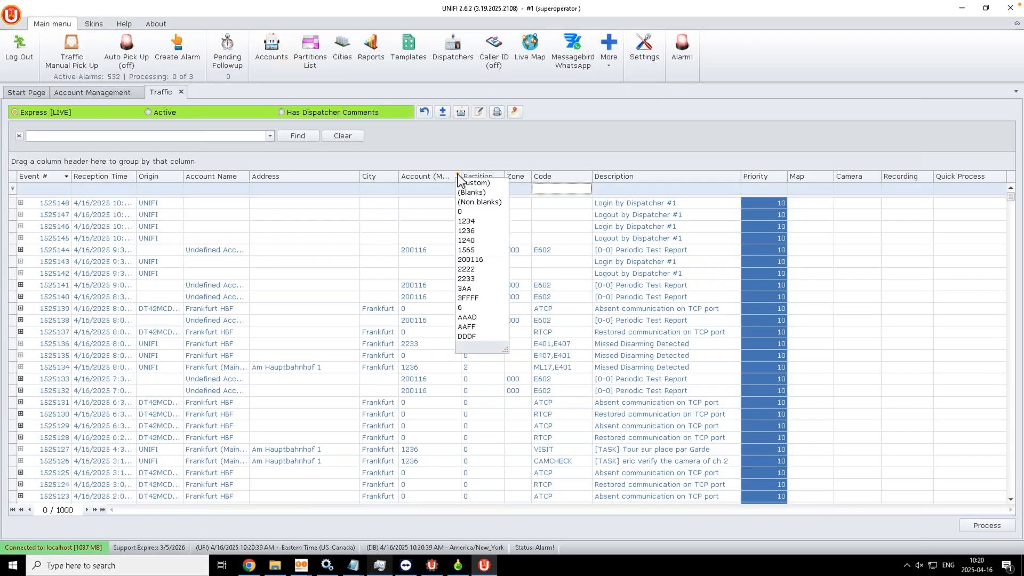
left_click(473, 231)
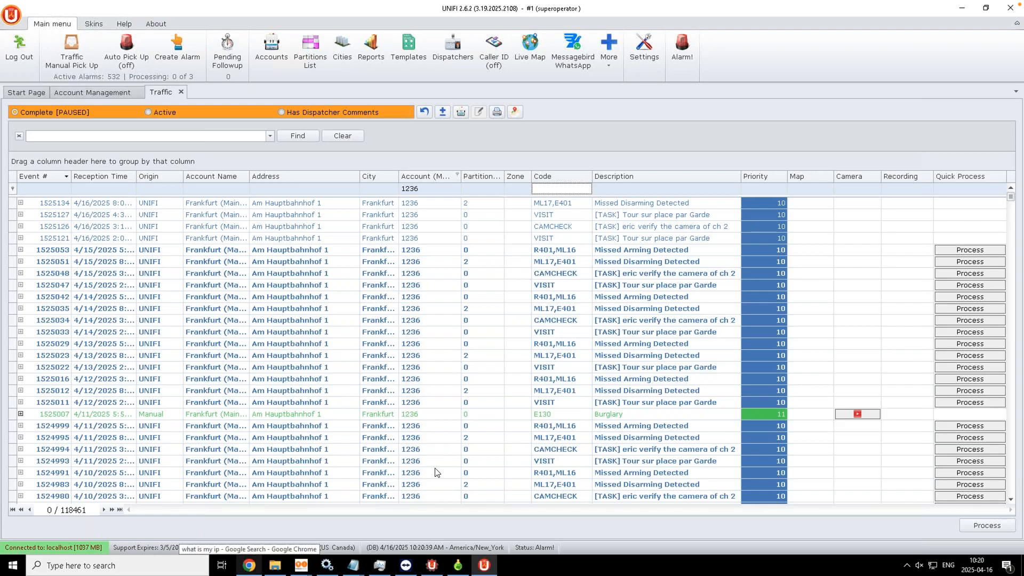
left_click(330, 243)
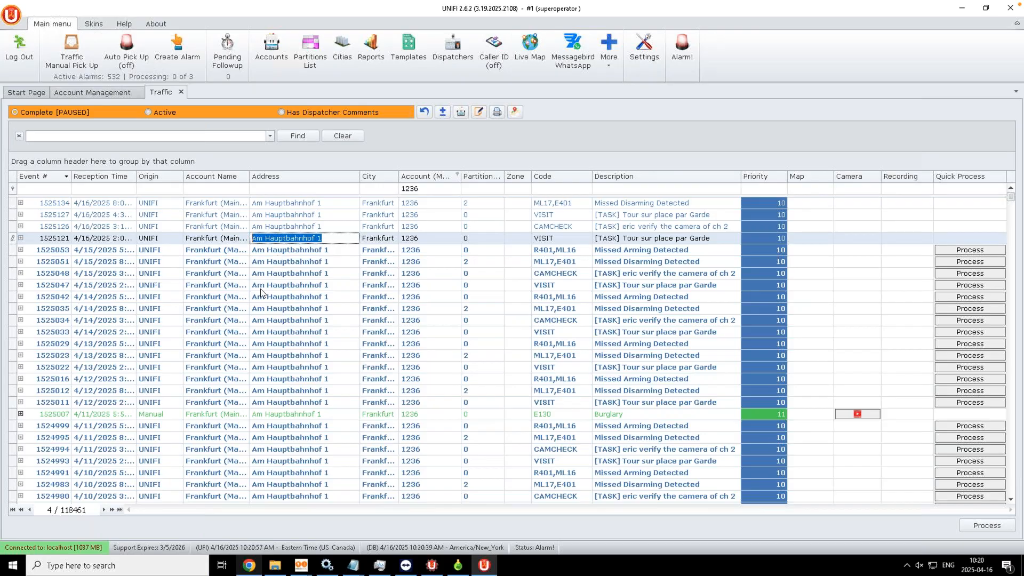
left_click(220, 6)
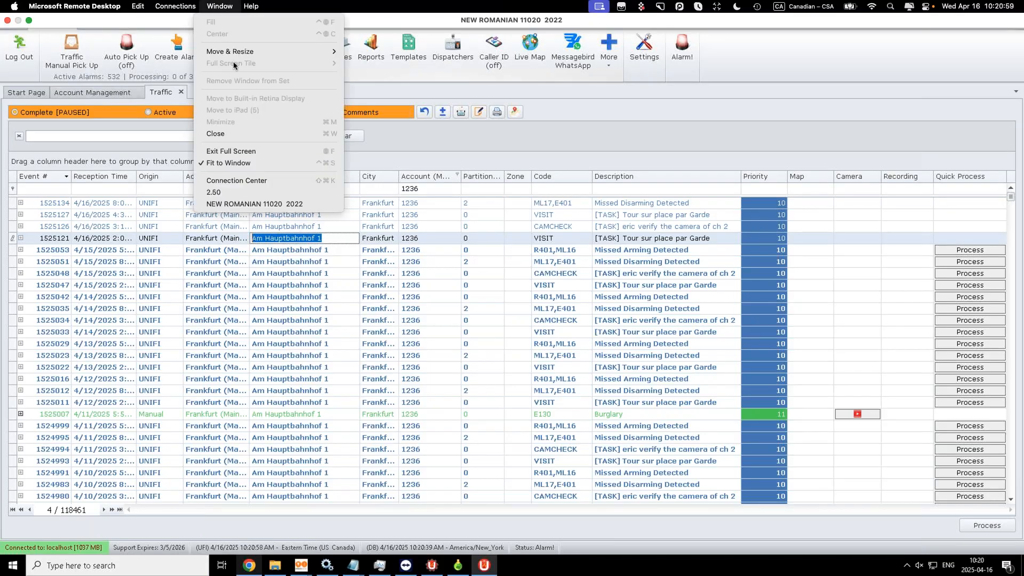
Step: In Securithor, filter the Traffic grid to Account 1236 and Code E130, re-entering both in Express mode
left_click(241, 193)
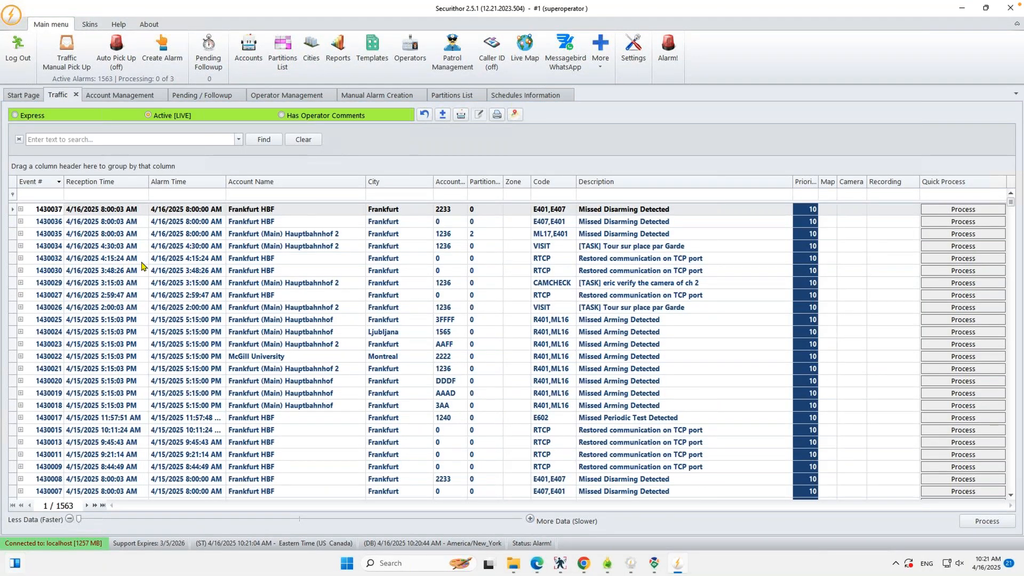
left_click(448, 194)
type("1236")
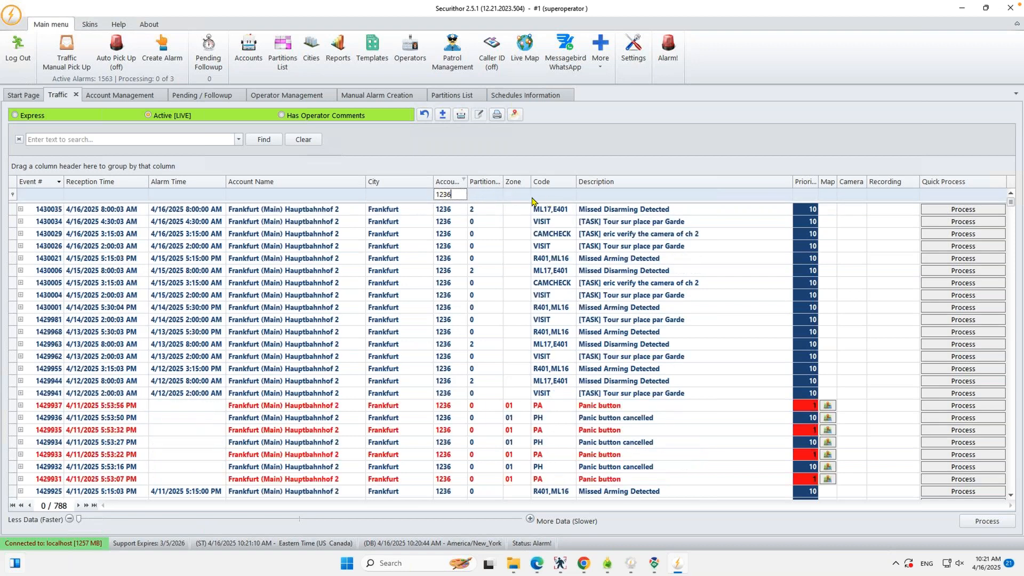
left_click(553, 196)
type("E130")
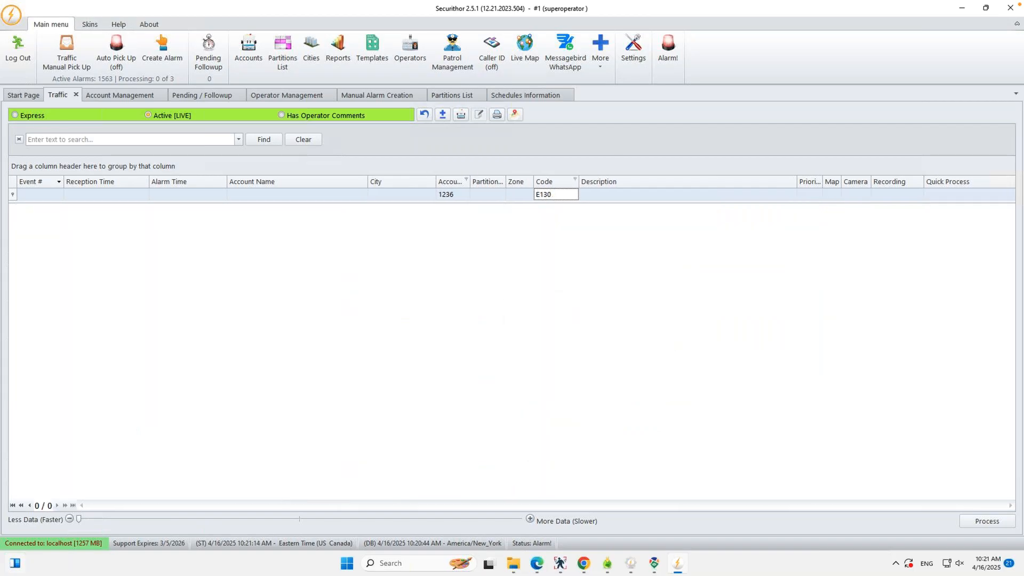
left_click(17, 117)
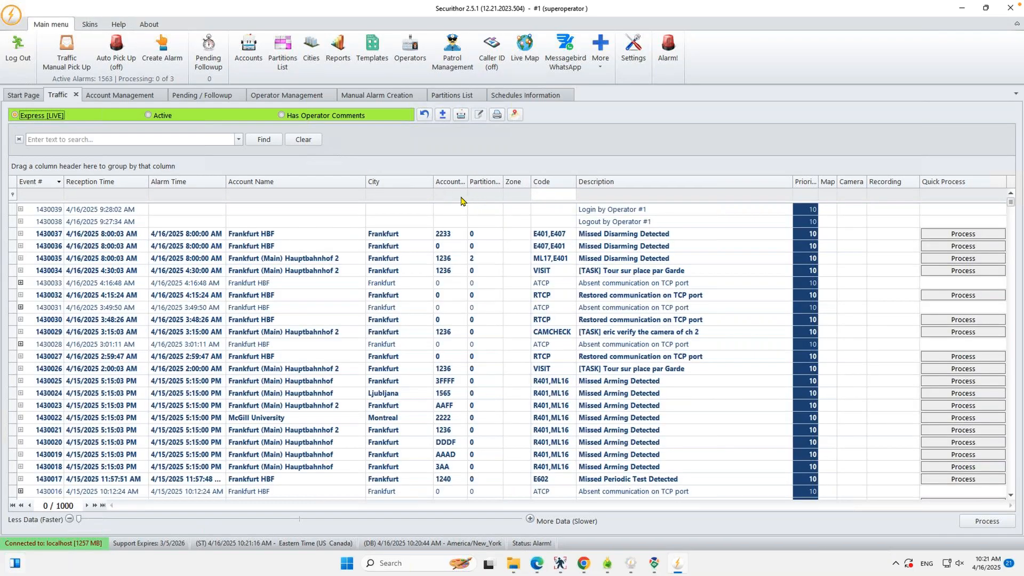
type("1236")
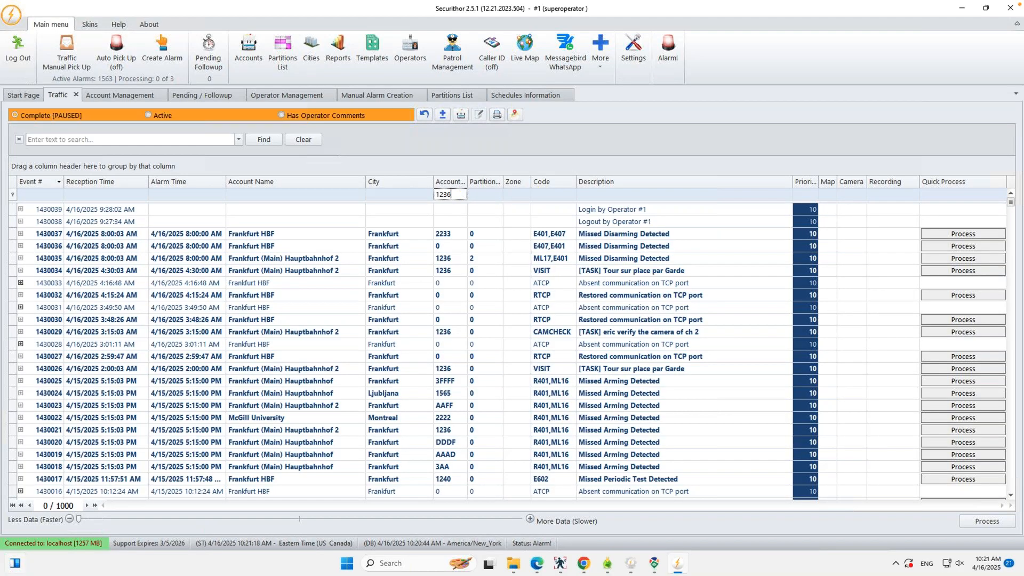
left_click(553, 195)
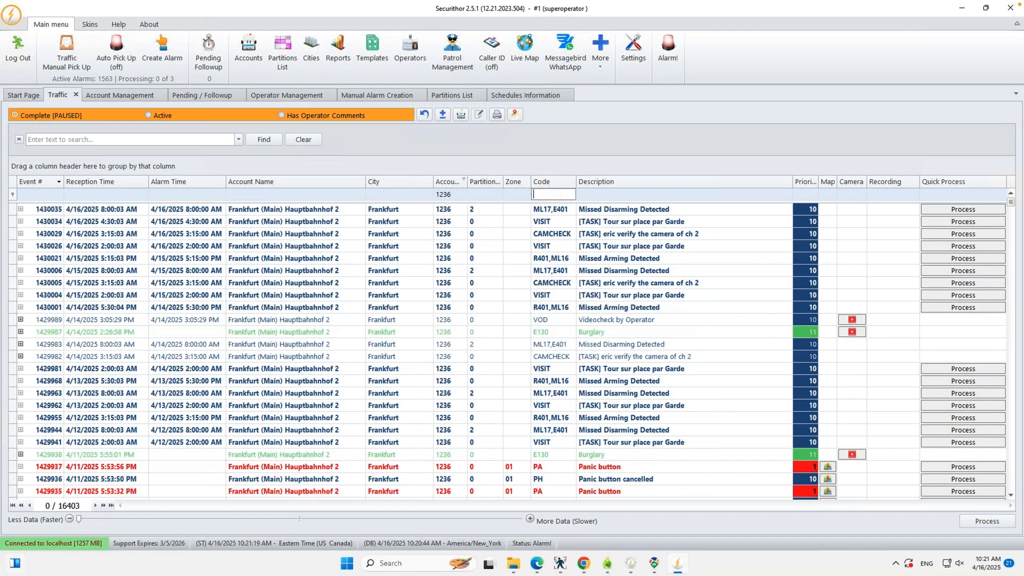
type("E130")
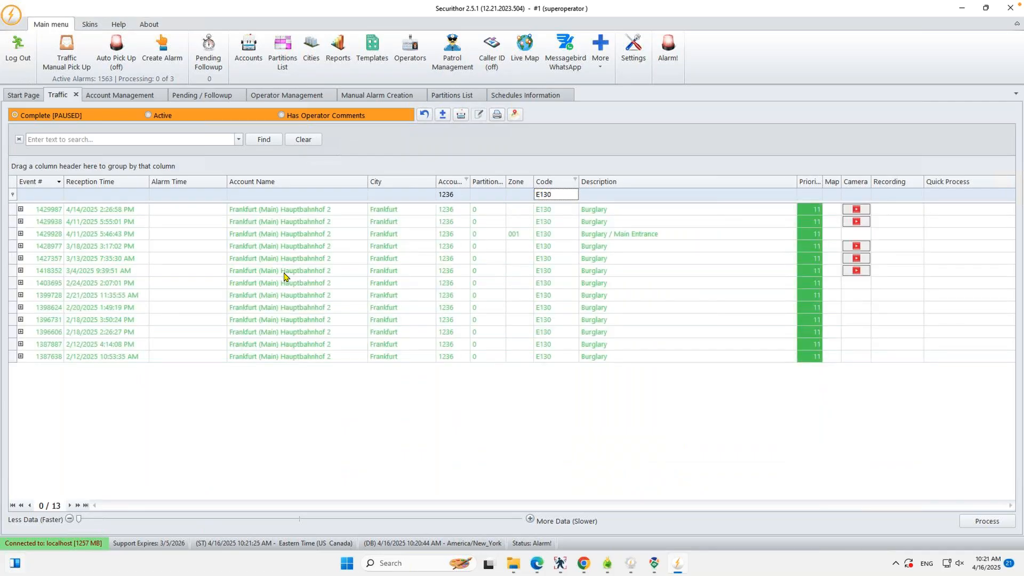
left_click(21, 209)
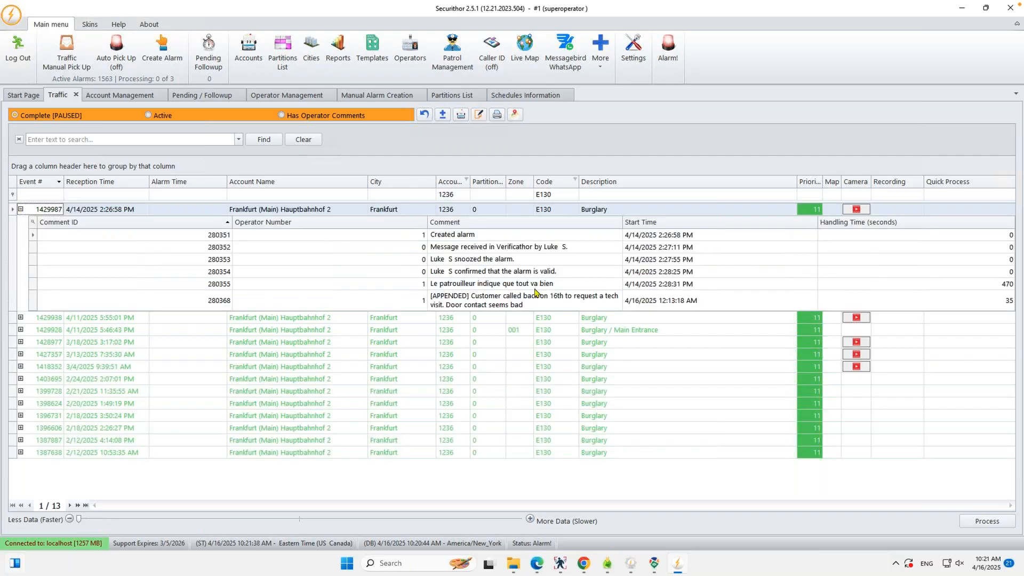
left_click(457, 236)
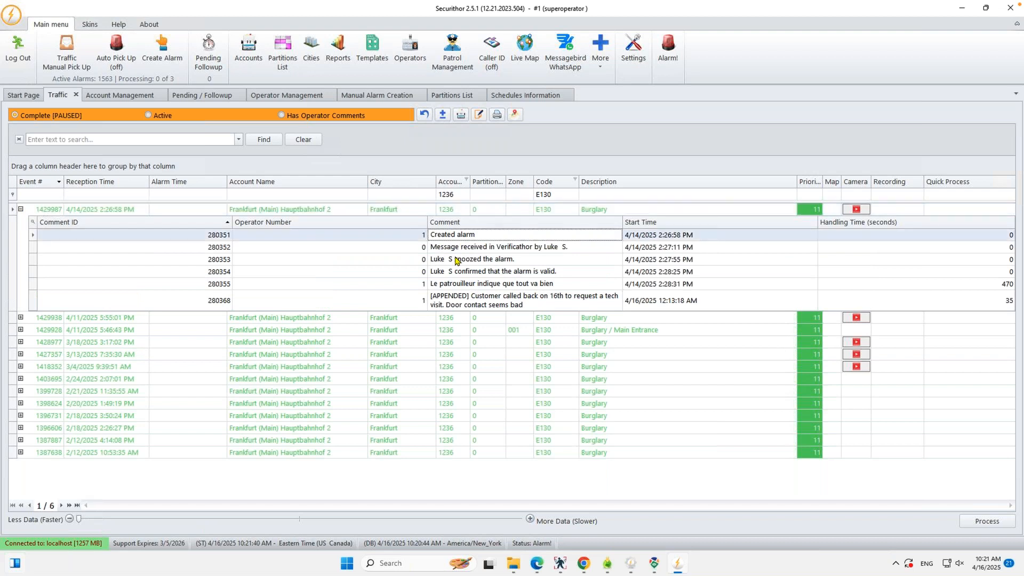
left_click(457, 260)
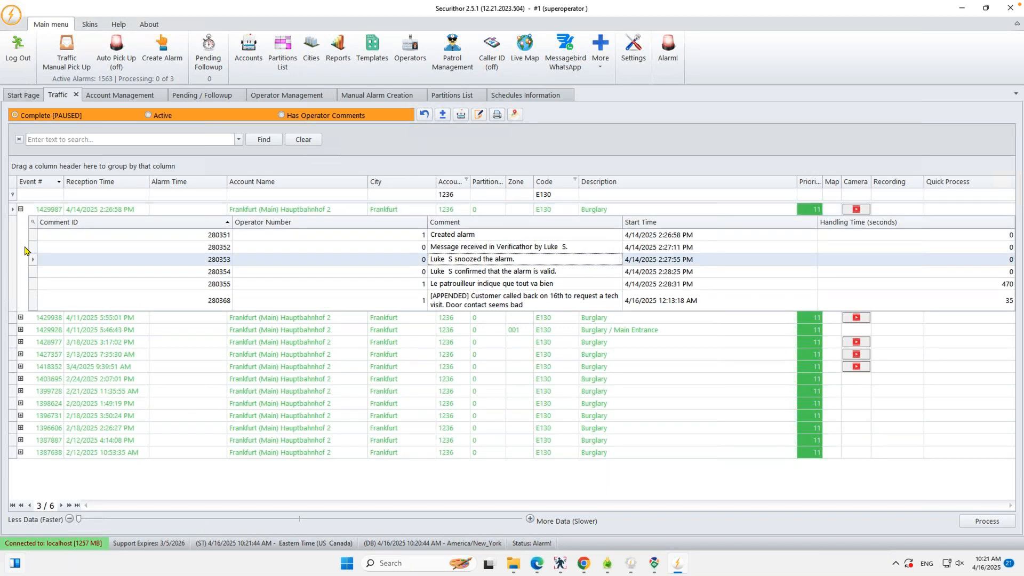
left_click(484, 272)
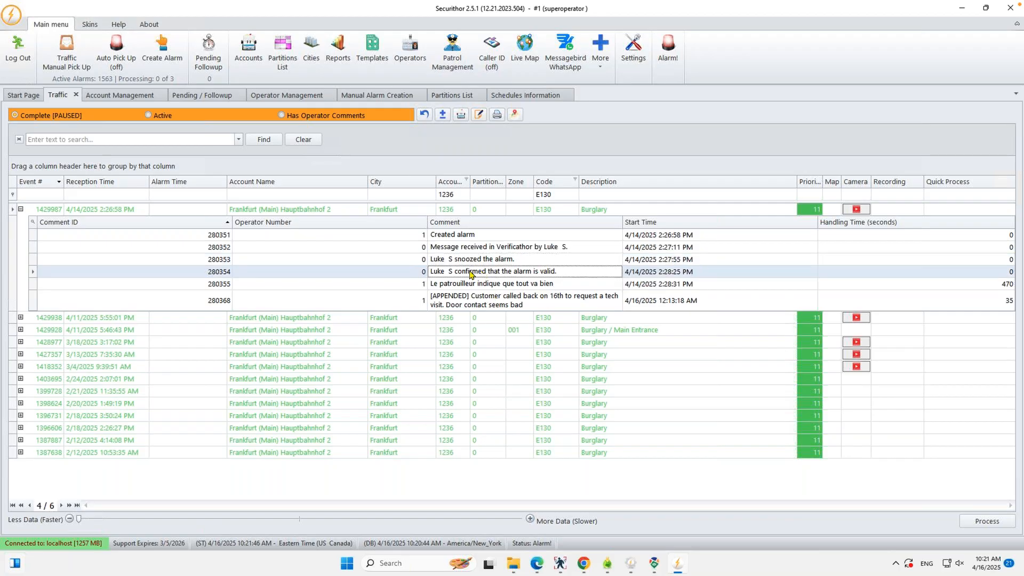
left_click(465, 248)
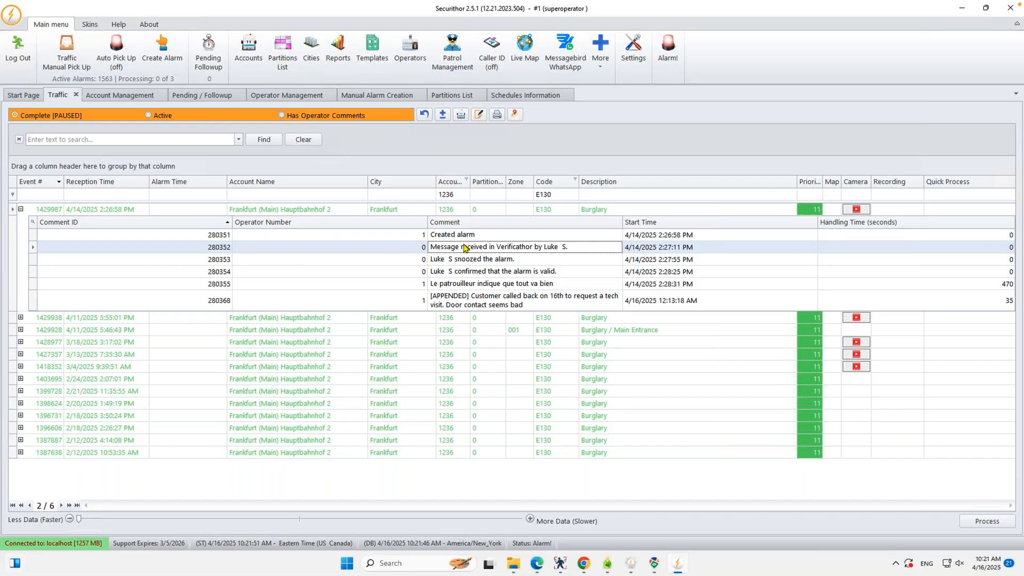
left_click(519, 264)
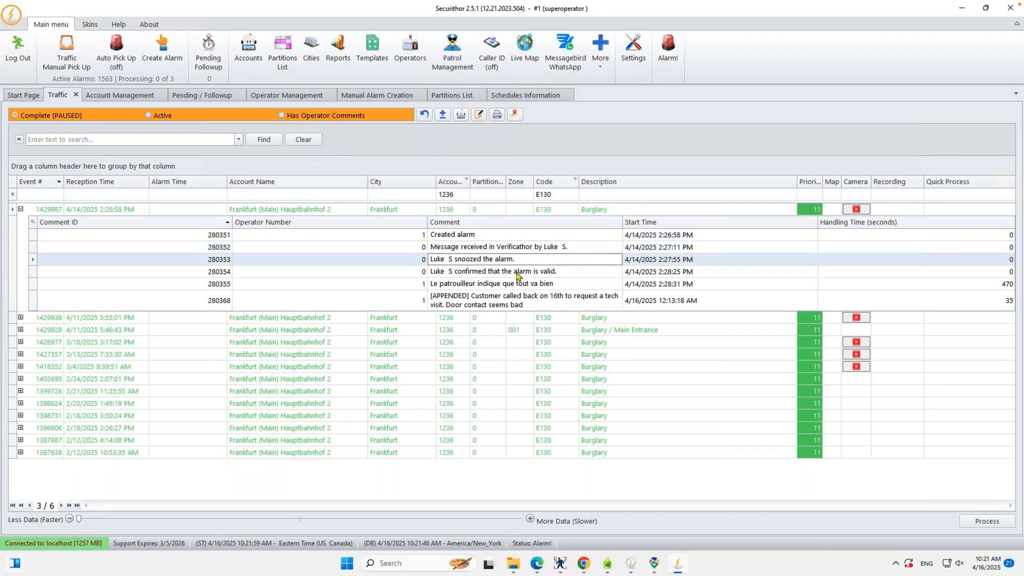
left_click(517, 272)
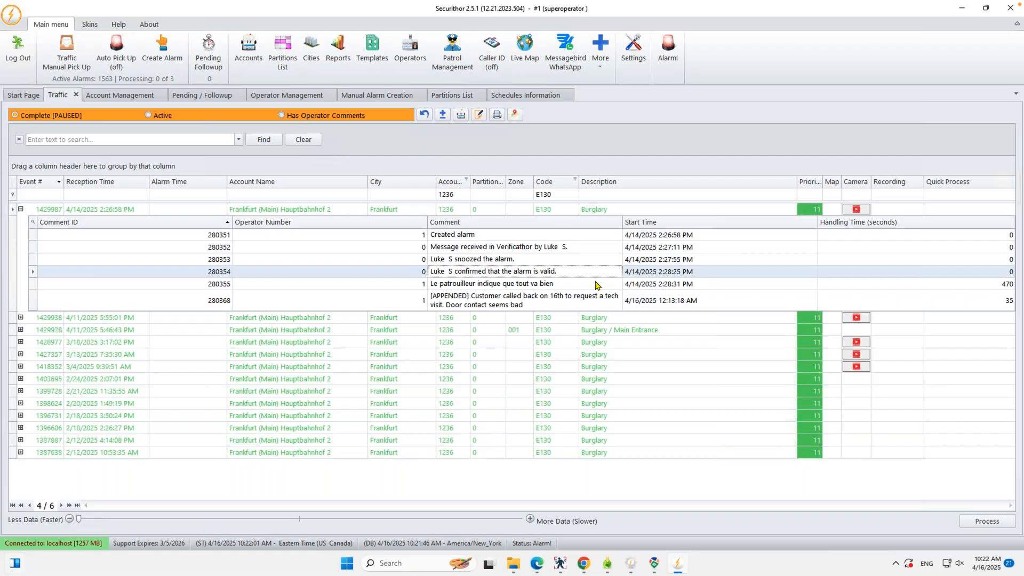
left_click(586, 288)
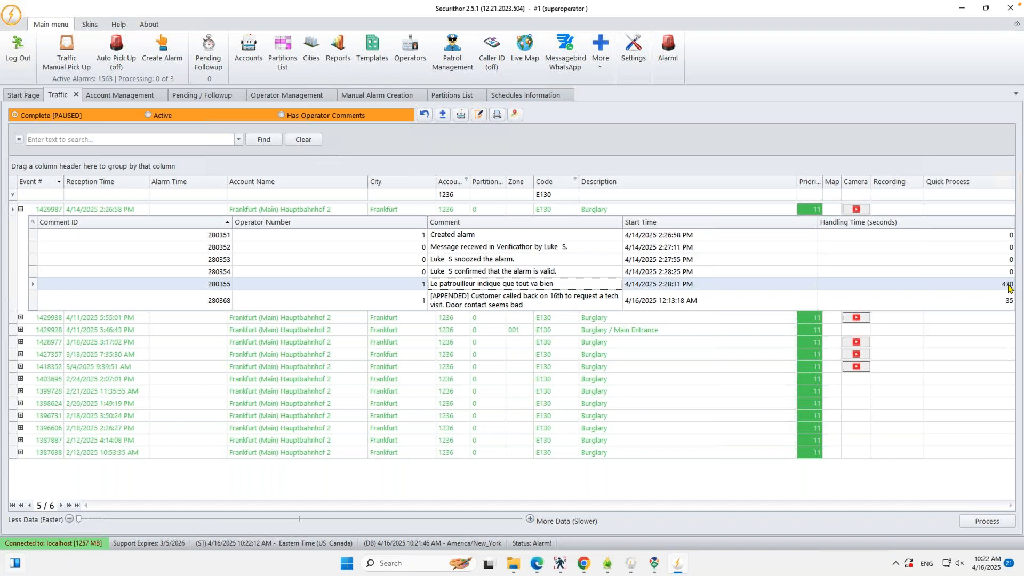
left_click(522, 303)
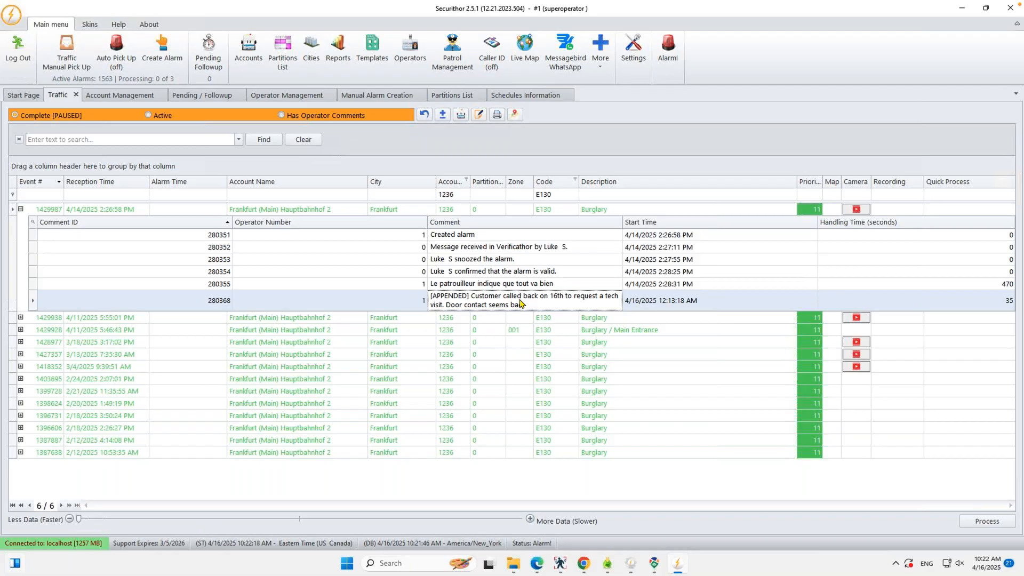
left_click(492, 286)
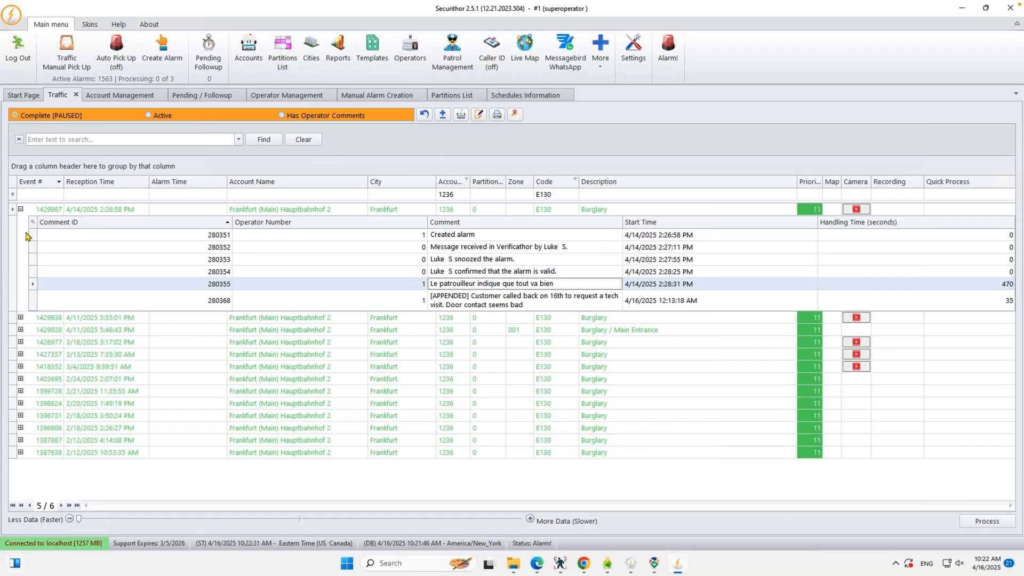
left_click(21, 210)
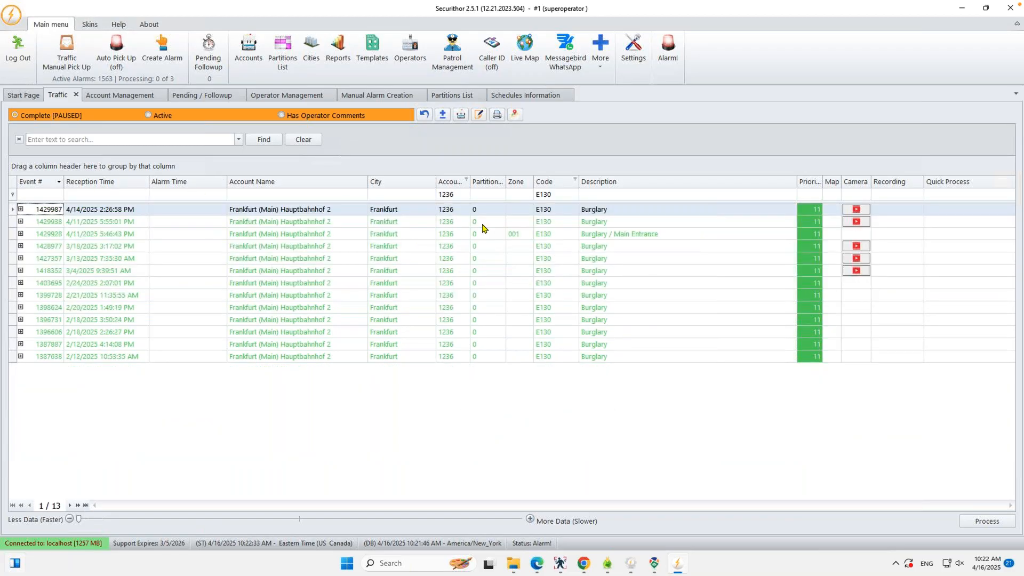
Step: Append the comment 'Customer called back and needs tech on site' to event 1429938
left_click(483, 224)
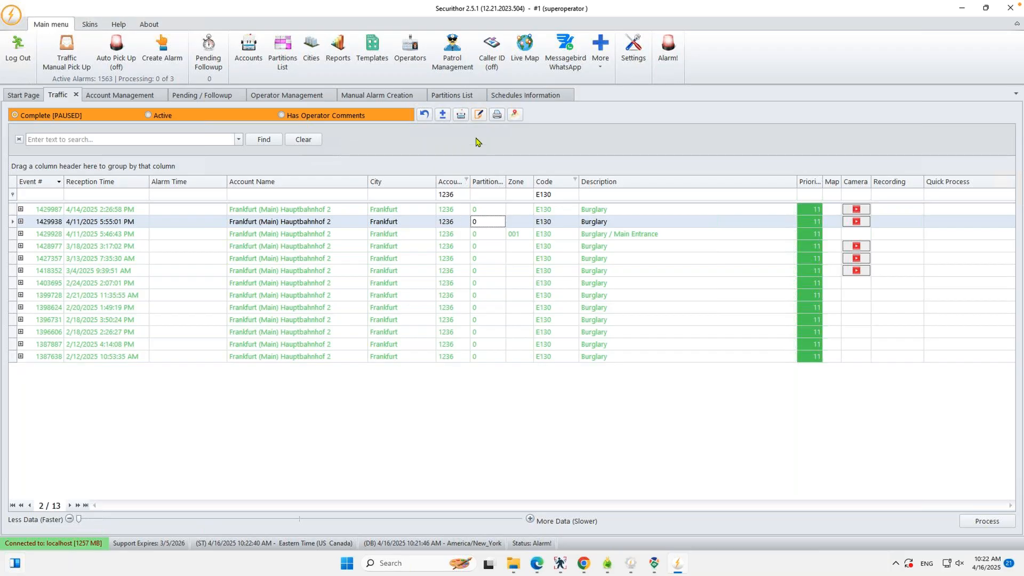
left_click(478, 115)
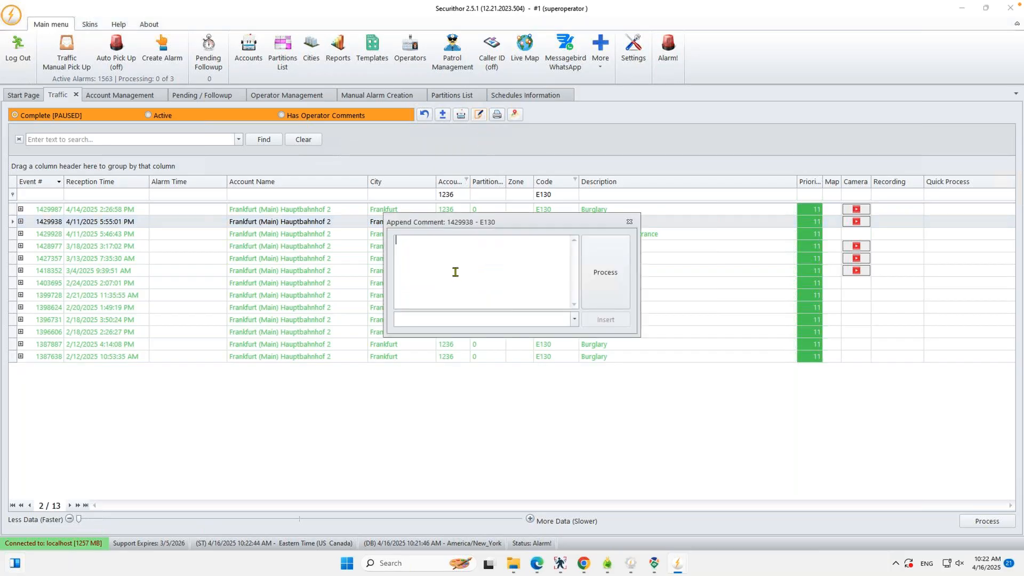
type("Customer")
type("cxalled")
key("BackSpace")
key("BackSpace")
key("BackSpace")
key("BackSpace")
key("BackSpace")
key("BackSpace")
key("BackSpace")
type("alled back and needs t")
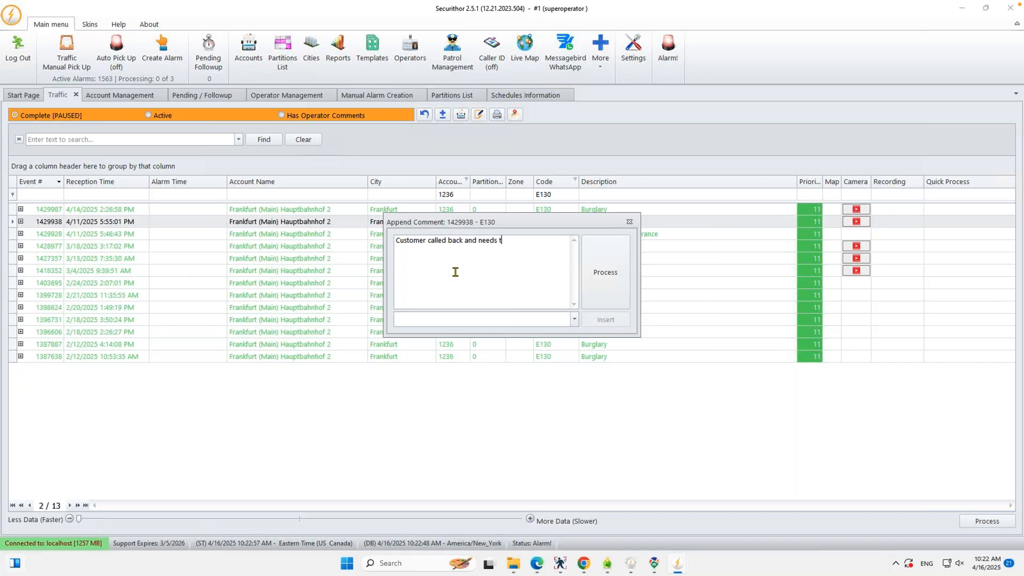
type("ech on site")
left_click(597, 267)
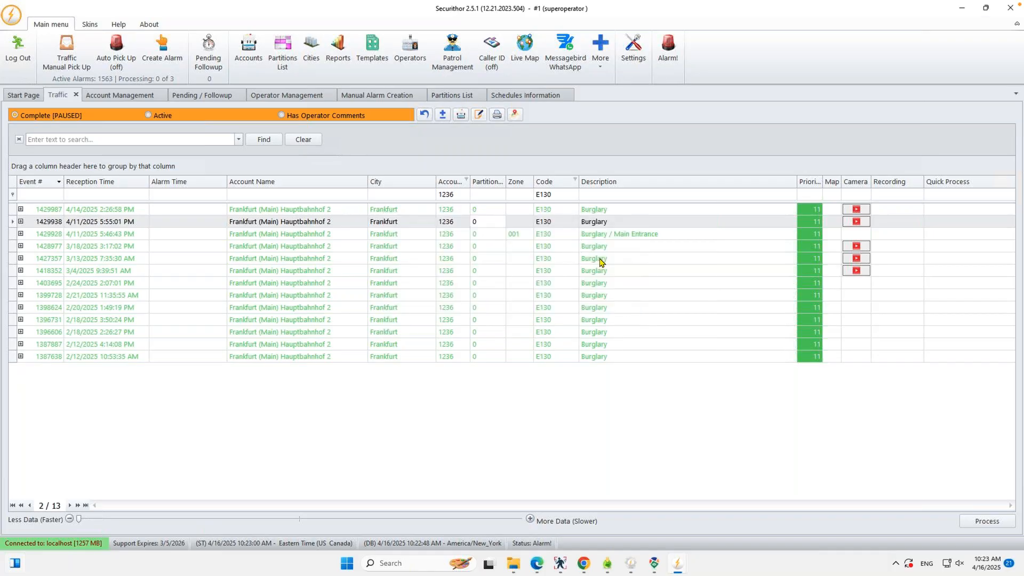
Step: Expand and collapse event 1429987's comment history, then reset all filters and sorting
left_click(38, 211)
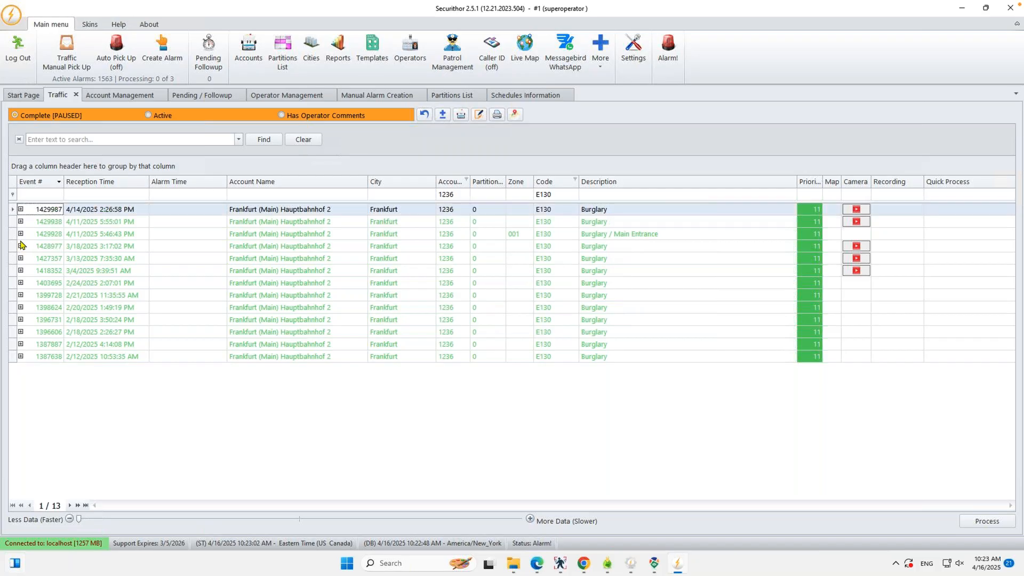
left_click(21, 210)
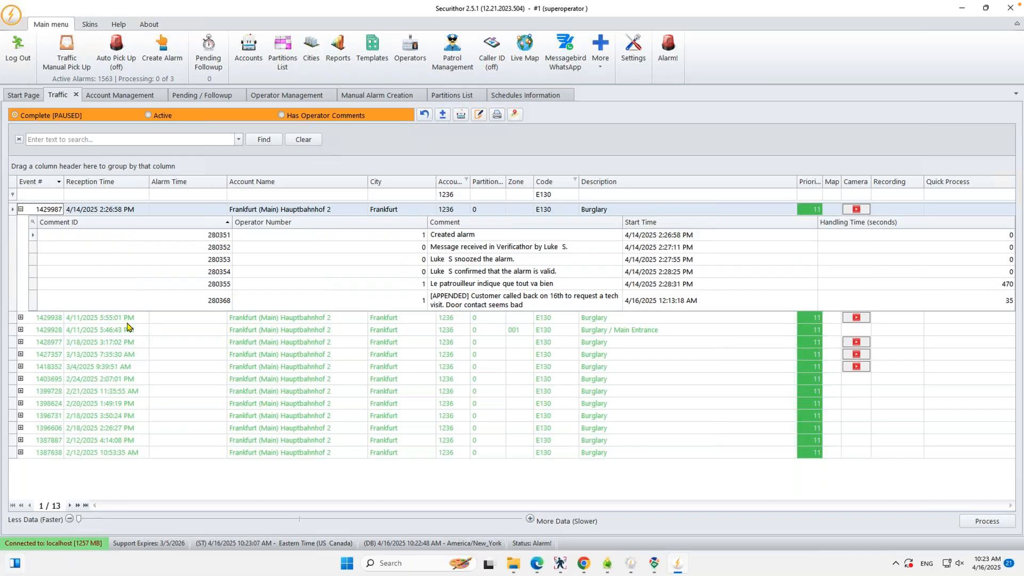
left_click(21, 209)
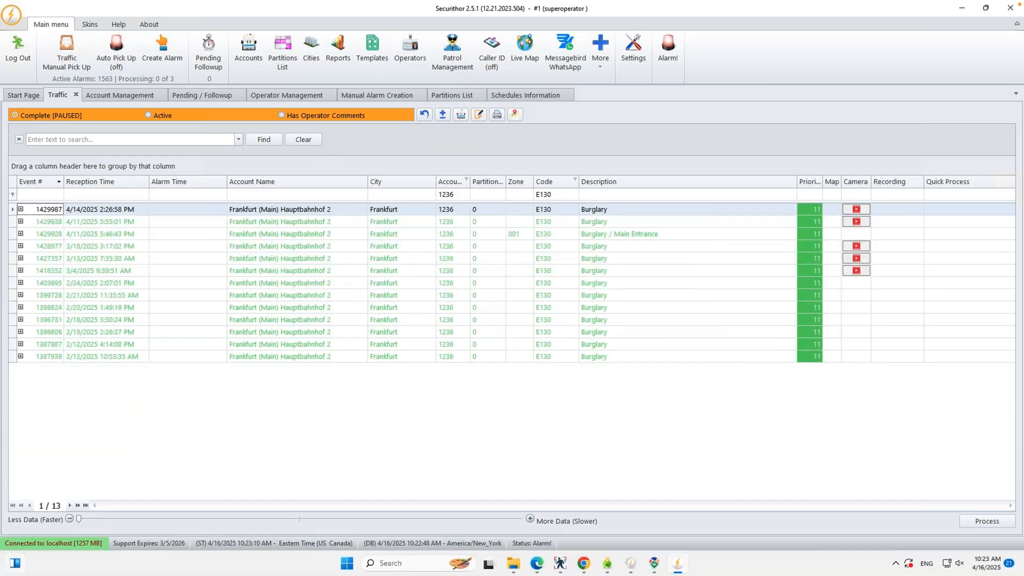
left_click(425, 115)
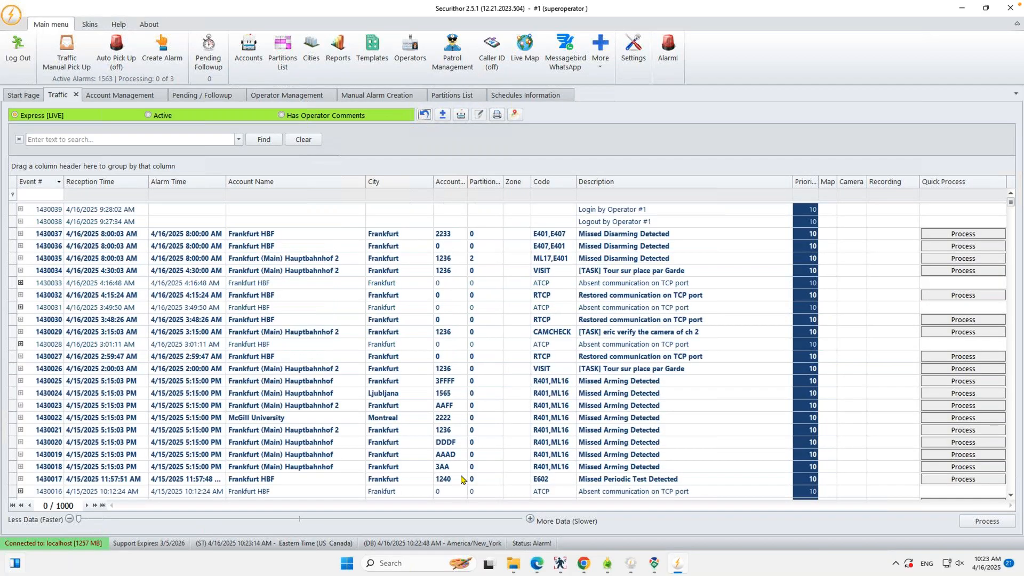
Step: Switch to the UNIFI session and show the Active Traffic list of 532 alarms, selecting event 1525110
left_click(220, 6)
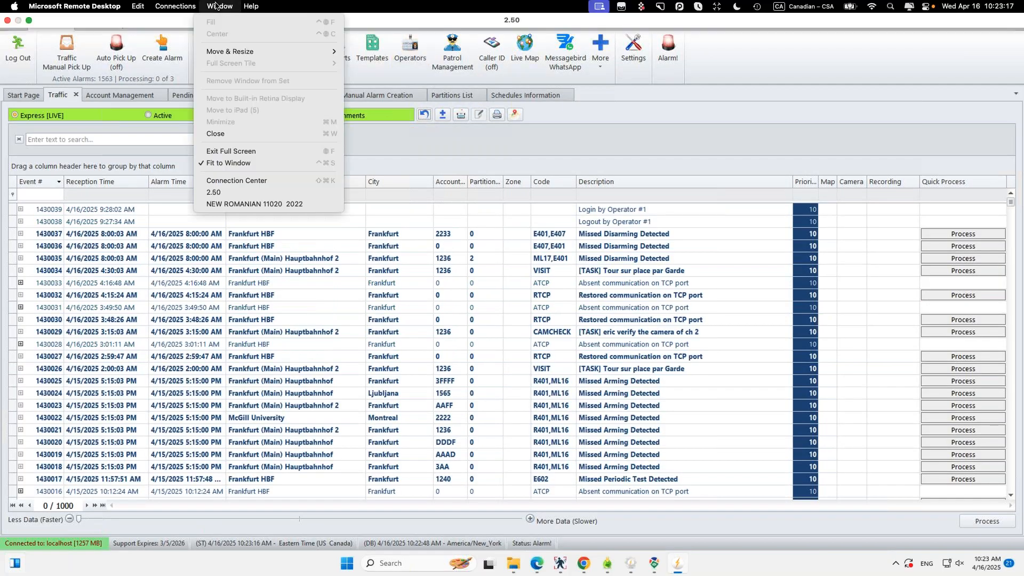
left_click(228, 204)
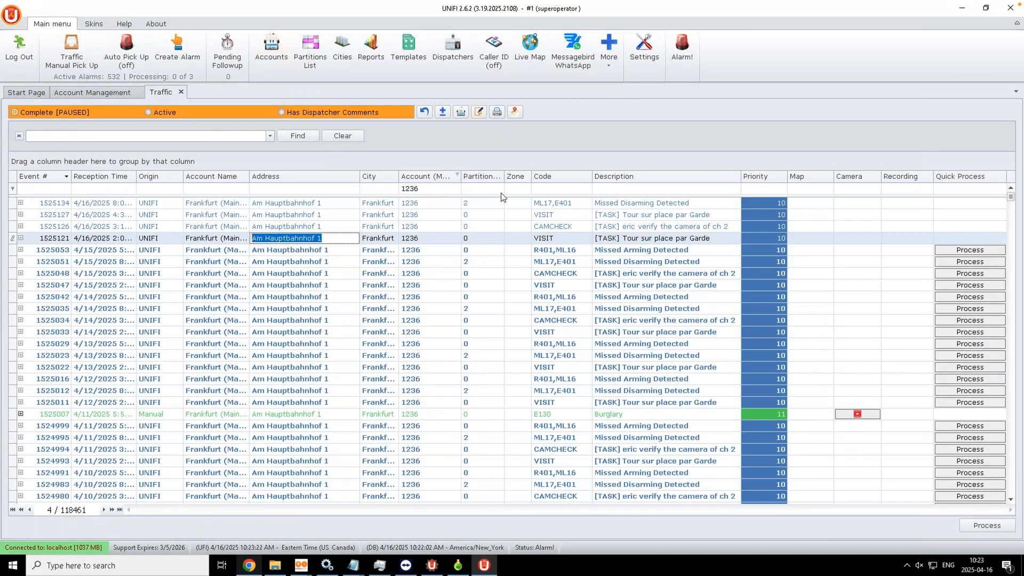
left_click(412, 205)
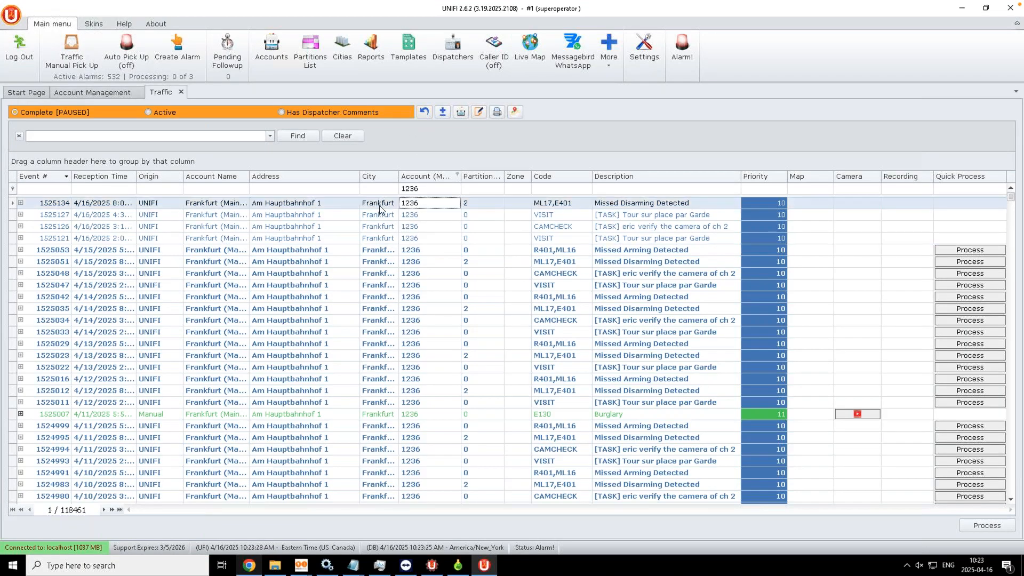
left_click(147, 112)
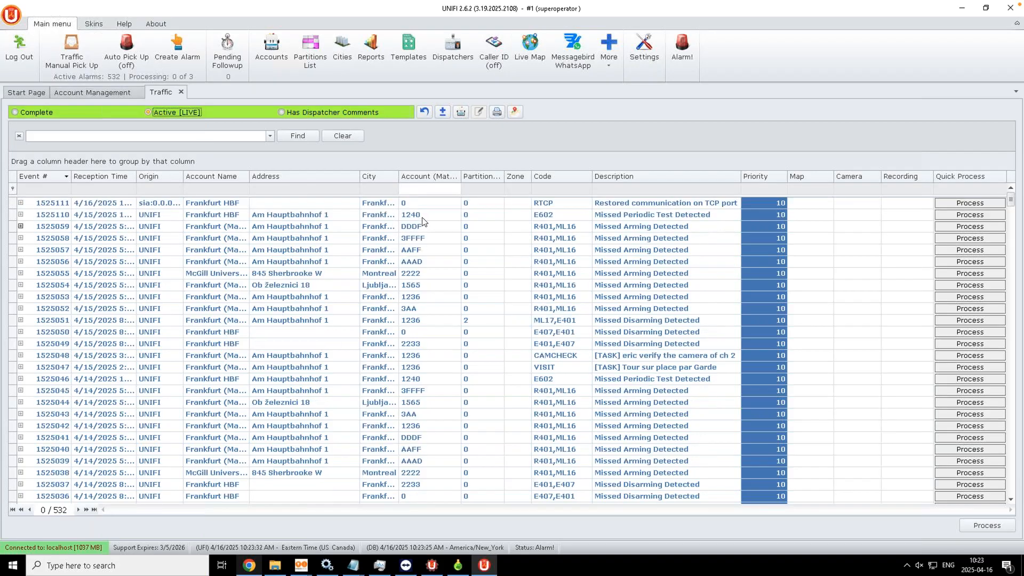
left_click(422, 217)
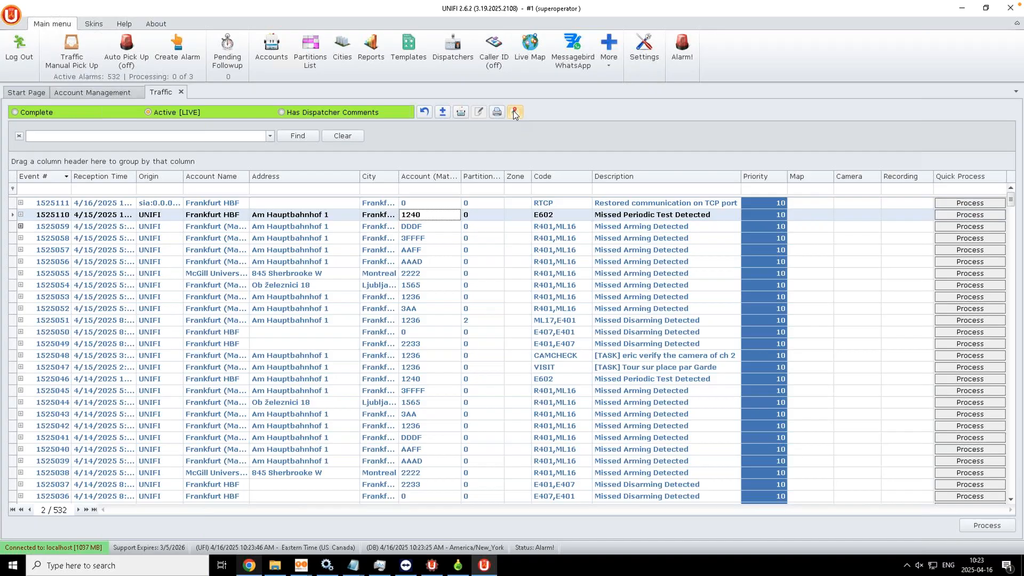
Step: Dock the Live Map as a tab beside Traffic, showing the Messe/Gruga area of Essen
left_click(528, 55)
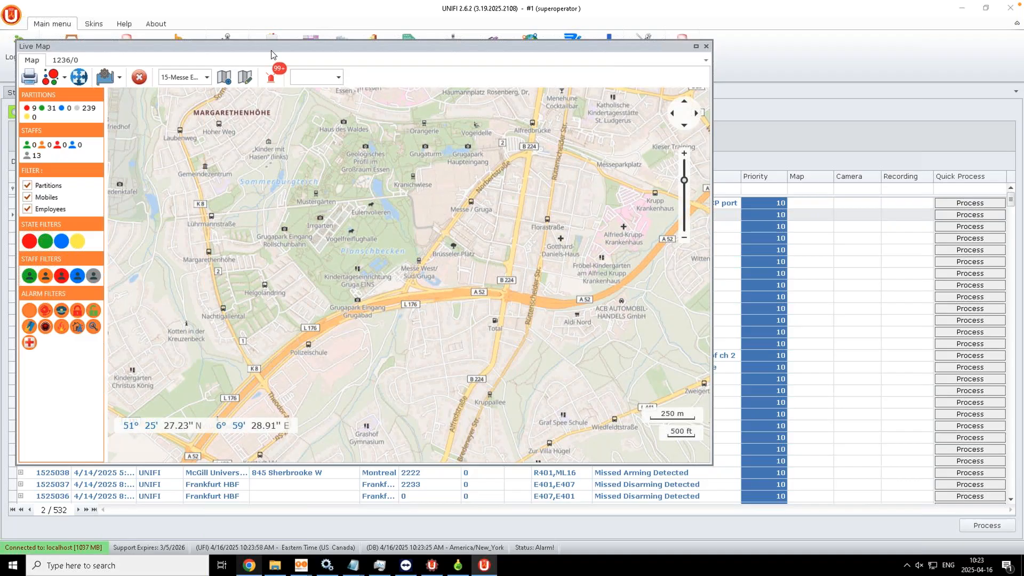
left_click_drag(273, 49, 260, 89)
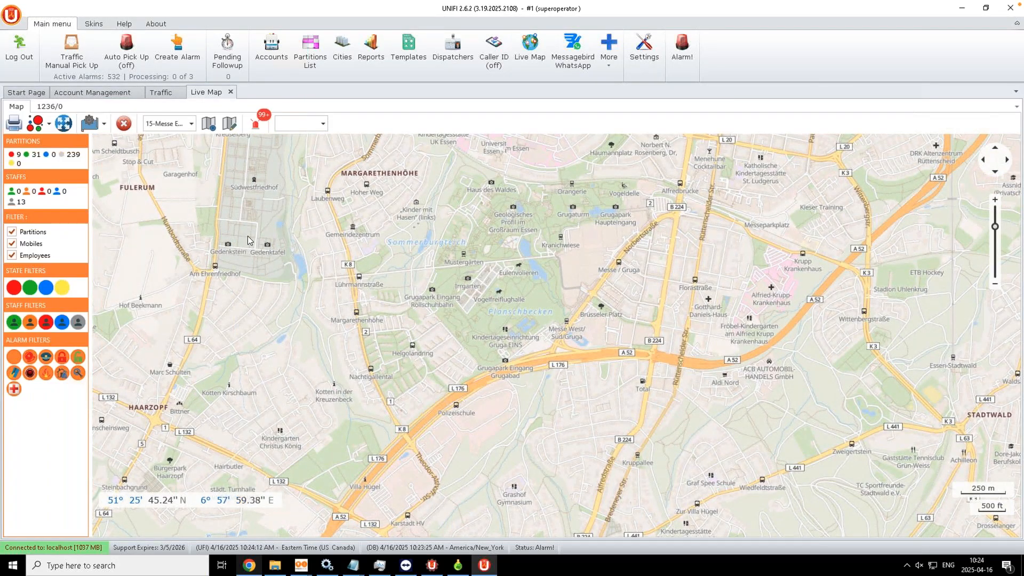
left_click(190, 124)
left_click(517, 109)
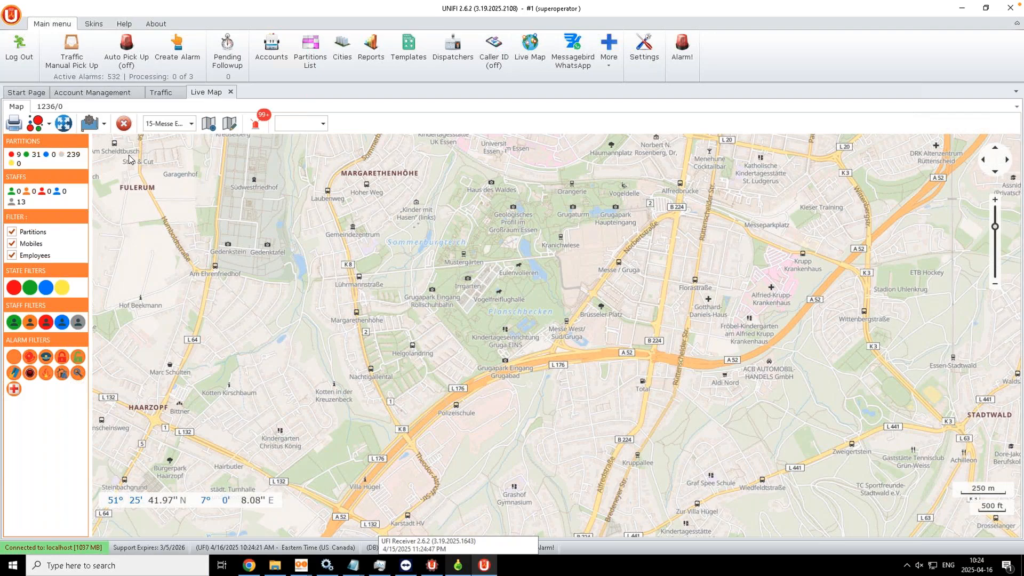
Step: Locate account 1240's Missed Periodic Test alarm on the map near Frankfurt Hauptbahnhof, checking Deutsche Post Filiale 566
left_click(163, 93)
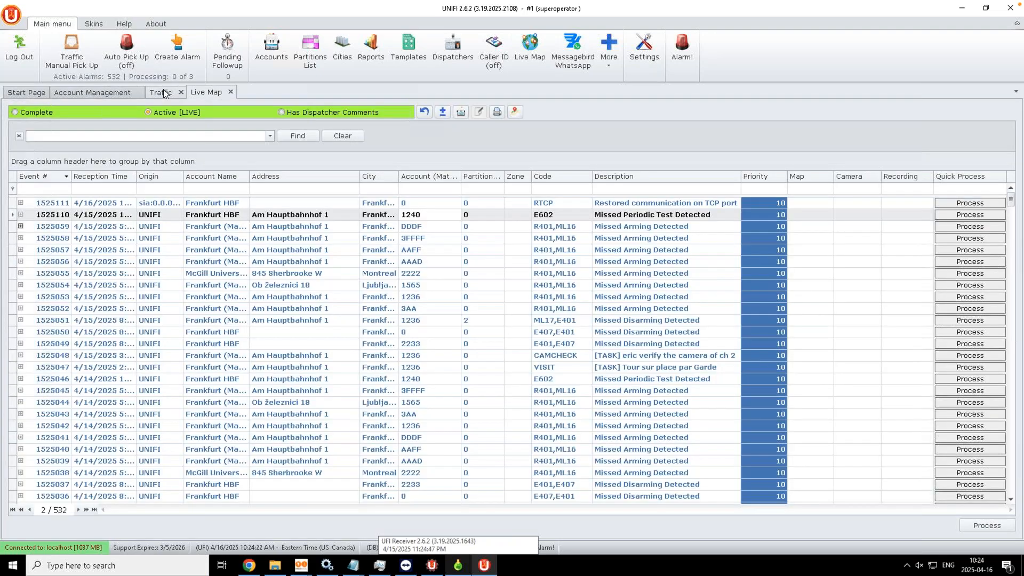
left_click(430, 218)
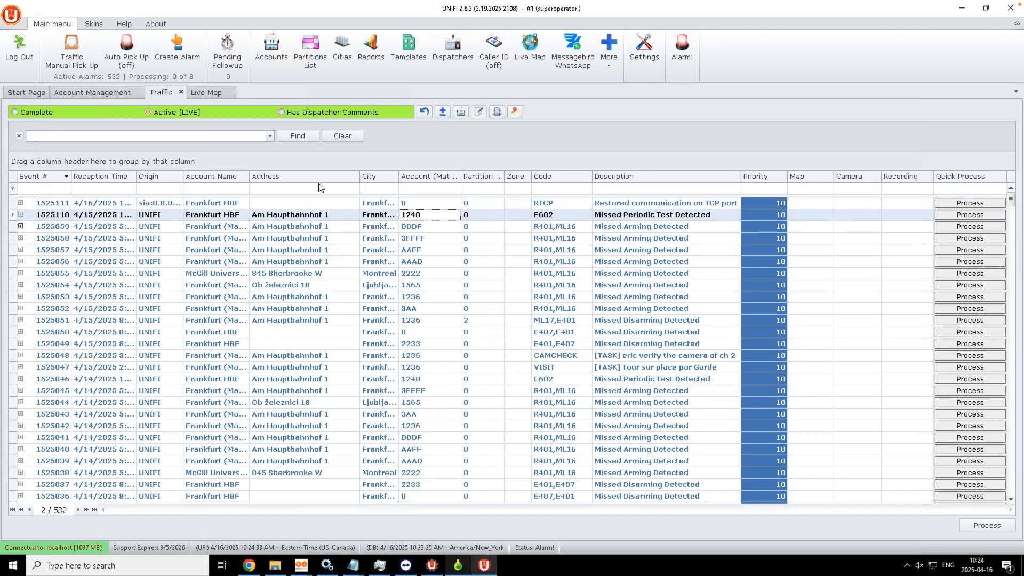
left_click(514, 113)
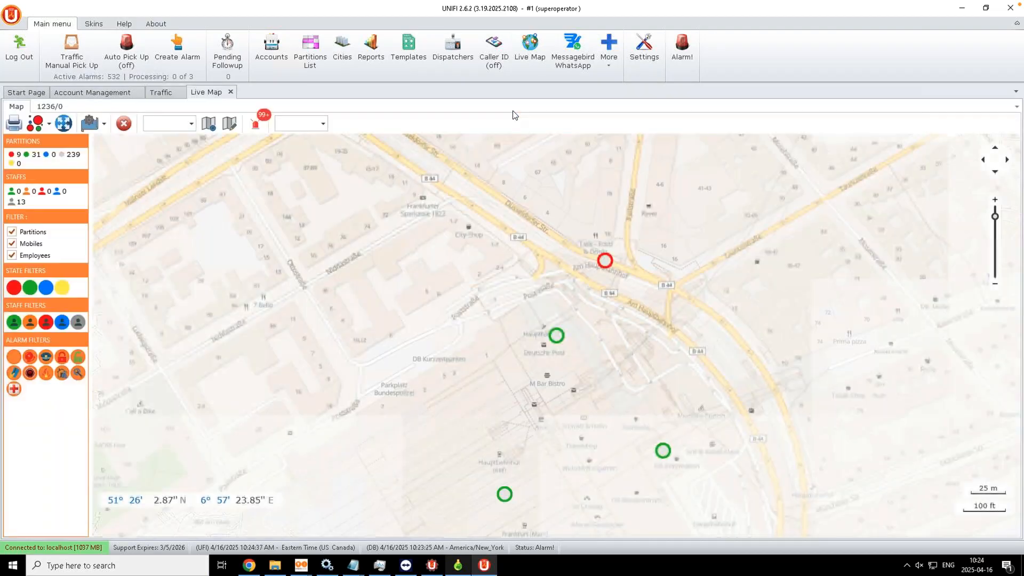
left_click(556, 335)
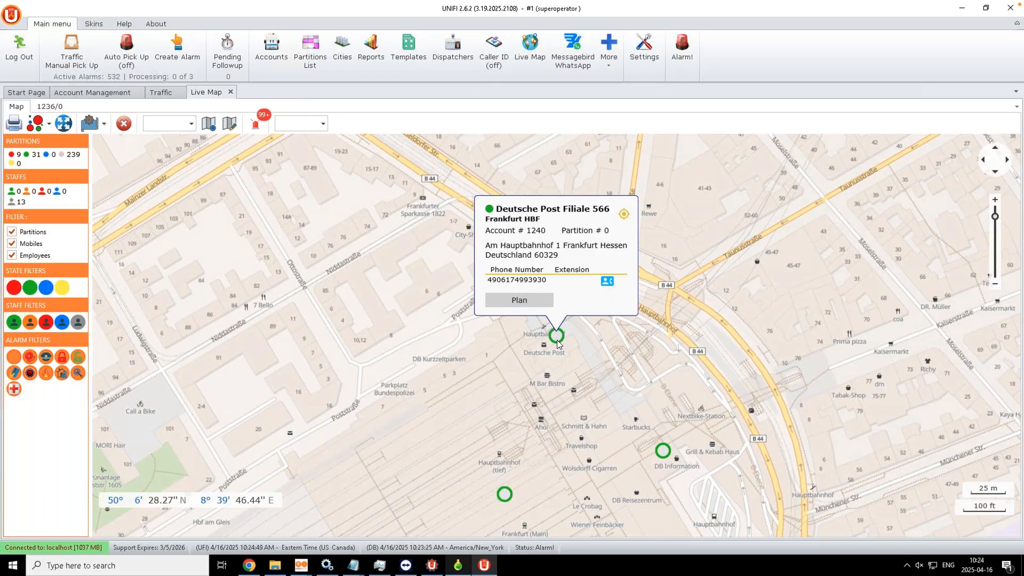
left_click(293, 277)
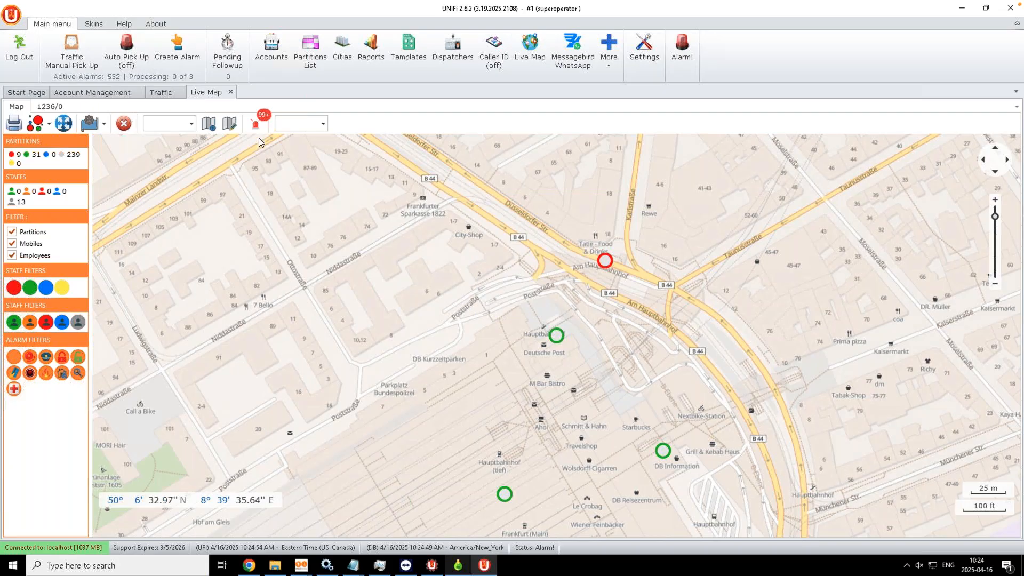
Step: Jump the live map to the 4-Montreal Island frame, then to 3-Frankfurt HBF
left_click(193, 126)
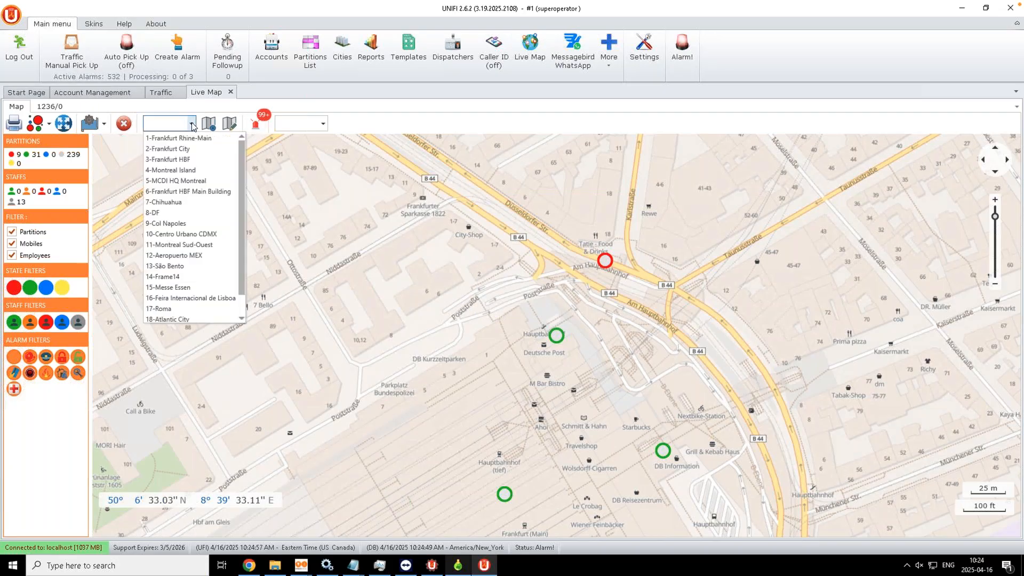
left_click(179, 170)
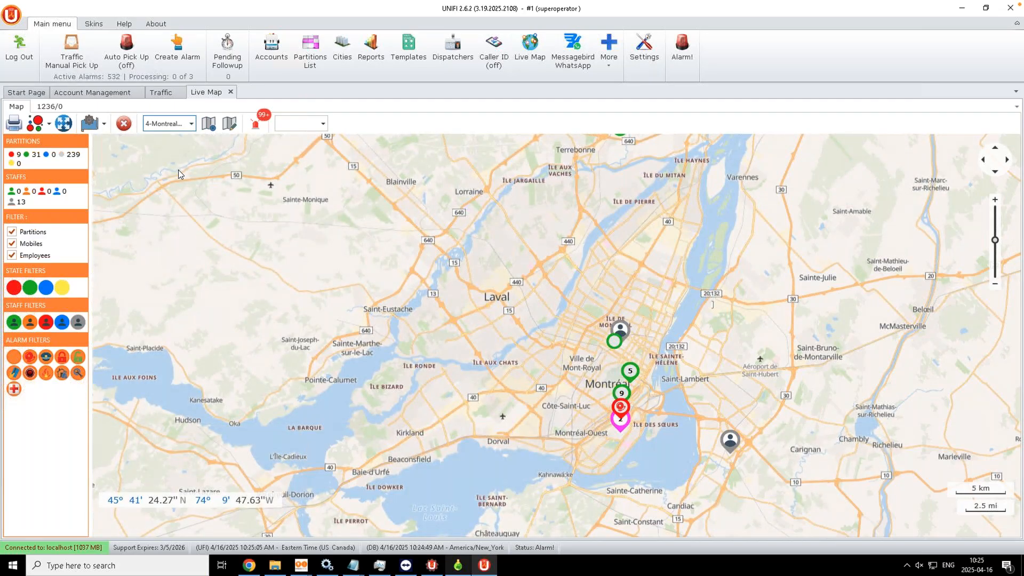
left_click(192, 125)
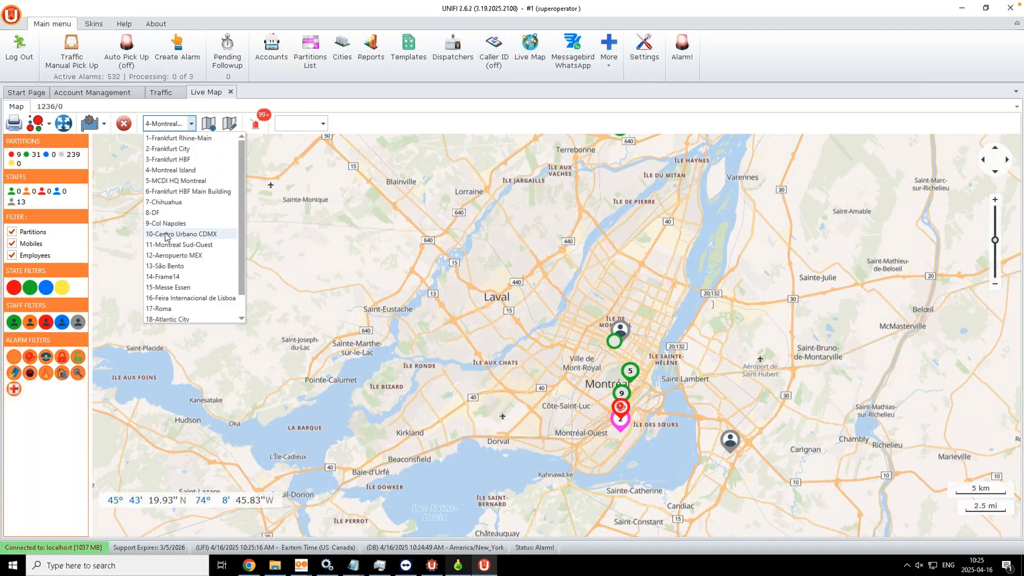
left_click(158, 157)
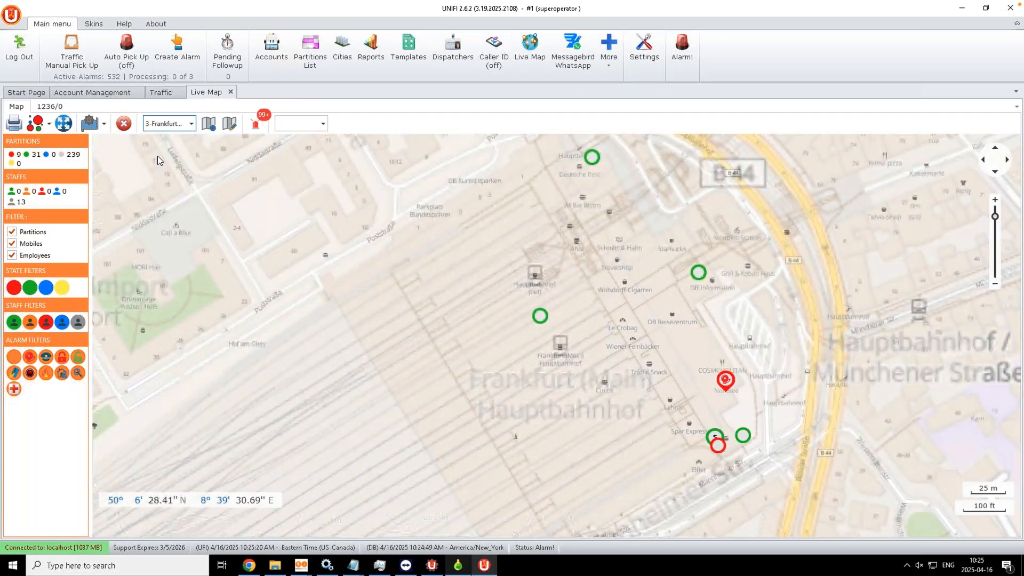
left_click(229, 123)
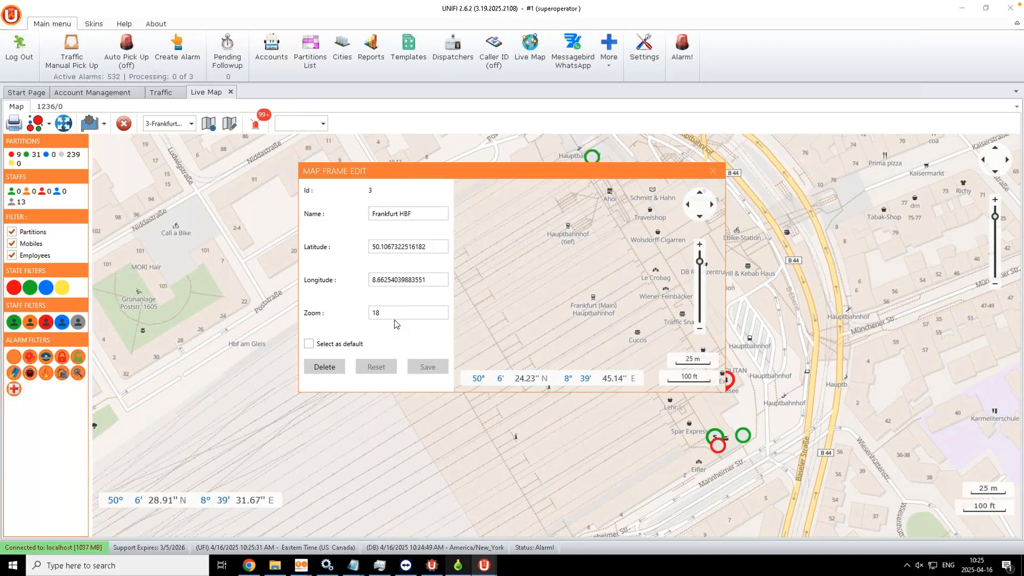
left_click(713, 170)
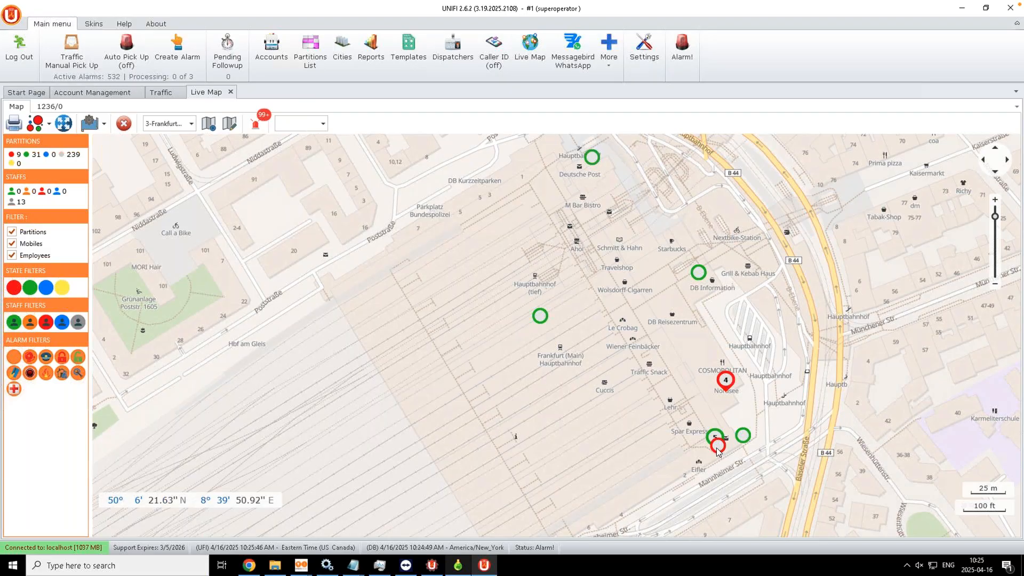
Step: Open the 1236/2 floor plan for the red 2nd Floor office, South Side marker
left_click(725, 389)
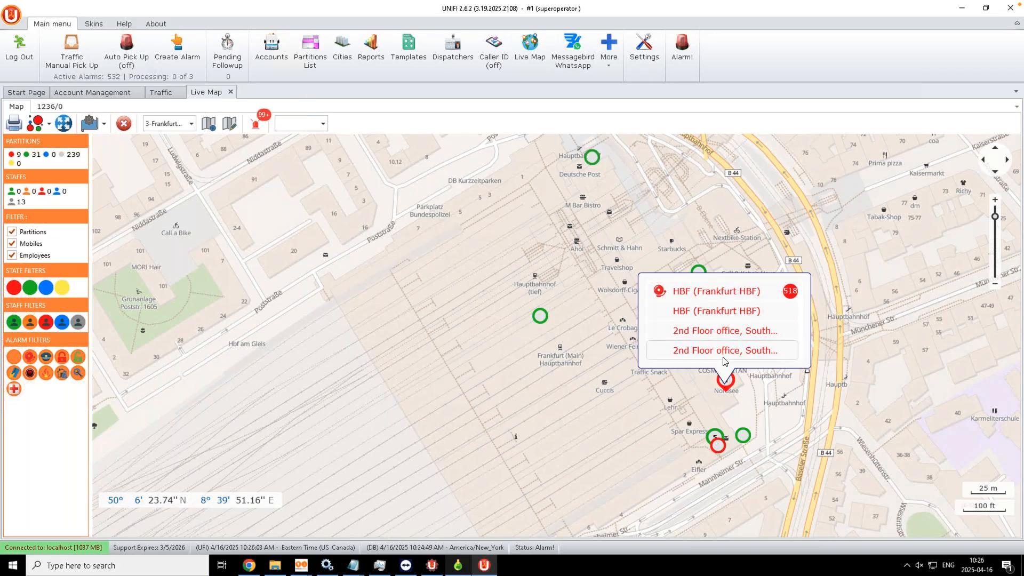
left_click(732, 404)
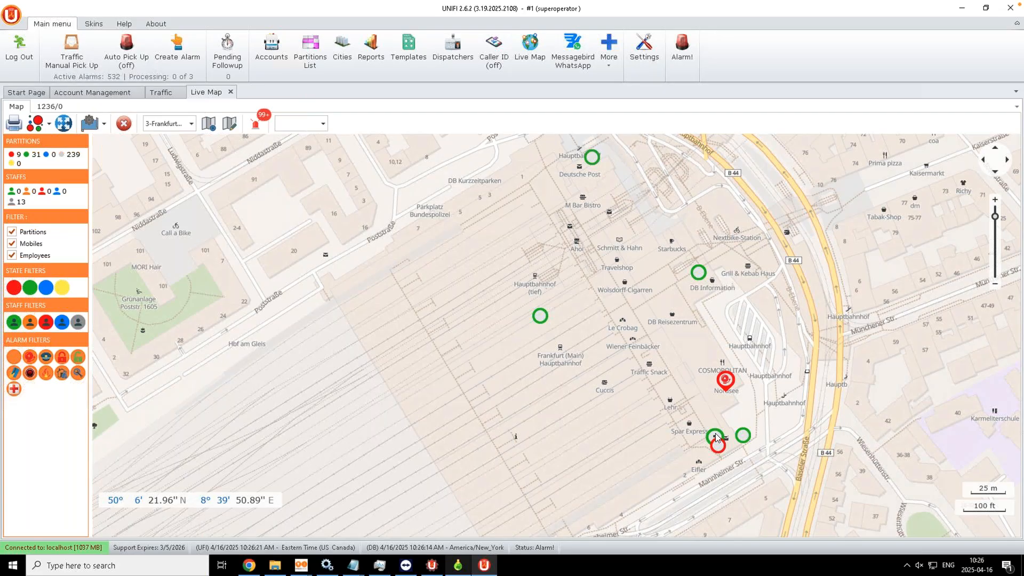
left_click(715, 437)
left_click(718, 446)
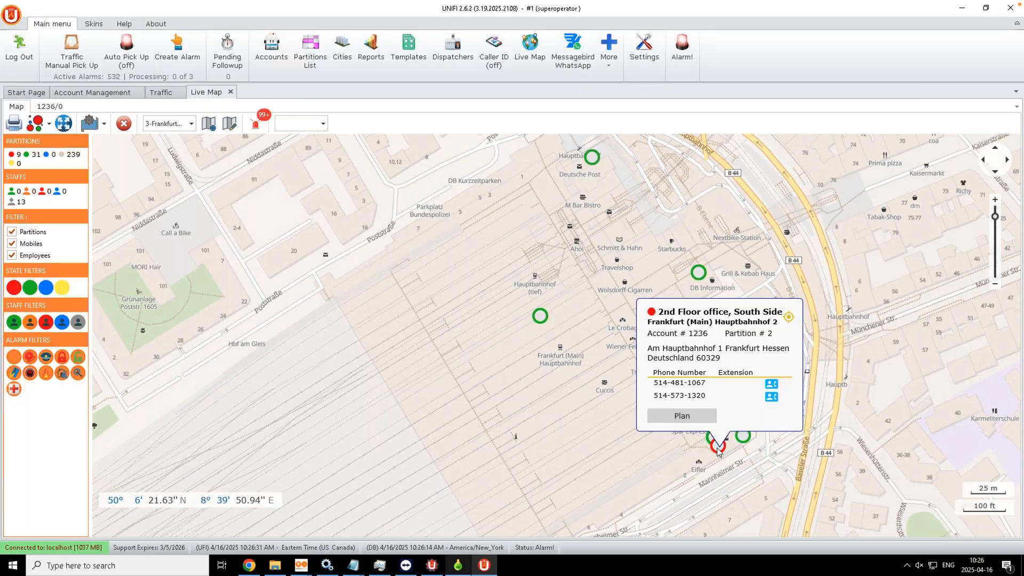
left_click(670, 418)
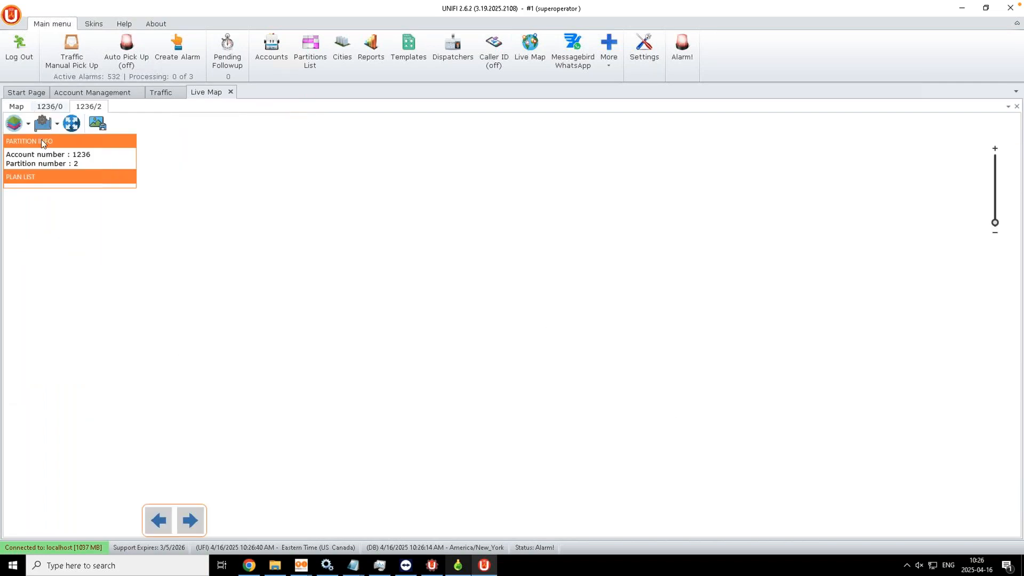
Step: View the 1236/0 floor plan, then check the 2nd Floor office details on the street map
left_click(50, 106)
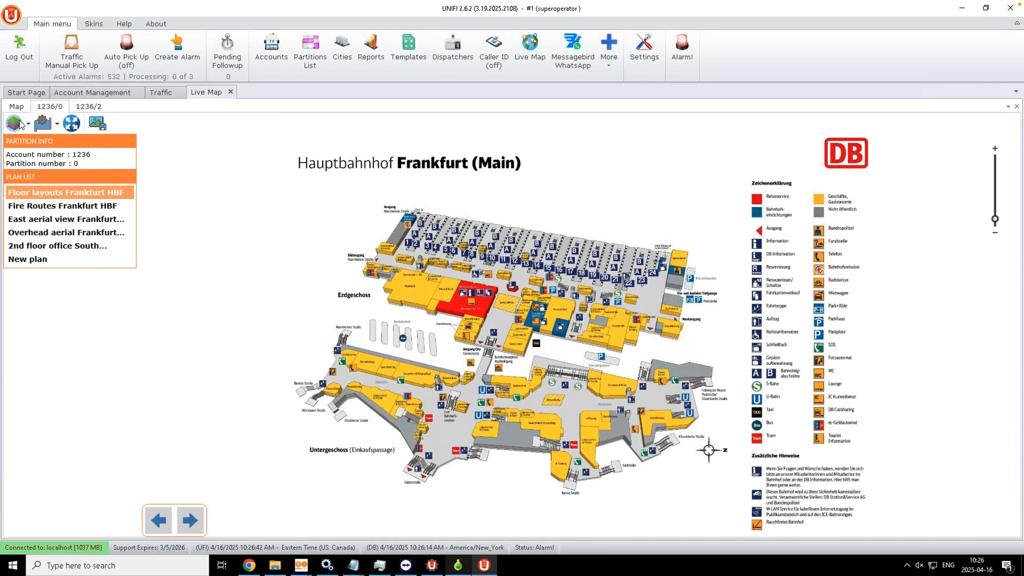
left_click(16, 109)
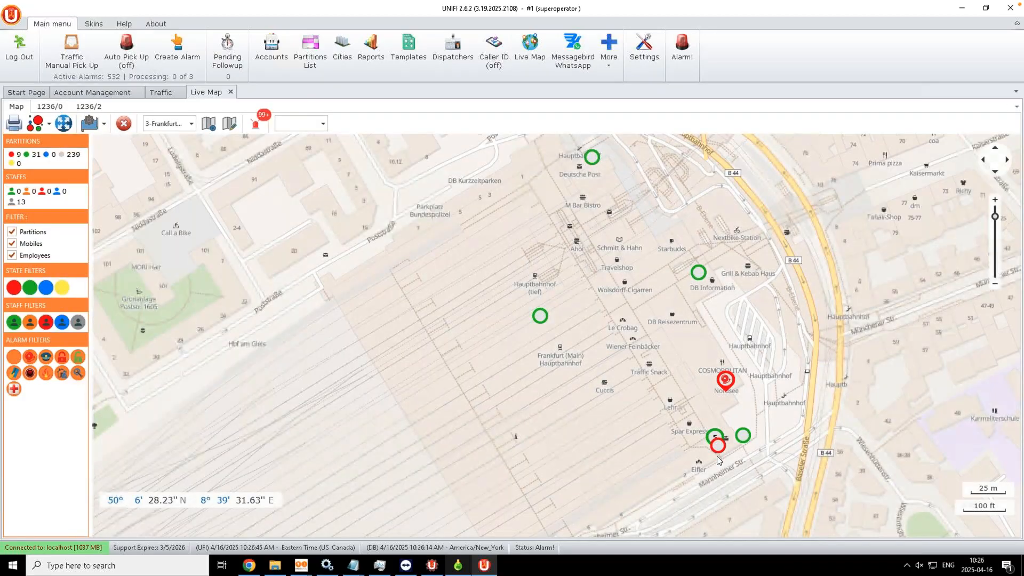
left_click(741, 439)
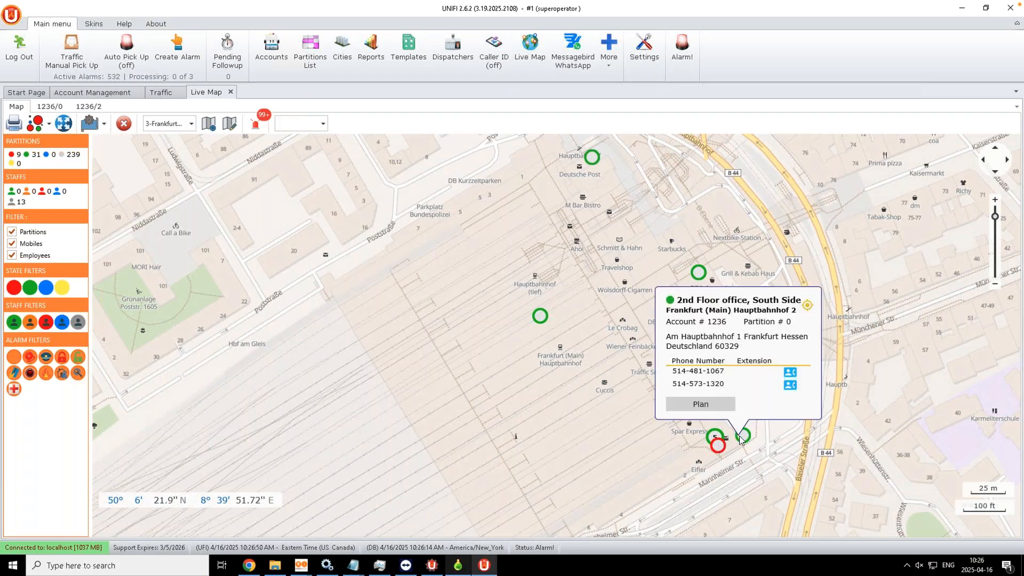
left_click(808, 306)
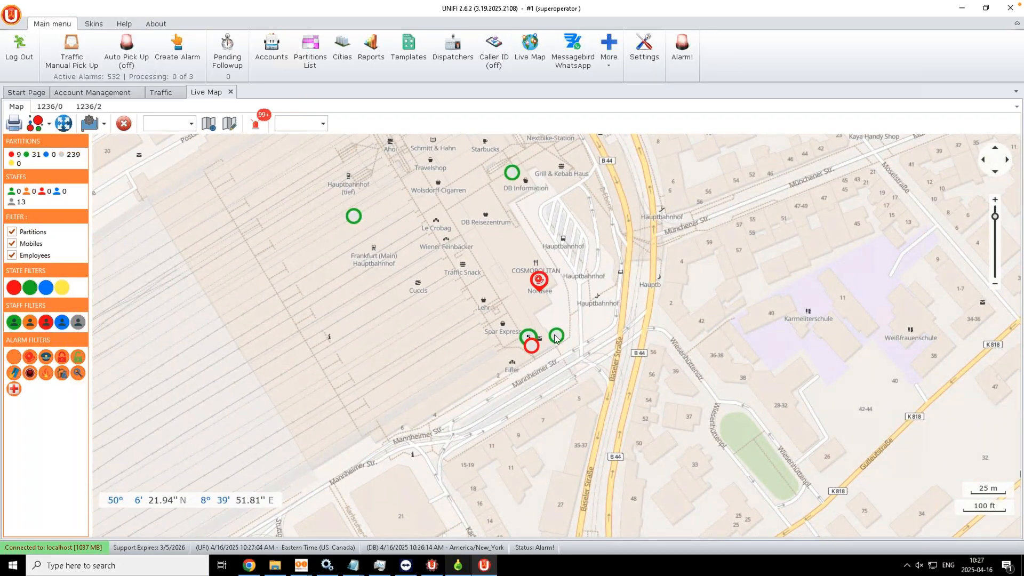
Step: Open the Call Interface for the 2nd Floor office, South Side site manager's second phone number
left_click(555, 336)
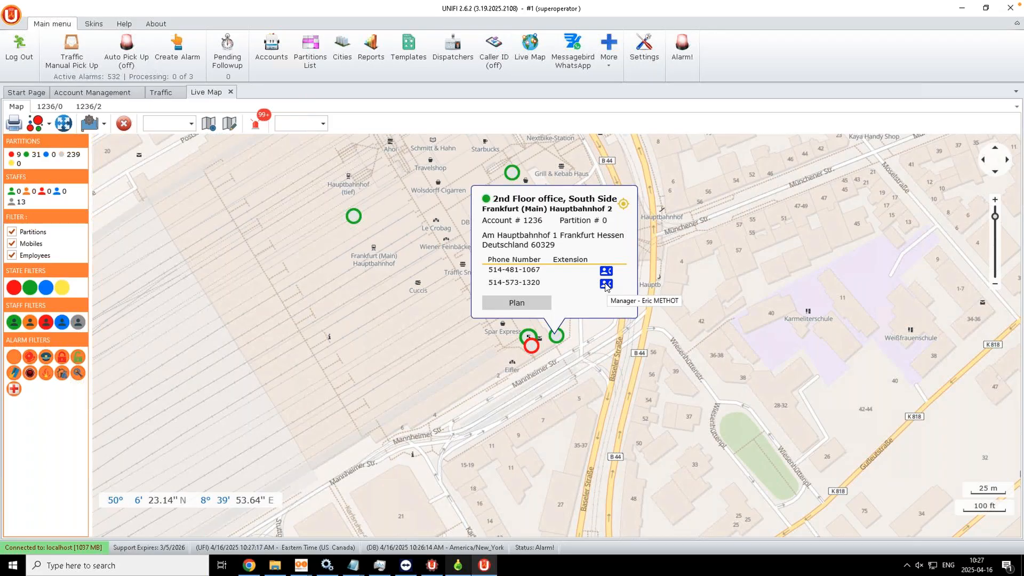
left_click(607, 284)
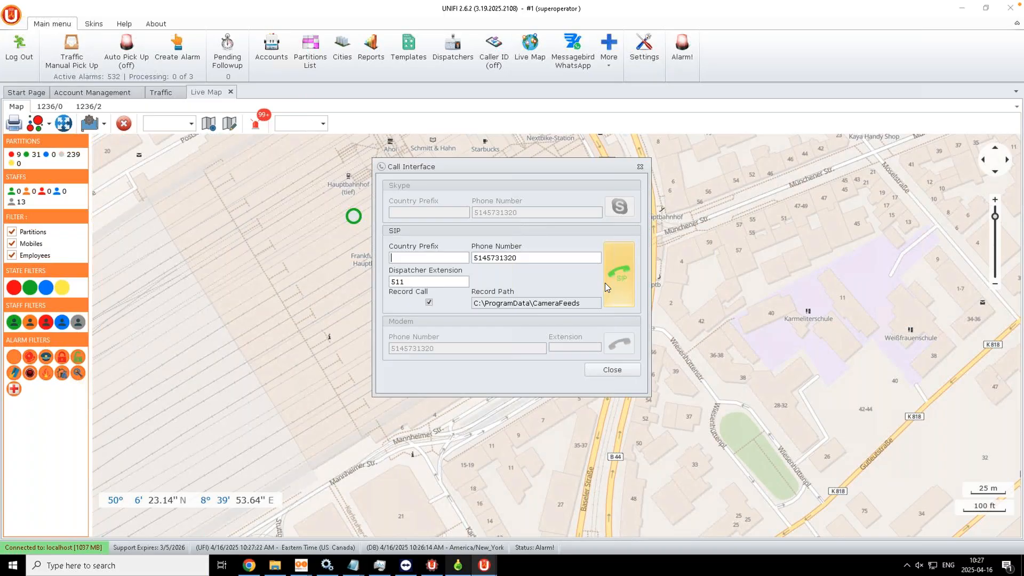
Step: Call the site manager over SIP from dispatcher extension 511, then close the Call Interface
left_click(411, 282)
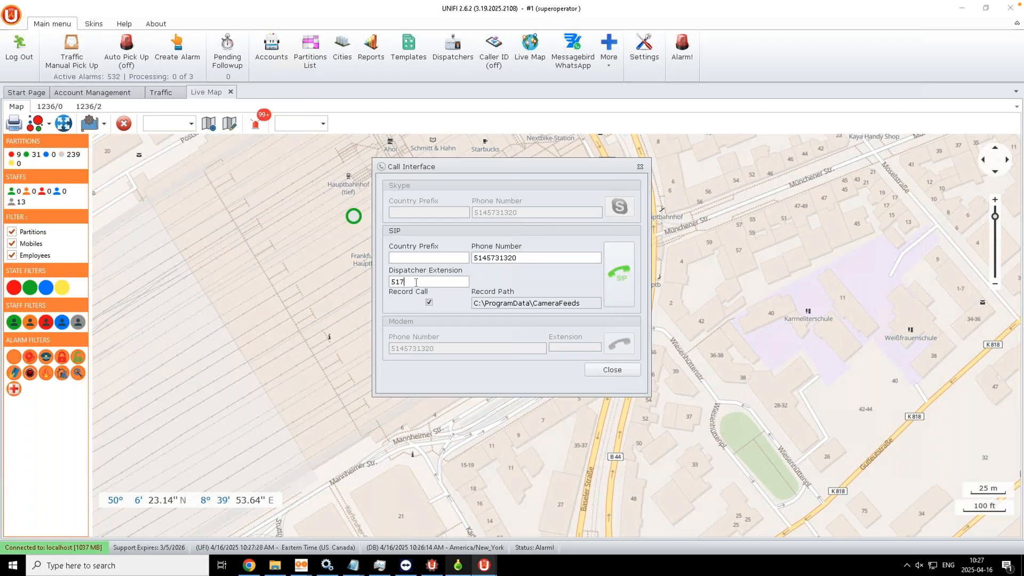
left_click(617, 275)
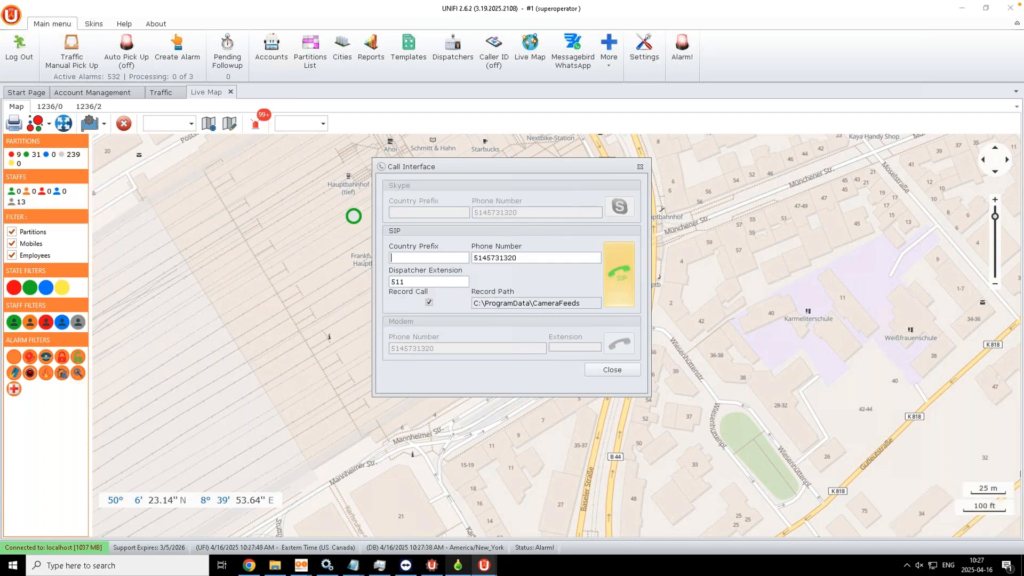
left_click(640, 167)
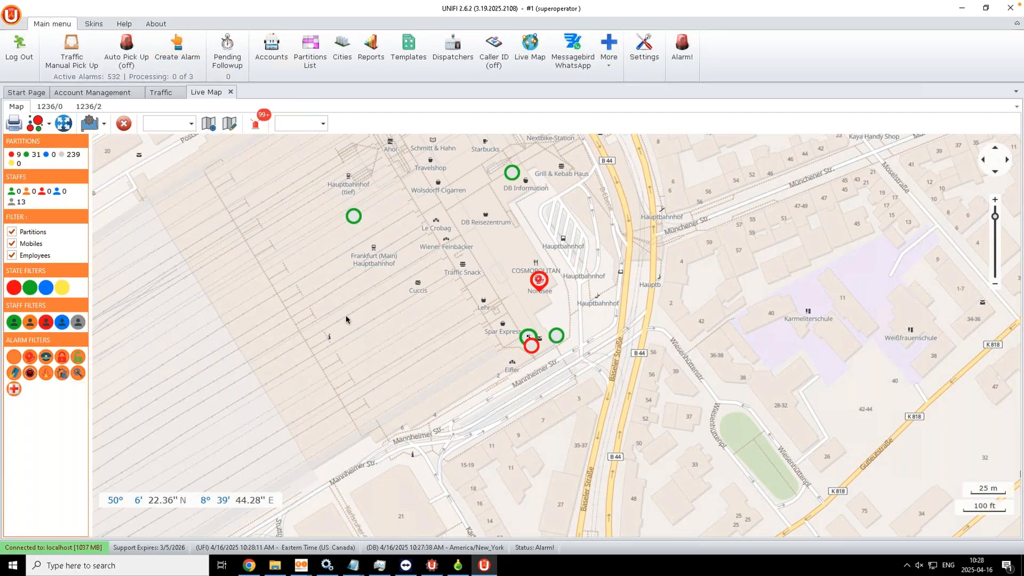
mouse_move(210, 5)
Step: Switch to Securithor and set its Live Map partition to 4-Montreal Island
left_click(219, 6)
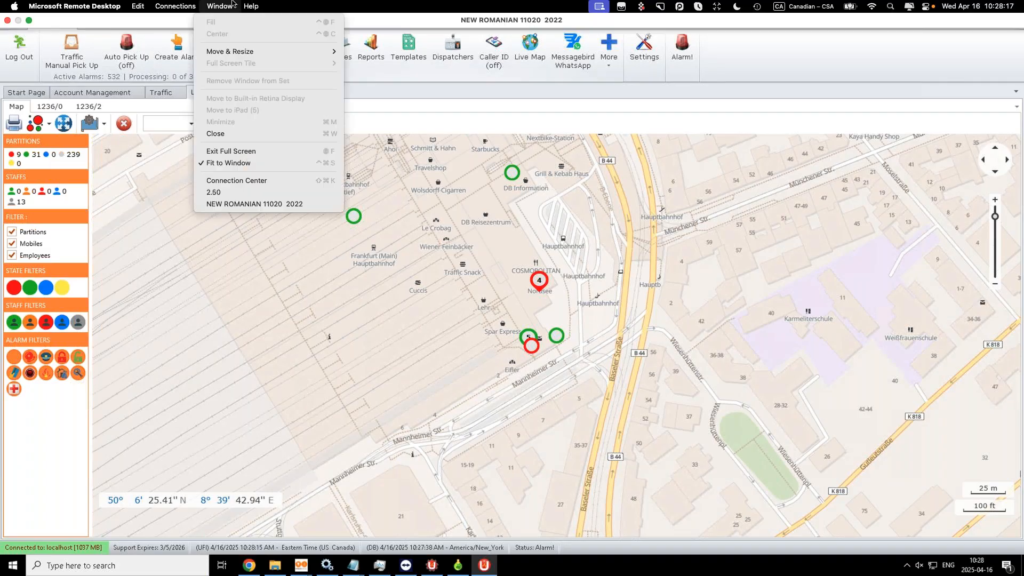
left_click(214, 192)
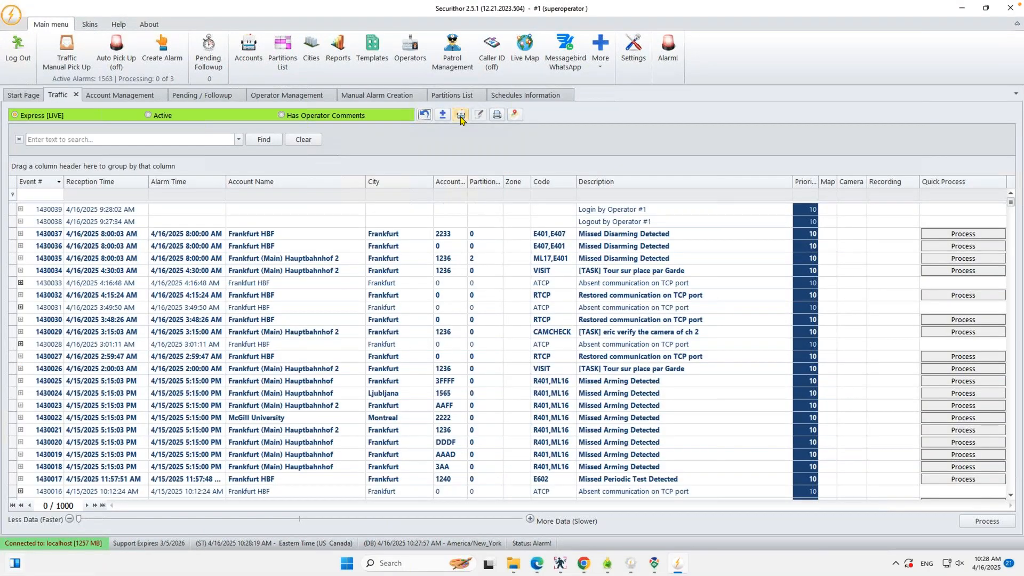
left_click(525, 50)
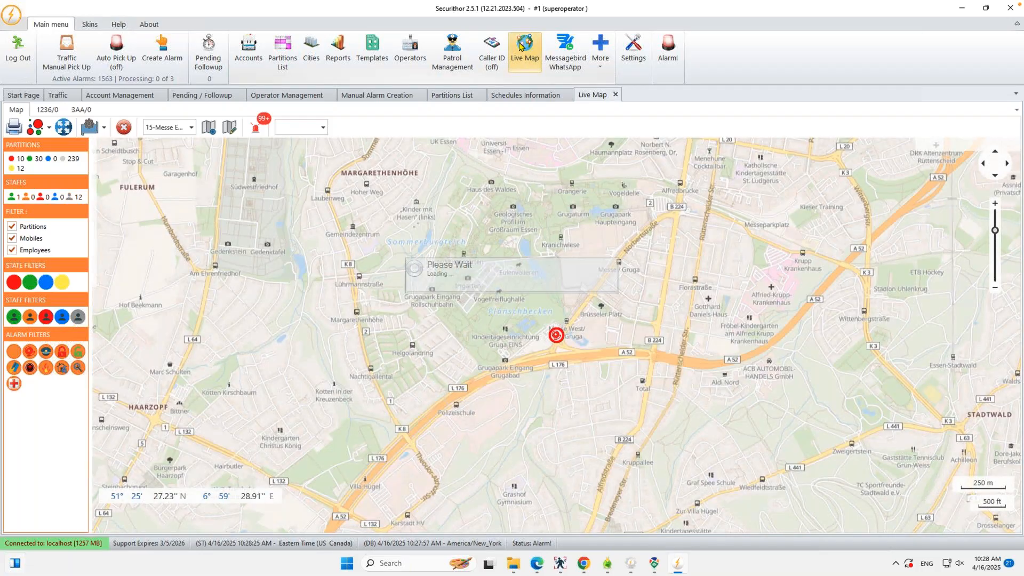
left_click(191, 128)
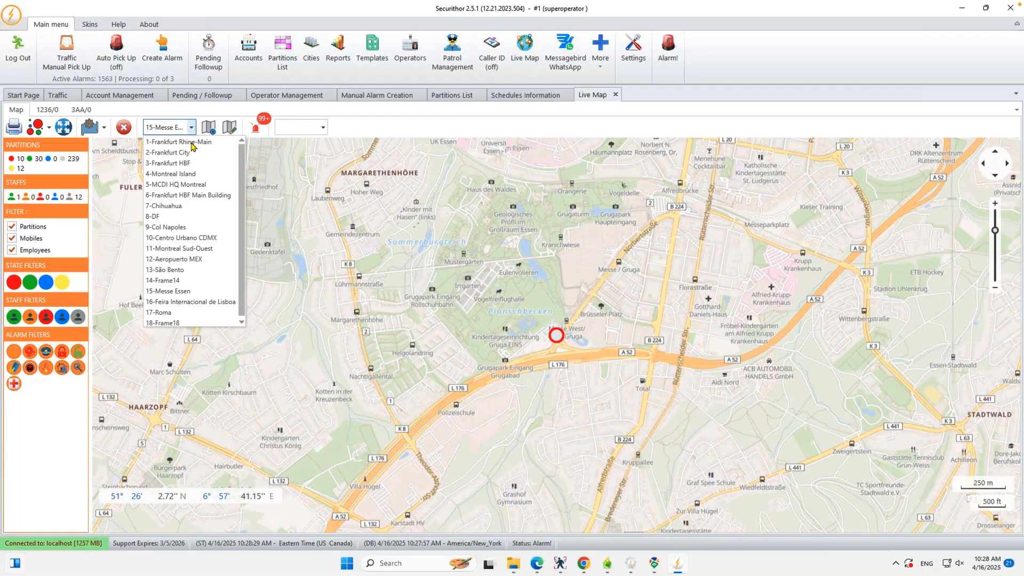
left_click(188, 175)
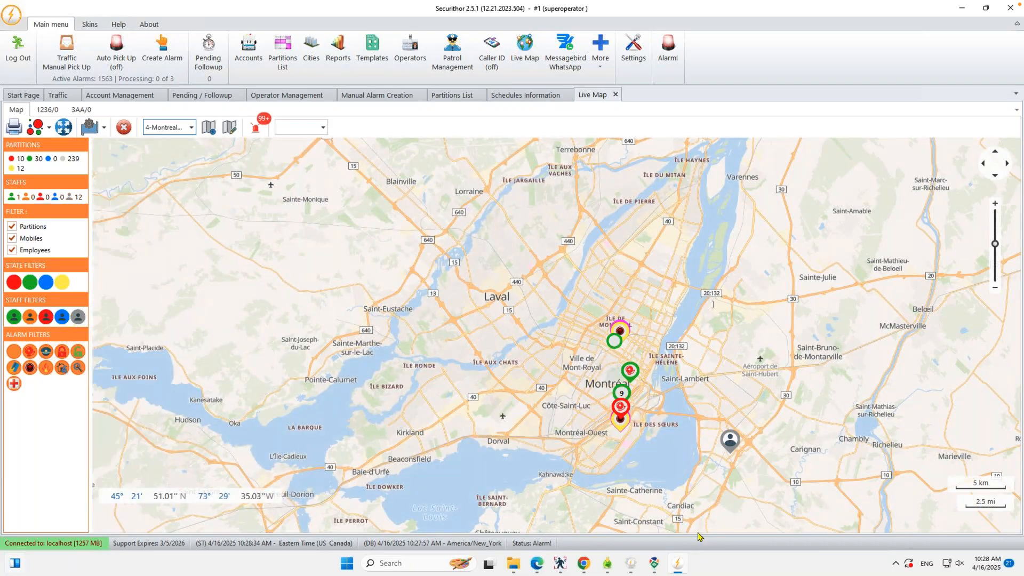
Step: Zoom the map to Panic alarm 1390965 for the MCB panic buttons site near Boulevard Monk
left_click(618, 424)
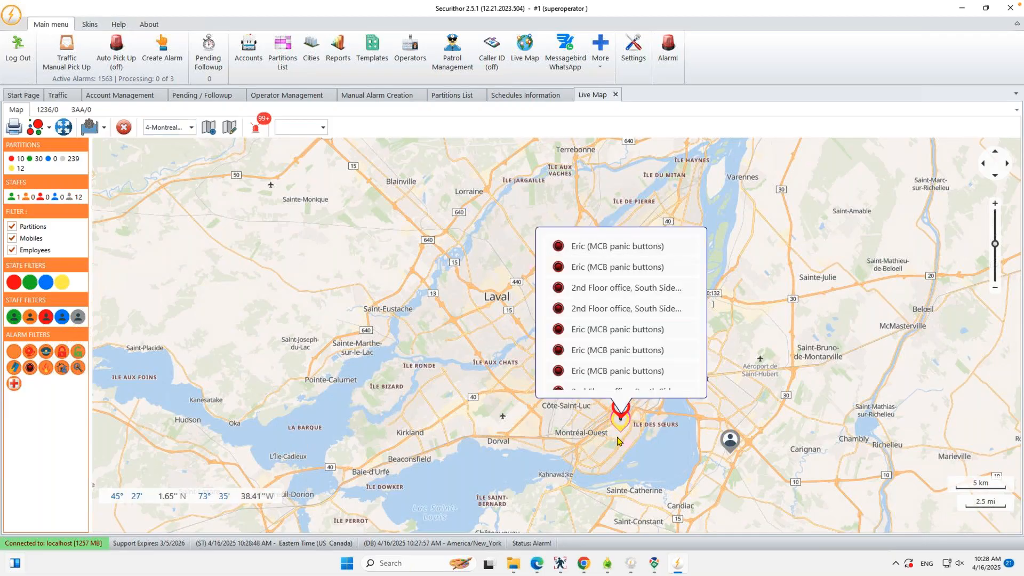
left_click(616, 436)
left_click(618, 421)
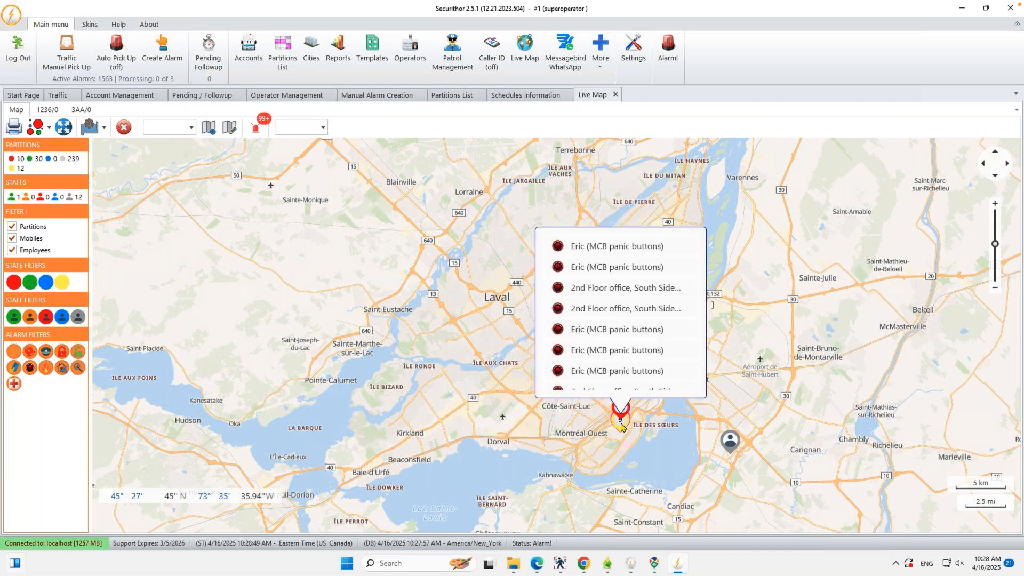
left_click(599, 247)
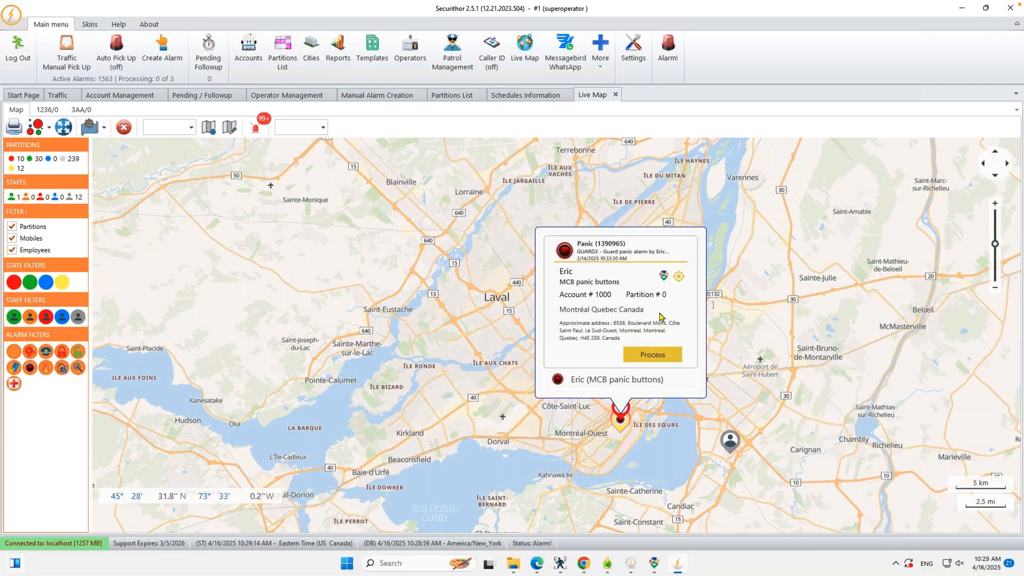
left_click(679, 277)
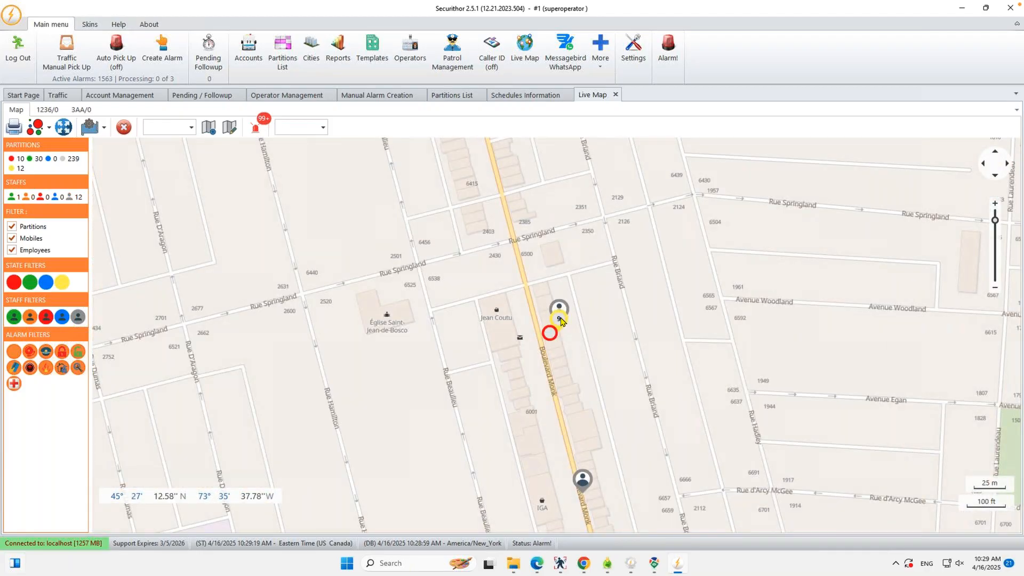
Step: Show the cluster's panic alarm and inspect the two nearby staff markers on the Live Map
left_click(560, 320)
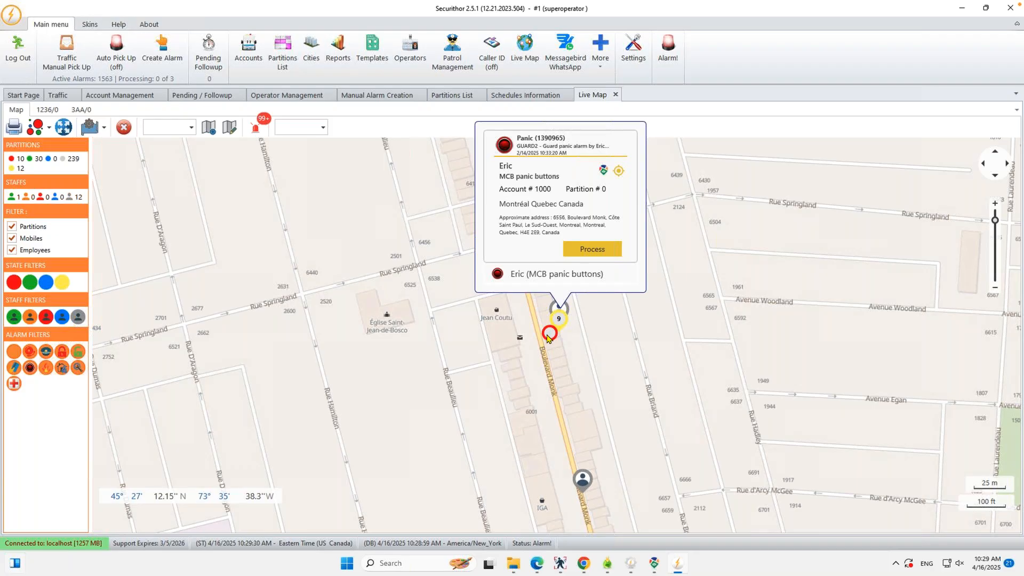
left_click(582, 486)
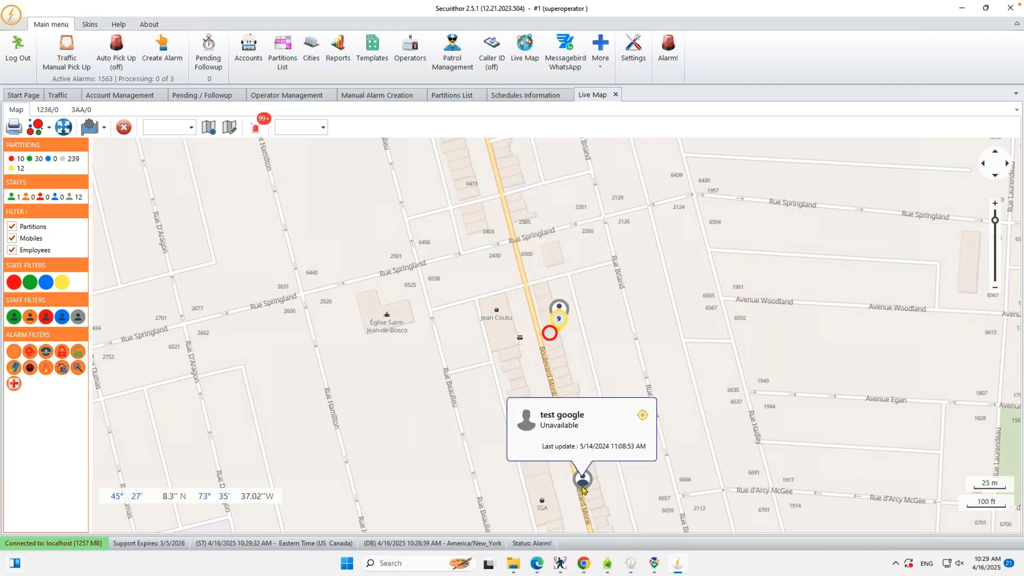
left_click(563, 308)
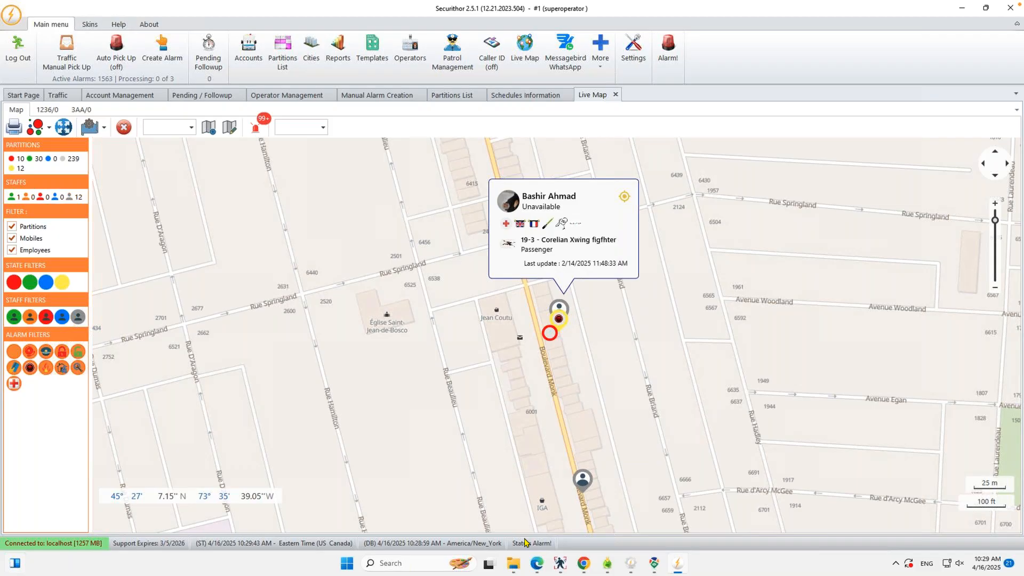
Step: Reopen the cluster's alarm list and find the nearest guard for the first MCB panic buttons alarm
left_click(559, 321)
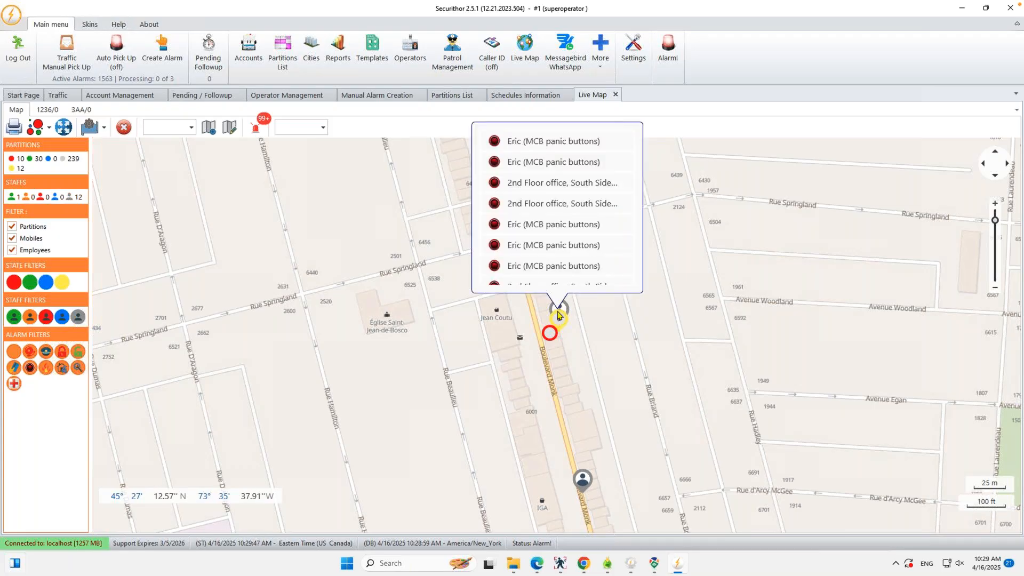
left_click(540, 143)
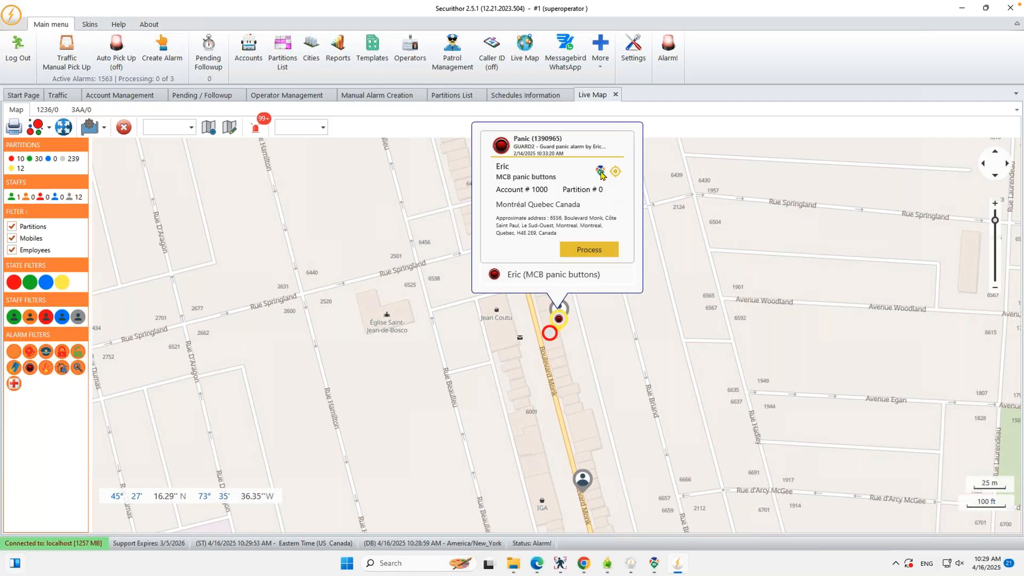
left_click(600, 171)
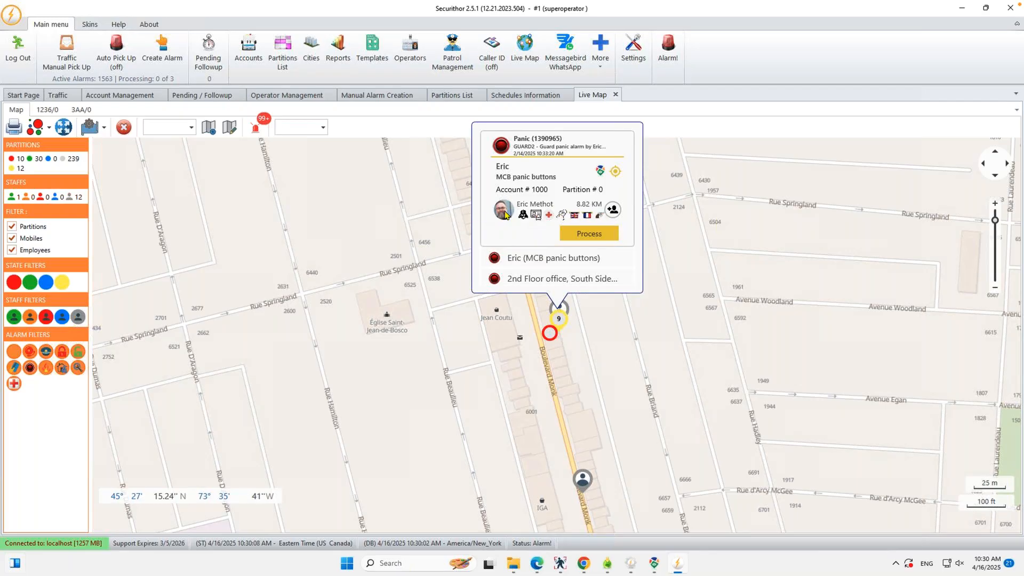
Step: Add the 8.82 KM nearest guard to panic alarm 1390965 and open it for processing
left_click(613, 211)
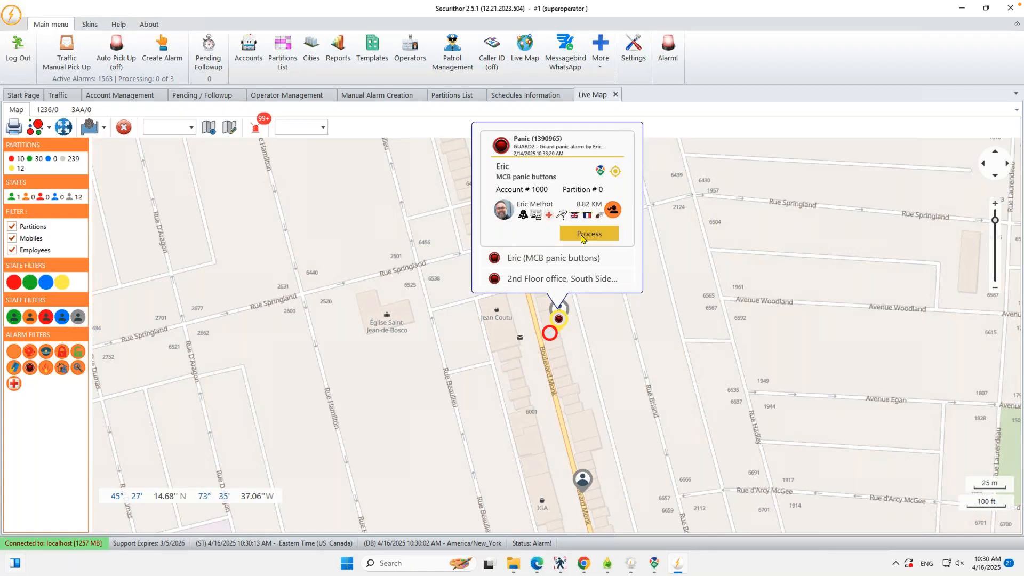
left_click(581, 237)
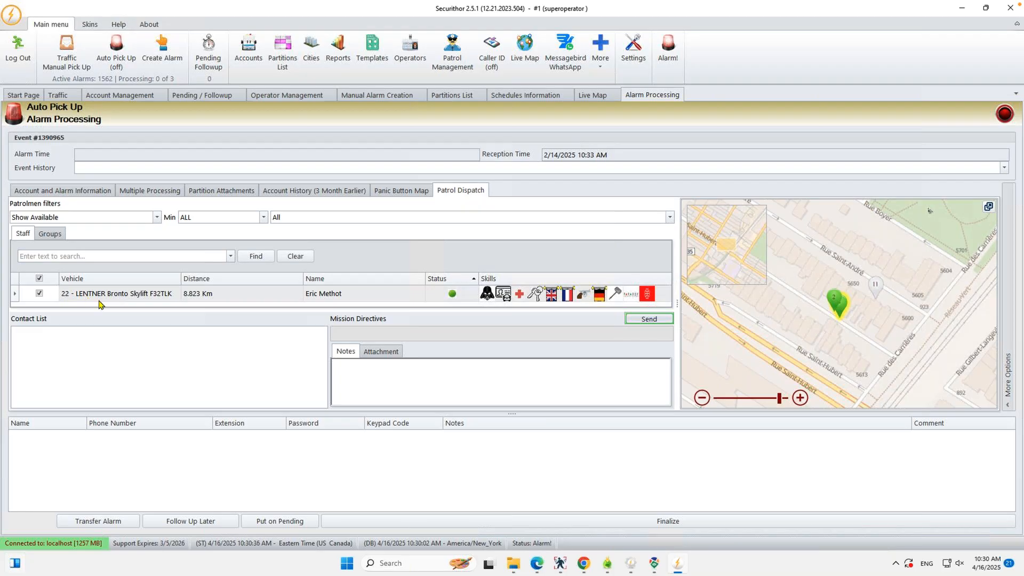
Step: Send the guard the mission directive 'go help this person' and acknowledge the Mission Sent confirmation
left_click(412, 395)
type("go help this person")
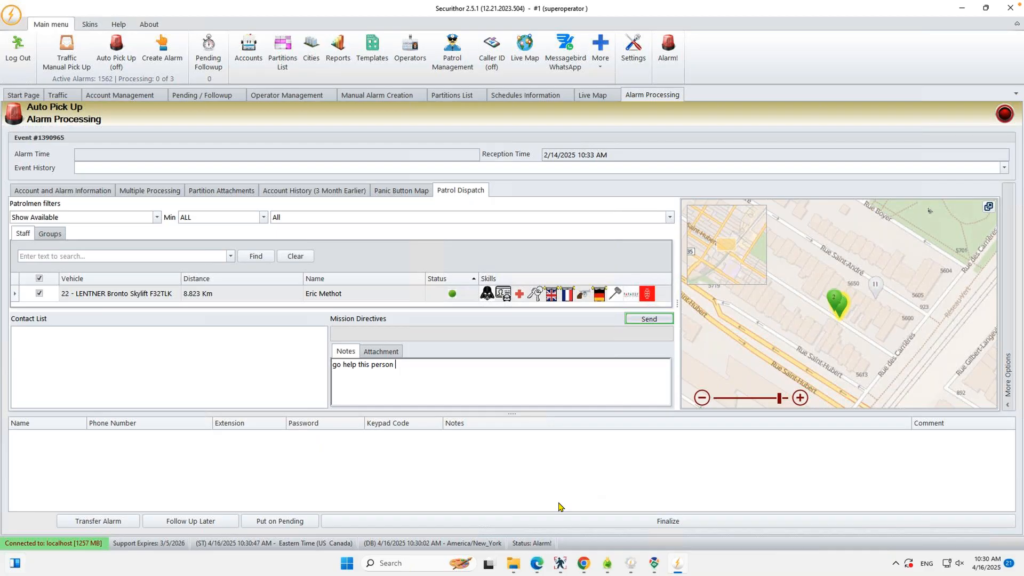
left_click(616, 524)
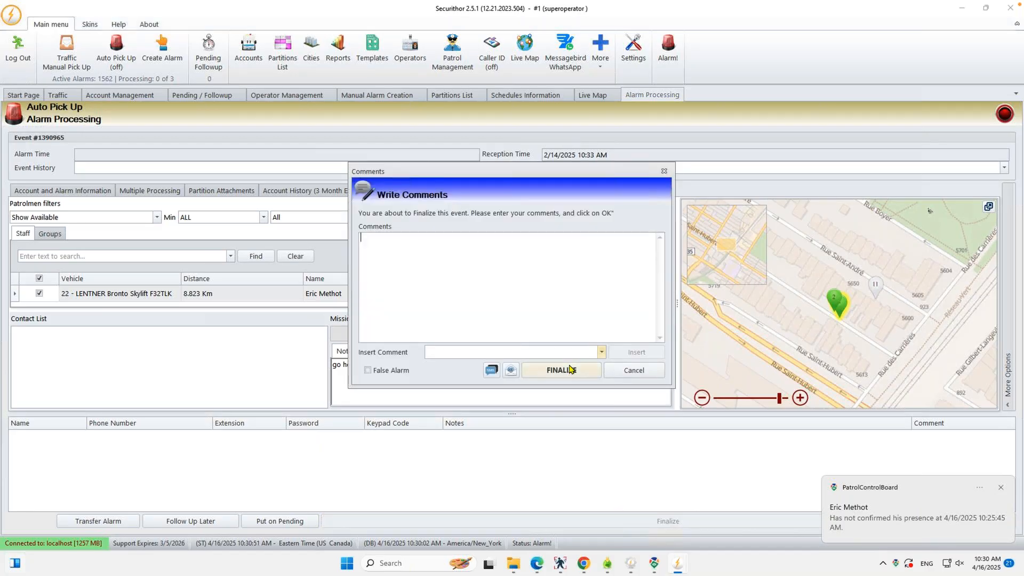
left_click(634, 370)
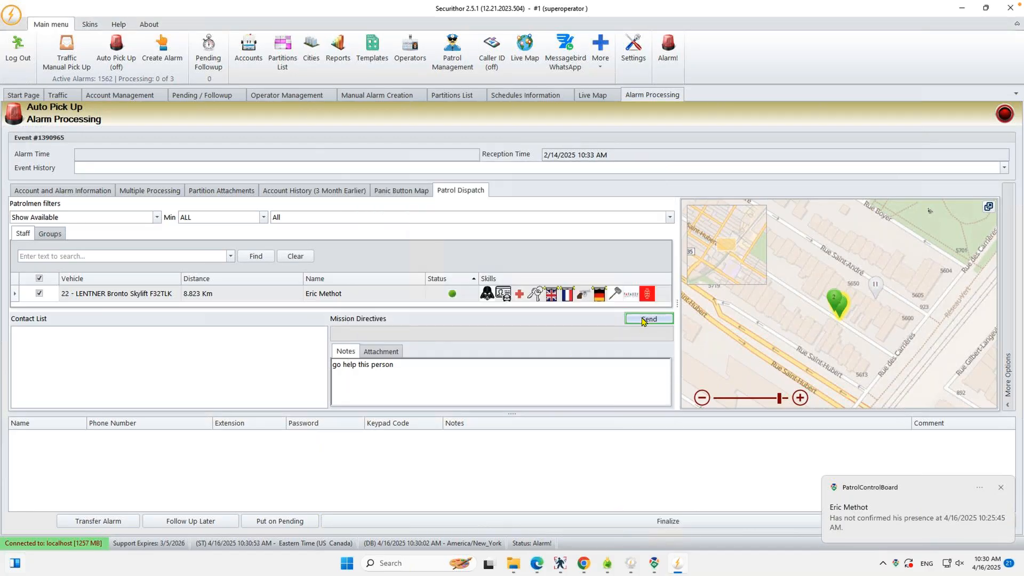
left_click(648, 319)
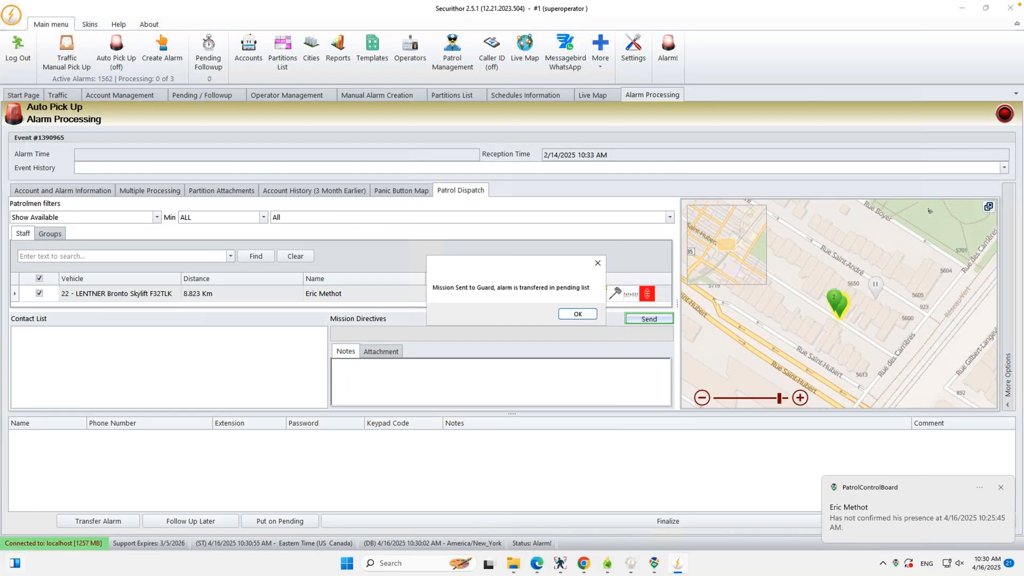
left_click(575, 314)
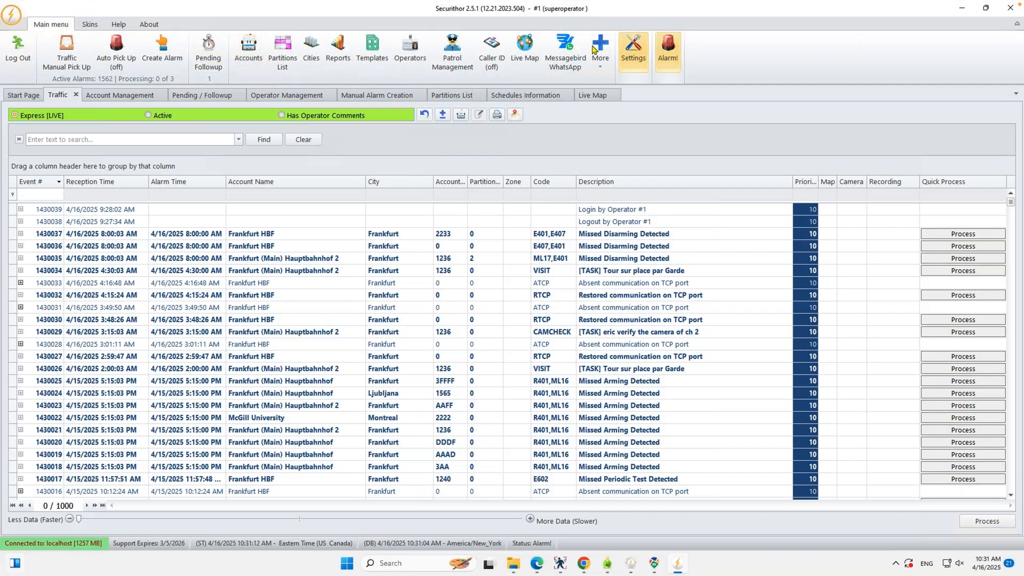
Step: Switch Remote Desktop to the NEW ROMANIAN 11020 2022 session showing UNIFI's live map
left_click(218, 6)
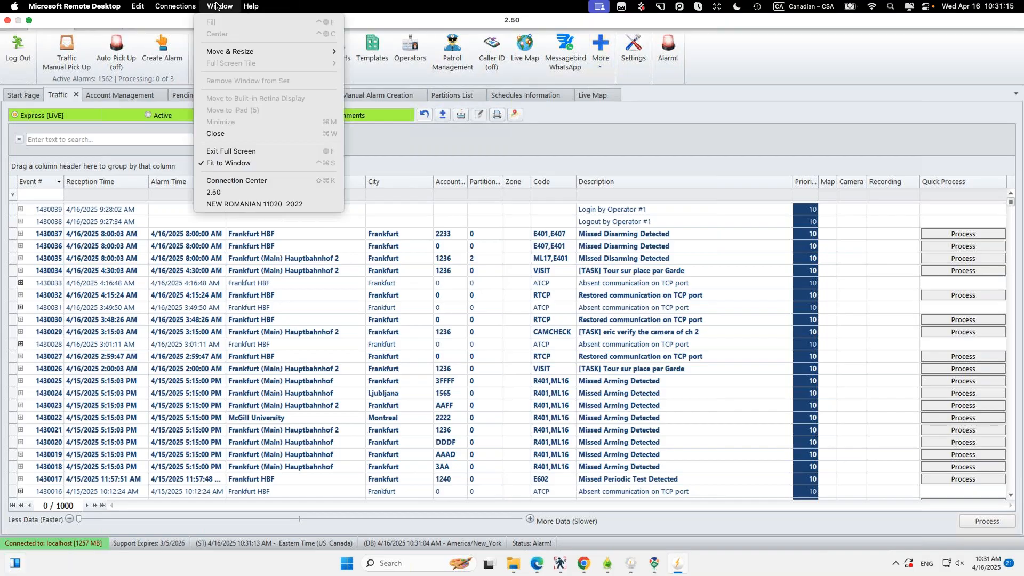
left_click(213, 207)
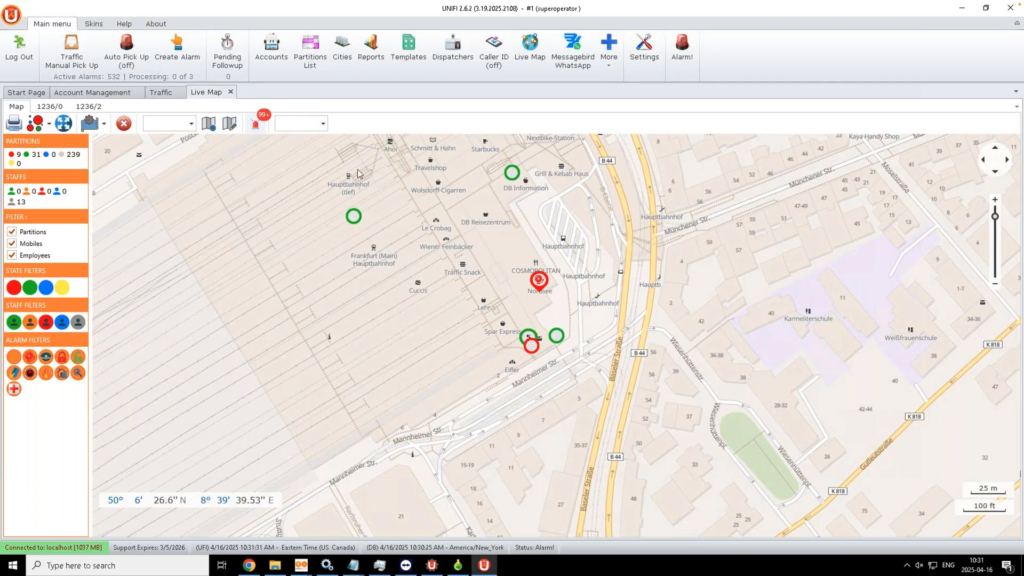
Step: Jump to the next alarm, list the Nordsee cluster's alarms, then return to the Traffic list
left_click(256, 126)
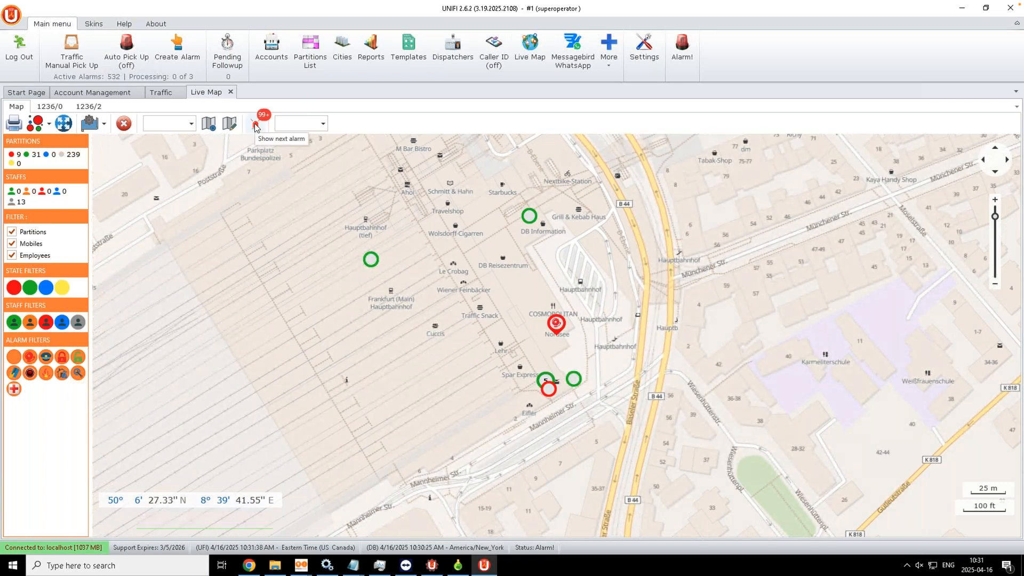
left_click(555, 324)
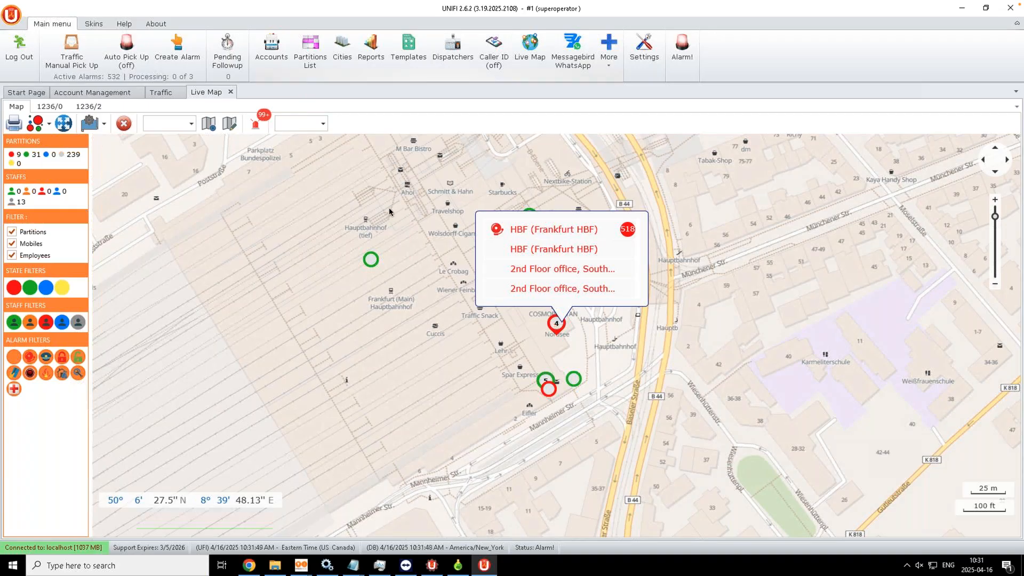
left_click(158, 93)
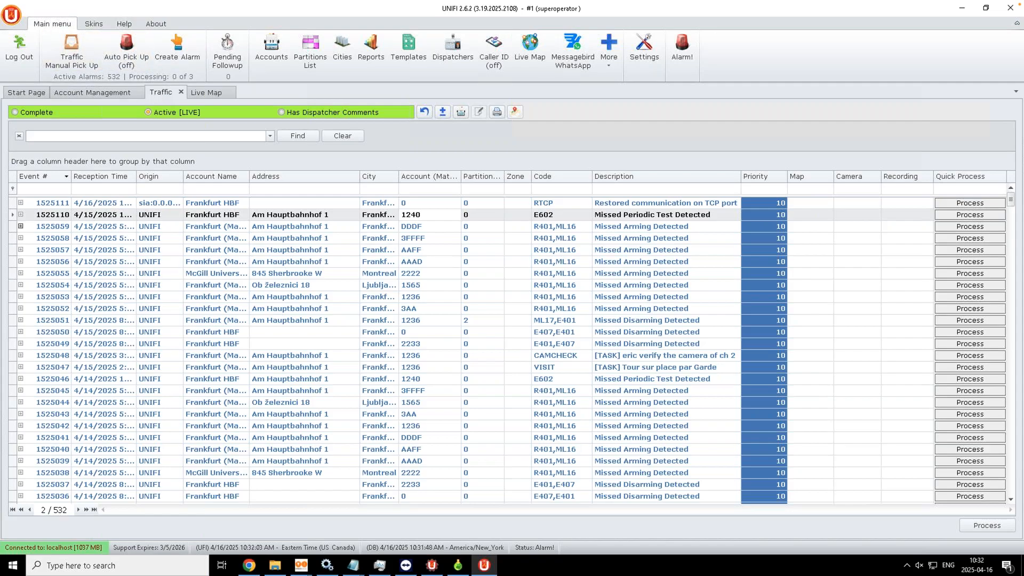
Step: Load account 1236, Frankfurt (Main) Hauptbahnhof 2, in Account Management and view its Alarm Codes
left_click(103, 93)
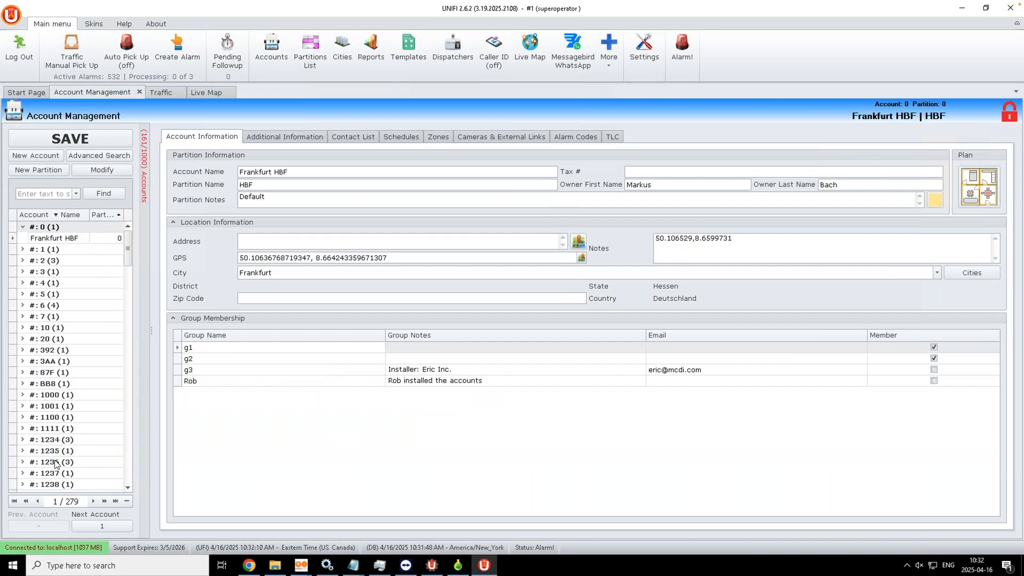
left_click(75, 462)
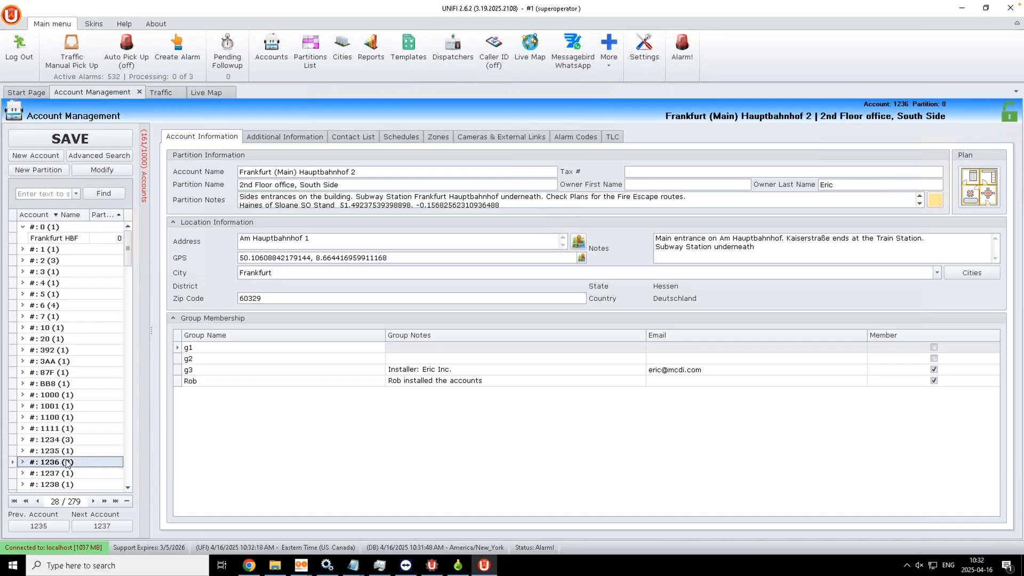
left_click(569, 140)
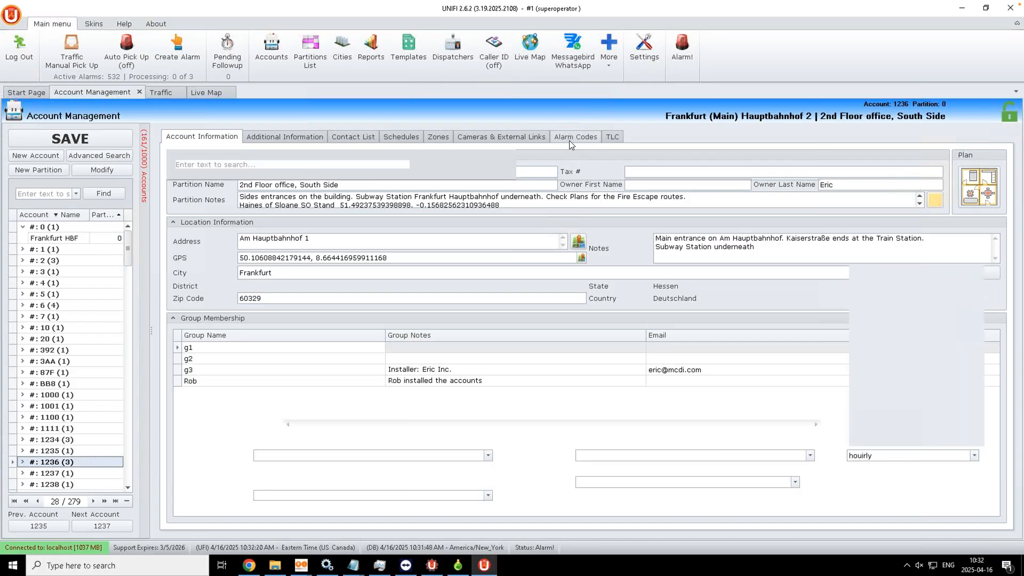
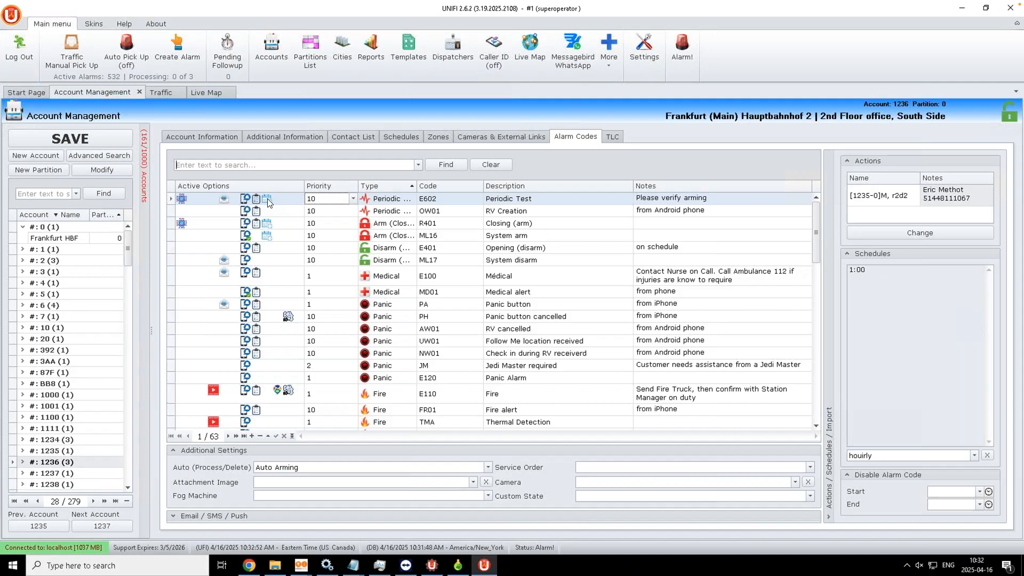
Step: Review E110 Fire's dispatch rule, nearest available team within 14200 meters, then cancel without changes
left_click(288, 395)
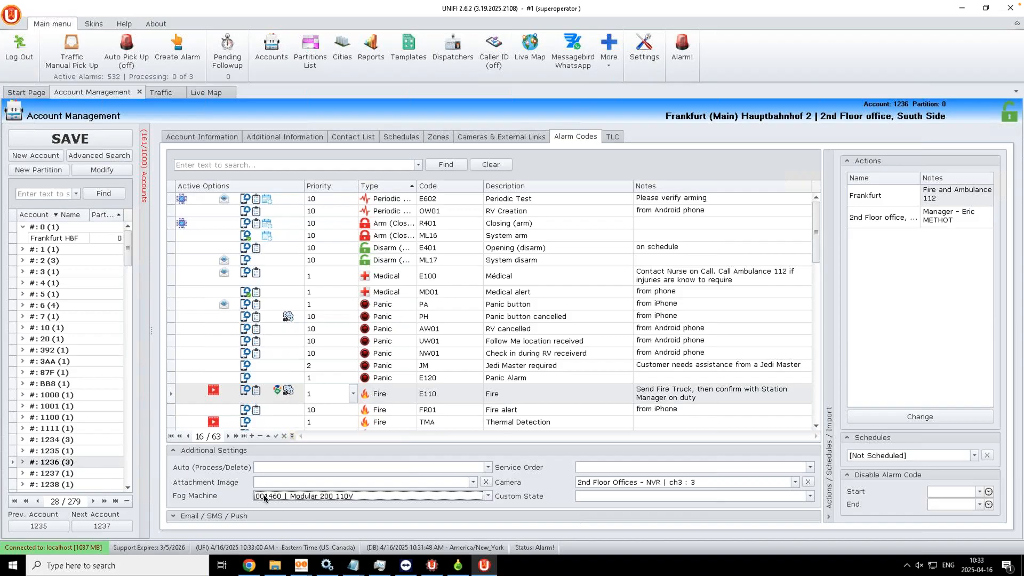
left_click(276, 393)
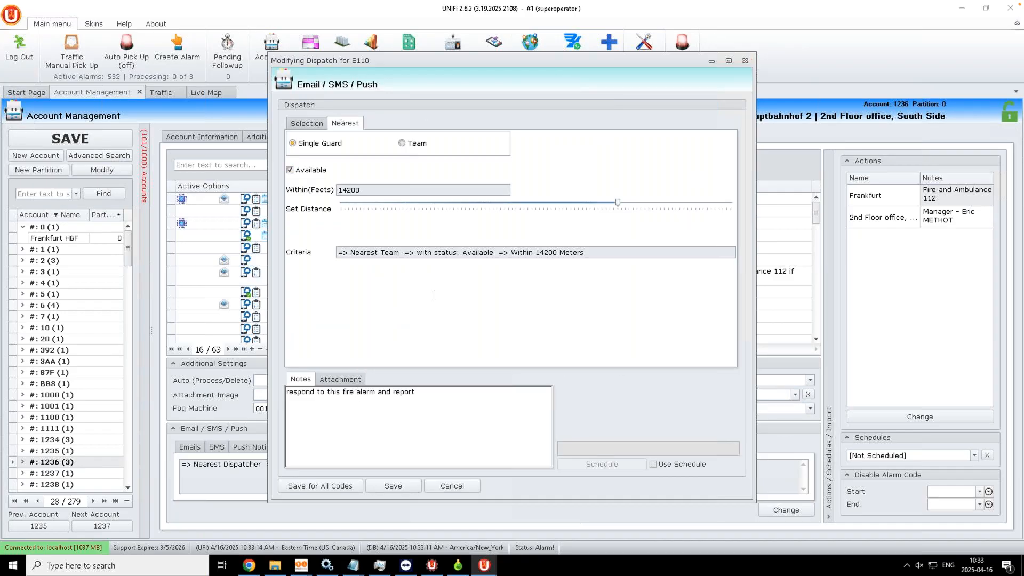
left_click(746, 62)
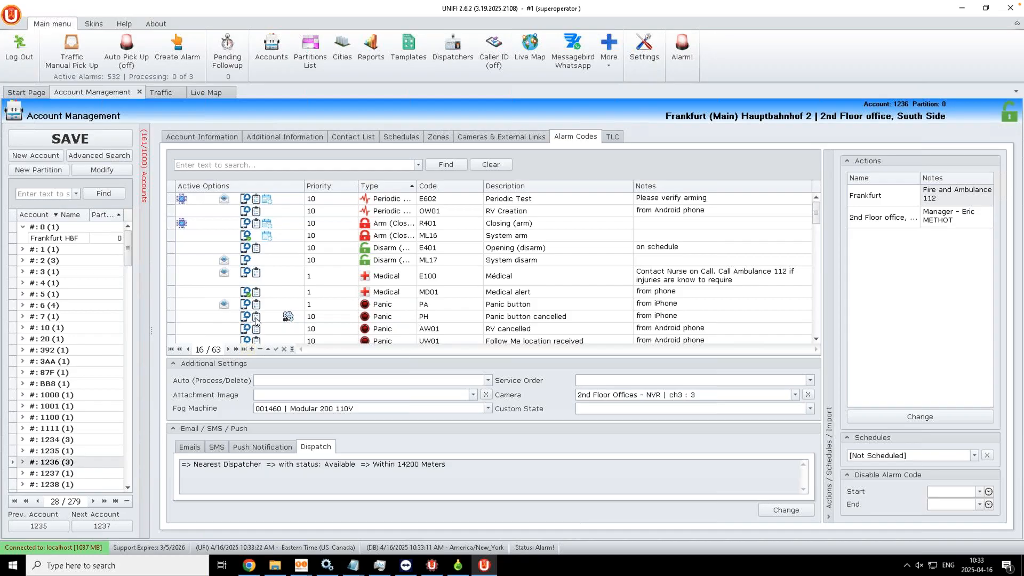
Step: Inspect ML16's push notification recipients and its 120 Response Delay, then close the dialog
left_click(266, 240)
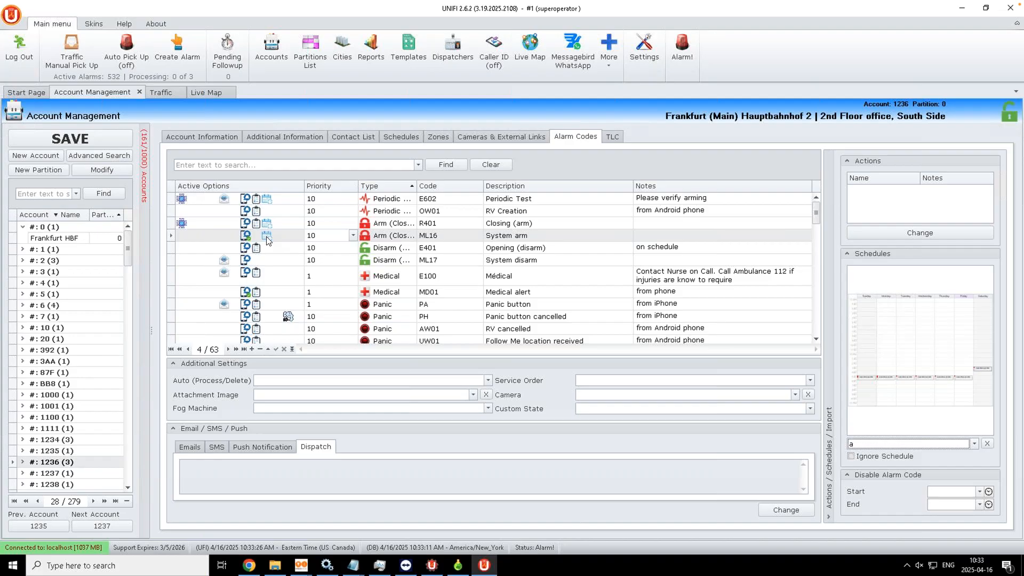
mouse_move(946, 317)
left_click(246, 236)
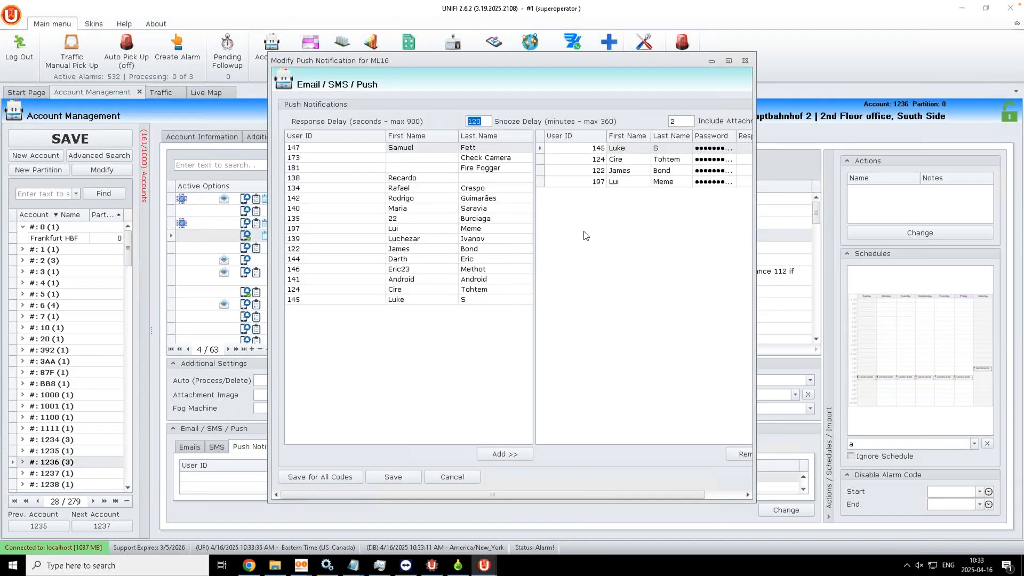
left_click_drag(873, 265, 907, 264)
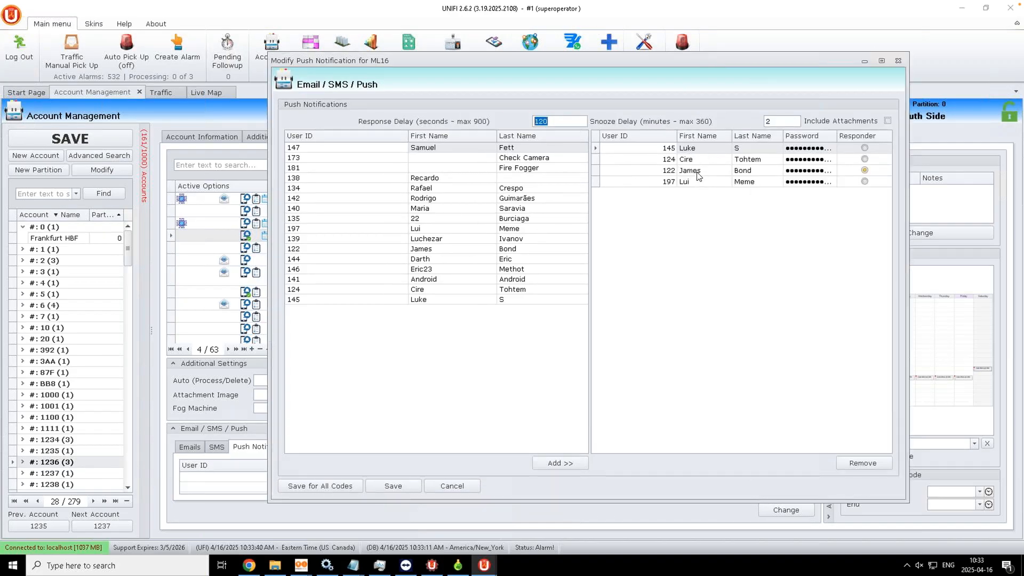
left_click(697, 175)
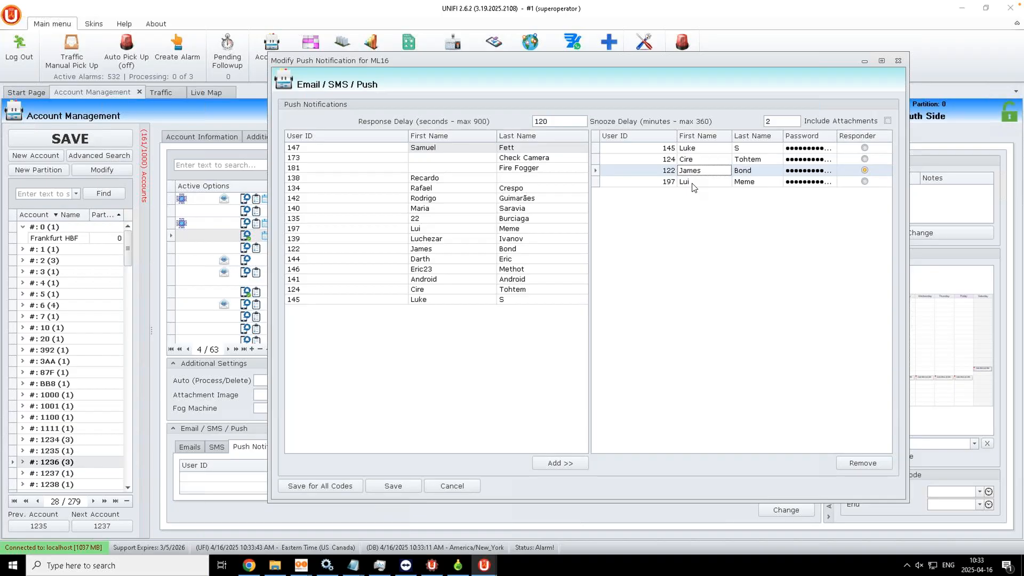
left_click(542, 122)
left_click(898, 62)
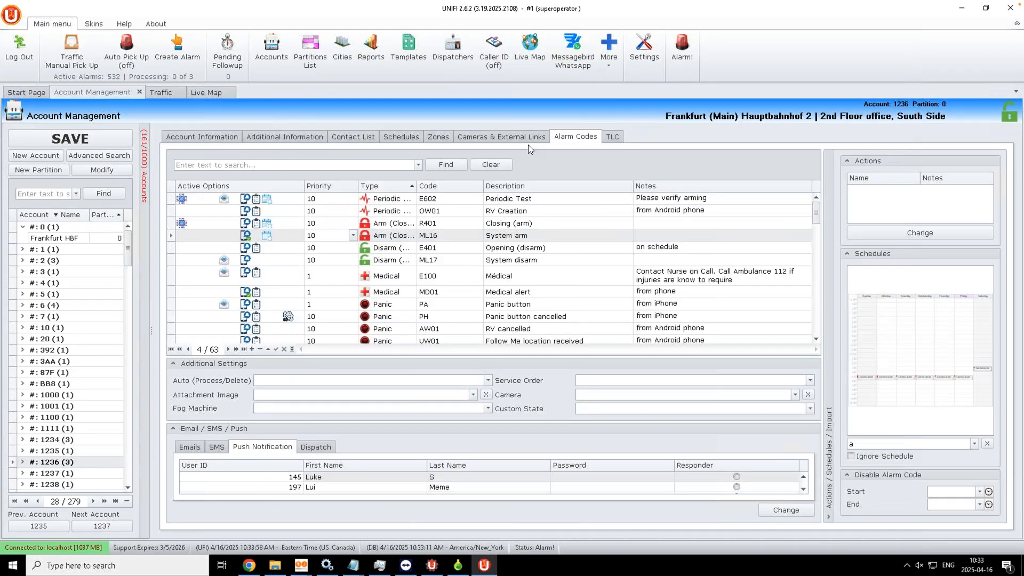
Step: Check R401's call list actions, keep Auto (Process/Delete) on Process, and show ML17's email recipients
left_click(255, 224)
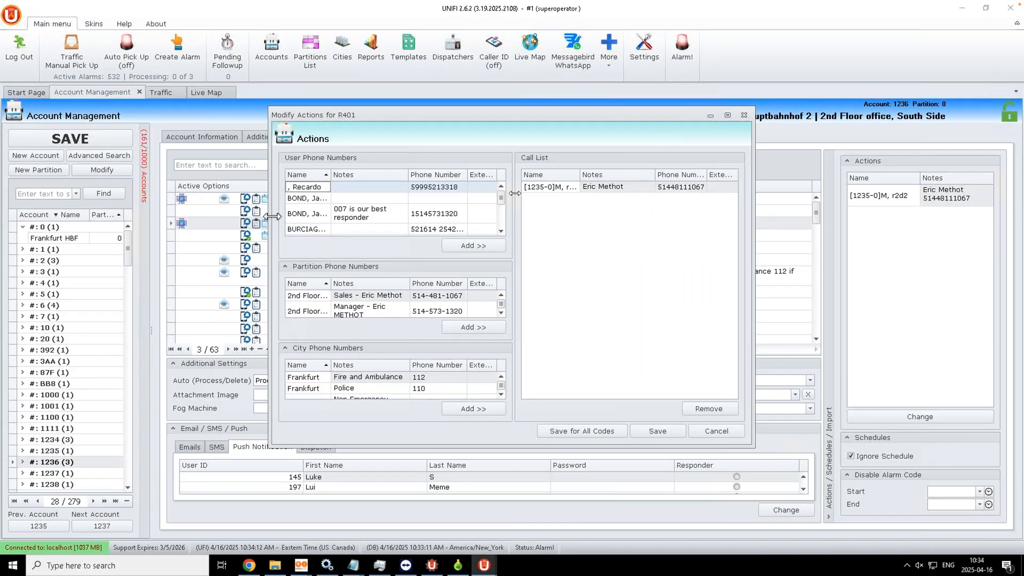
left_click(744, 116)
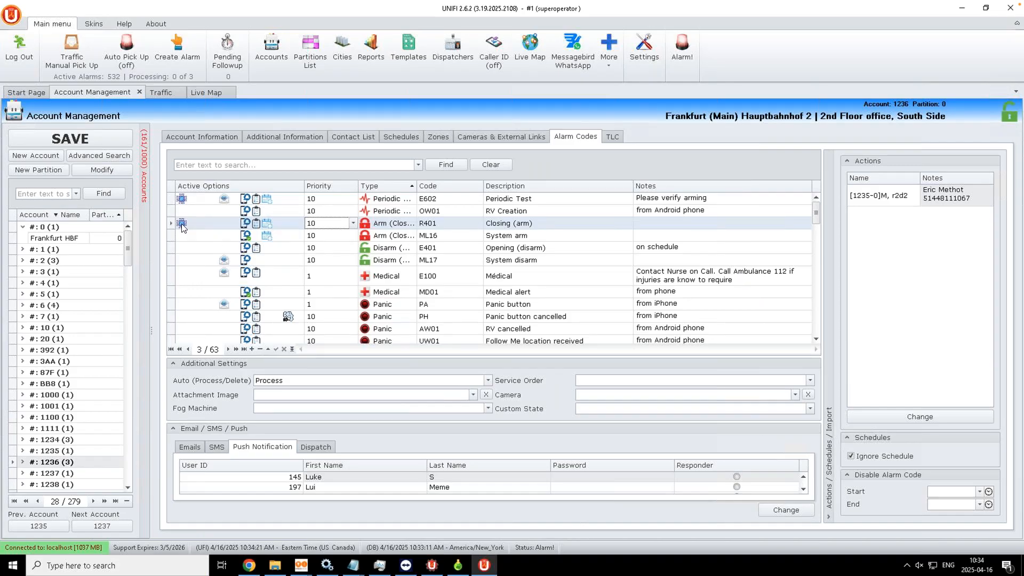
key("Tab")
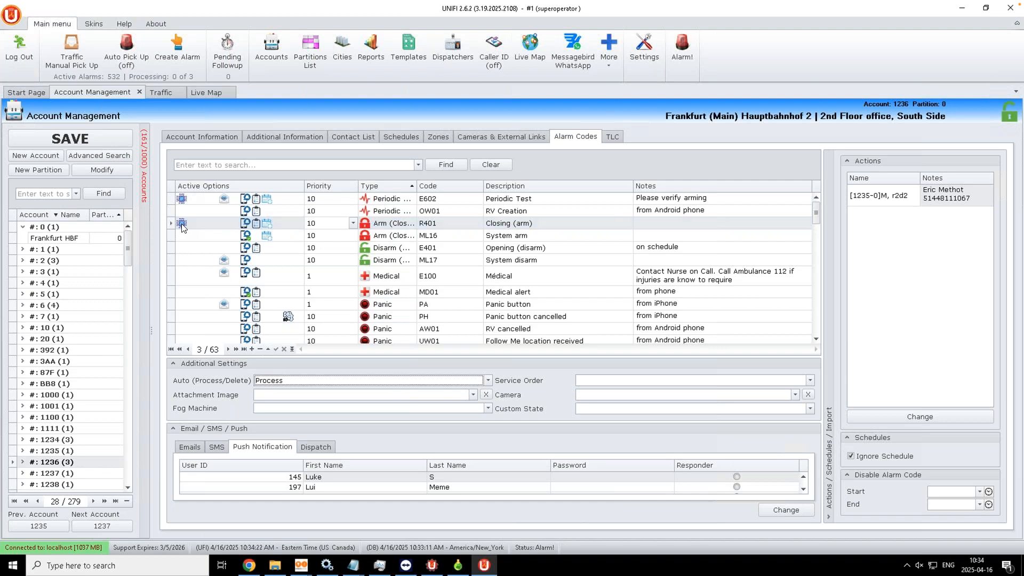
left_click(488, 380)
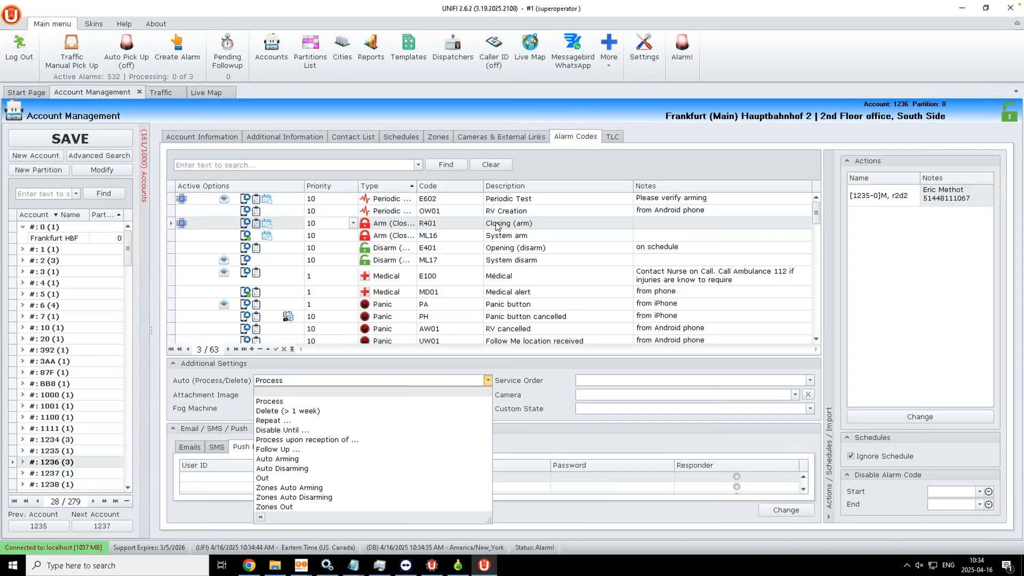
left_click(519, 365)
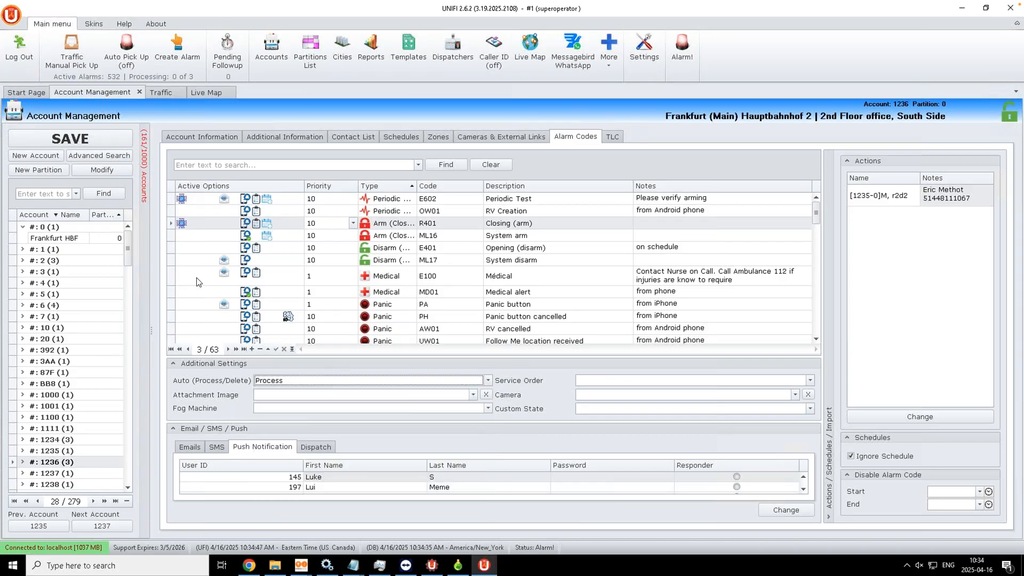
left_click(224, 260)
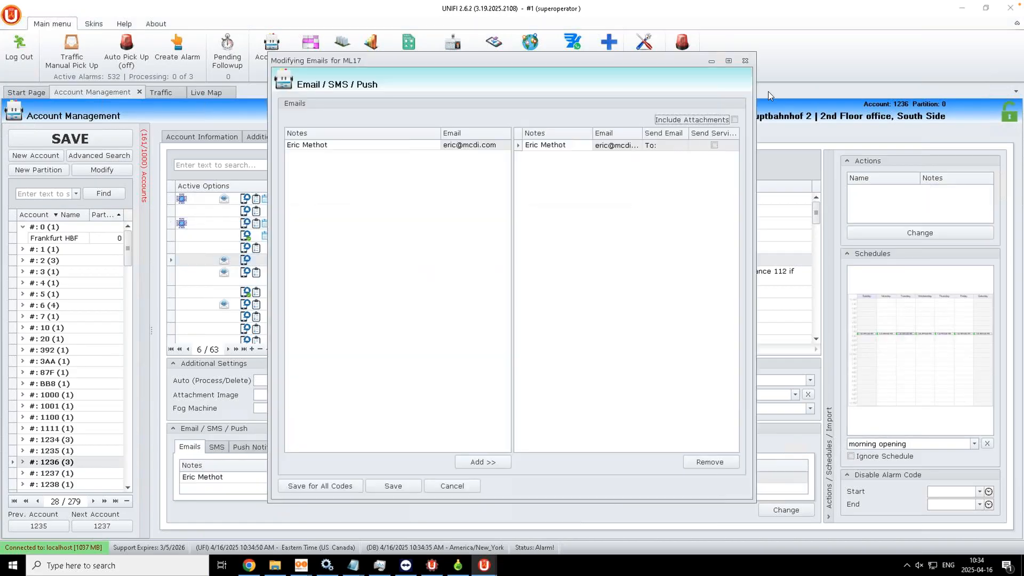
Step: Close ML17's email recipients and show E110 with camera 2nd Floor Offices - NVR | ch3 : 3
left_click(745, 60)
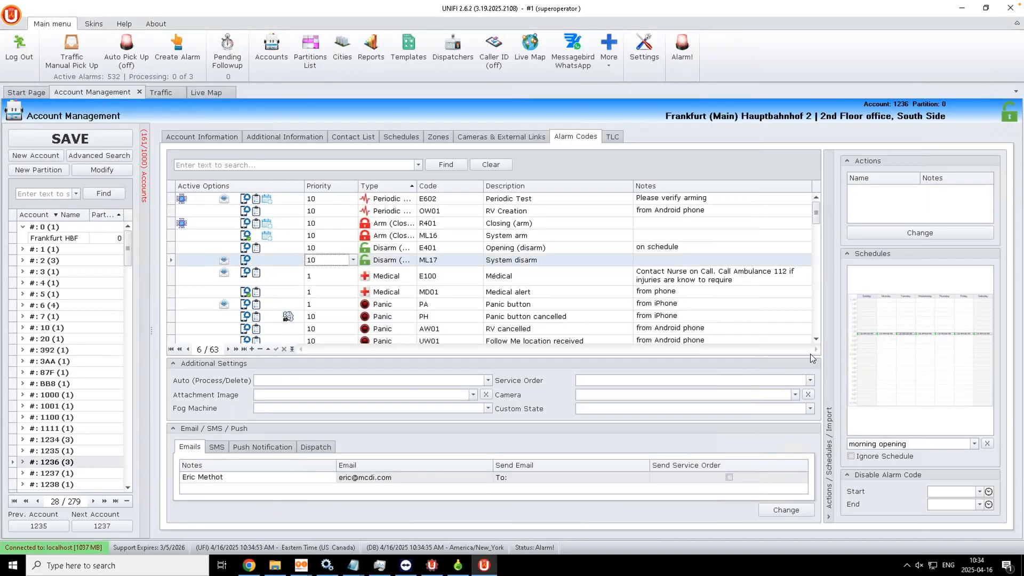
scroll(817, 336, "down", 3)
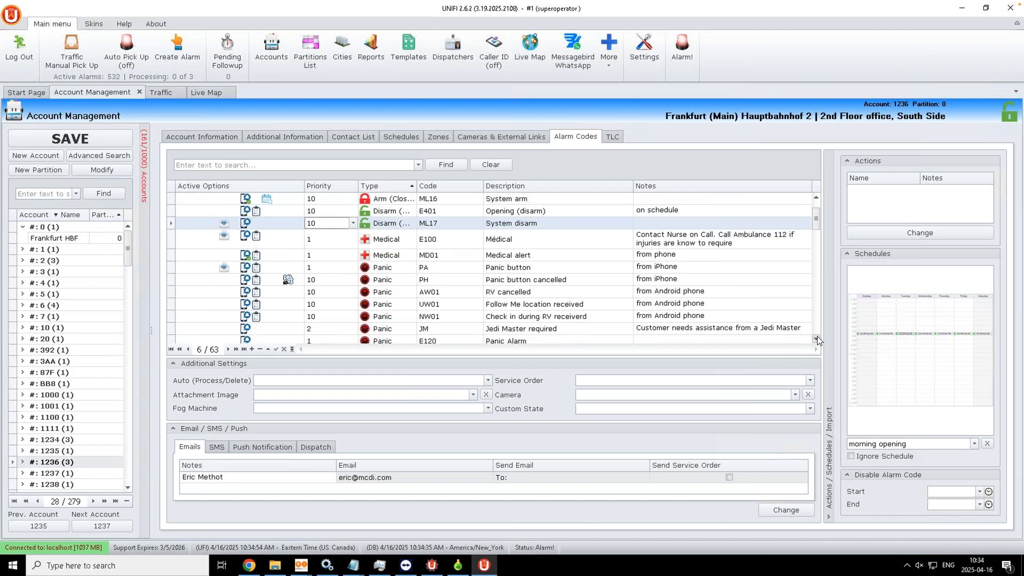
left_click(816, 338)
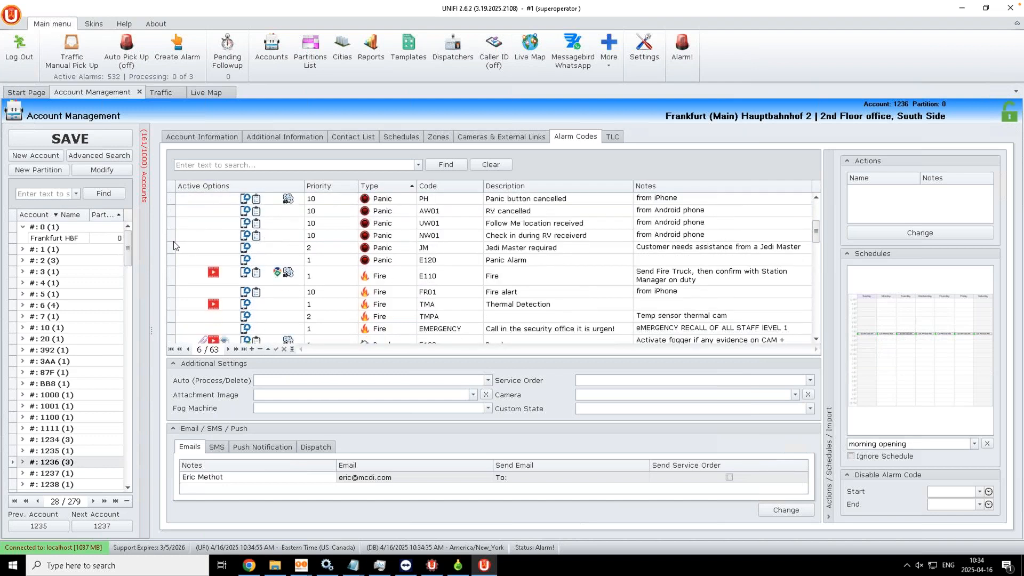
left_click(213, 275)
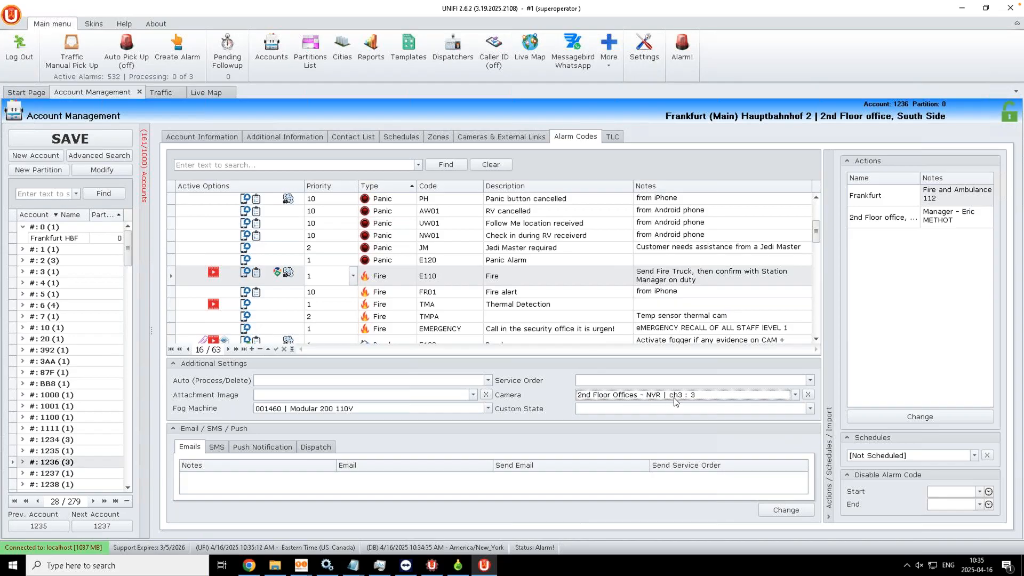
left_click(815, 339)
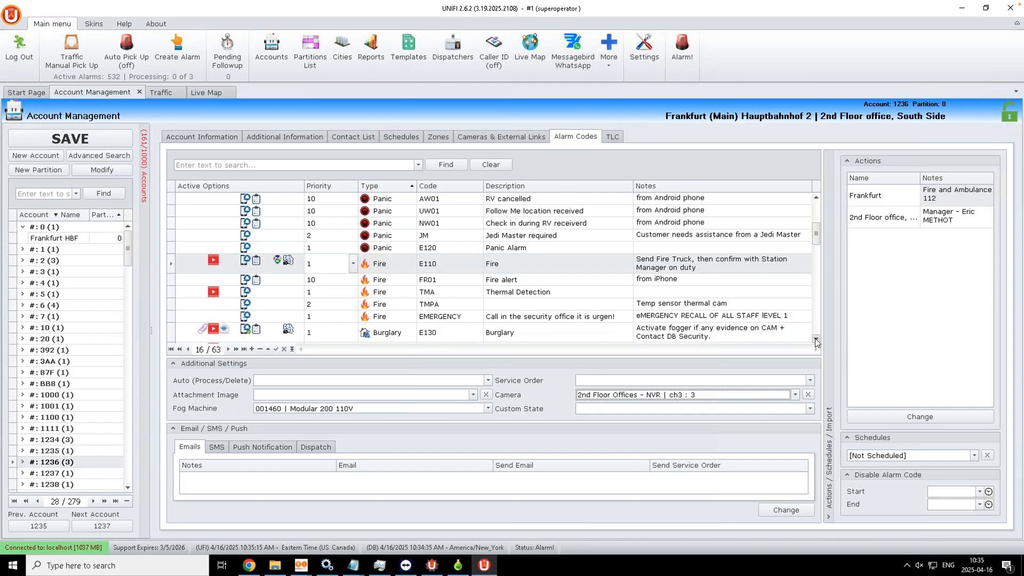
left_click(815, 339)
left_click(816, 339)
left_click(816, 339)
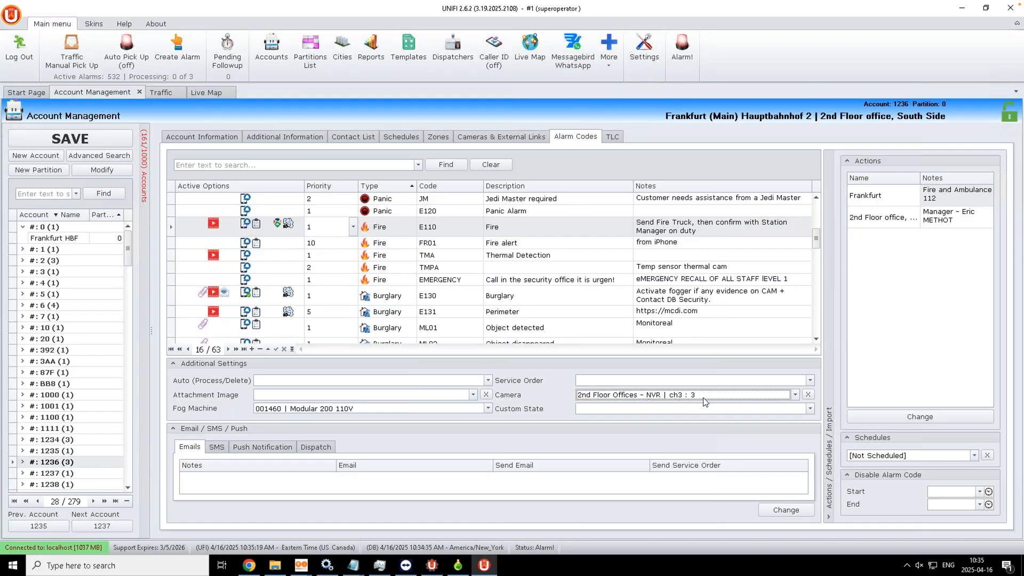
Step: Attach image 2nd floor office South Frankfurt HBF.jpg to Burglary code E130 and save
left_click(204, 294)
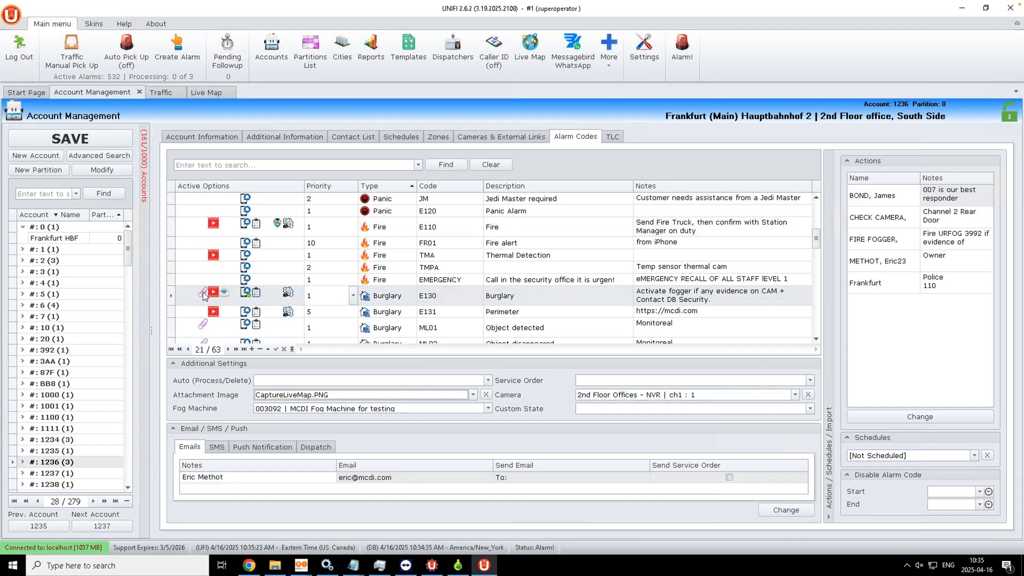
left_click(329, 395)
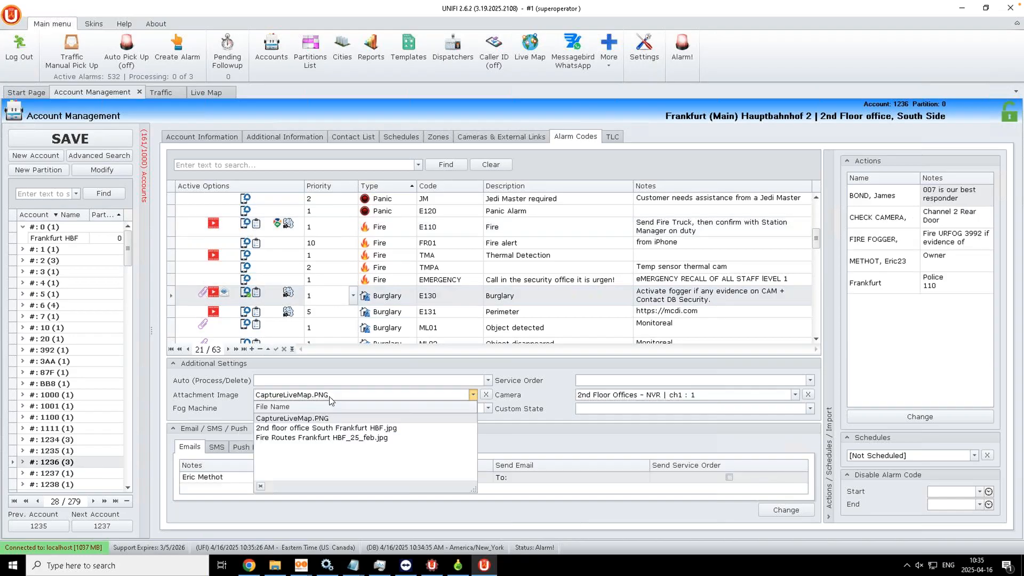
left_click(383, 428)
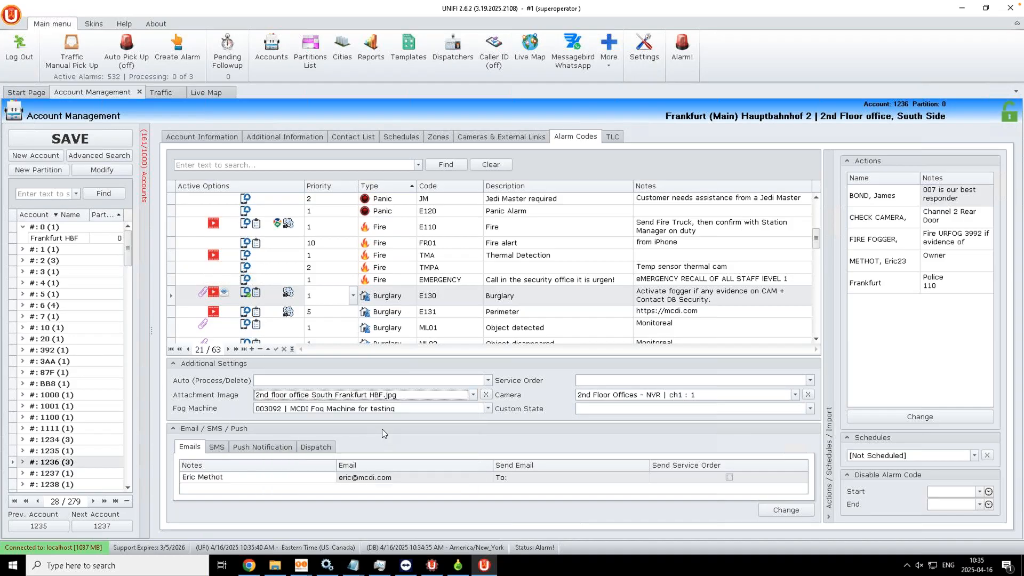
left_click(83, 141)
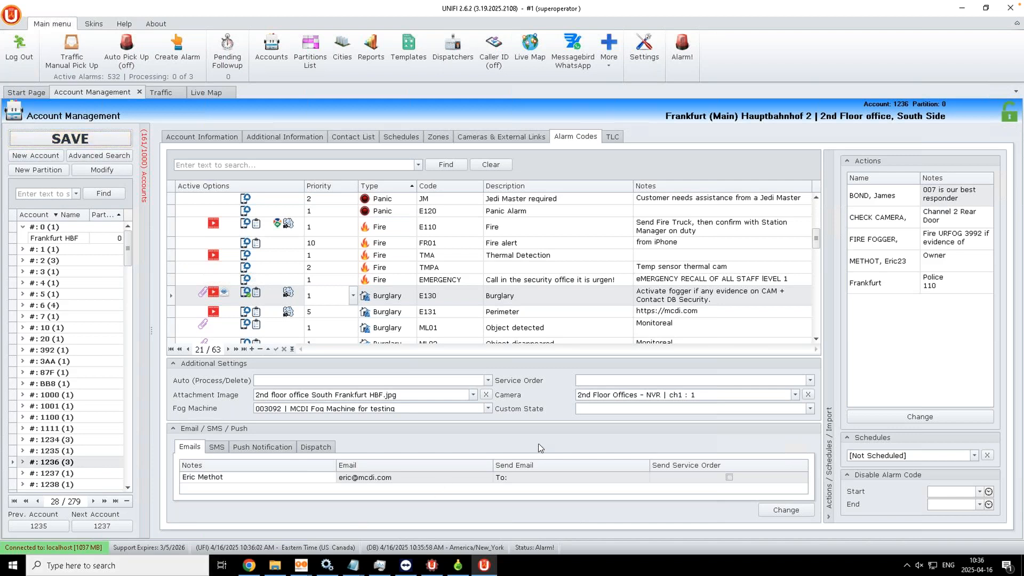
Step: Select code E301, open UNIFI's settings, then Securithor's settings in the other remote session
left_click(816, 339)
left_click(815, 340)
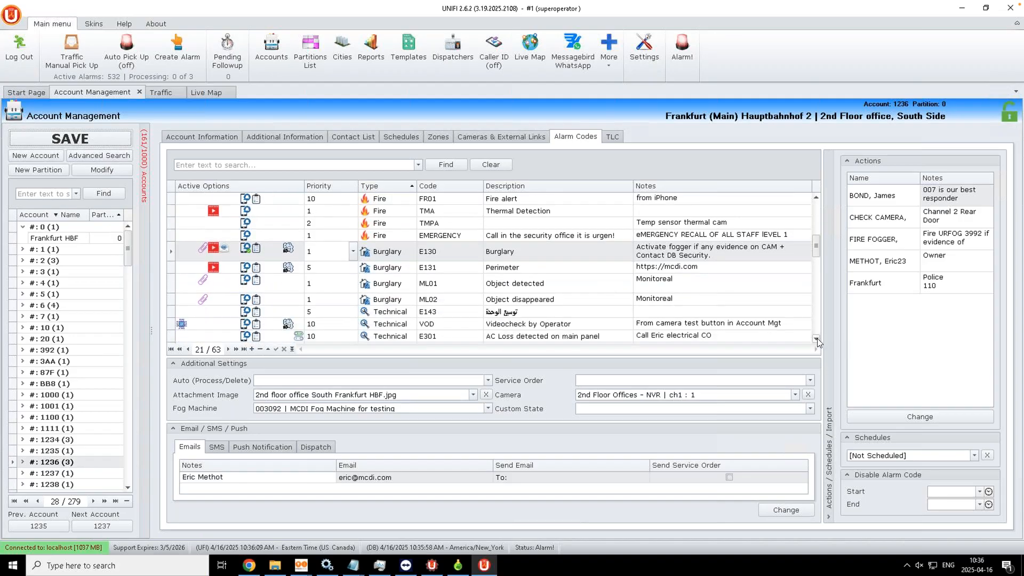
left_click(816, 339)
left_click(816, 339)
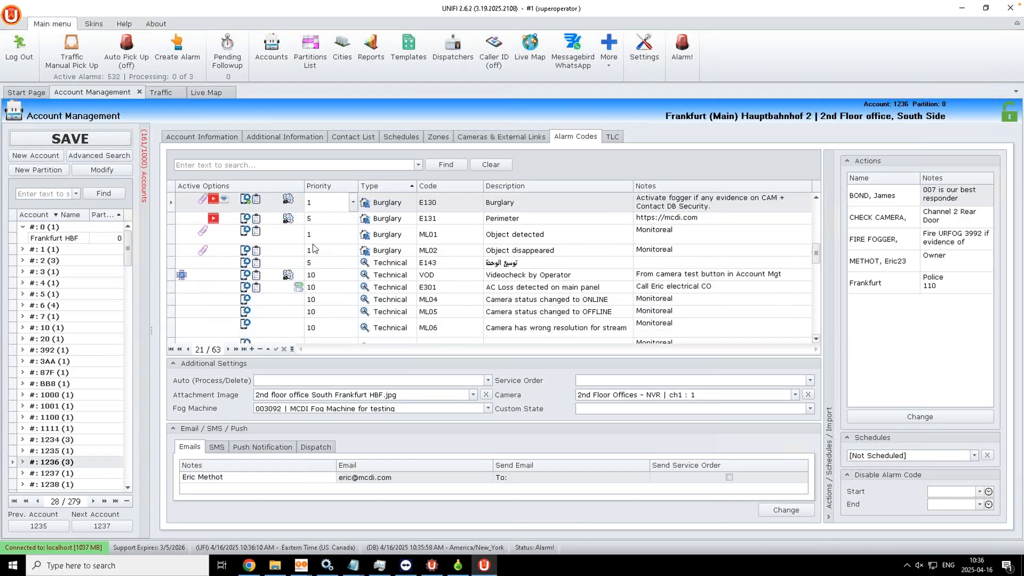
left_click(299, 290)
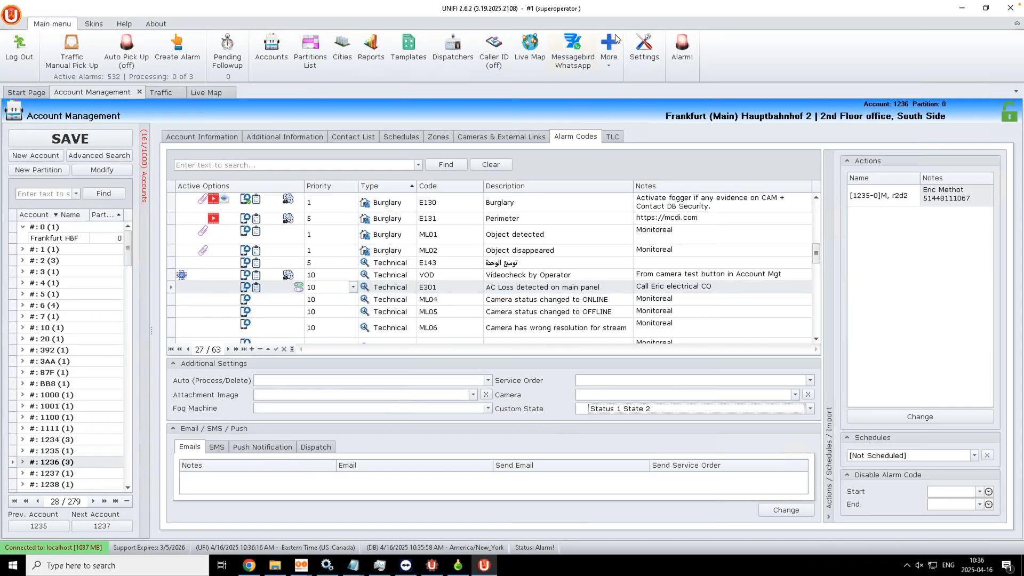
left_click(644, 62)
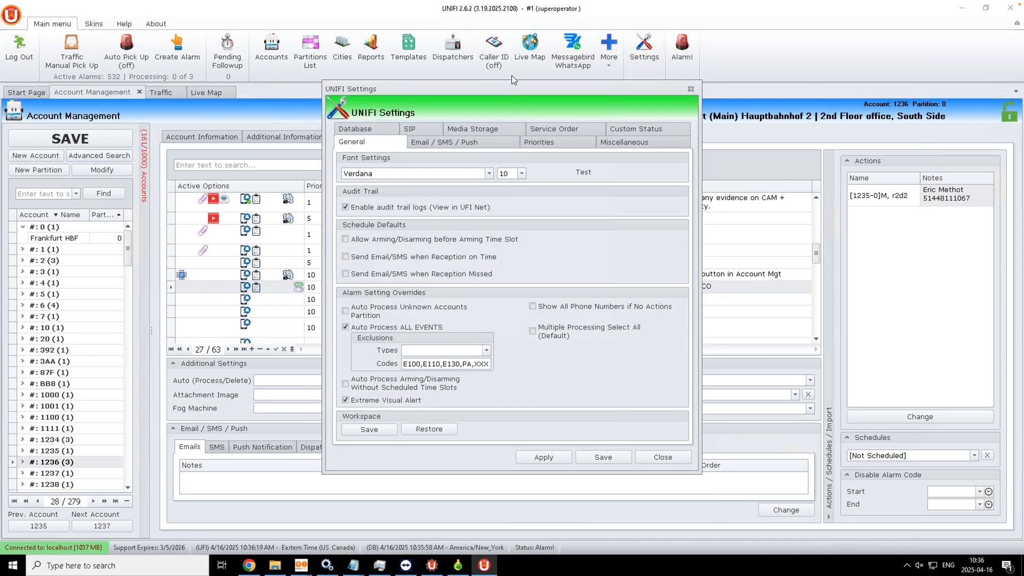
left_click(218, 6)
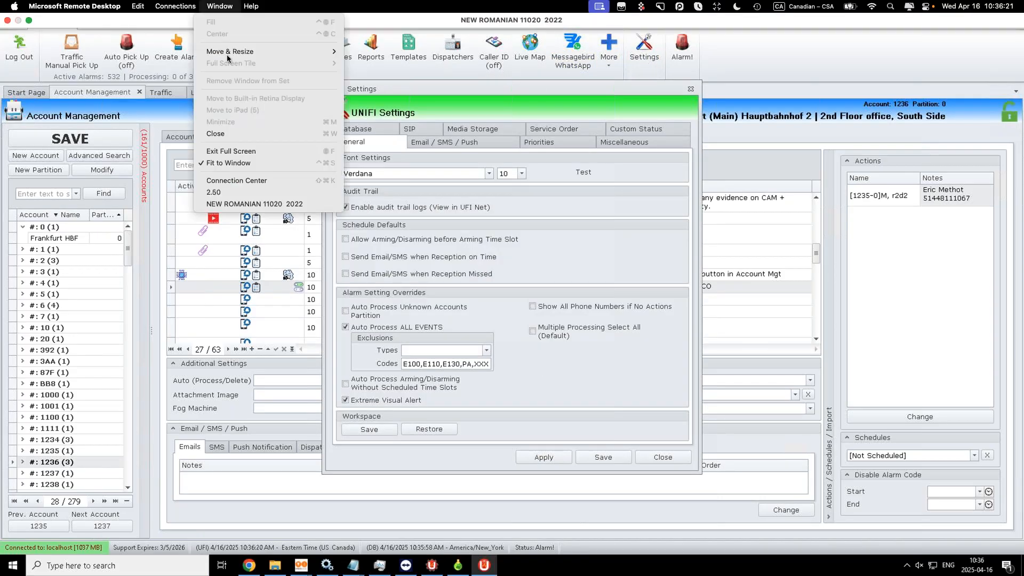
left_click(227, 193)
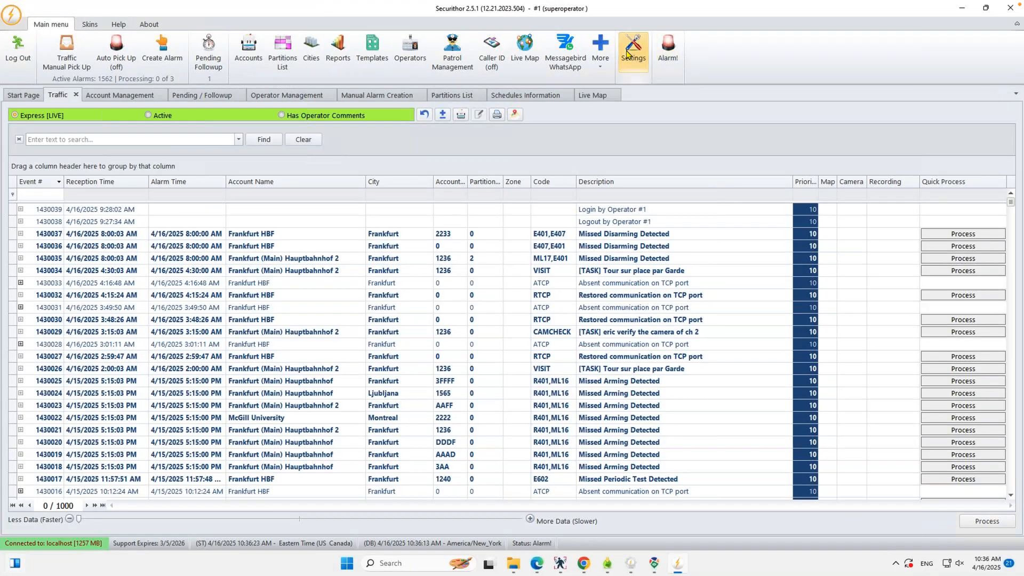
left_click(633, 54)
Step: View Securithor's Custom Status settings, then close both Settings windows across the two remote sessions
left_click(628, 128)
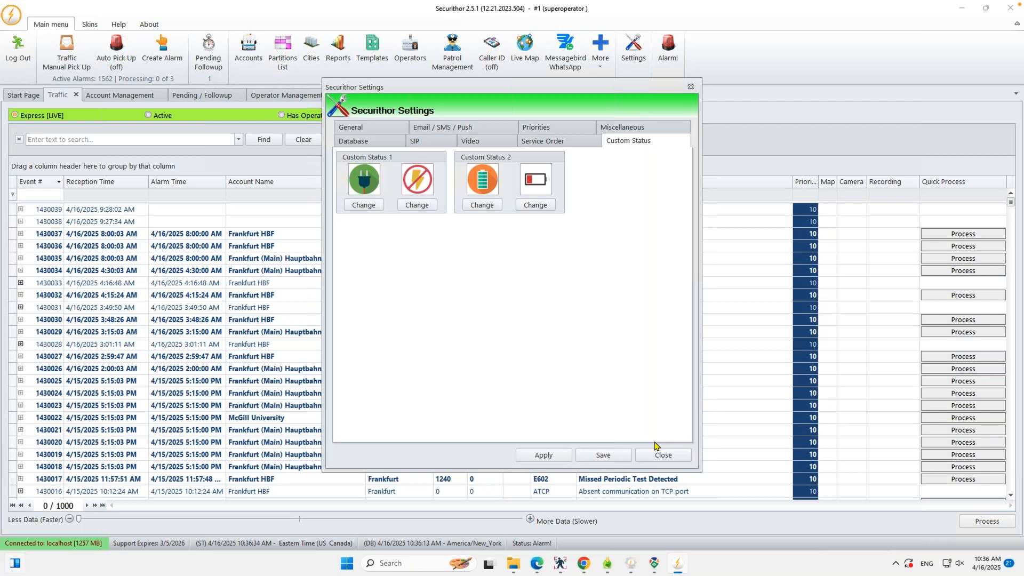
left_click(654, 459)
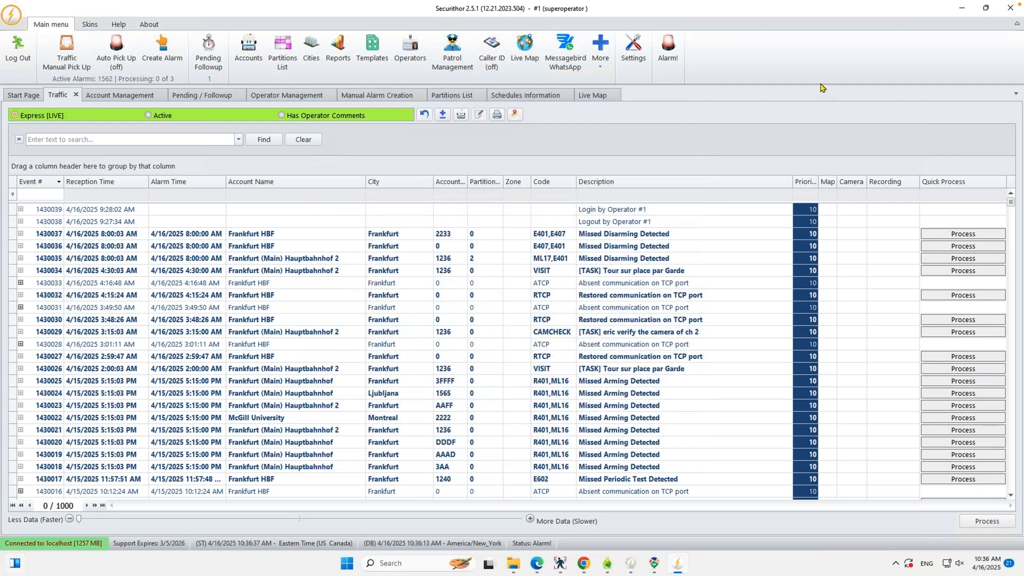
left_click(214, 4)
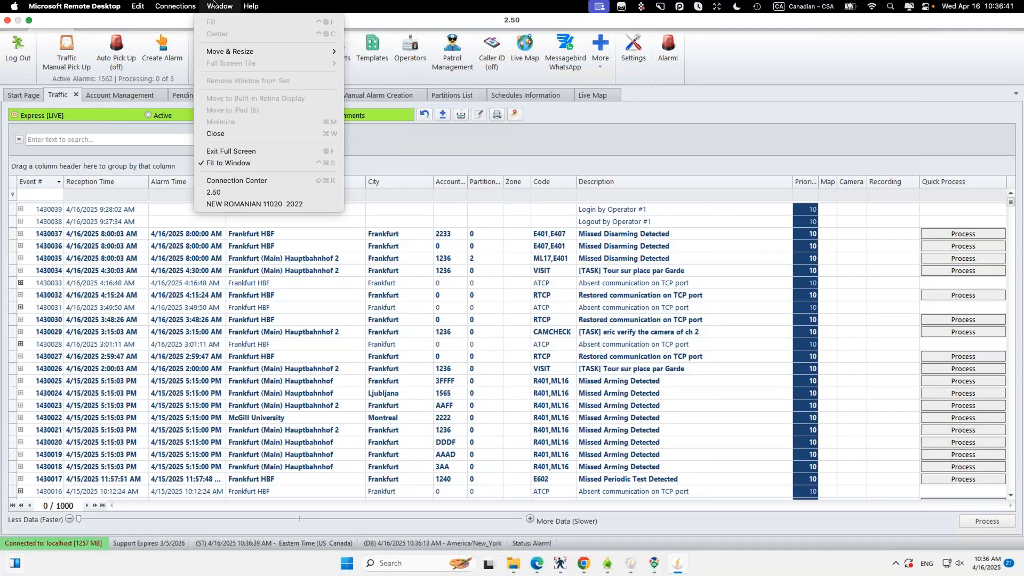
left_click(225, 204)
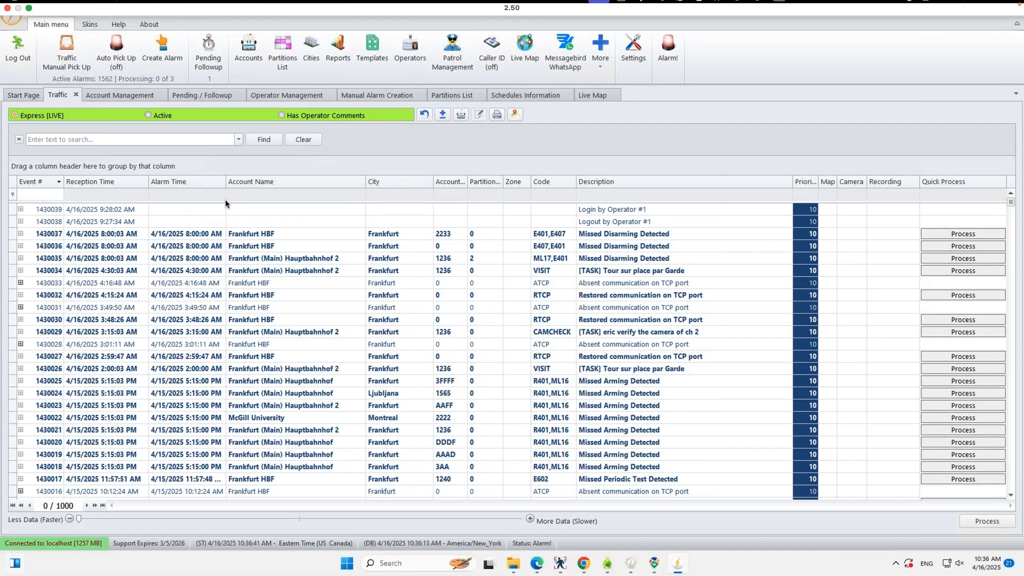
left_click(662, 457)
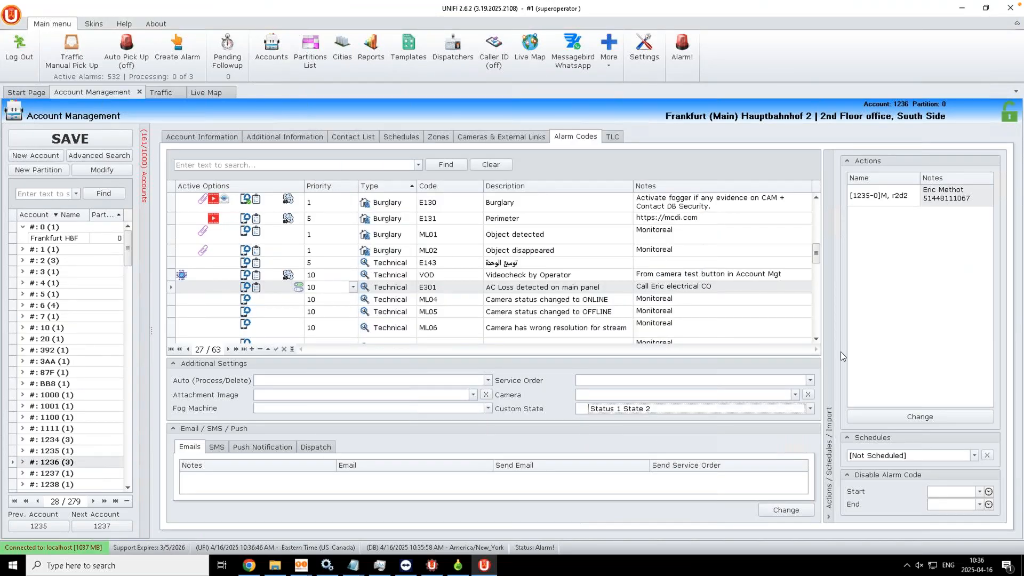
Step: Select the VIDEOTOUR alarm code further down the grid to see its camera and schedule
left_click(815, 340)
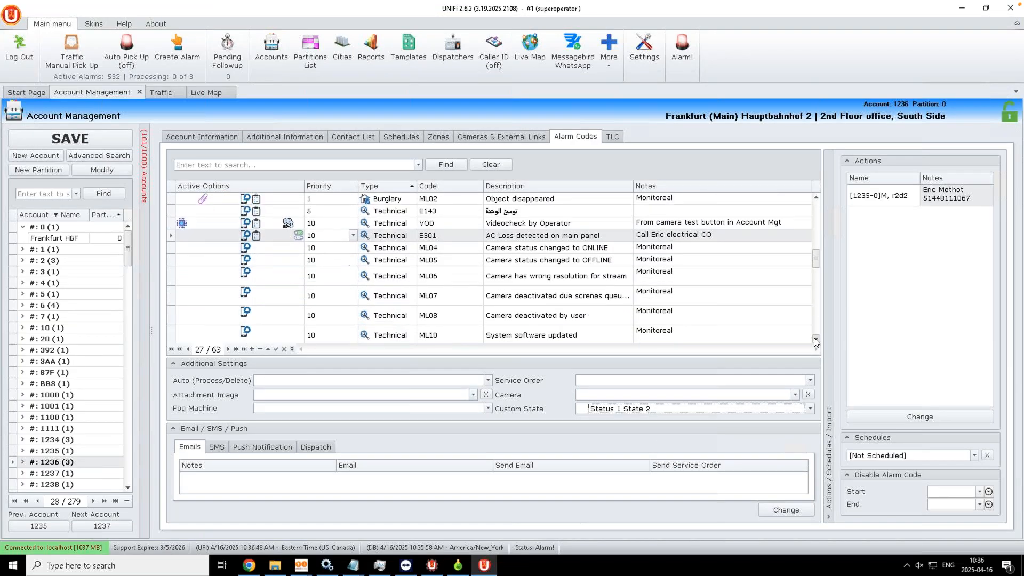
scroll(449, 284, "down", 3)
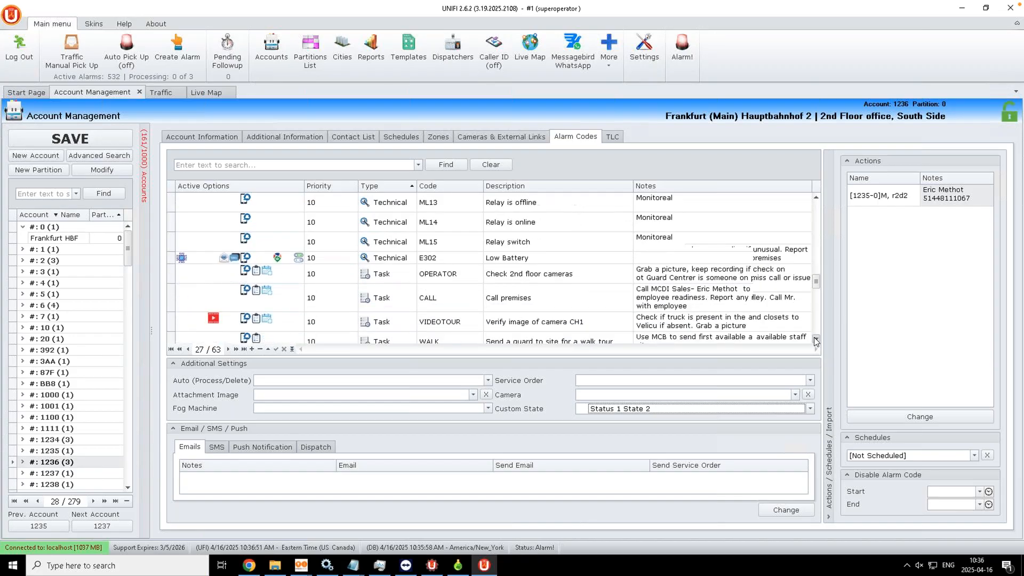
left_click(400, 269)
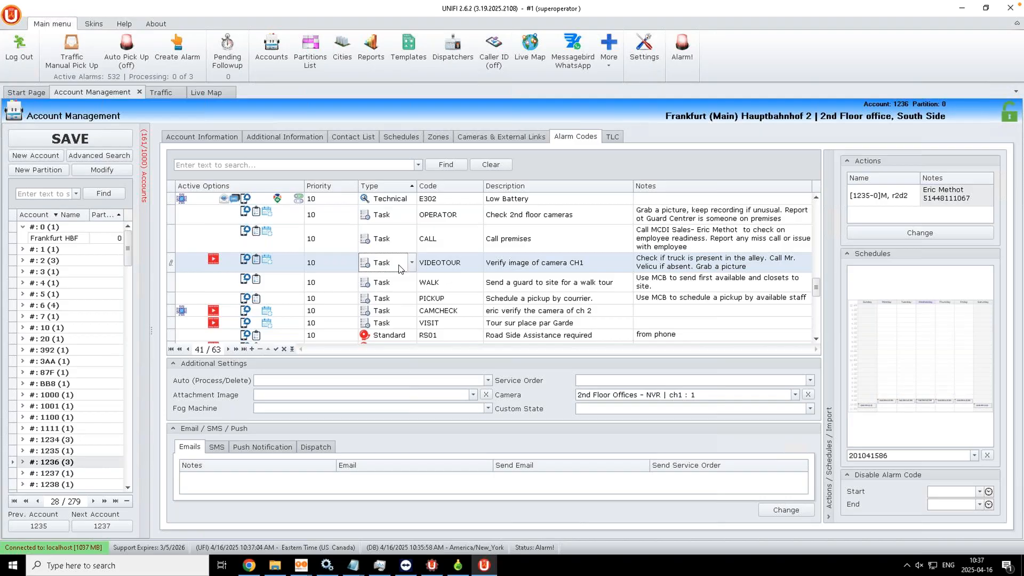
mouse_move(936, 363)
left_click(399, 137)
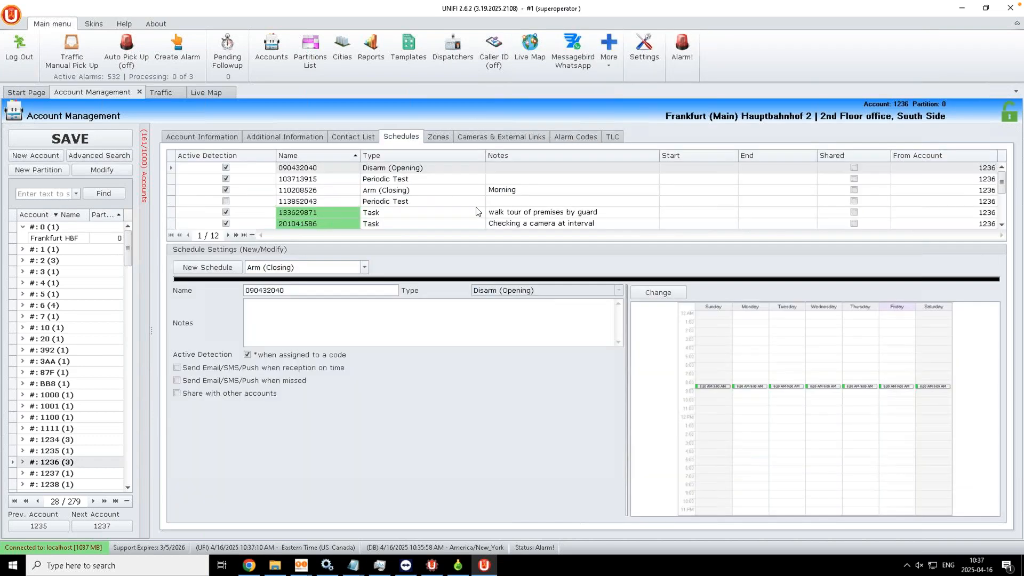
left_click(387, 213)
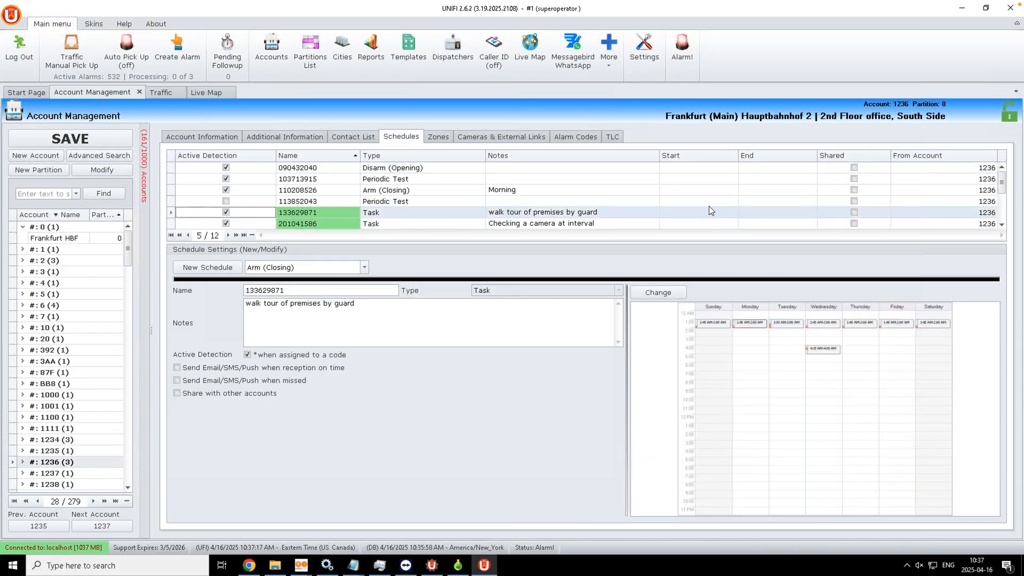
left_click(1002, 225)
left_click(1002, 224)
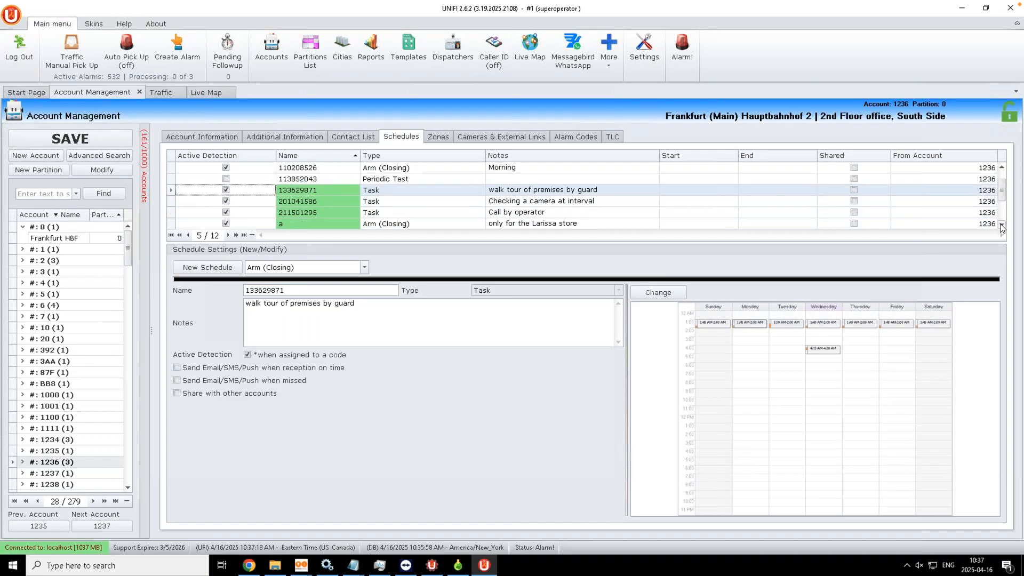
left_click(1002, 225)
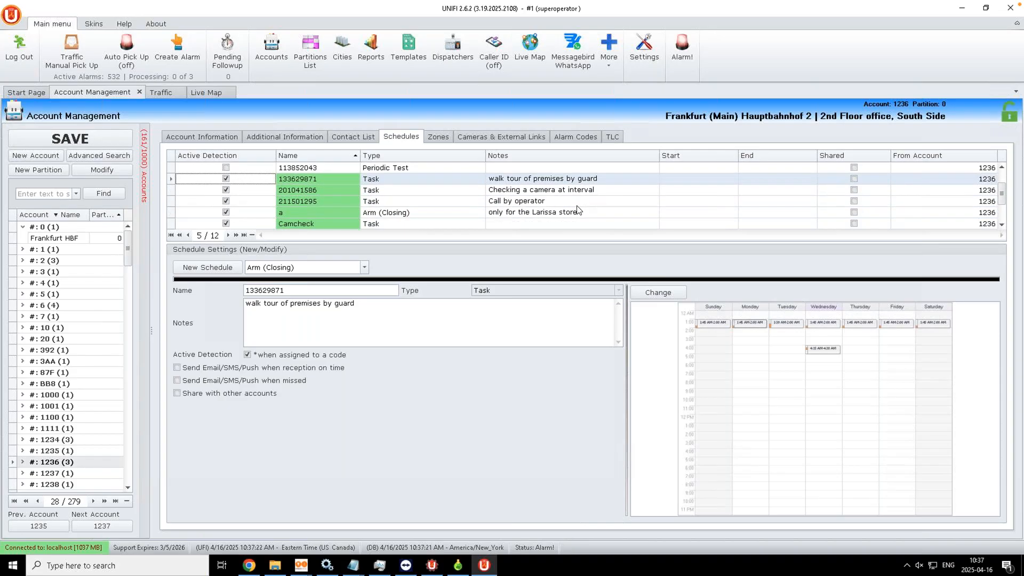
left_click(527, 192)
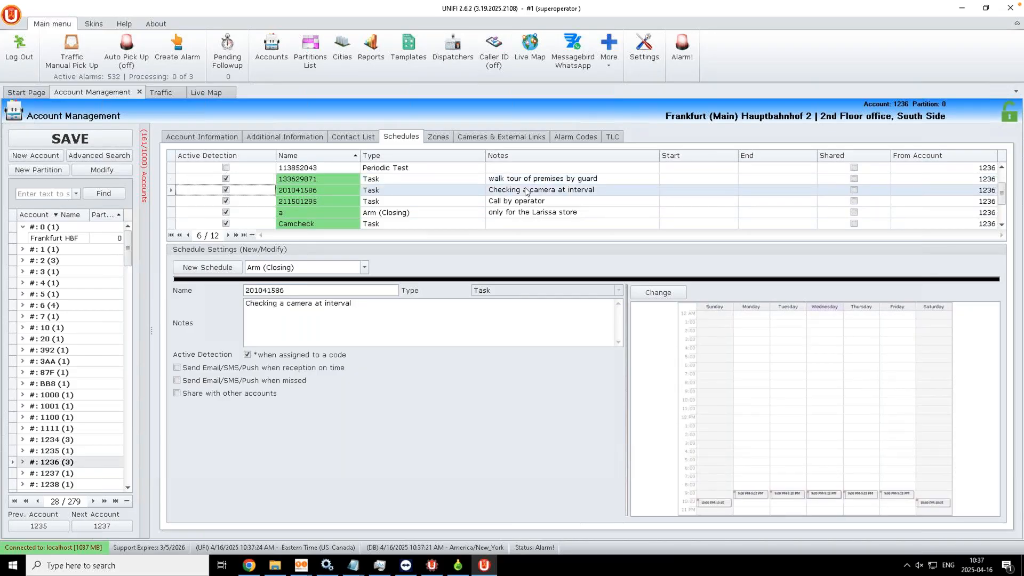
mouse_move(712, 500)
left_click(576, 137)
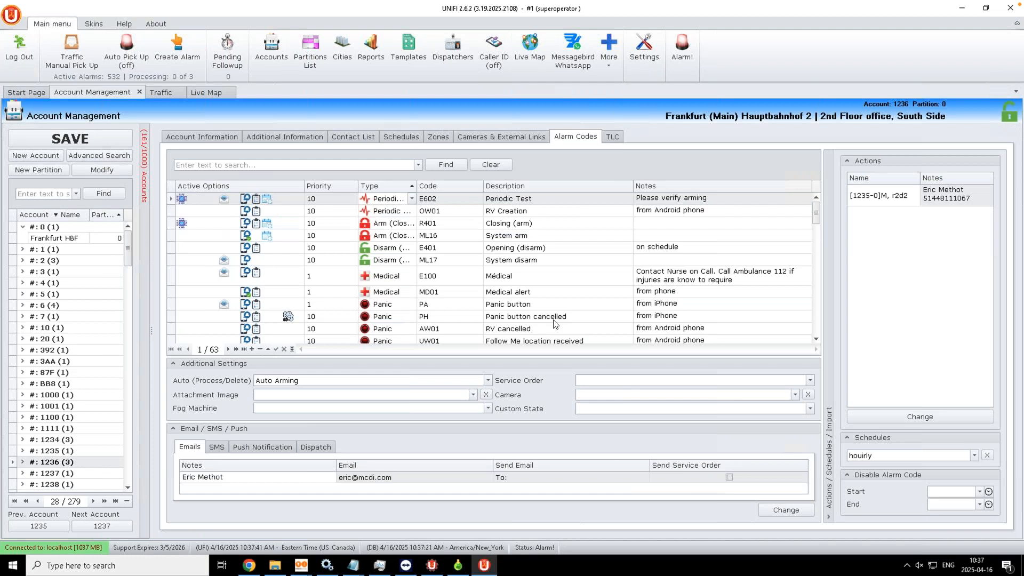
left_click(815, 340)
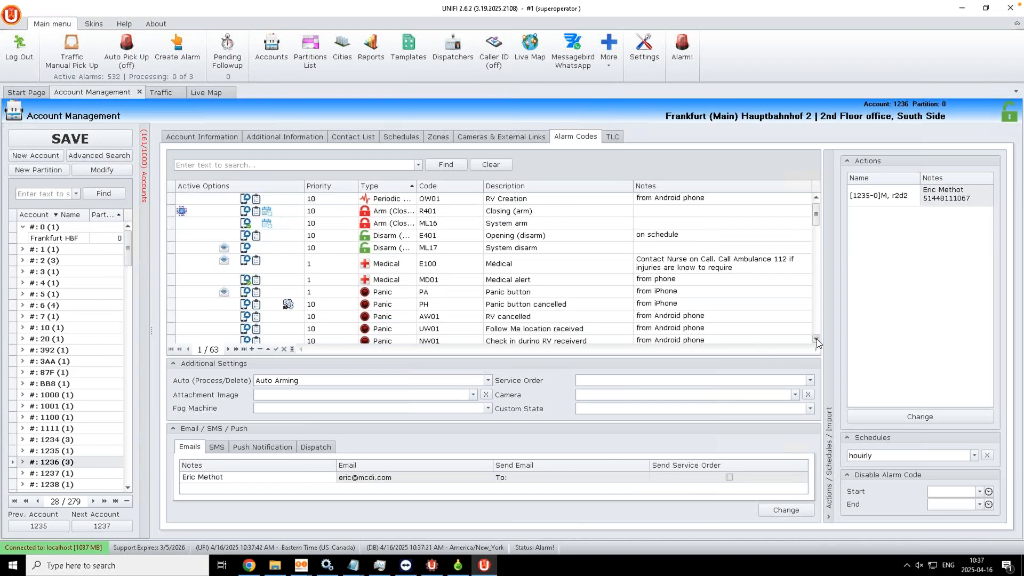
left_click(817, 340)
left_click(816, 340)
left_click(817, 340)
left_click(816, 340)
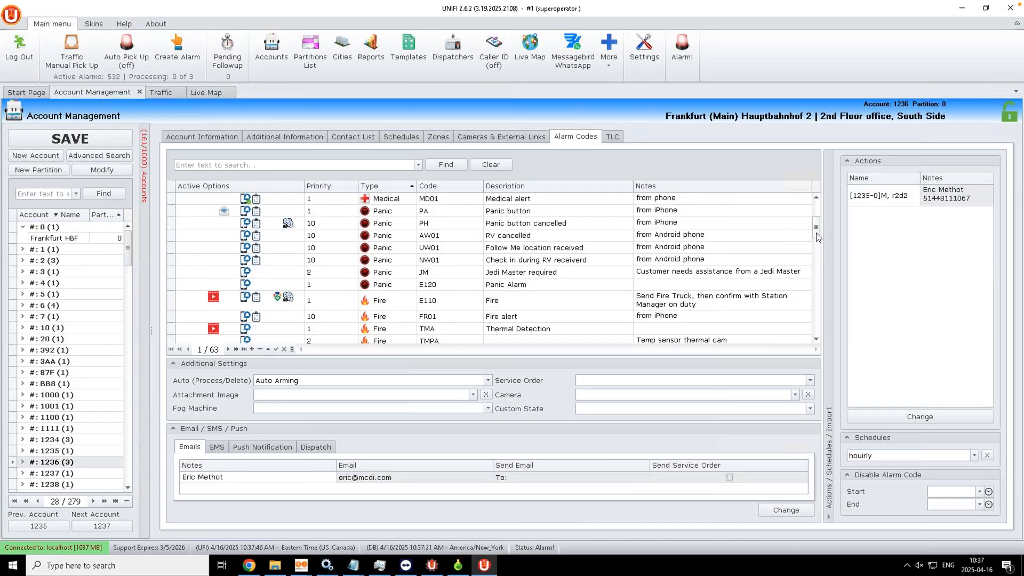
scroll(816, 250, "down", 10)
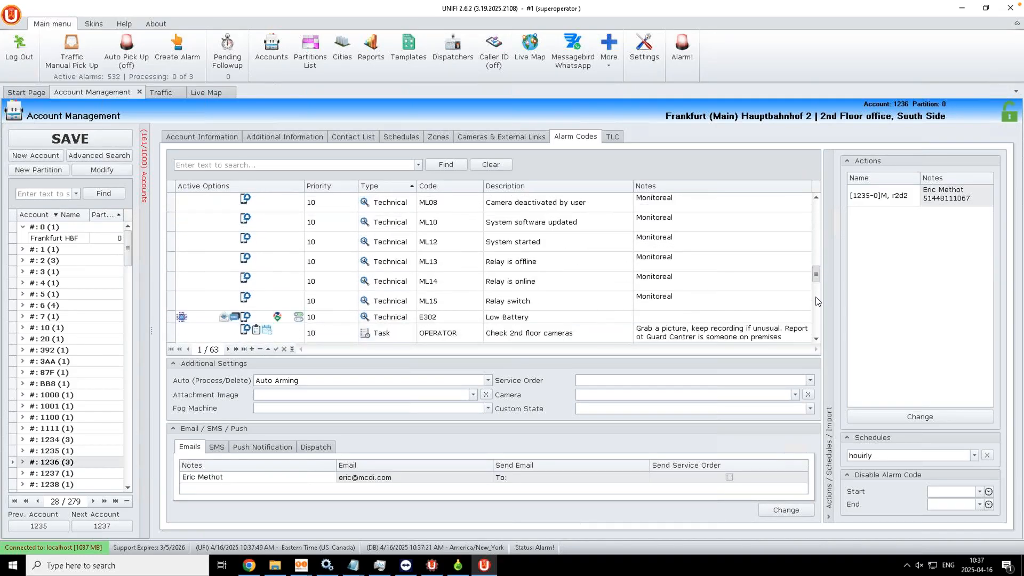
Step: Filter the alarm codes by searching for 'video'
scroll(818, 302, "down", 10)
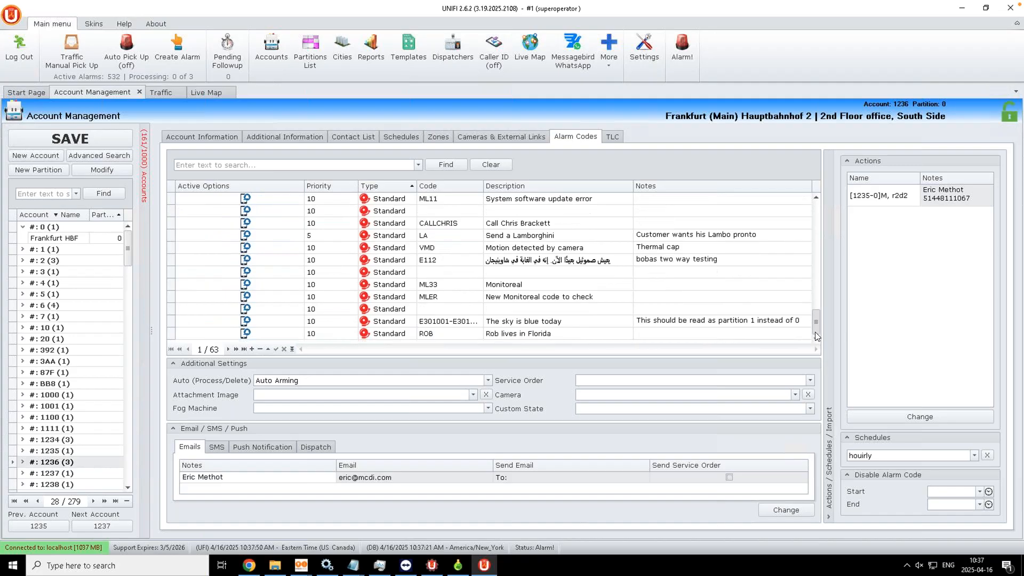
scroll(817, 247, "up", 20)
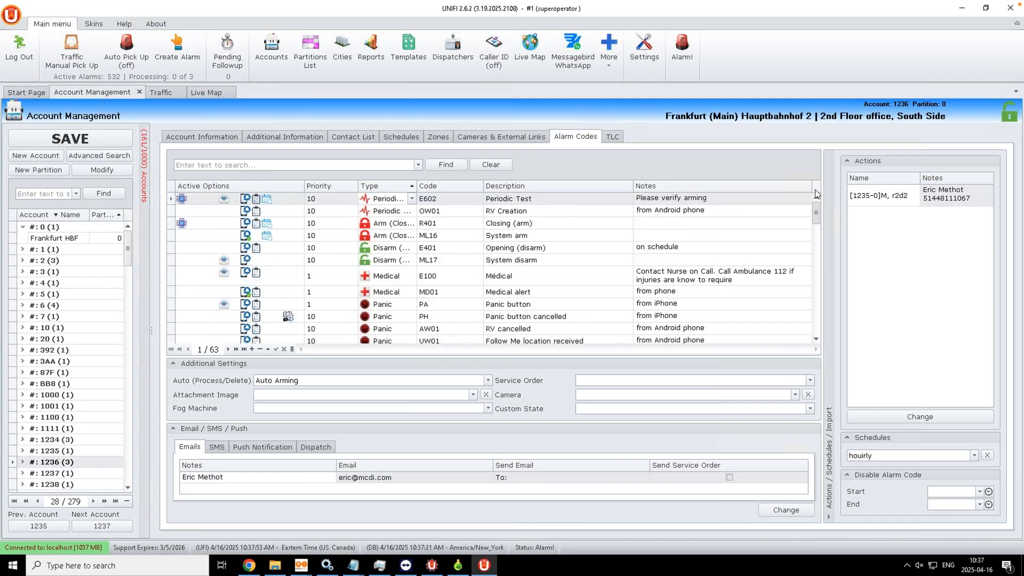
left_click(225, 165)
type("video")
key("Return")
Step: Select the VIDEOTOUR code, then show the account's Cameras & External Links
left_click(442, 215)
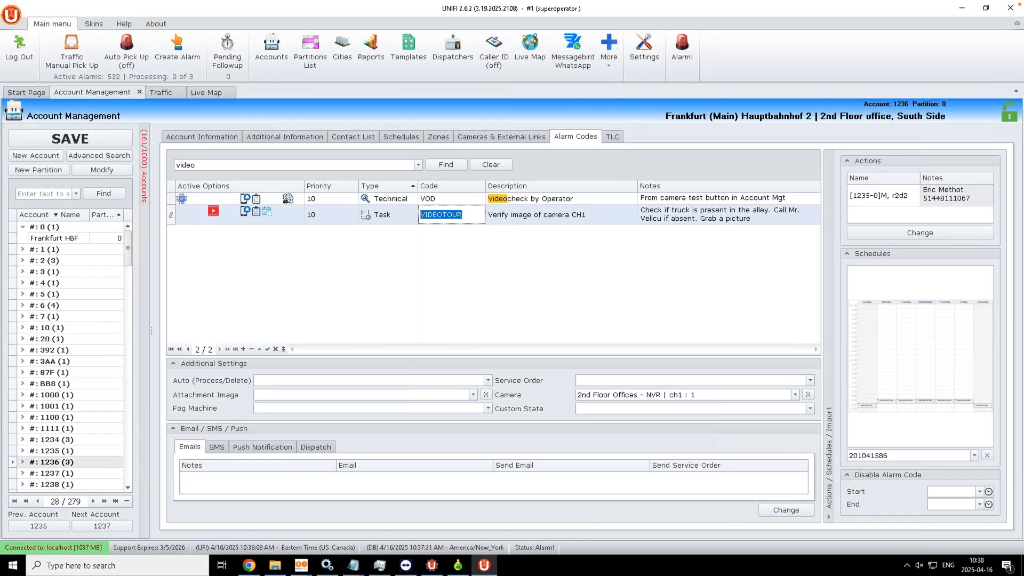
left_click(544, 223)
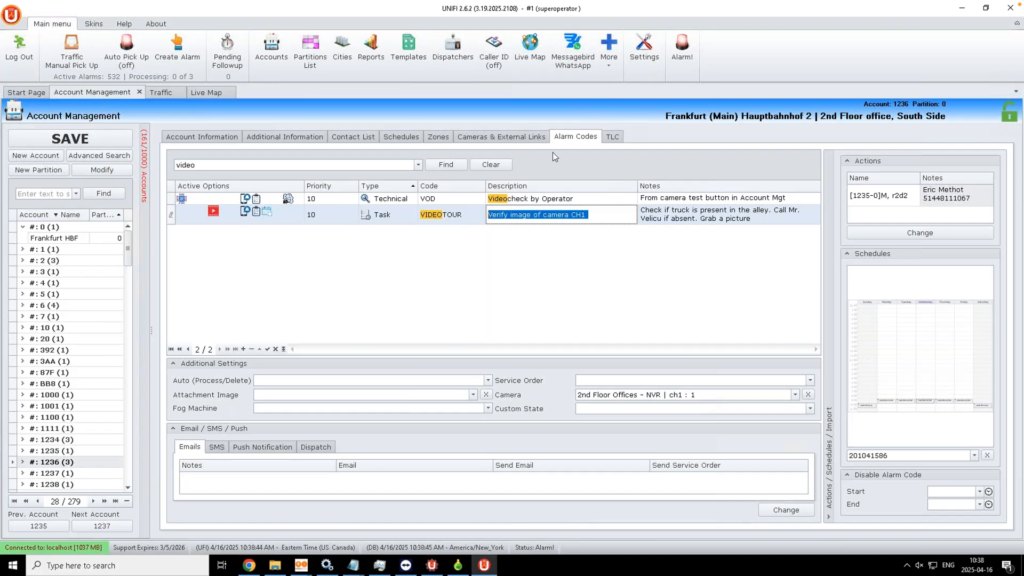
left_click(489, 137)
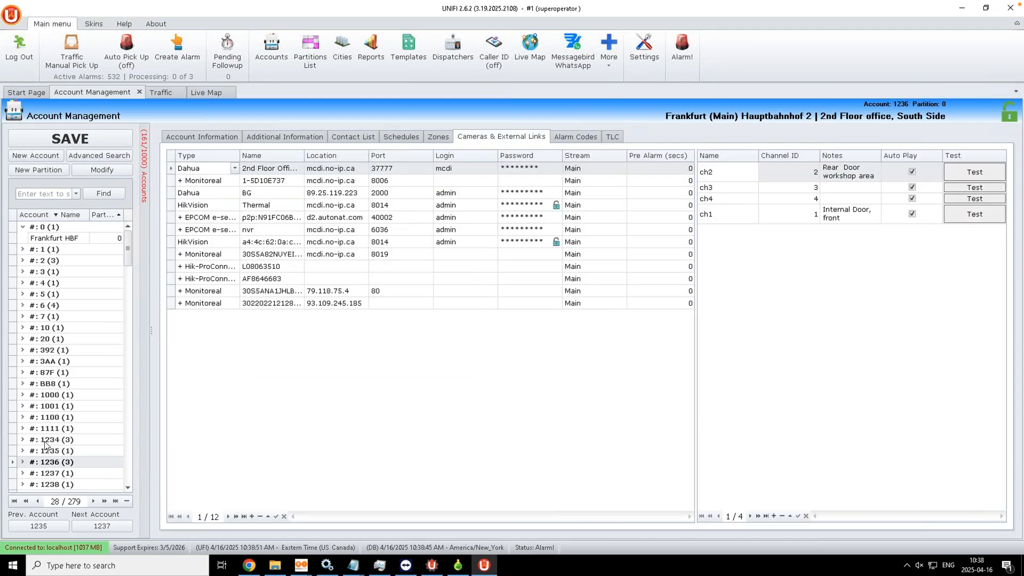
Step: Switch to MCDI Montreal and expand the MCDI Romania recorder's 12 channels
left_click(65, 441)
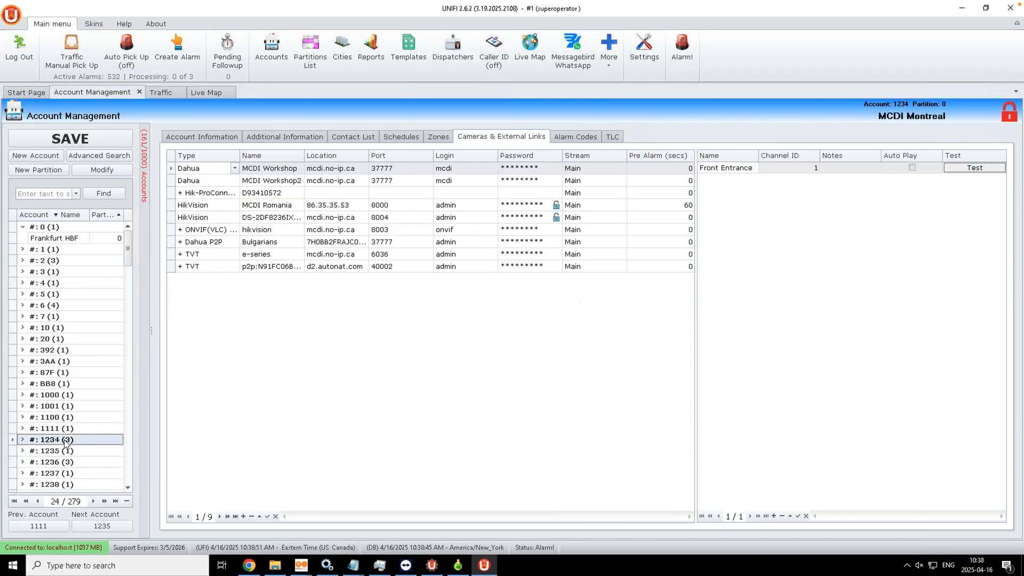
left_click(312, 242)
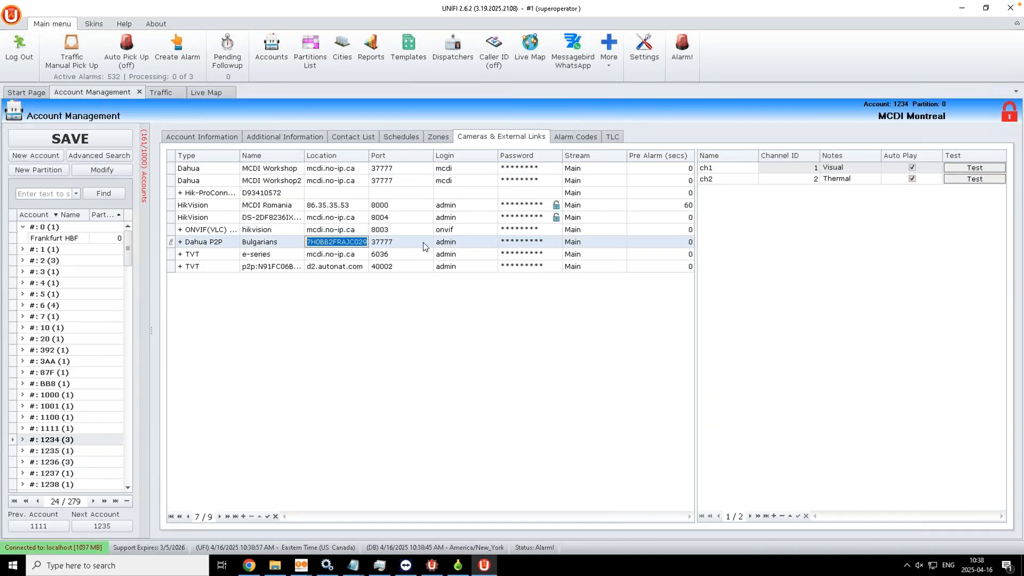
left_click(260, 217)
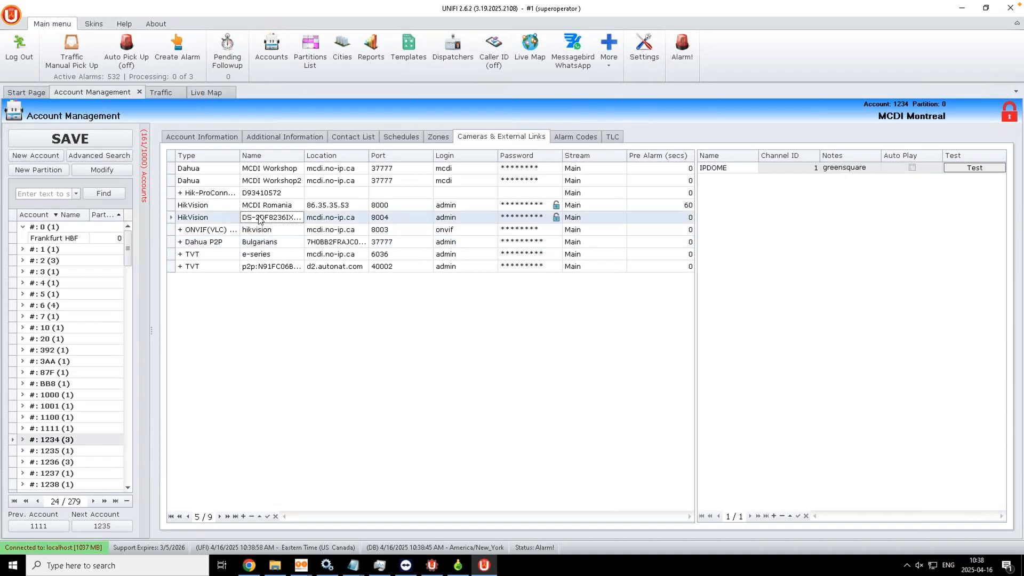
left_click(262, 206)
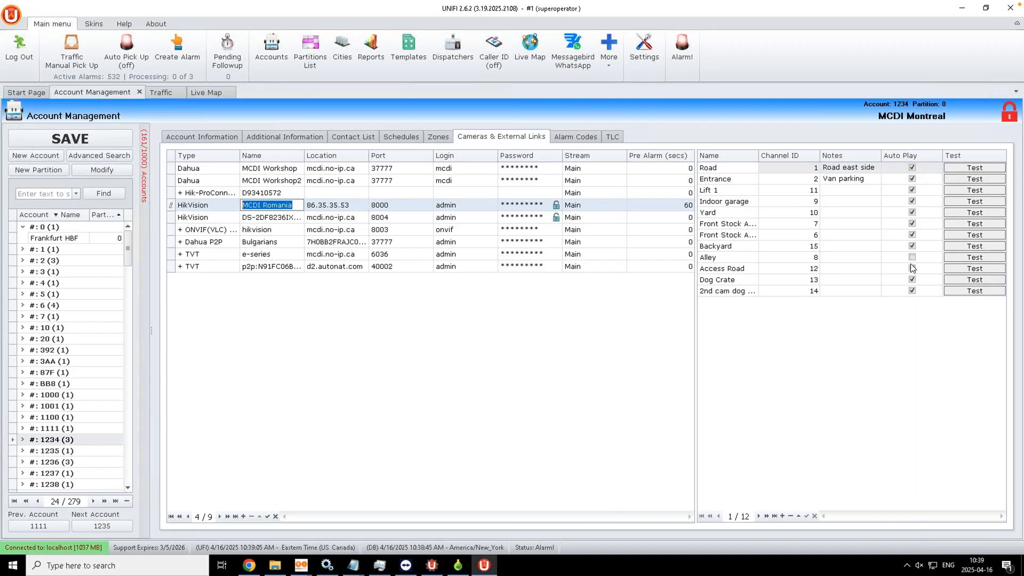
Step: Disable Auto Play for Backyard and channels 6 and 7, then test the Road camera feed
left_click(912, 246)
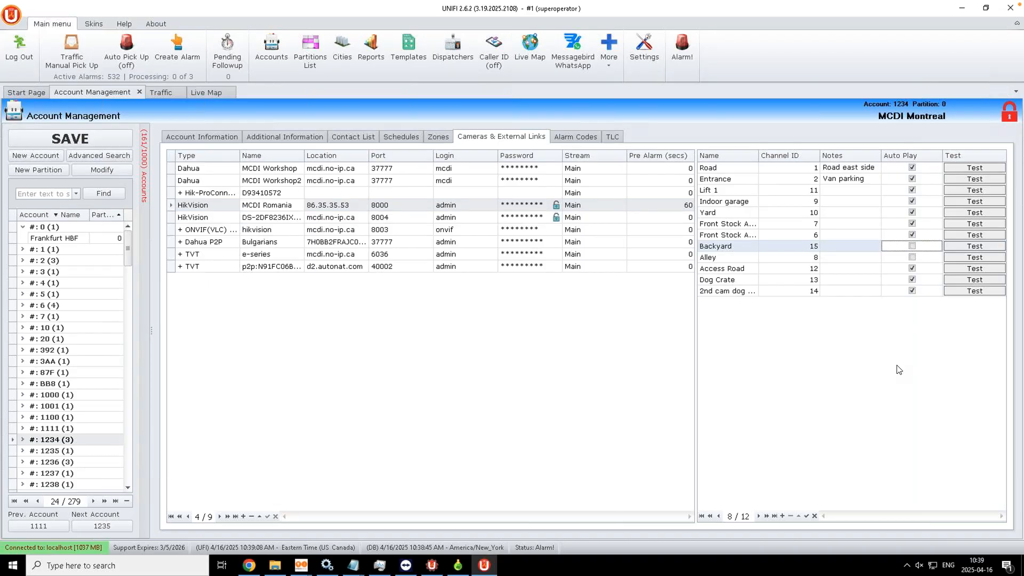
left_click(912, 235)
left_click(912, 224)
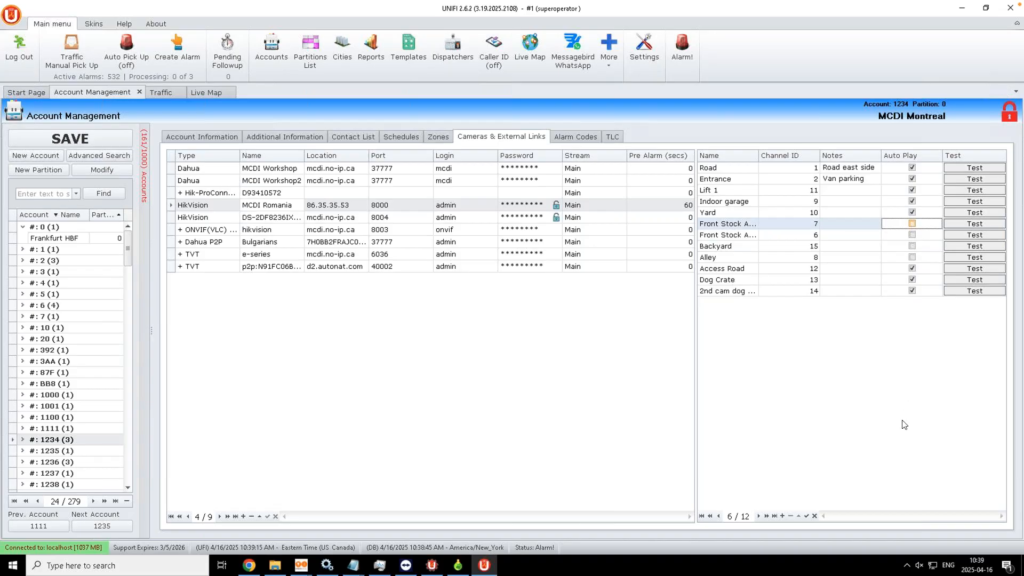
left_click(107, 138)
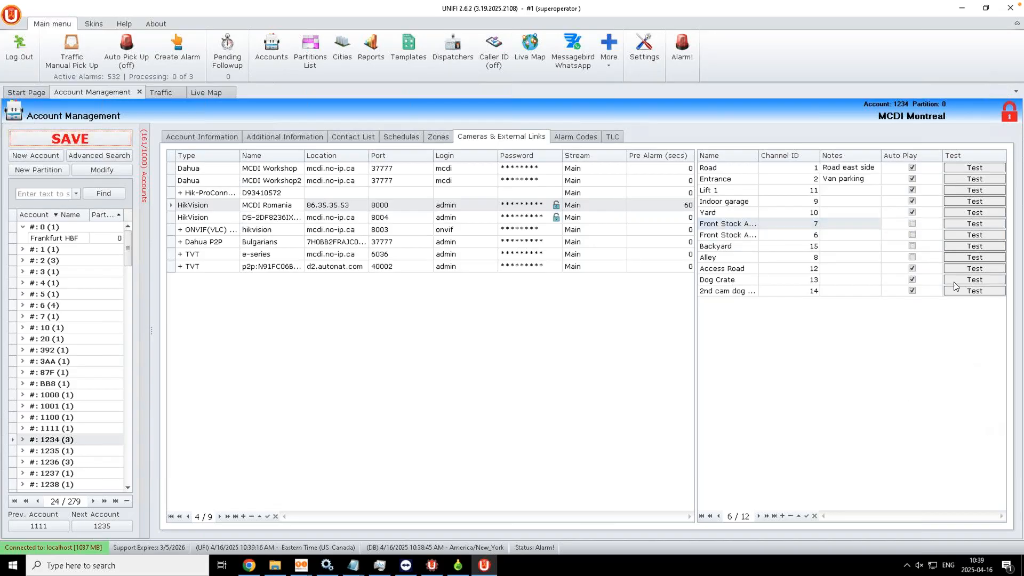
left_click(972, 169)
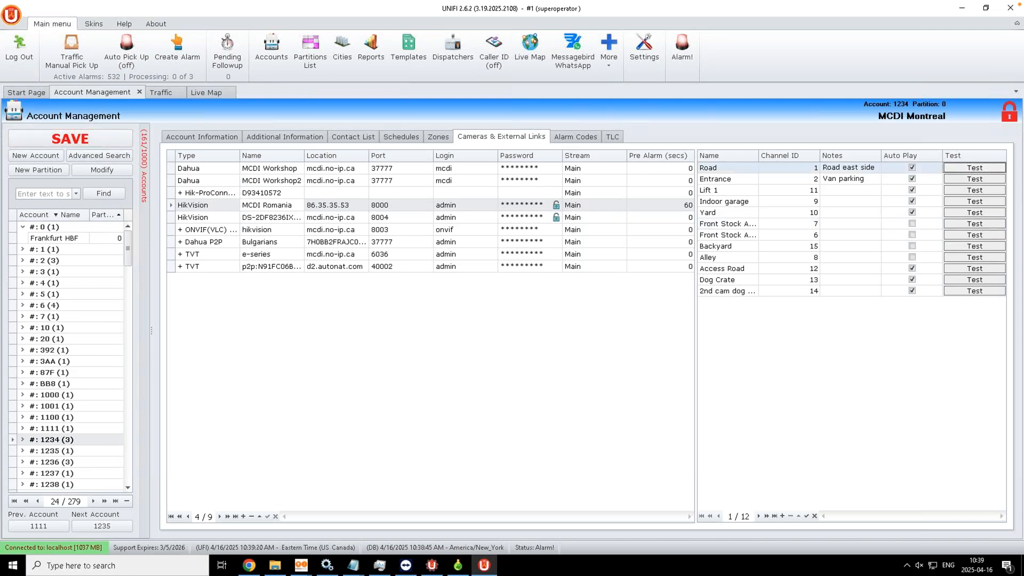
left_click(973, 168)
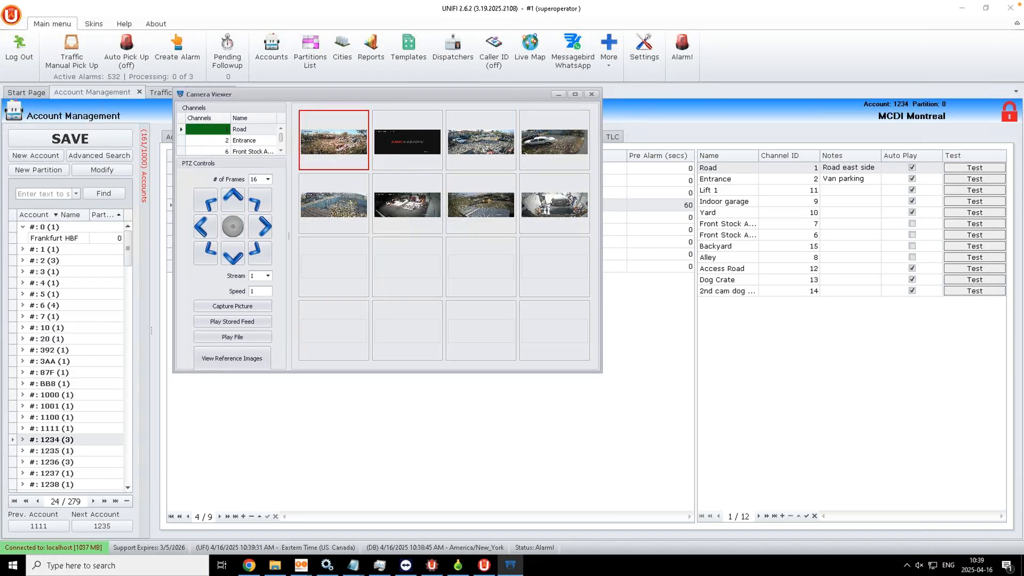
Step: Enlarge the camera viewer, select channel 14, then close the viewer
left_click_drag(602, 372, 858, 556)
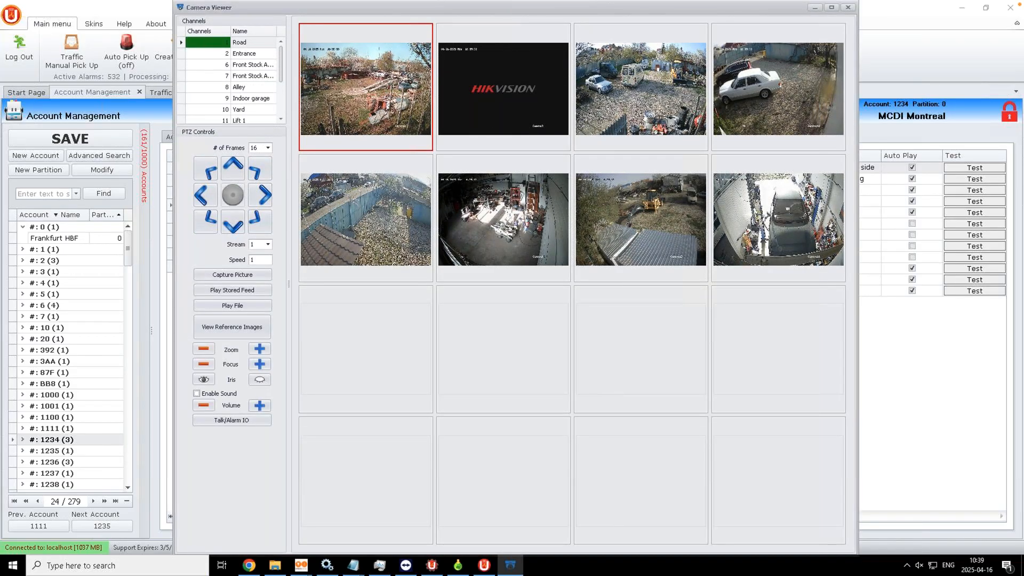
scroll(222, 99, "down", 2)
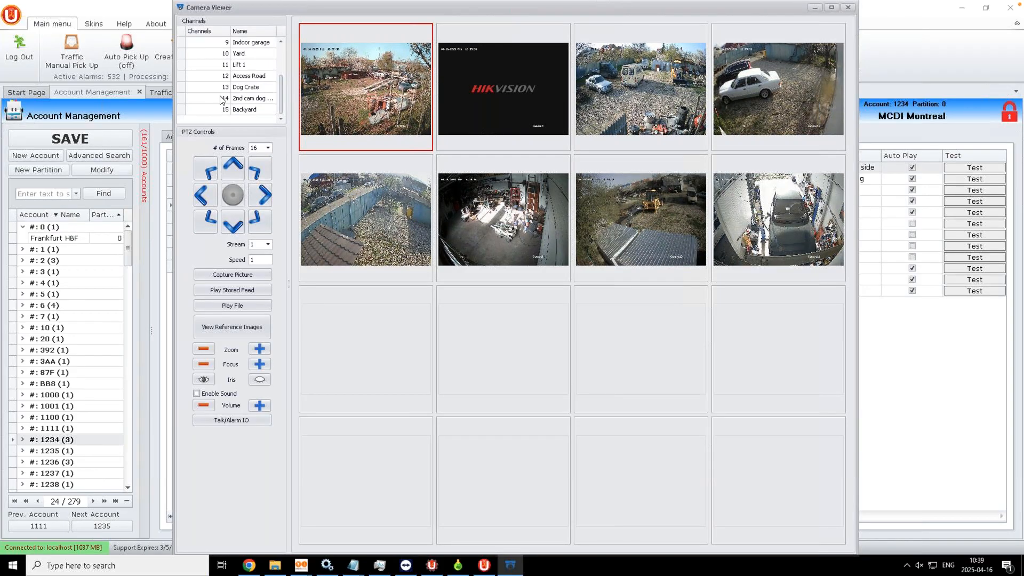
left_click(222, 99)
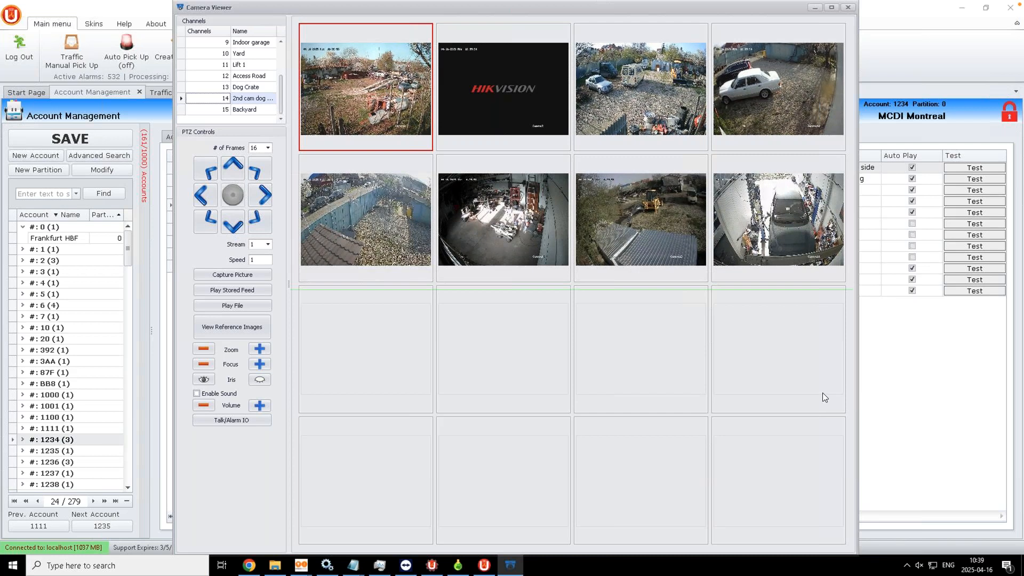
left_click(848, 7)
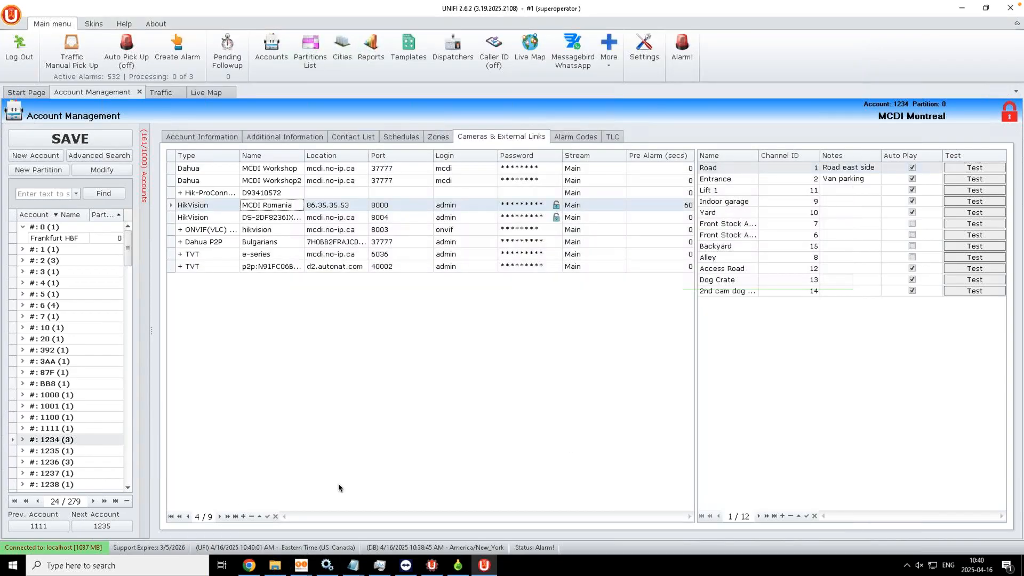
Step: Glance at UNIFI's general settings, close them unchanged, and show the Traffic list of alarm events
left_click(643, 51)
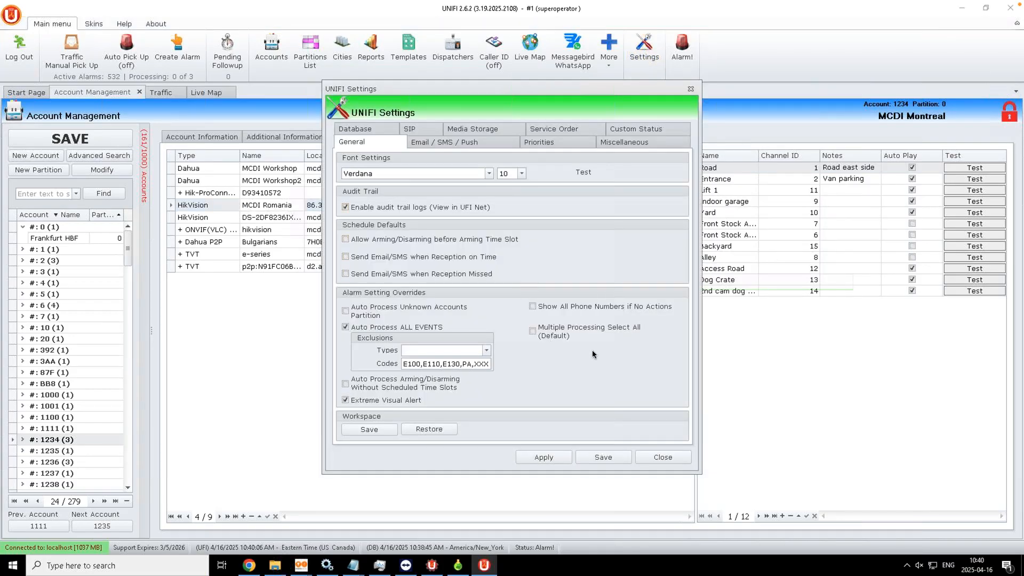
left_click(651, 461)
left_click(160, 93)
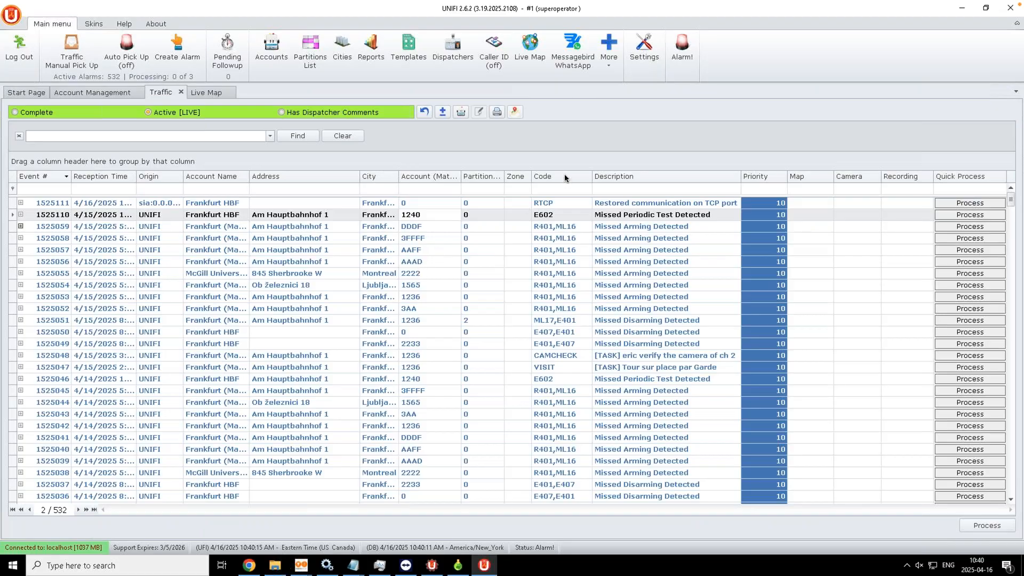
Step: Show the Express [LIVE] feed and review the VOD video check, dispatcher login and Periodic Test Report events
left_click(424, 113)
left_click(544, 207)
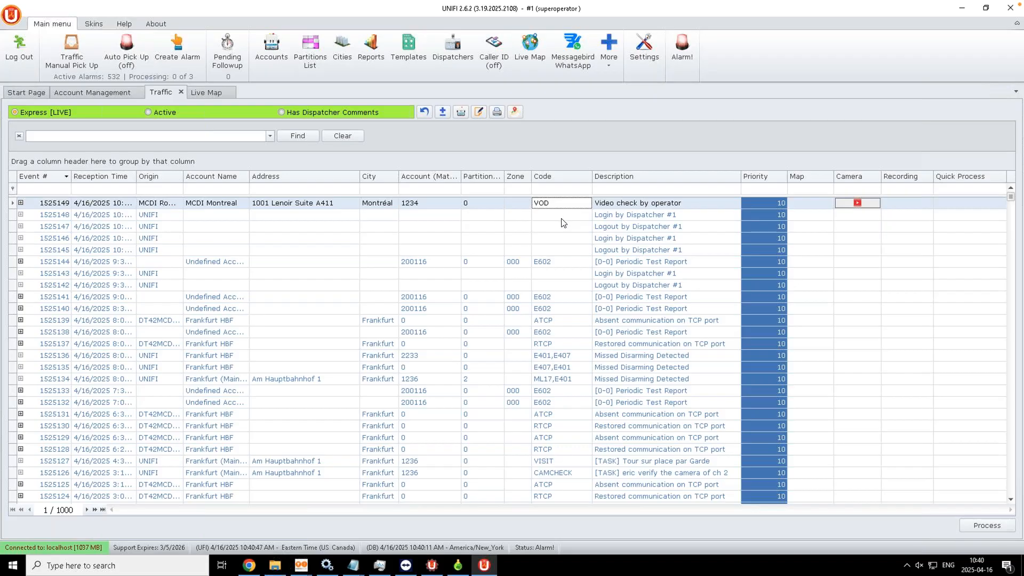
left_click(570, 215)
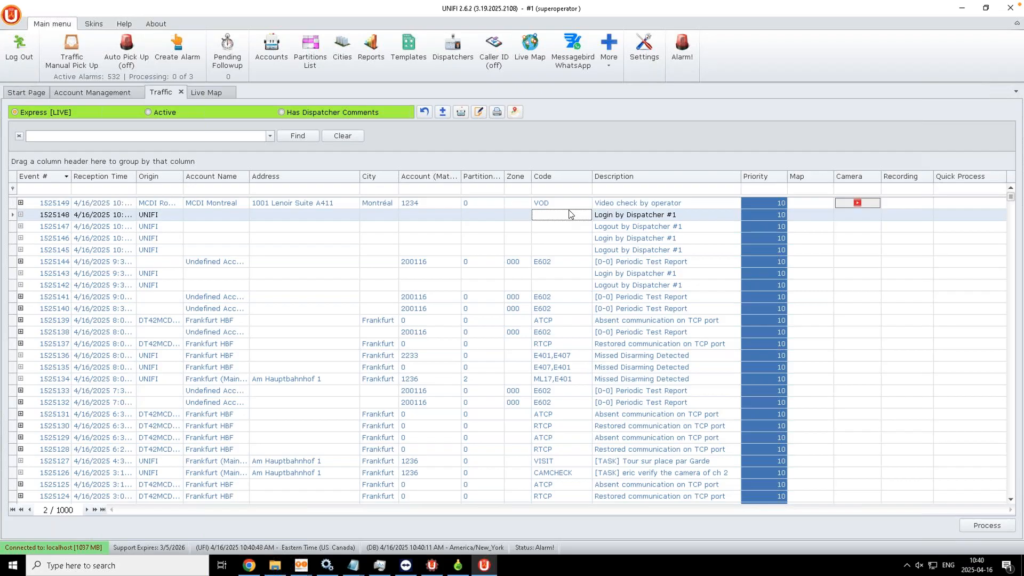
left_click(566, 203)
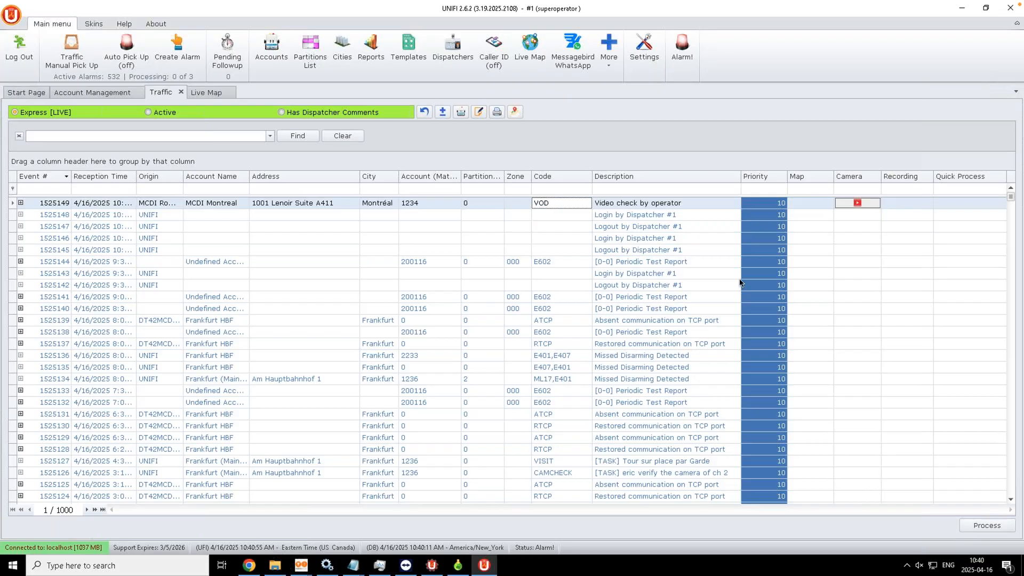
left_click(600, 263)
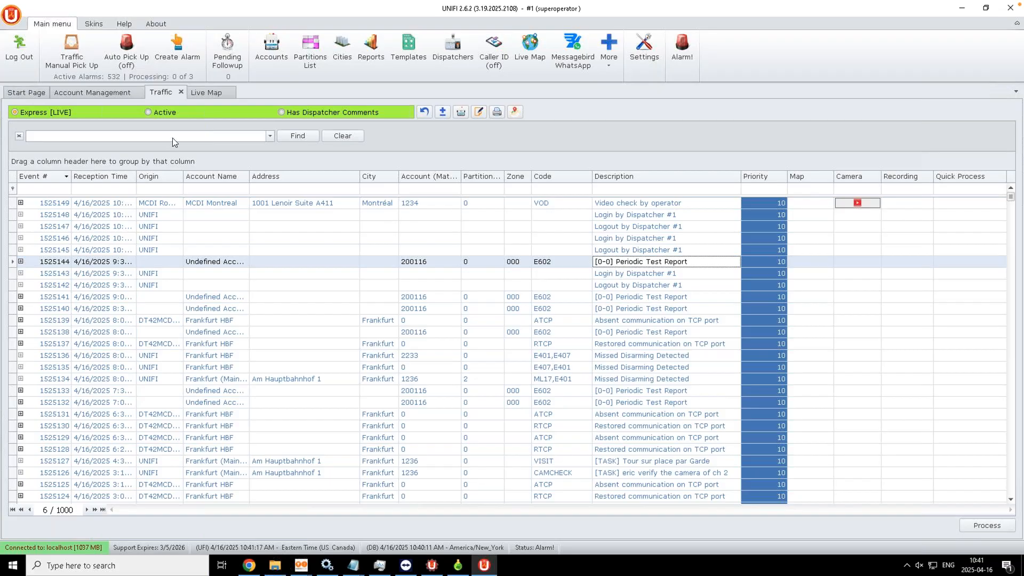
Step: Load account 0 Frankfurt HBF and list all its alarm codes with the video filter cleared
left_click(92, 93)
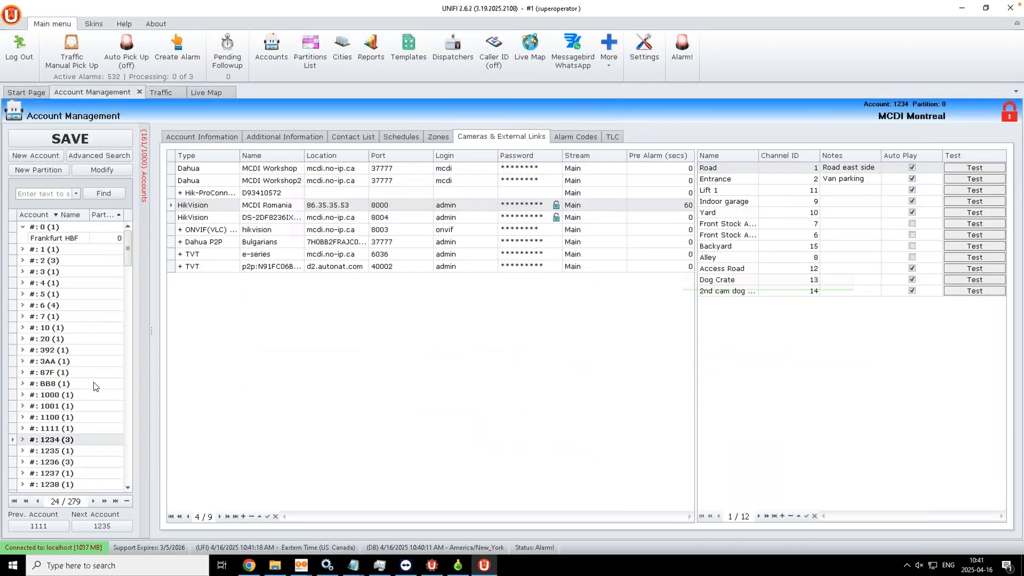
left_click(63, 227)
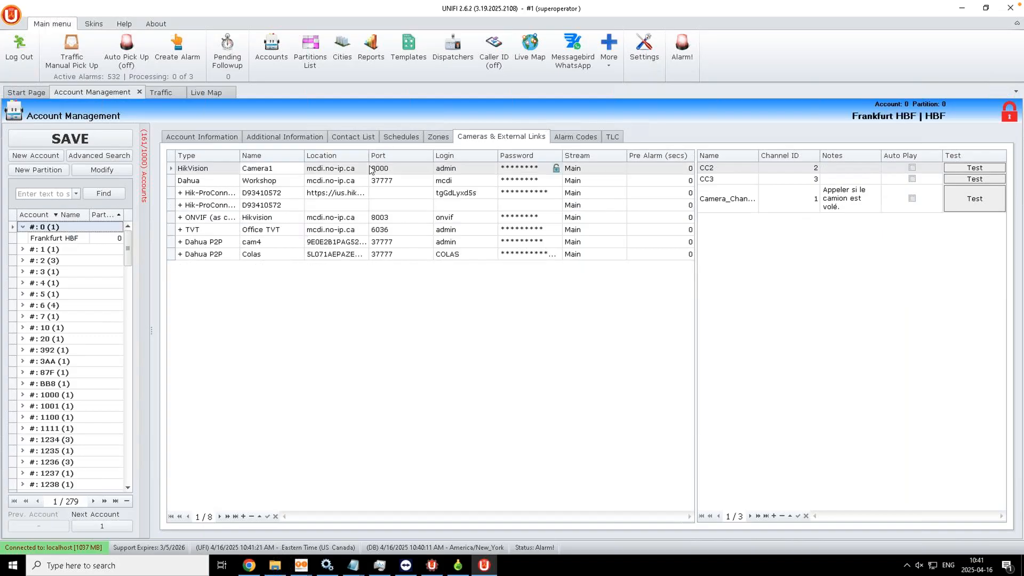
left_click(579, 140)
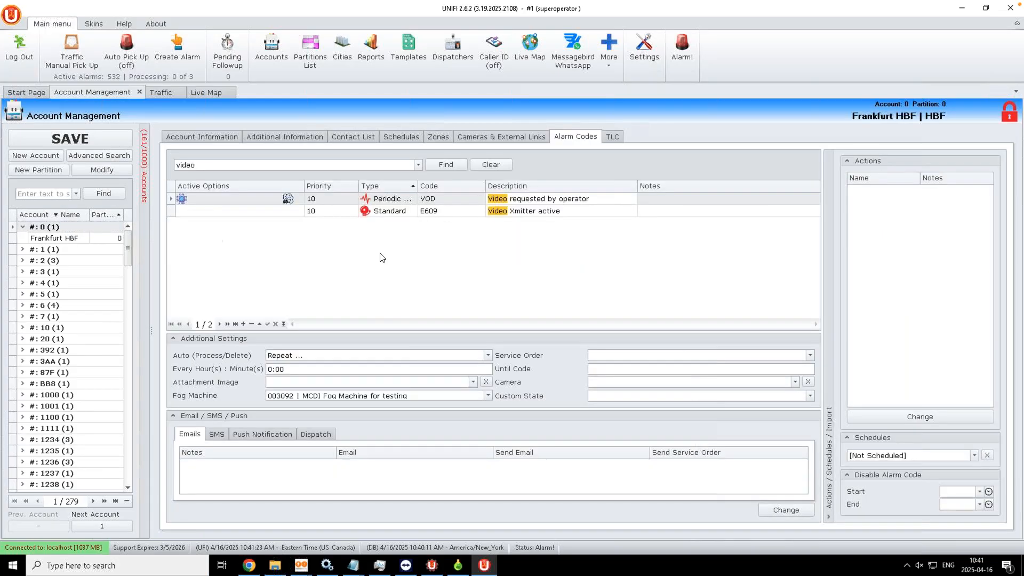
left_click(493, 163)
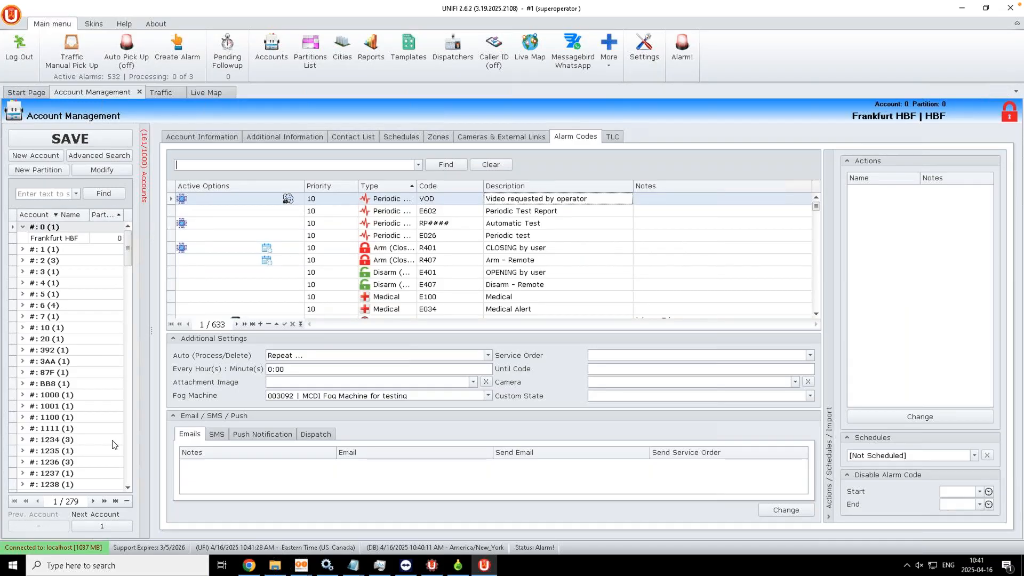
Step: Open account 127B, view its empty Cameras & External Links, and bring up the More tools list
left_click_drag(127, 248, 127, 328)
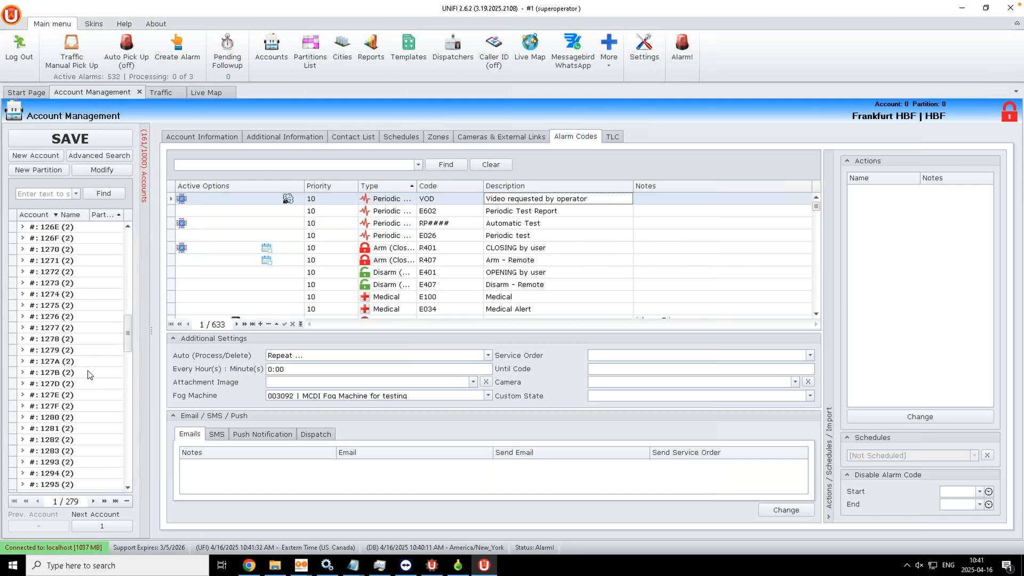
left_click(90, 373)
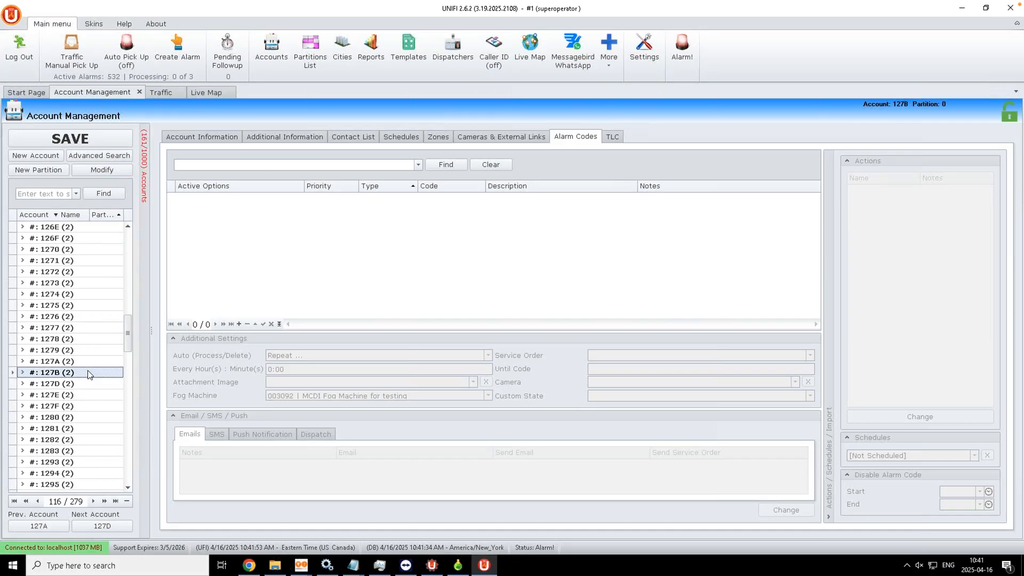
left_click(513, 138)
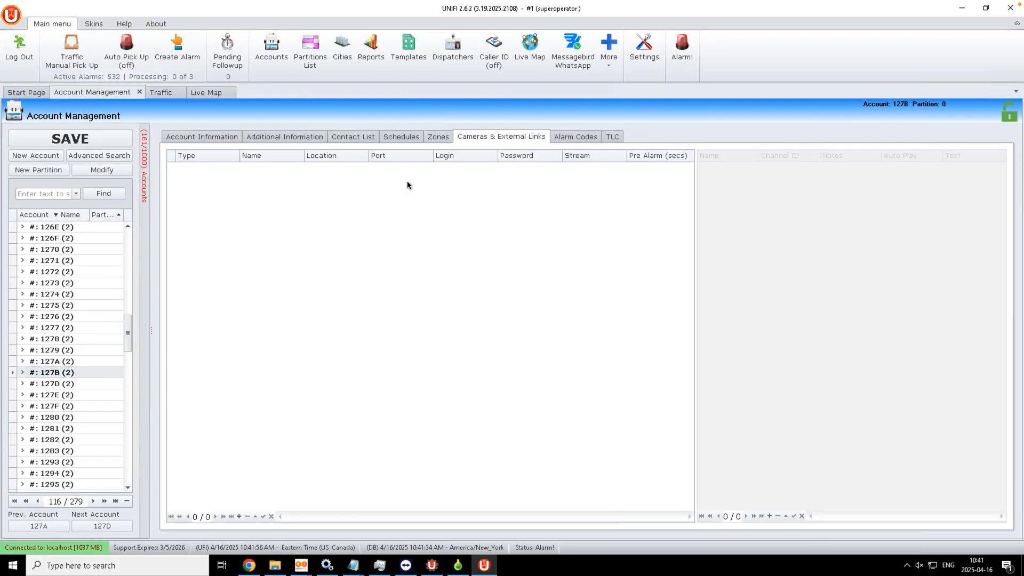
left_click(611, 64)
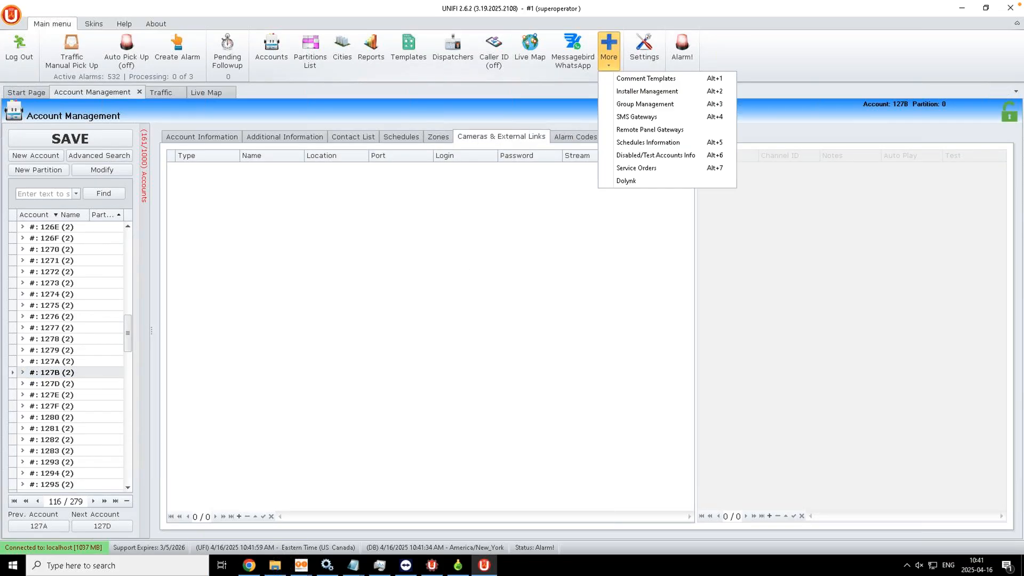
Step: Open Schedules Information and inspect the first arming (closing) schedule row
left_click(623, 145)
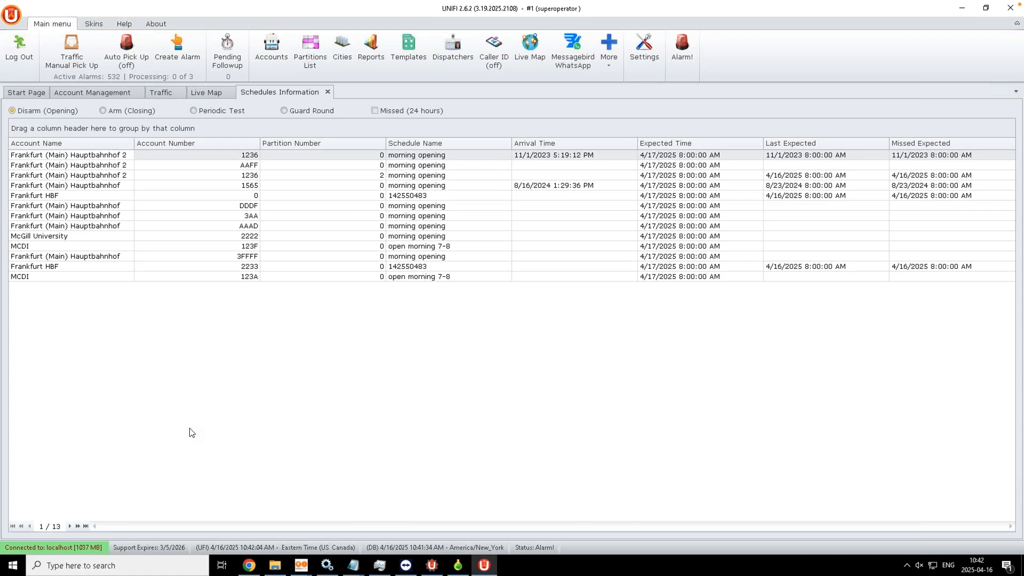
left_click(608, 62)
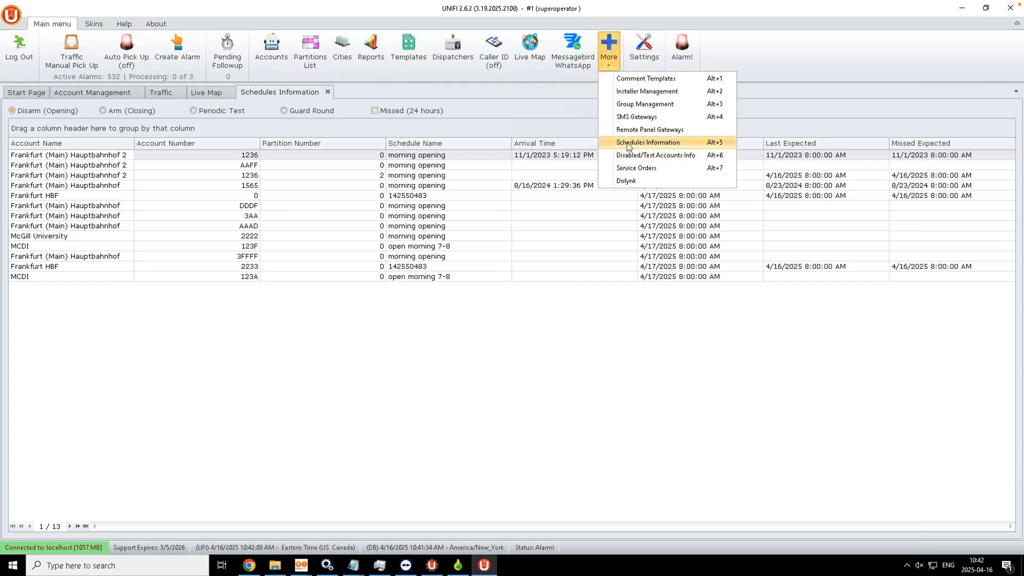
left_click(369, 427)
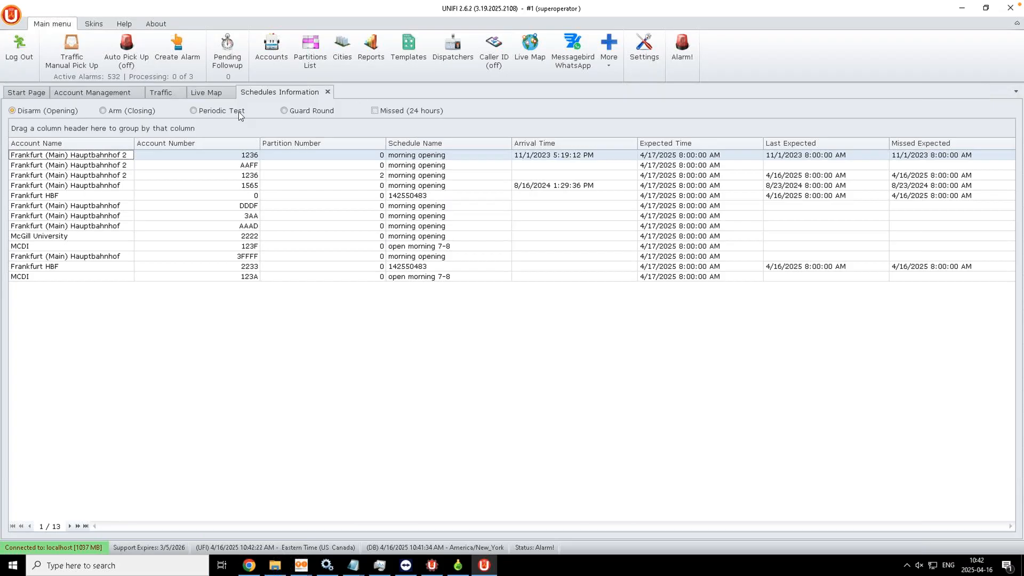
left_click(128, 111)
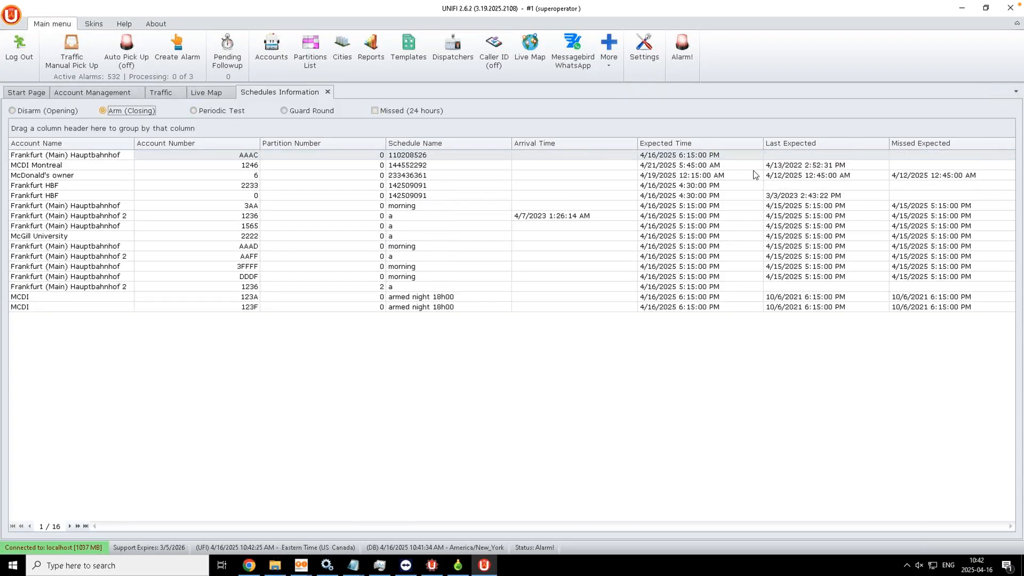
left_click(703, 156)
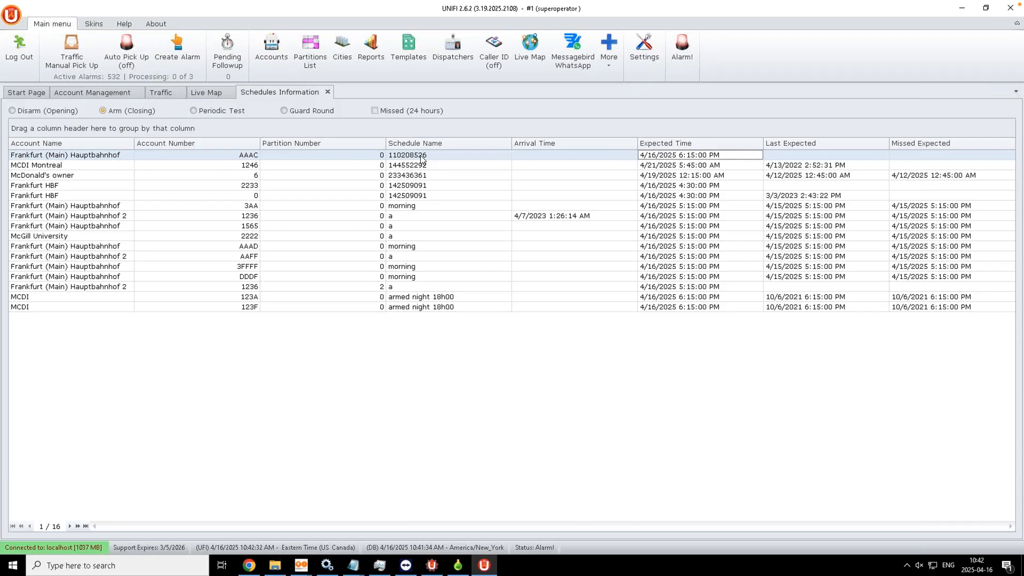
Step: Filter to schedules missed in 24 hours for opening, closing and periodic tests, then return to account management
left_click(375, 110)
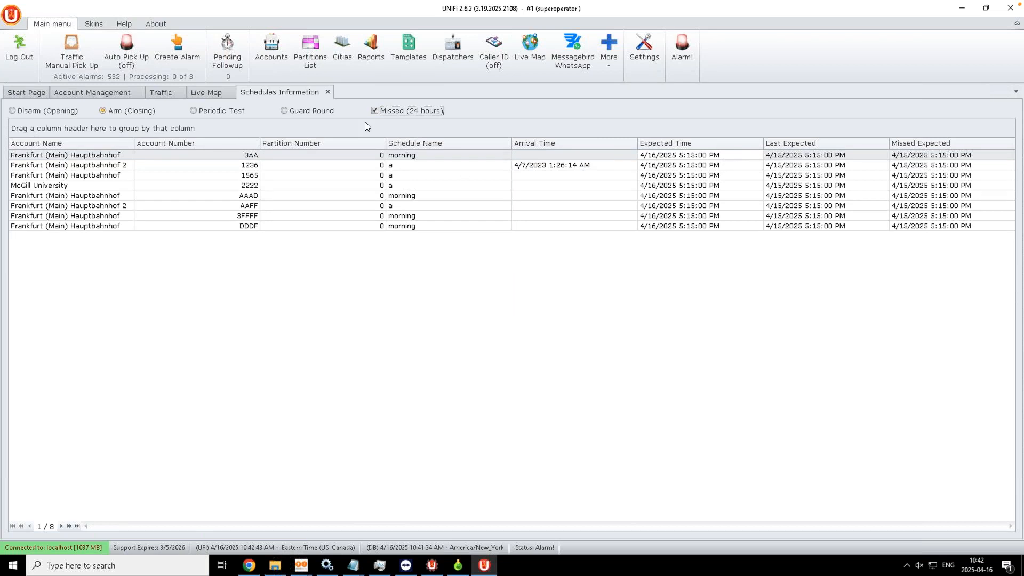
left_click(12, 111)
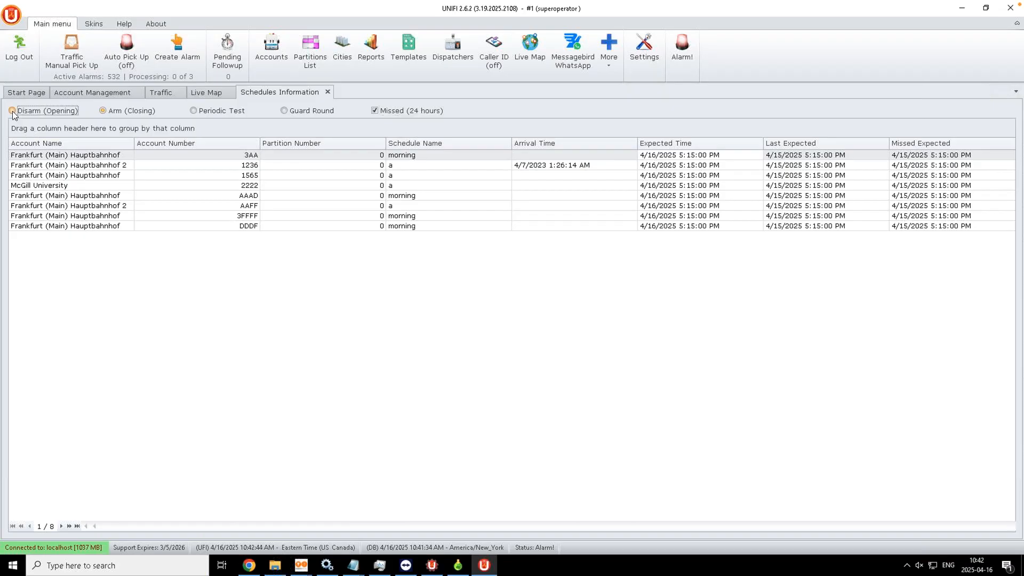
left_click(103, 112)
left_click(193, 112)
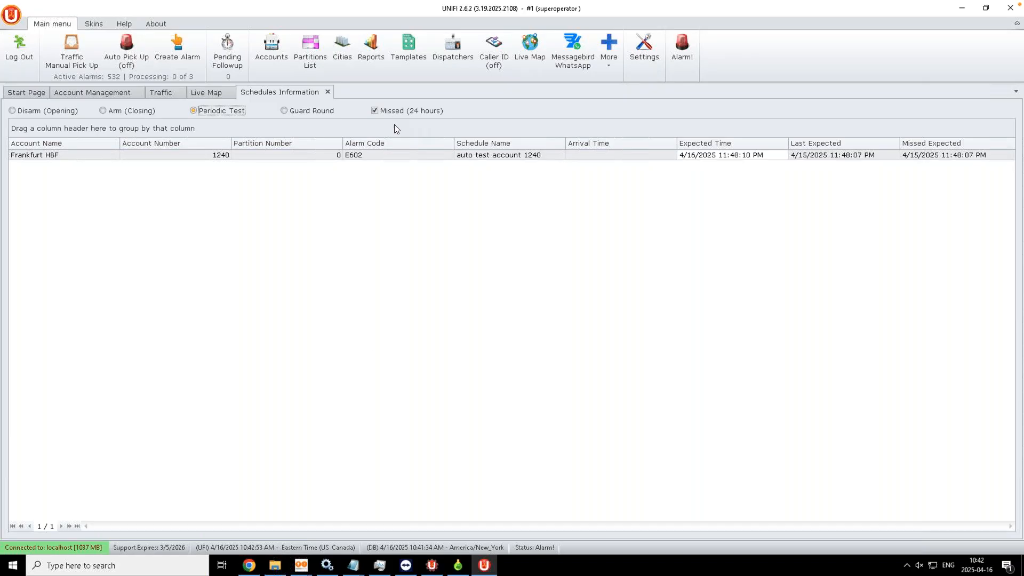
left_click(365, 373)
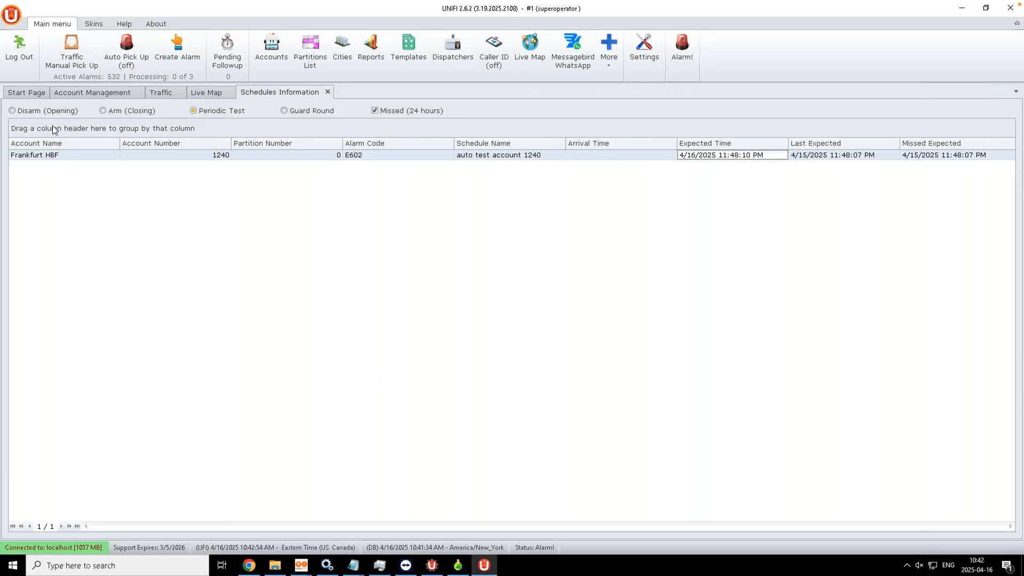
left_click(91, 95)
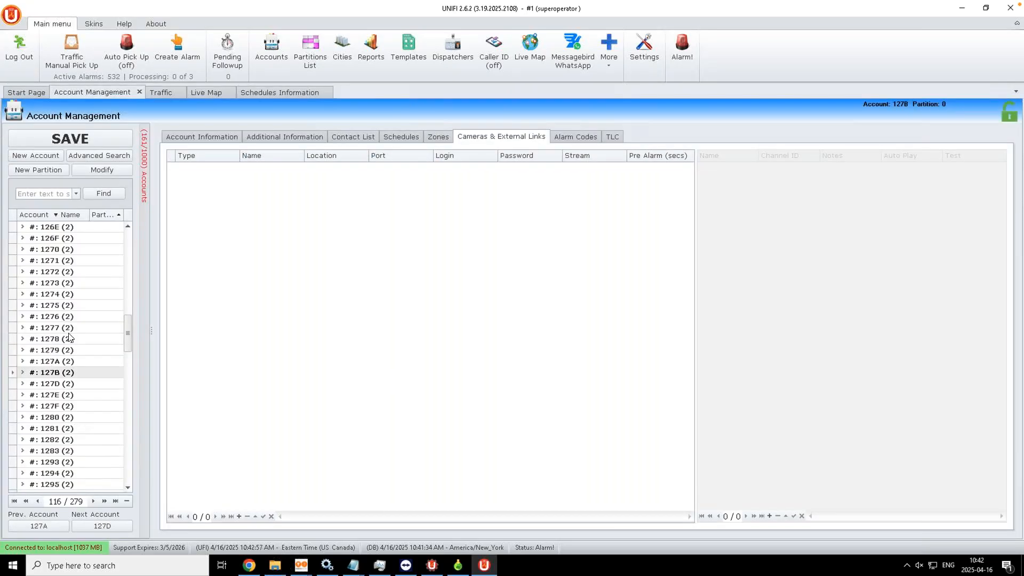
Step: Select account 1240 in the list and view its Account Information
left_click_drag(127, 345, 129, 305)
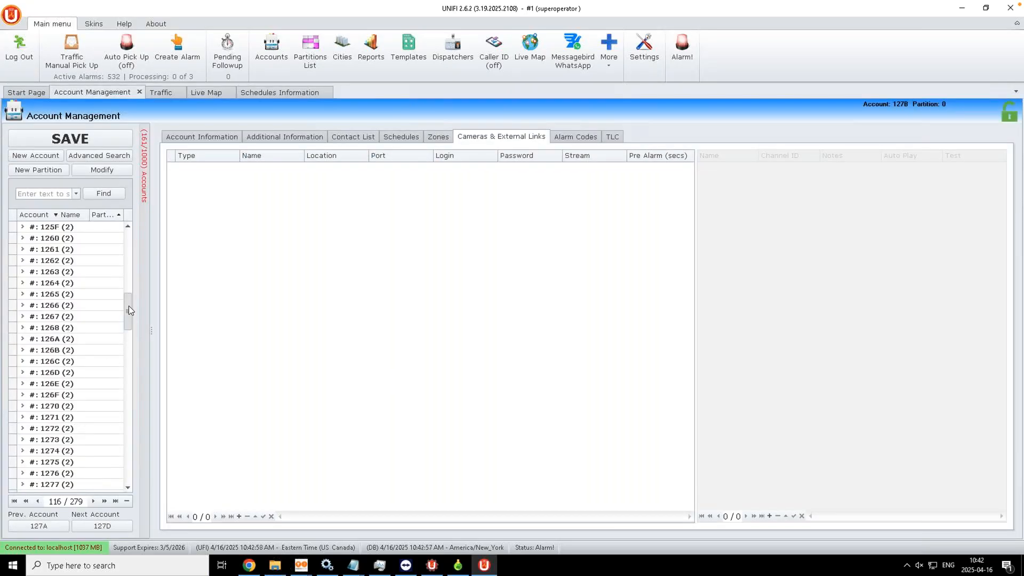
left_click(126, 225)
left_click(127, 225)
left_click(126, 225)
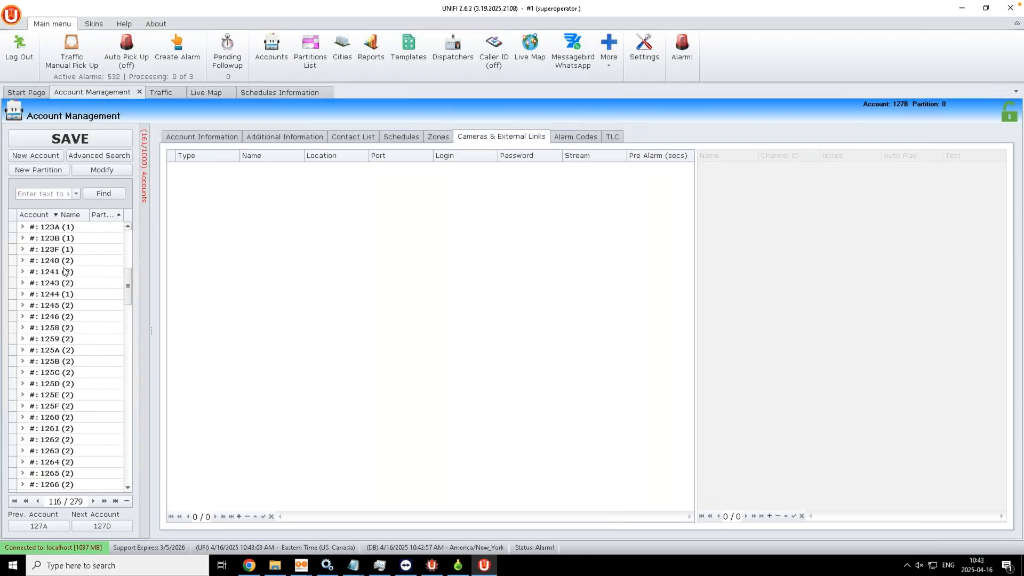
left_click(128, 227)
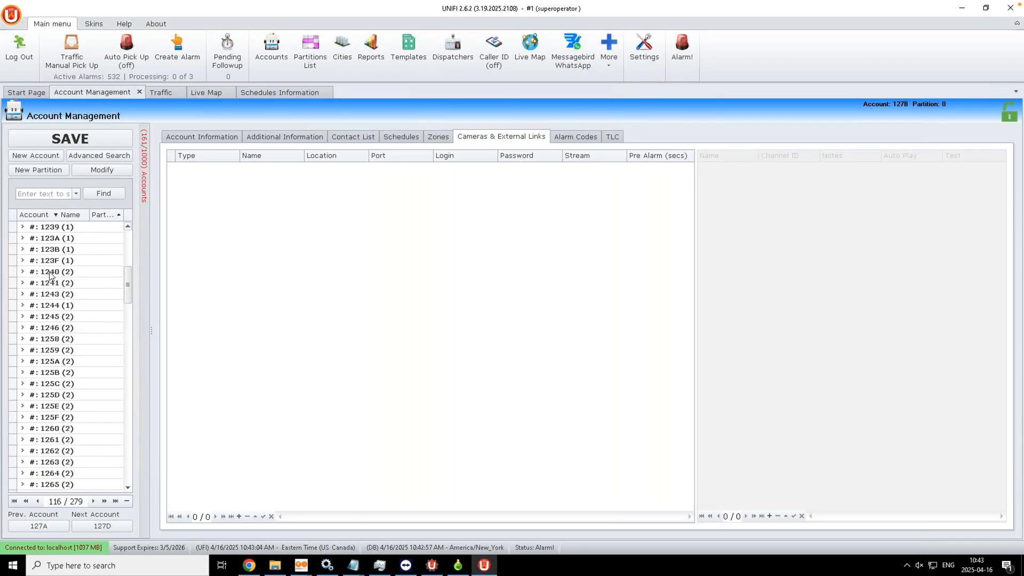
left_click(52, 273)
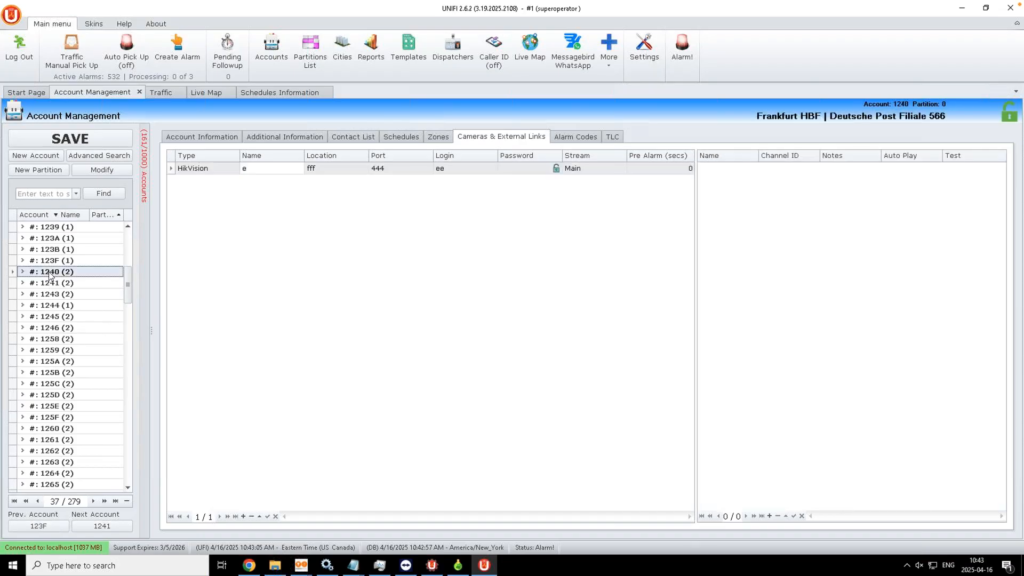
left_click(213, 140)
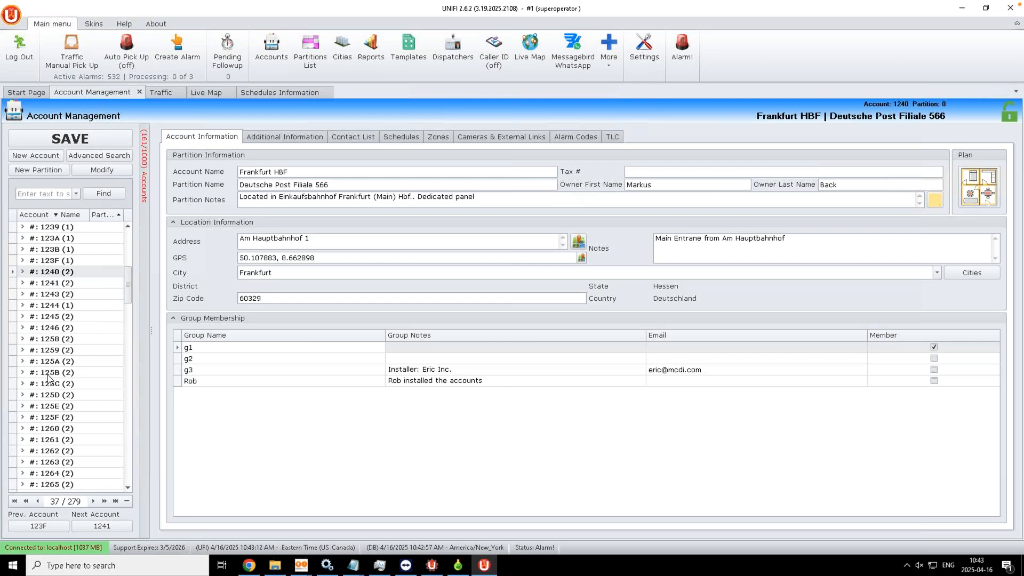
Step: Scroll up the account list and open account 1235, SIREUS GROUP
left_click(128, 226)
left_click(128, 226)
left_click(128, 227)
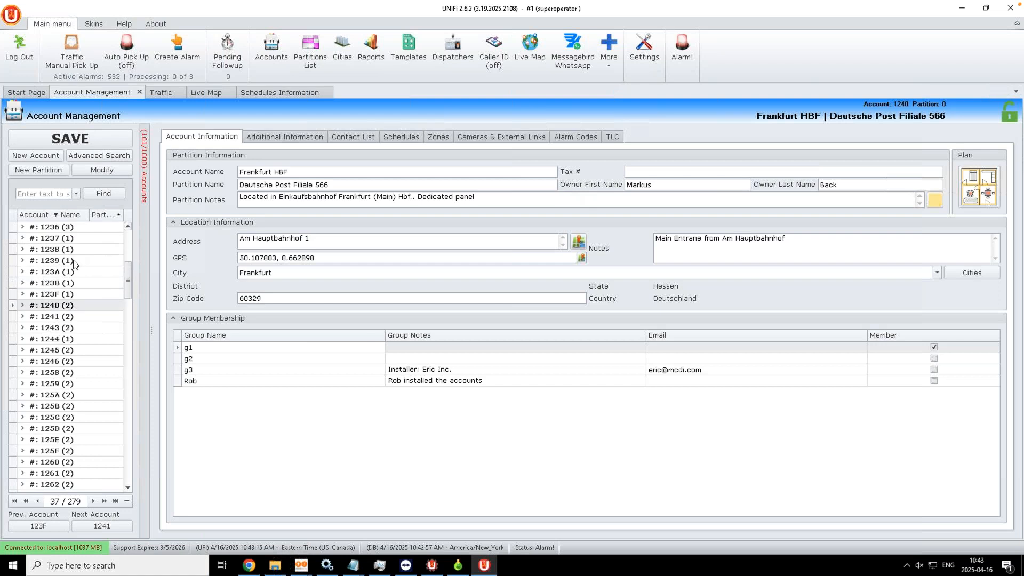
left_click(128, 226)
left_click(128, 227)
left_click(40, 238)
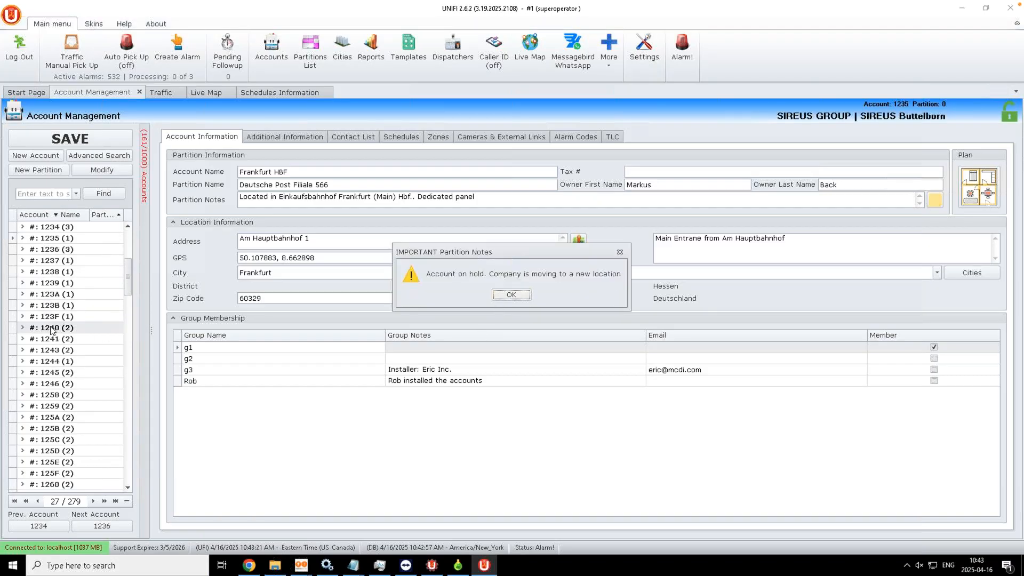
Step: Dismiss the SIREUS partition-notes warning, select the note text, and toggle its important-alert setting
left_click(507, 293)
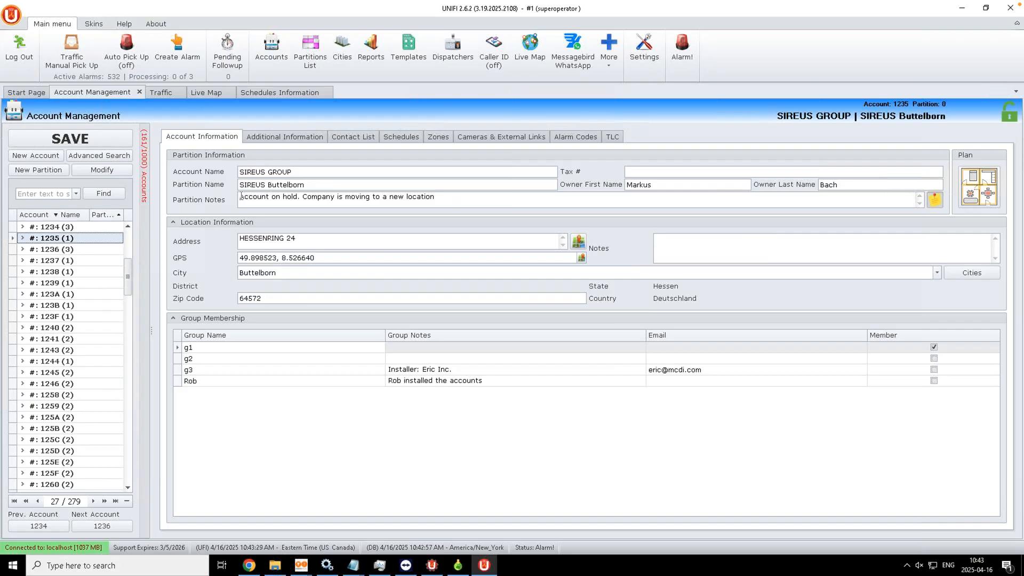
left_click_drag(241, 197, 457, 197)
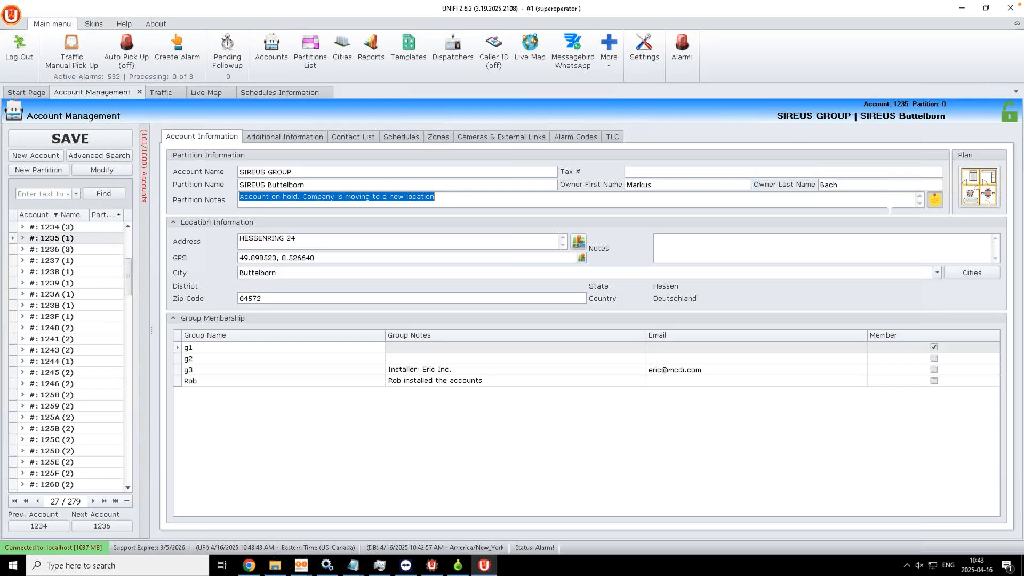
left_click(74, 250)
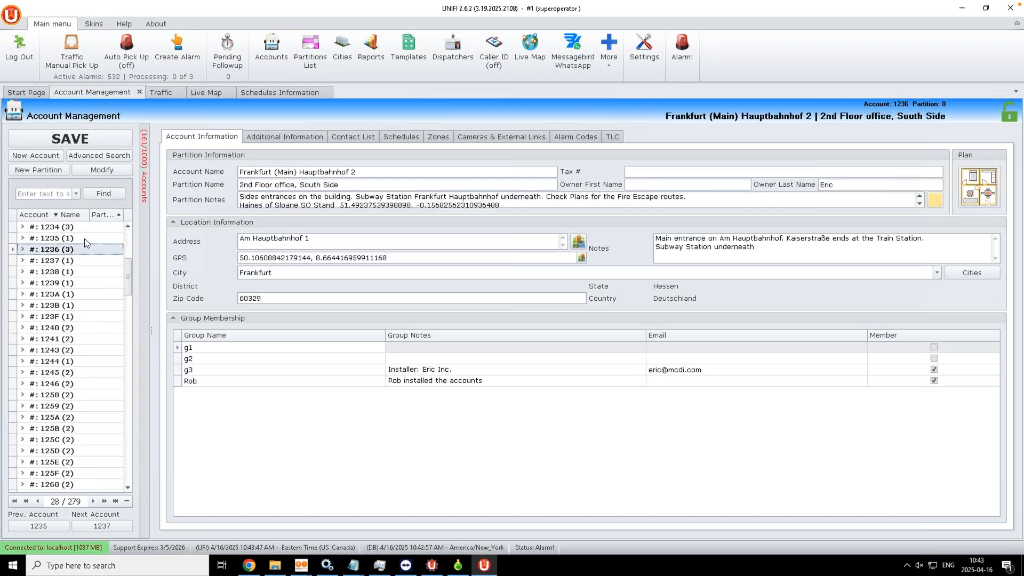
left_click(84, 238)
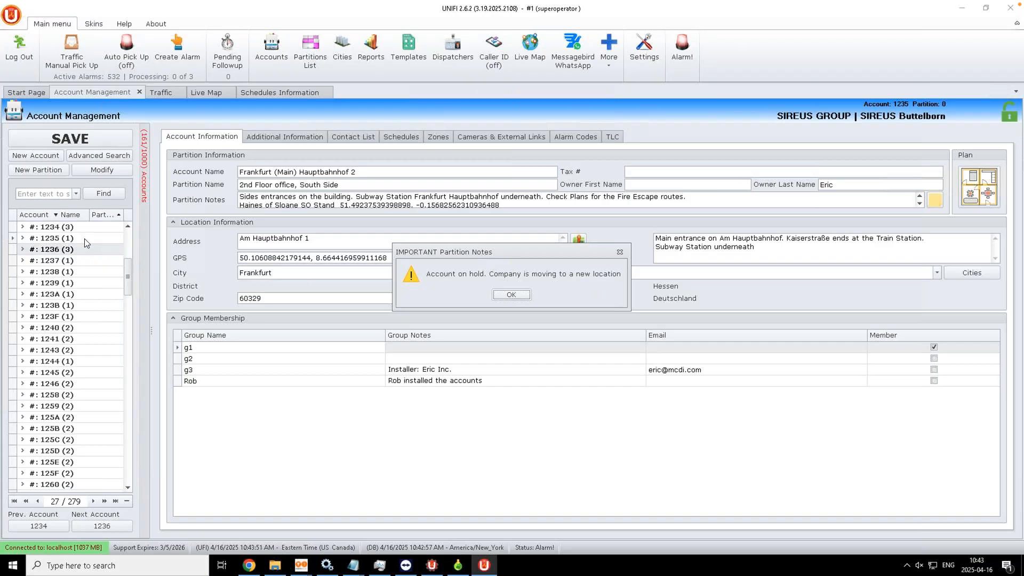
left_click(504, 294)
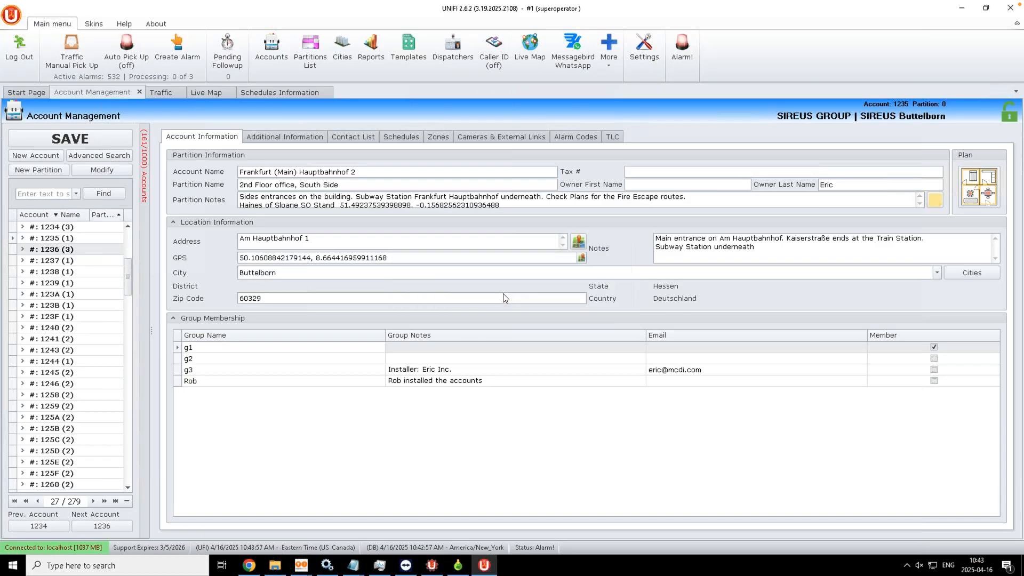
left_click_drag(239, 197, 445, 196)
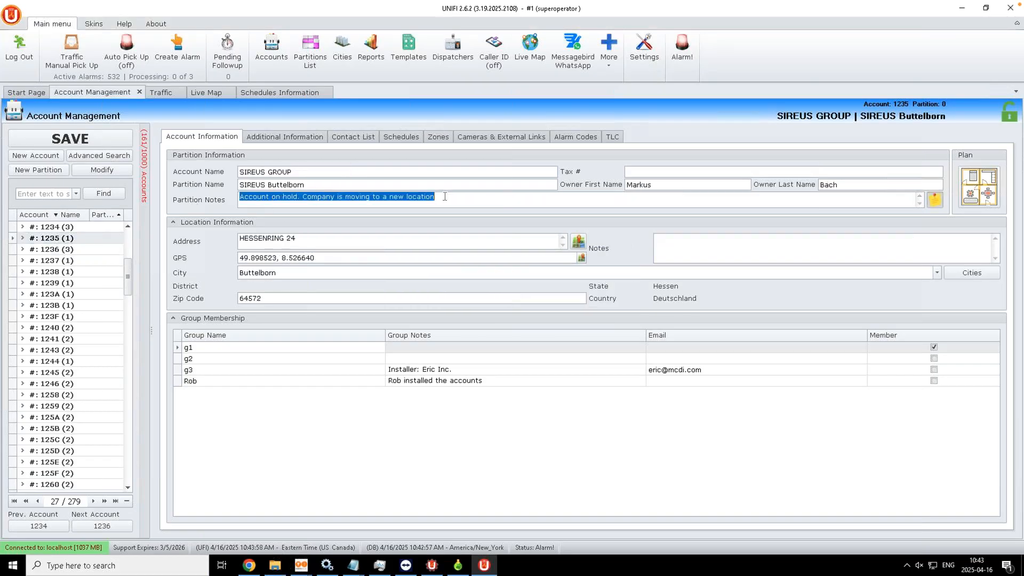
left_click(936, 201)
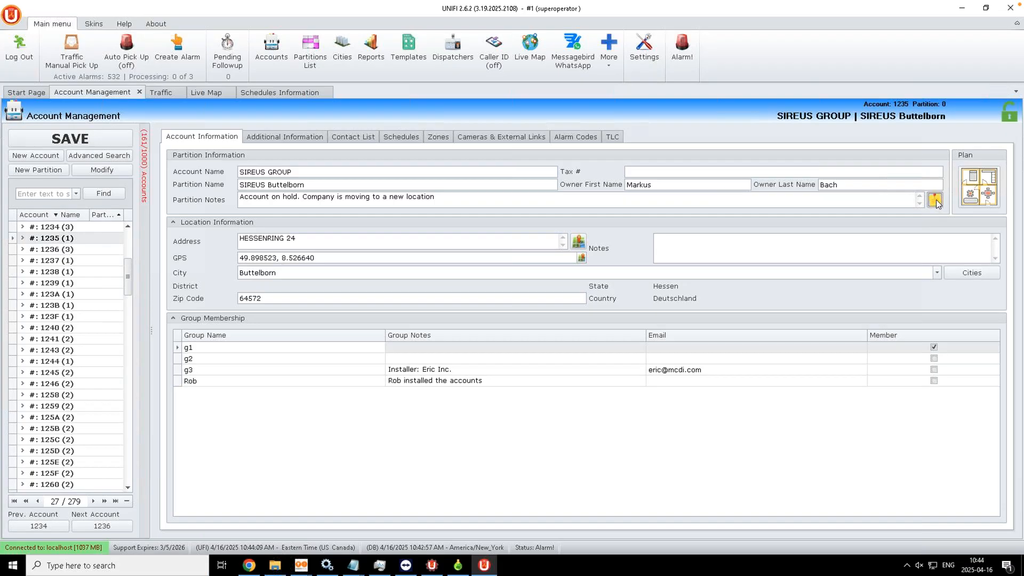
Step: Open account 1236, Frankfurt (Main) Hauptbahnhof 2, and select its floor plan preview
left_click(128, 489)
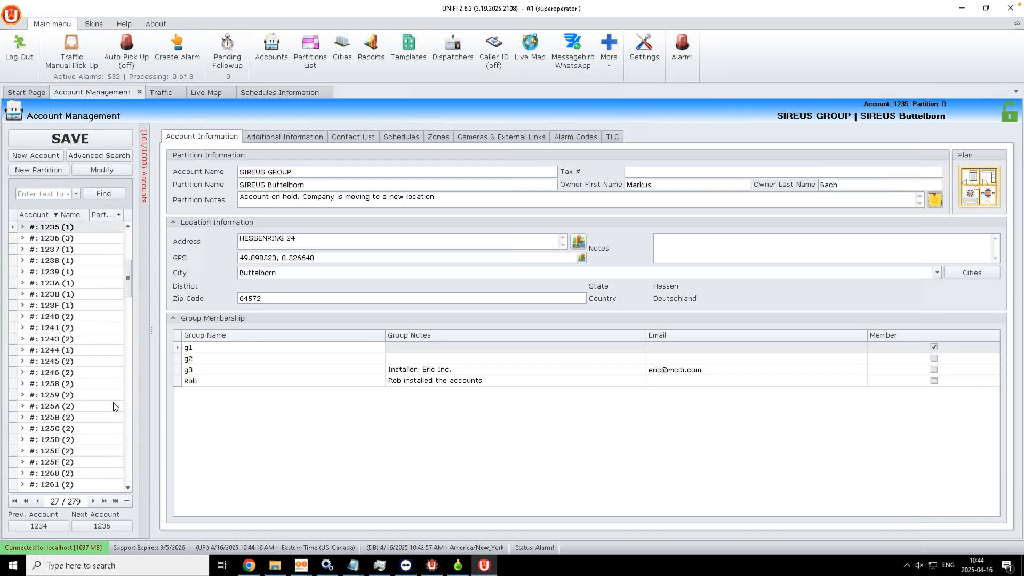
left_click(128, 226)
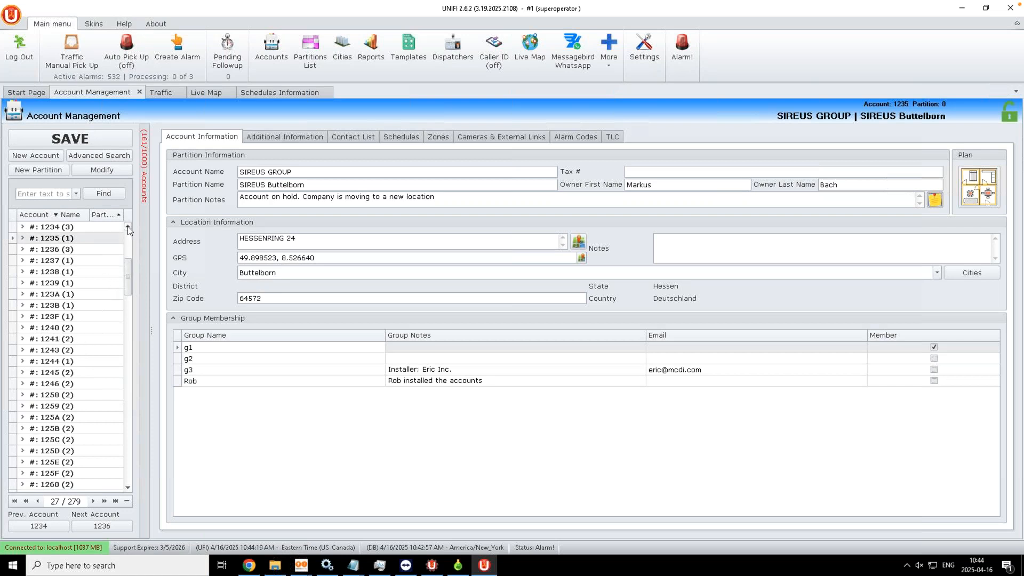
left_click(58, 249)
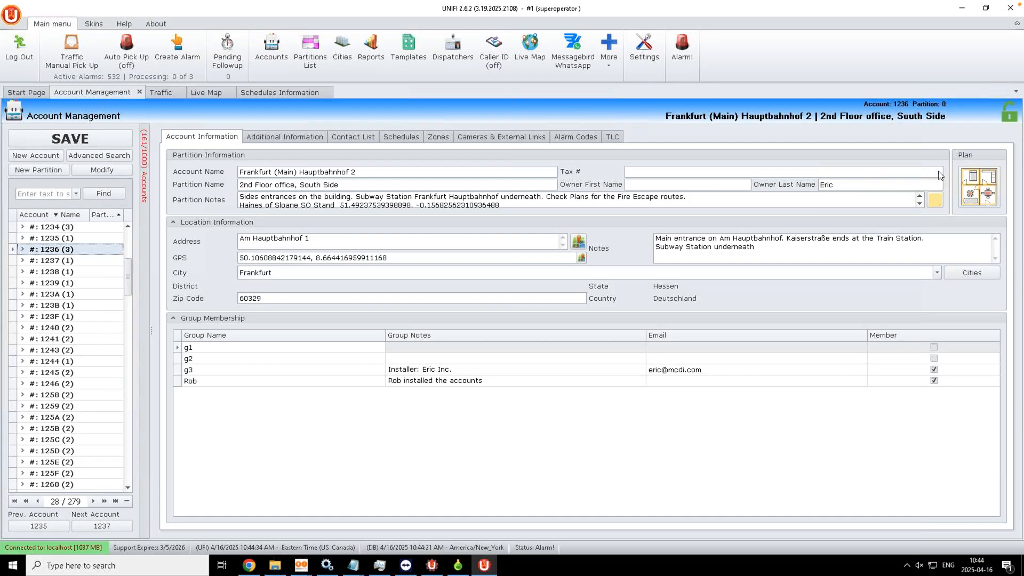
left_click(972, 186)
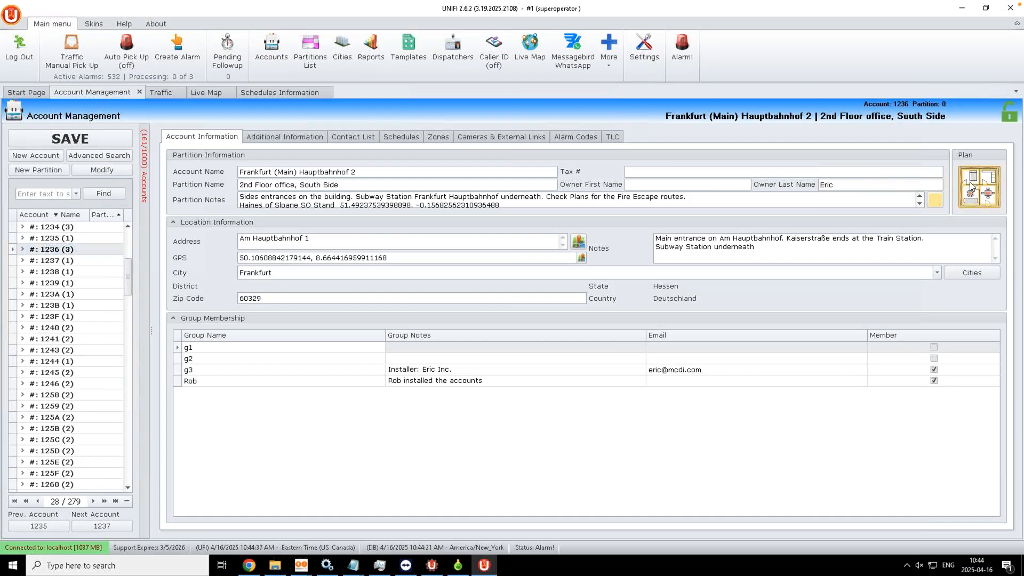
Step: Open account 1236's Plan Editor showing the '2nd floor office South Frankfurt HBF' plan
double_click(971, 187)
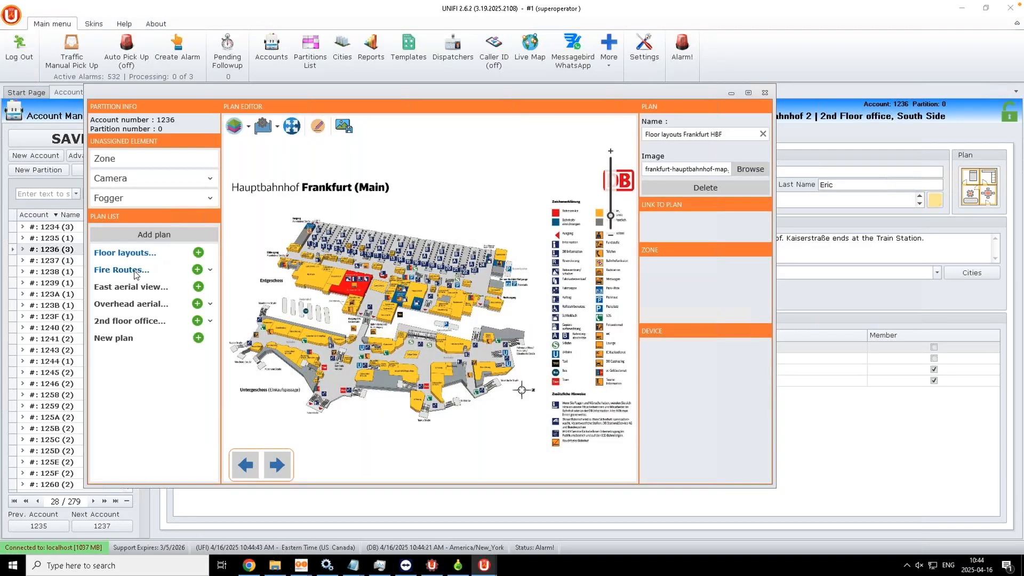
left_click(131, 322)
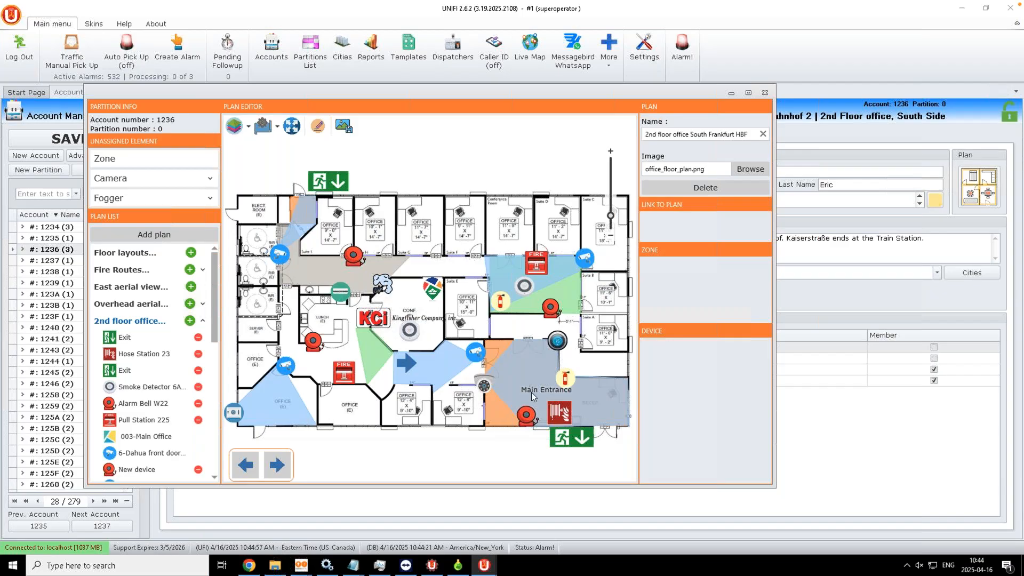
Step: Inspect the Main Entrance zone, camera ch2, Fog Machine, SAFE, Pull Station 225 and Exit sign, then close the editor
left_click(491, 347)
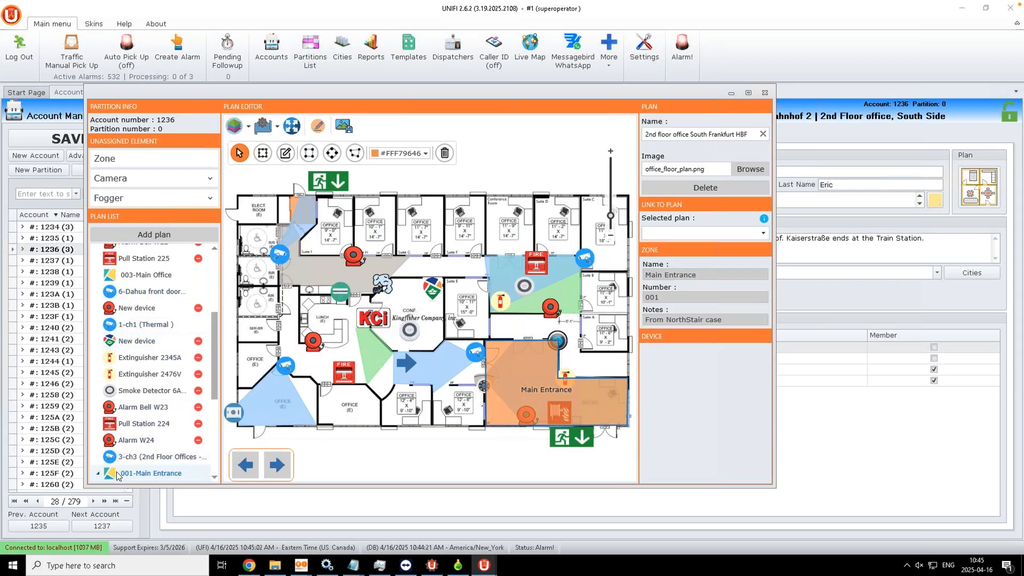
left_click(484, 385)
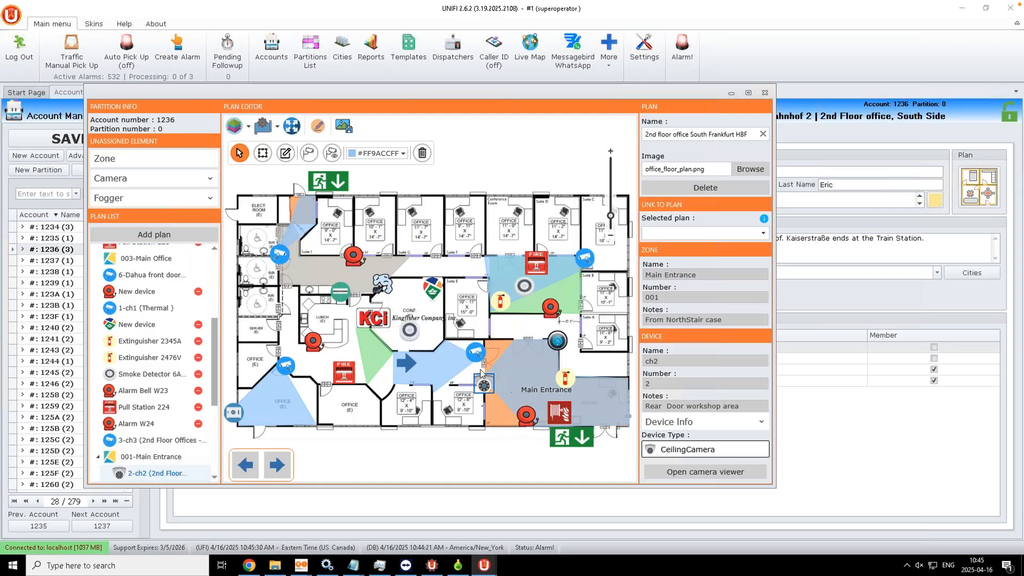
left_click(382, 284)
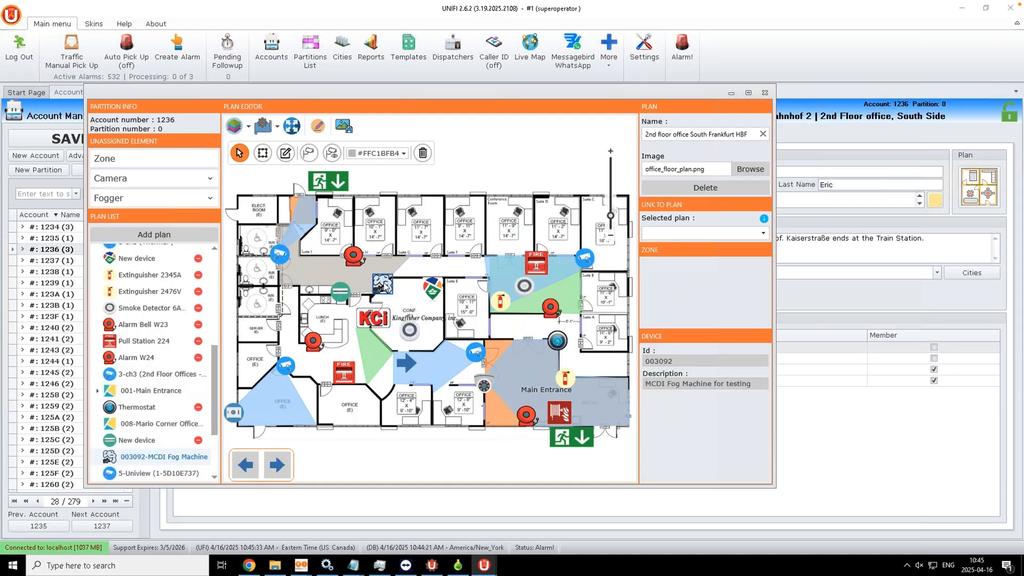
left_click(233, 413)
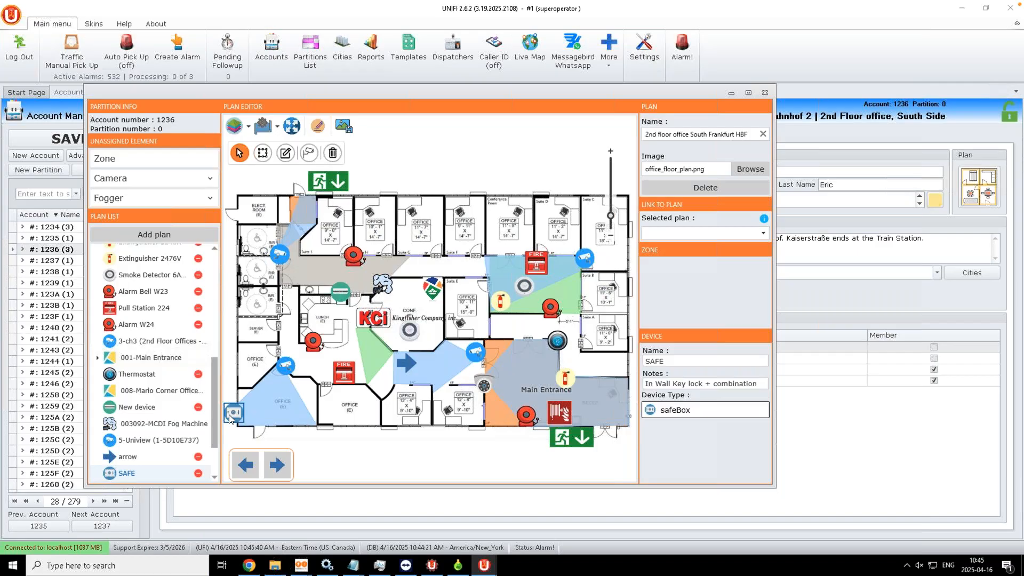
left_click(350, 375)
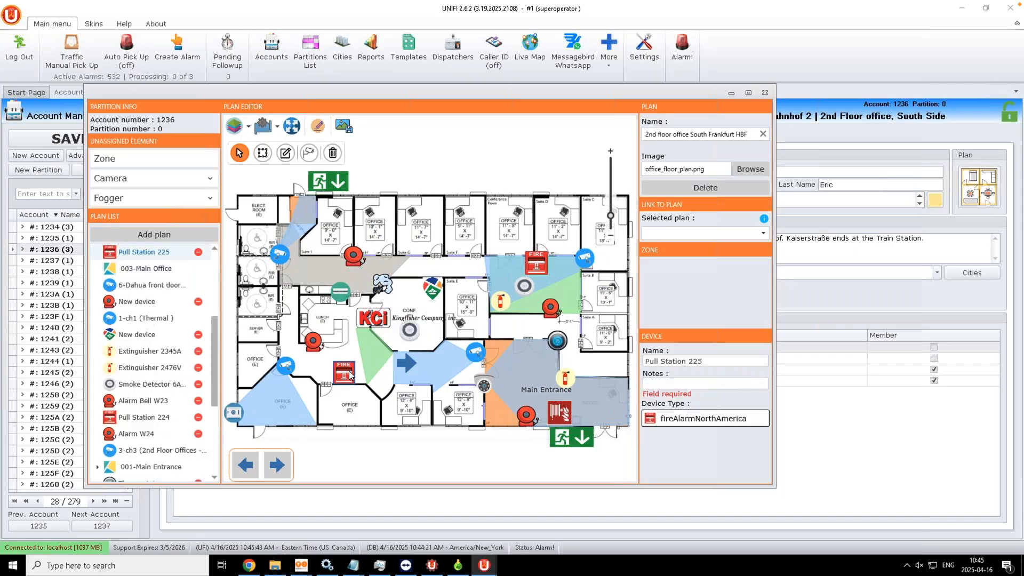
left_click(577, 446)
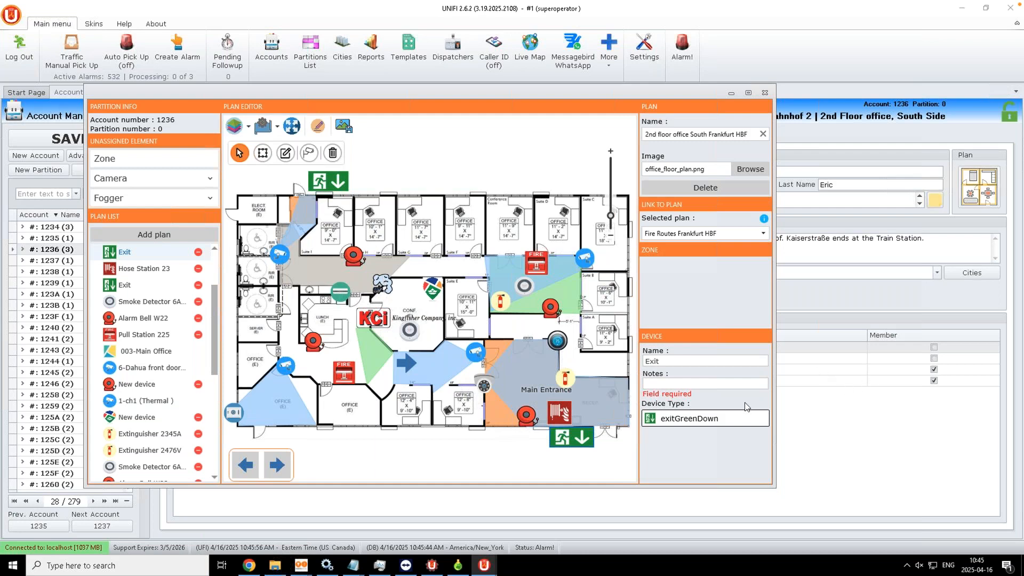
left_click(707, 427)
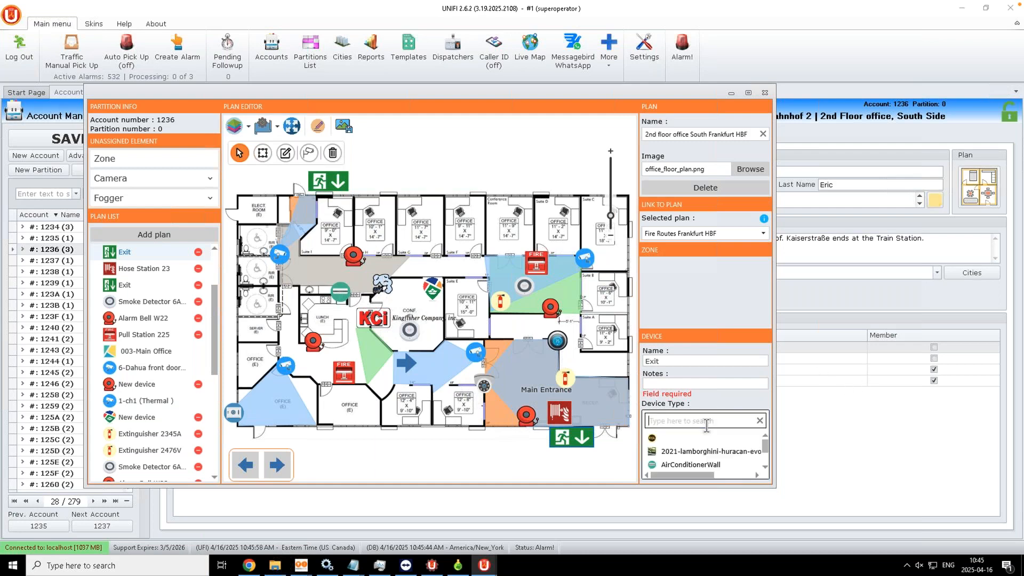
left_click(765, 93)
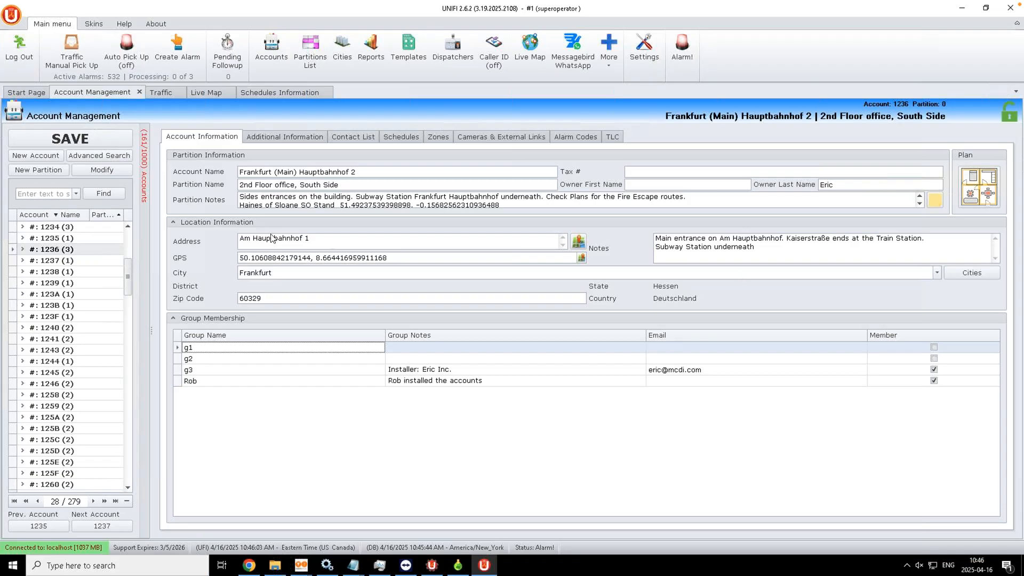
Step: On the Live Map, open the 2nd Floor office site's plans and display the '2nd floor office South' plan
left_click(205, 91)
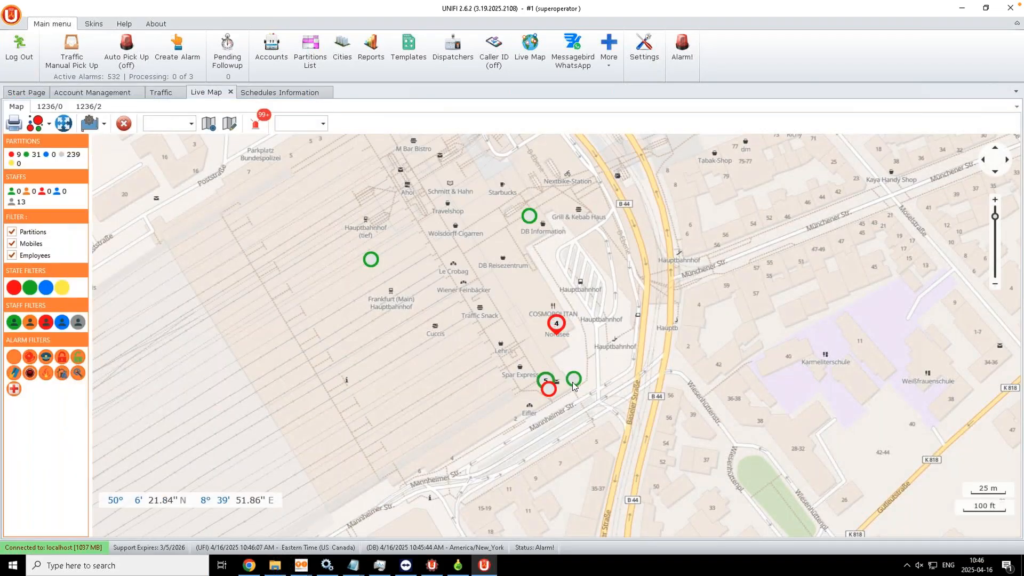
left_click(573, 383)
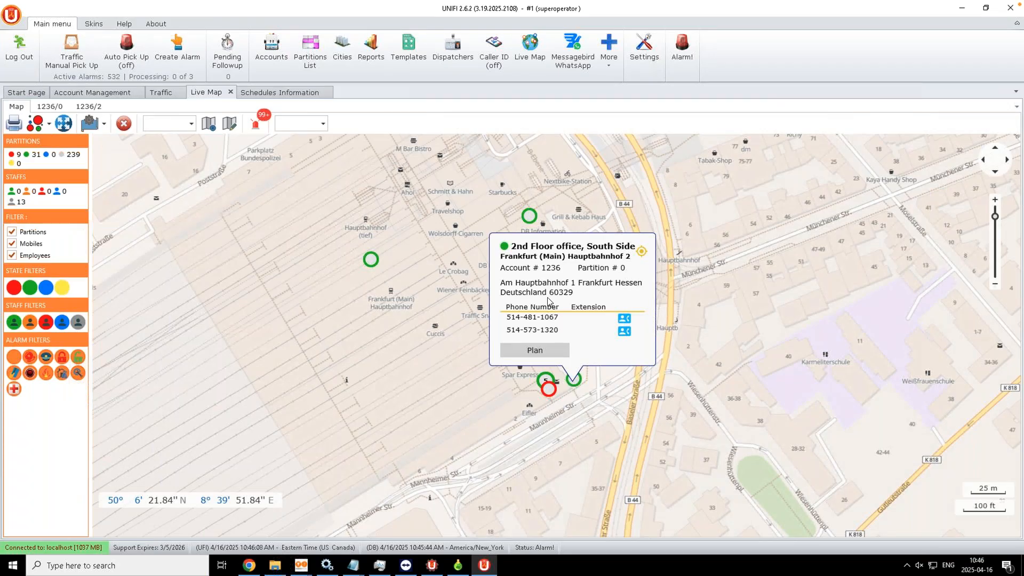
left_click(529, 352)
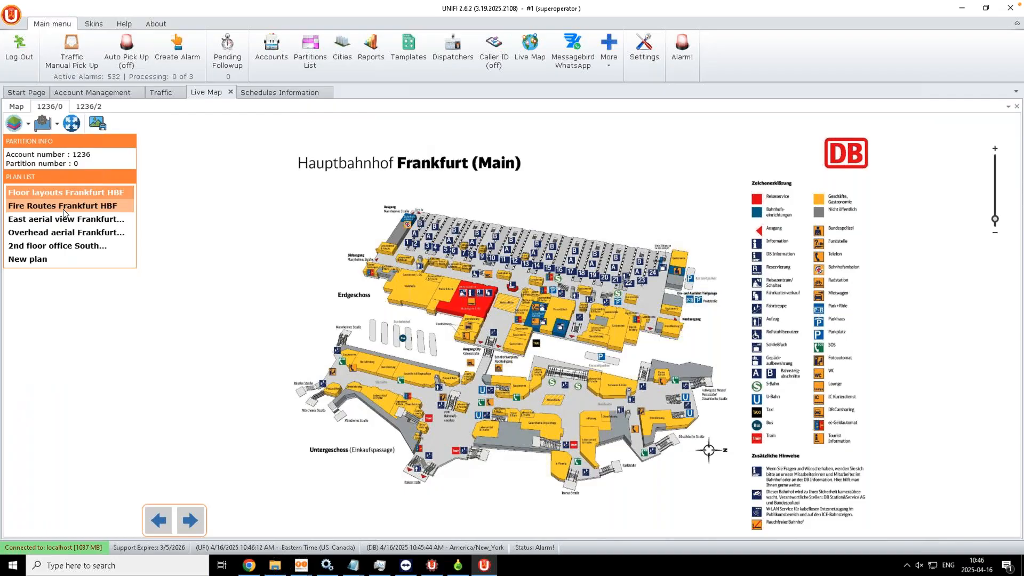
left_click(72, 247)
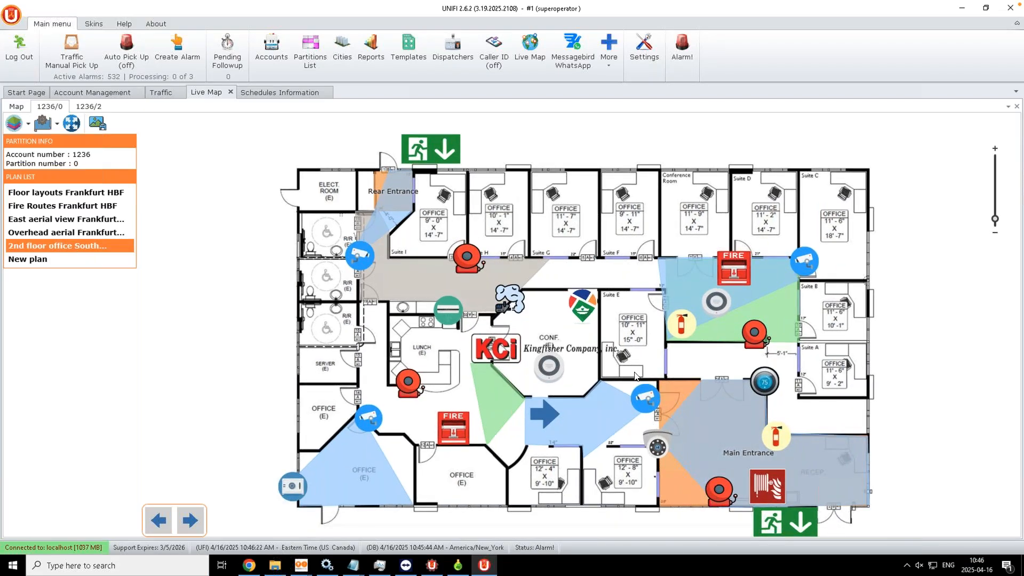
Step: View camera 2-ch2 in the Camera Viewer, close it, and return to account 1236's details
left_click(659, 449)
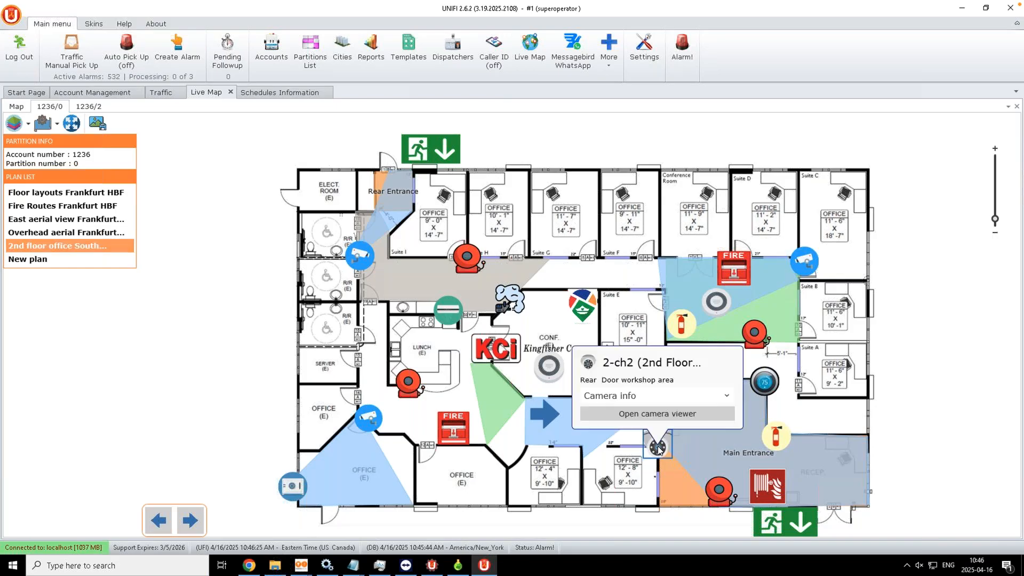
left_click(616, 415)
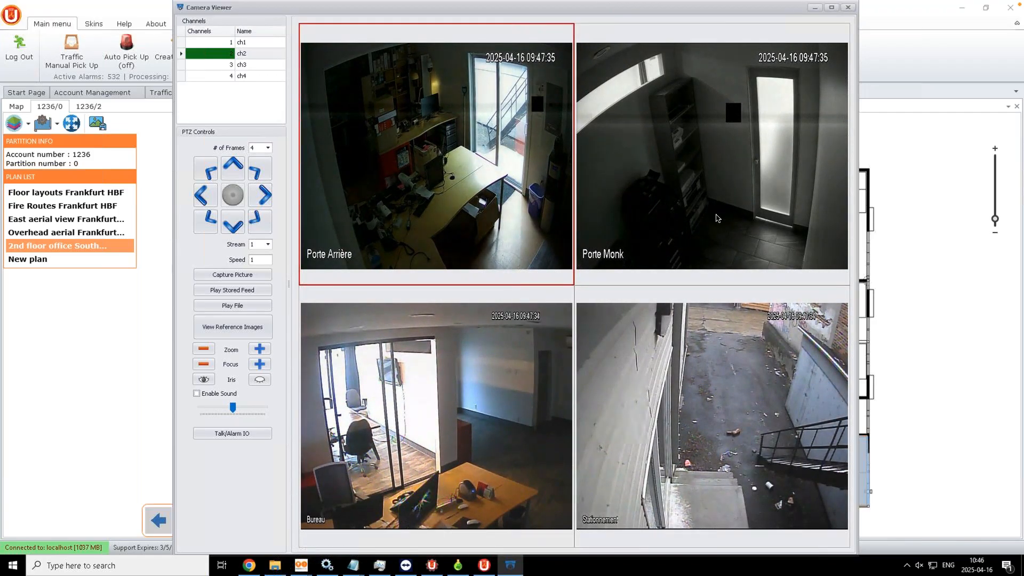
left_click(848, 8)
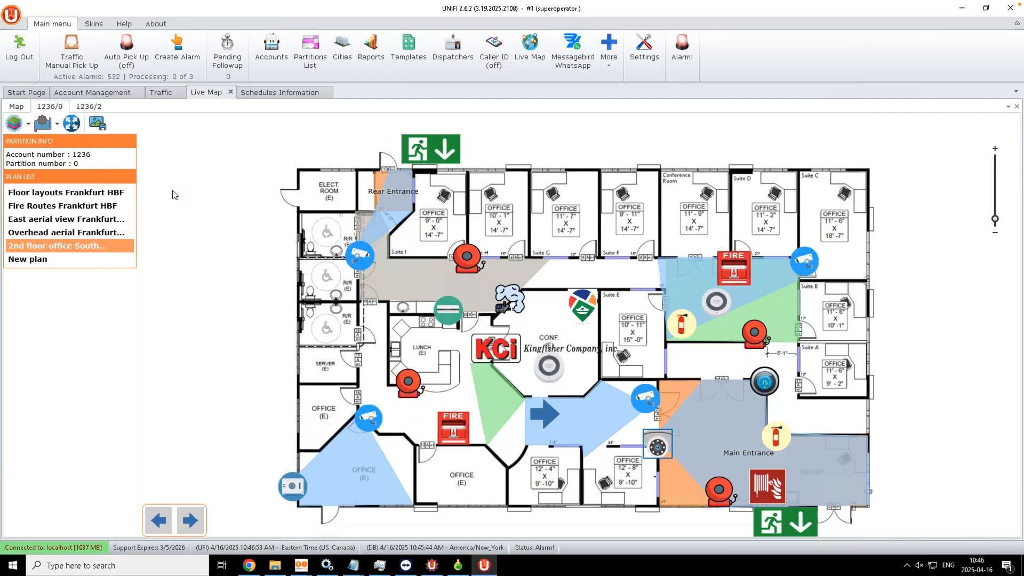
left_click(91, 93)
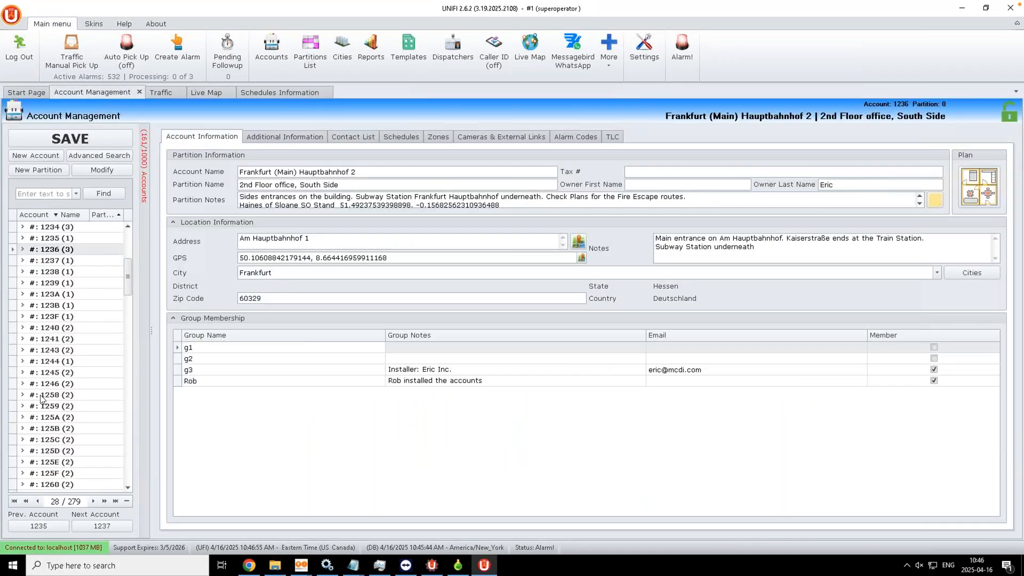
Step: Show account 1236's Cameras & External Links, leaving the first camera name '2nd Floor Offices' unedited
left_click(47, 250)
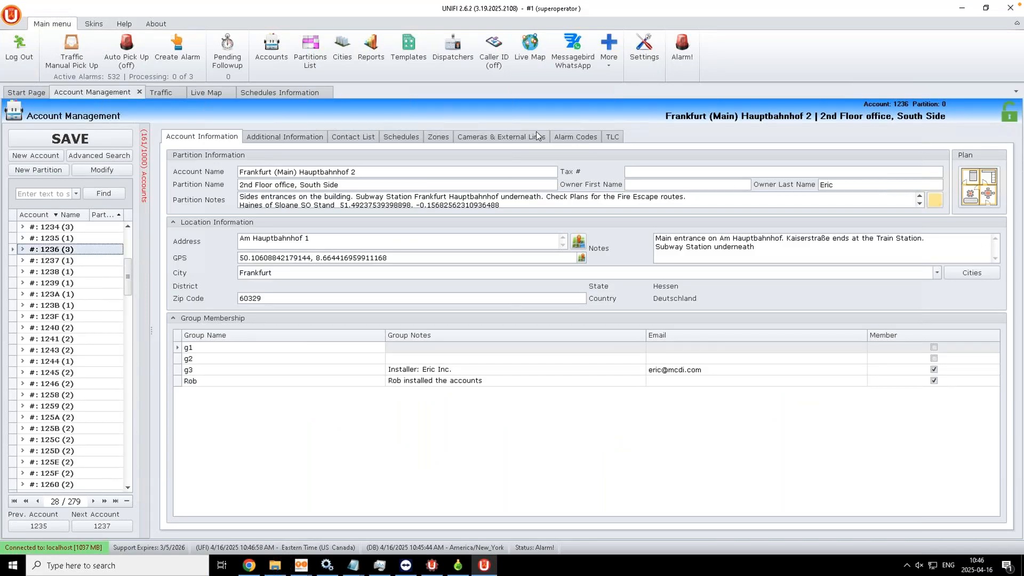
left_click(496, 138)
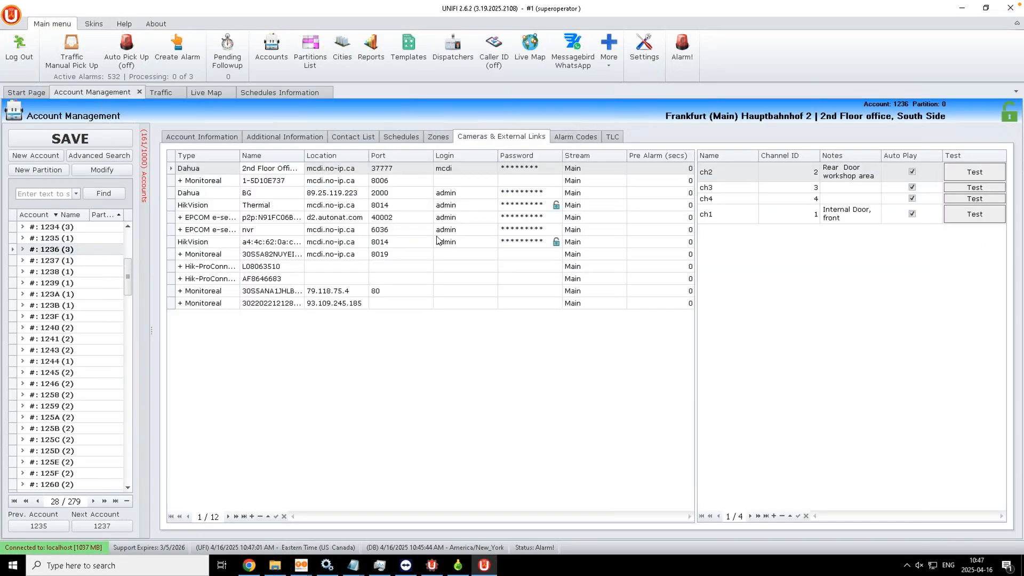
left_click(293, 169)
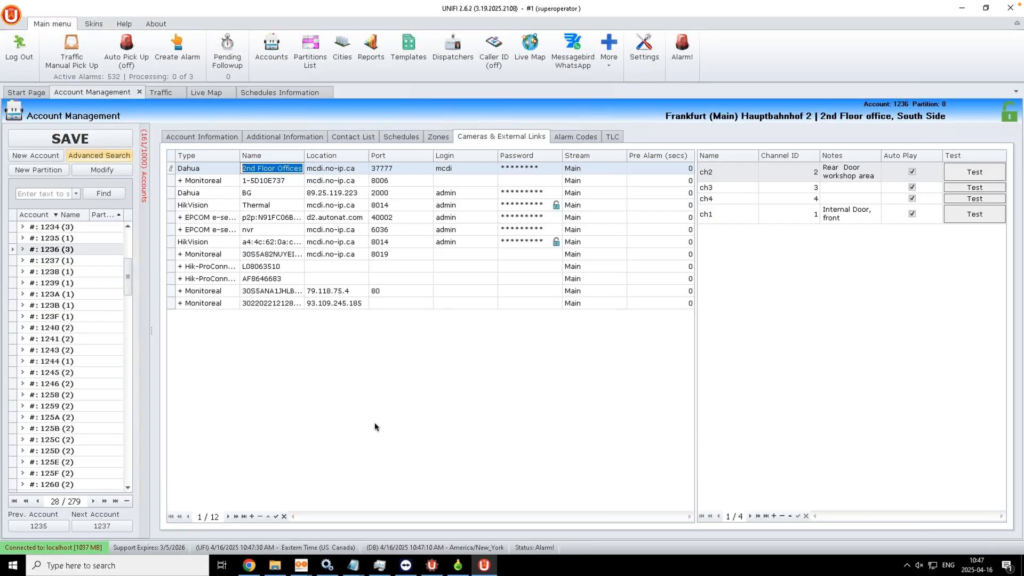
key("Escape")
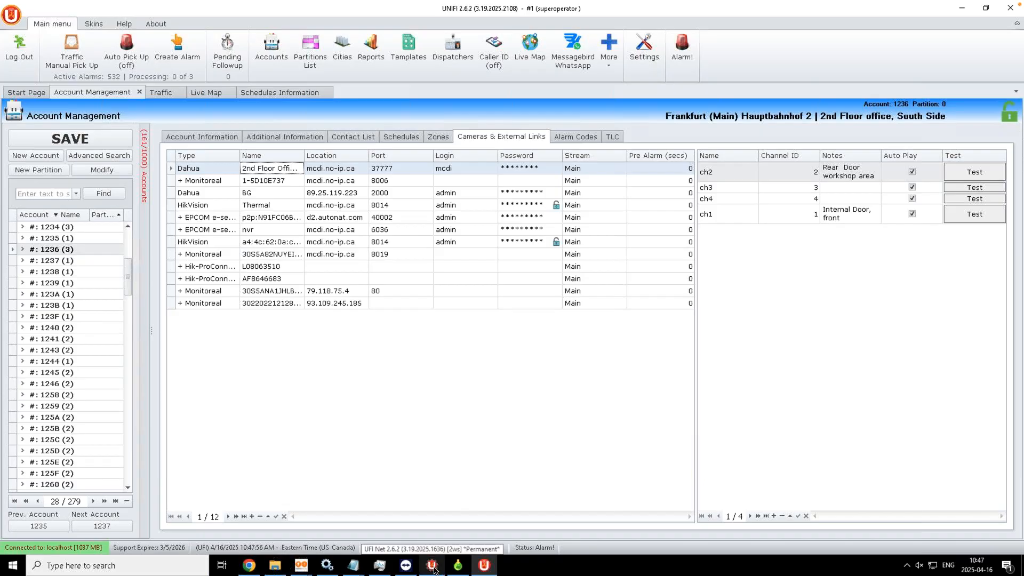
Step: Switch to the Securithor 2.50 remote session and bring up STNet's server Tools menu
left_click(219, 6)
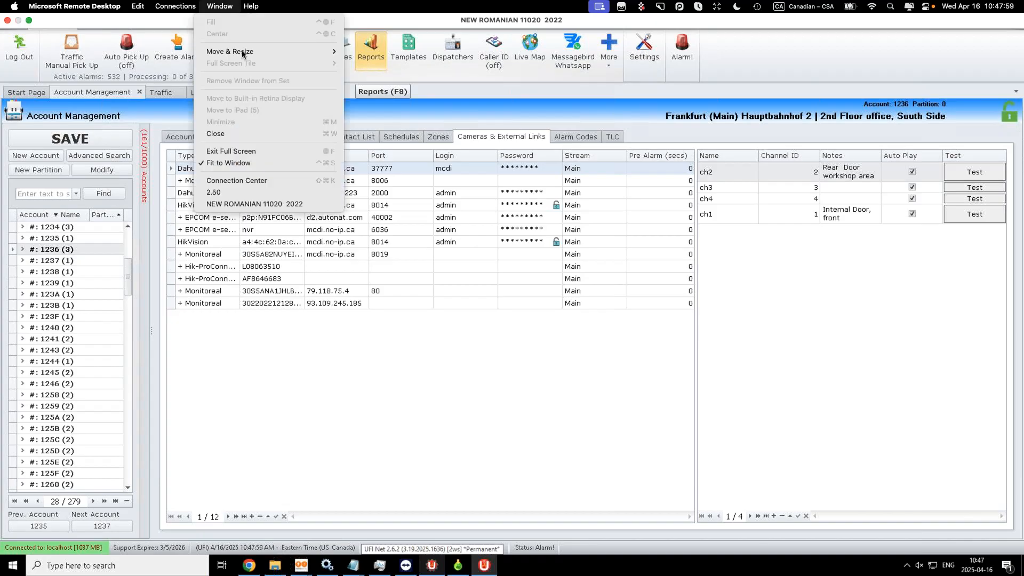
left_click(227, 193)
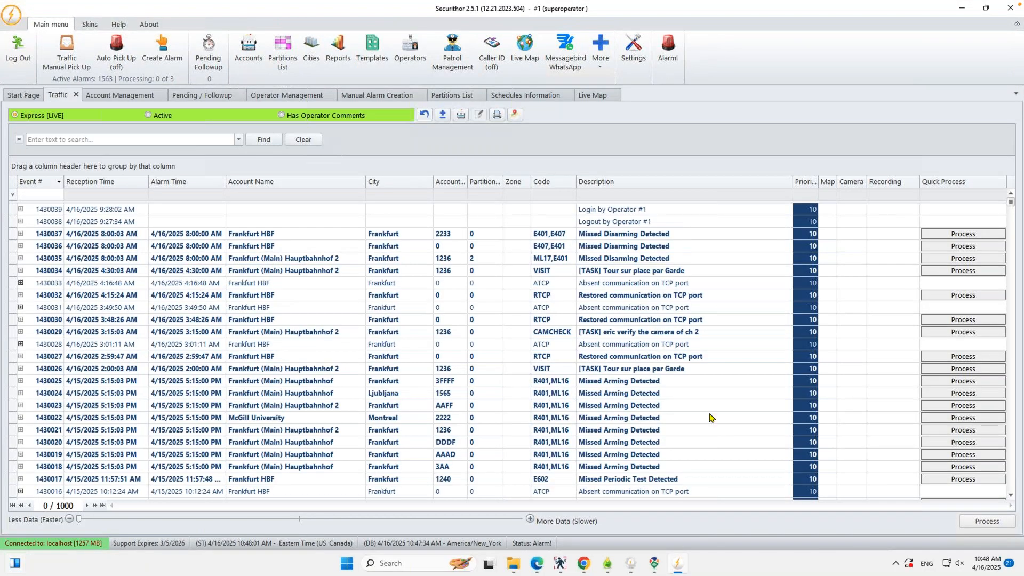
mouse_move(629, 566)
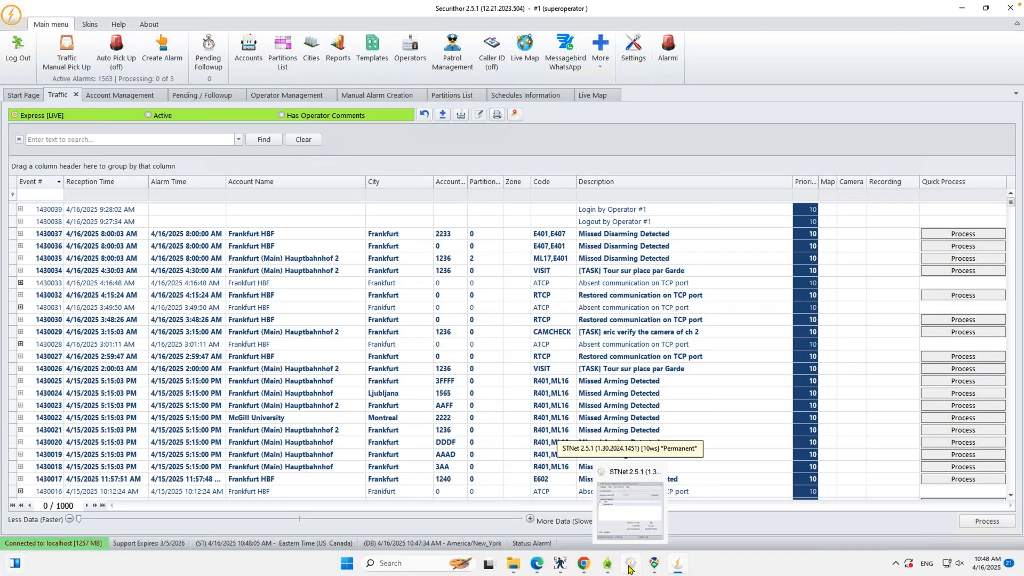
left_click(630, 569)
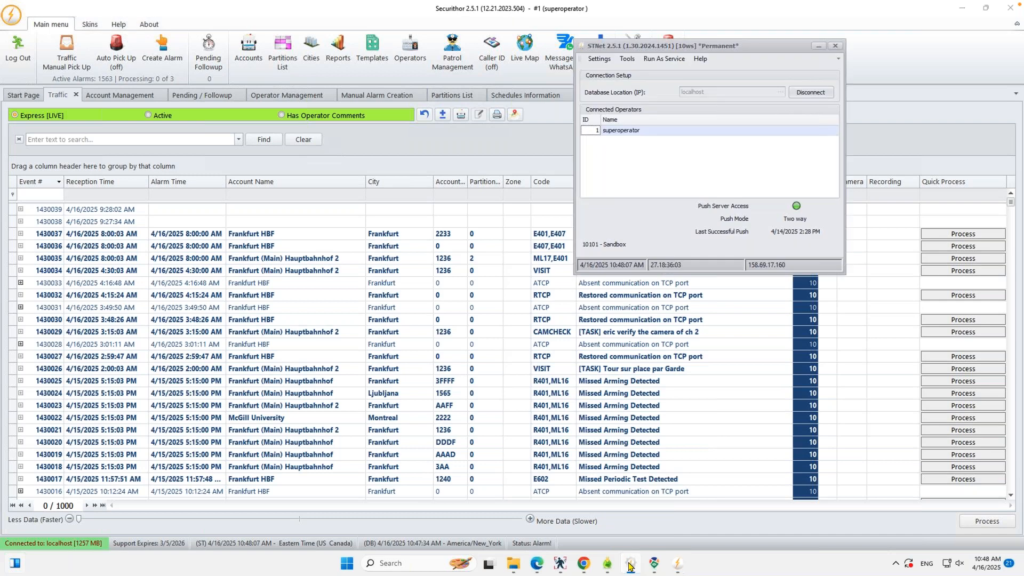
left_click(627, 59)
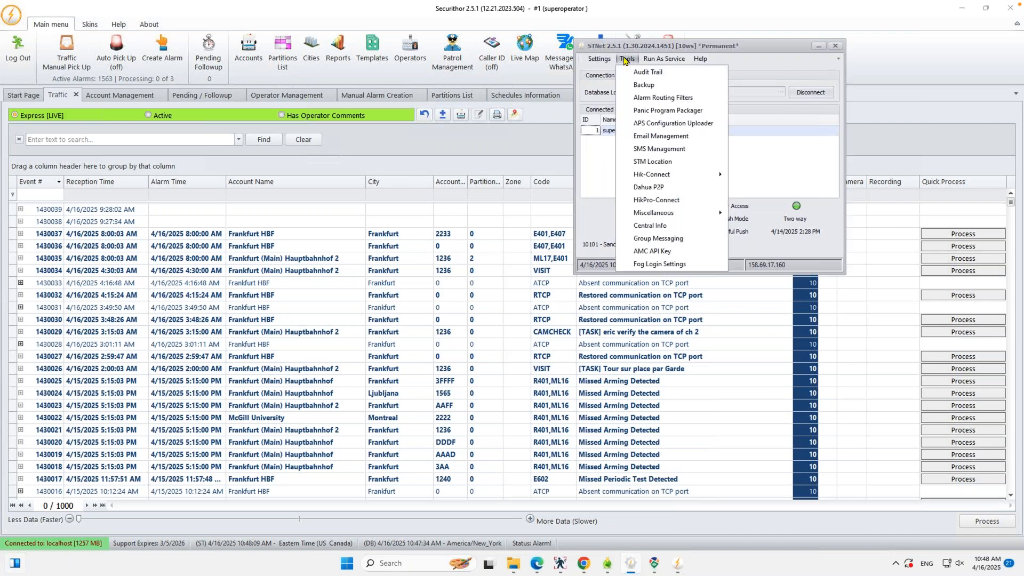
Step: Review Central Info's name, central phone, WhatsApp and 'Hi {n}' greeting, then show the phone's recent apps
left_click(646, 226)
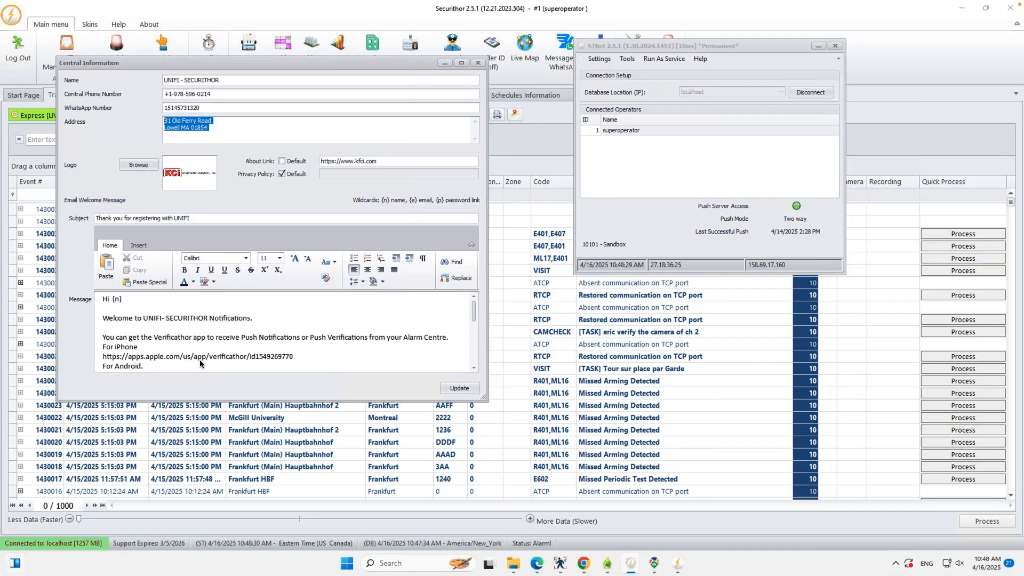
left_click_drag(237, 79, 118, 78)
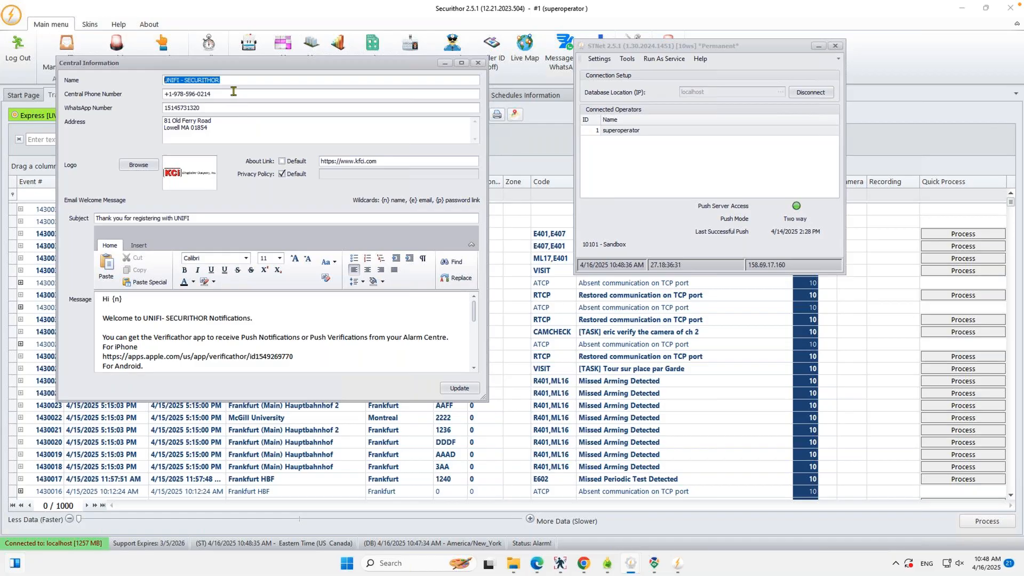
key("Tab")
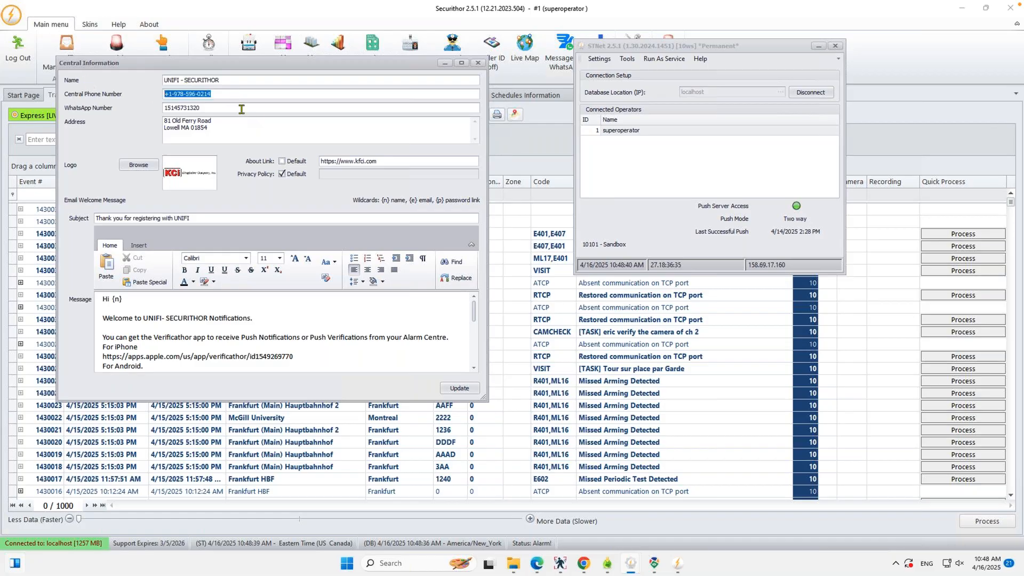
key("Tab")
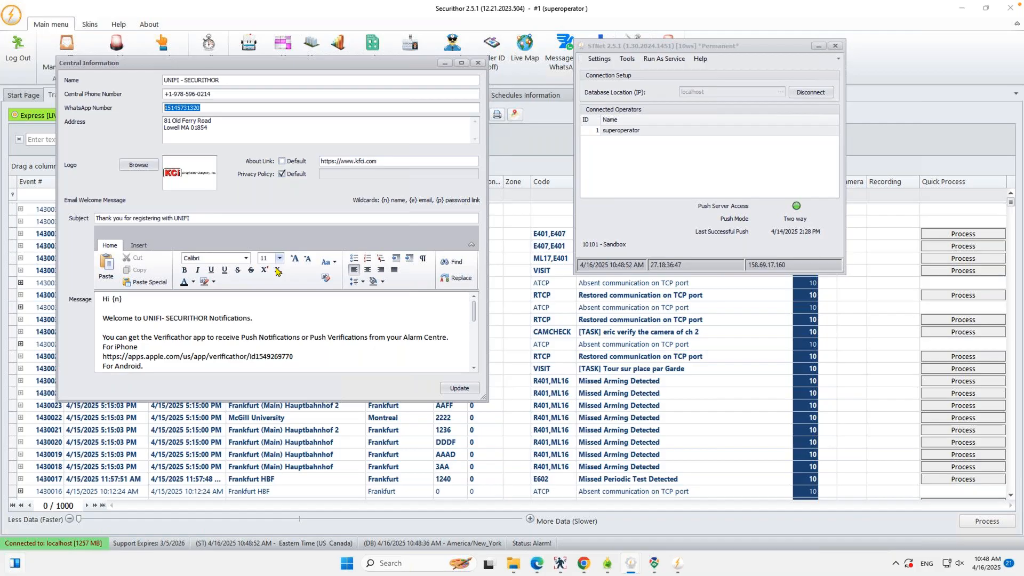
left_click(98, 302)
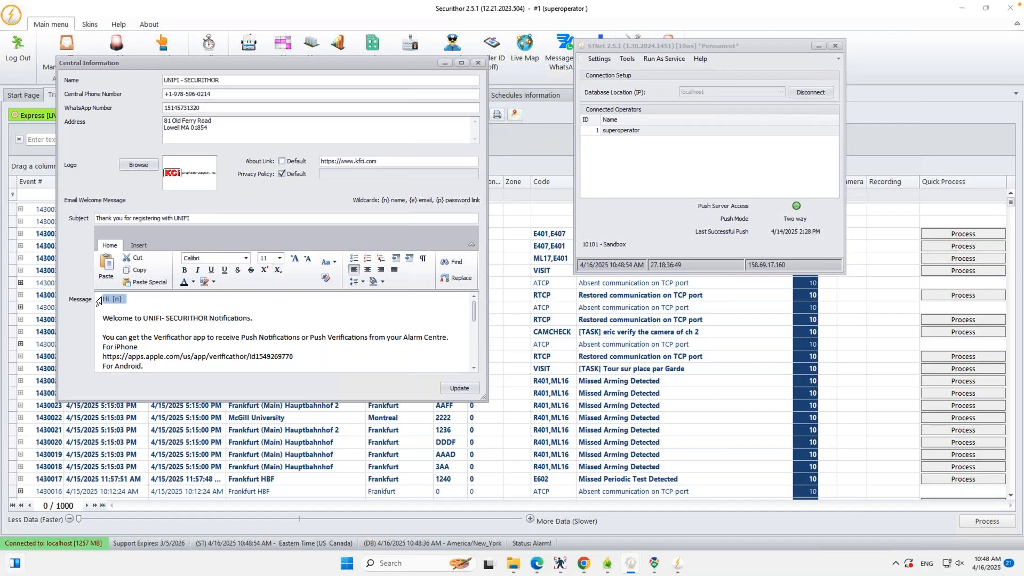
left_click(399, 364)
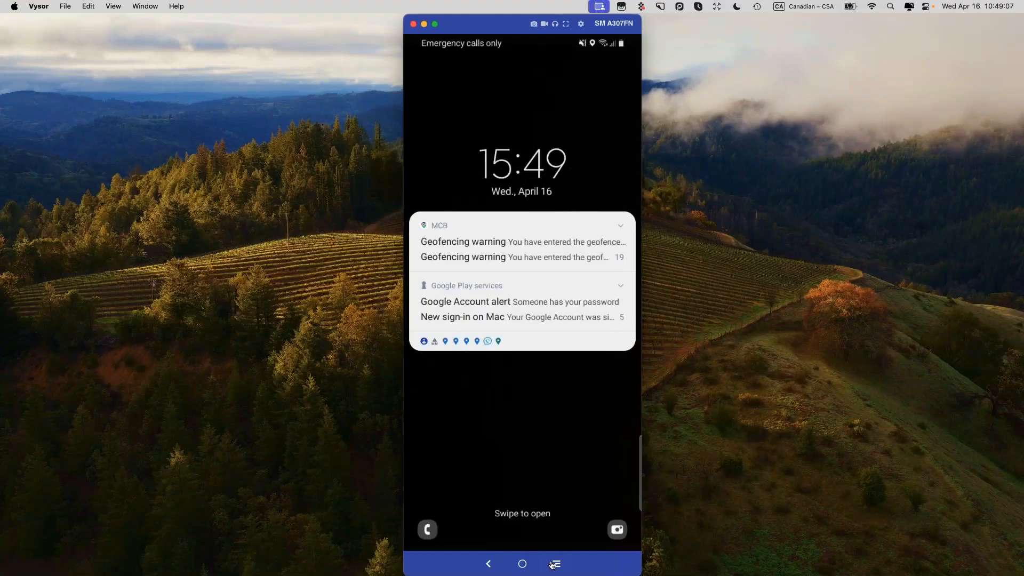
left_click(553, 564)
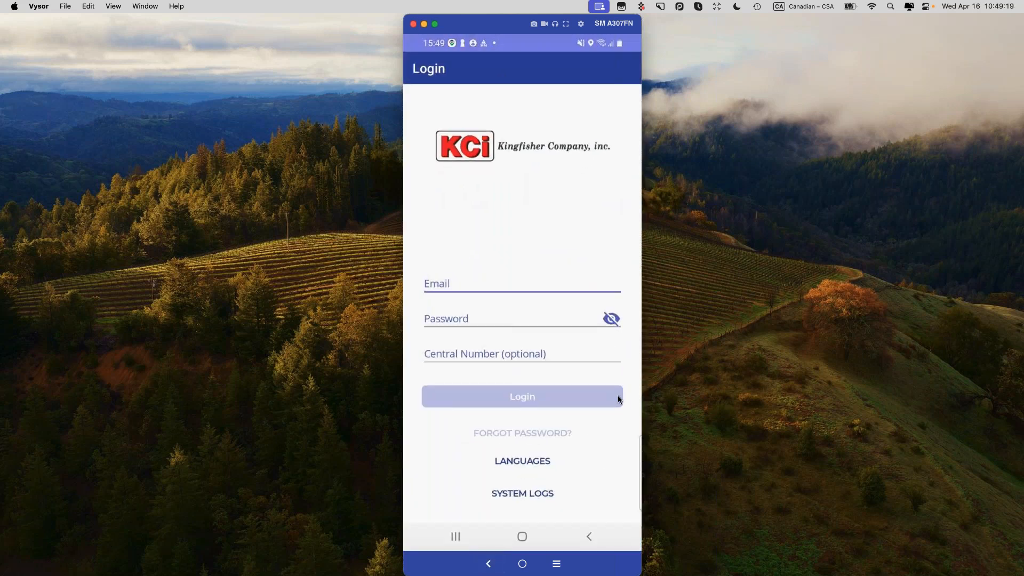
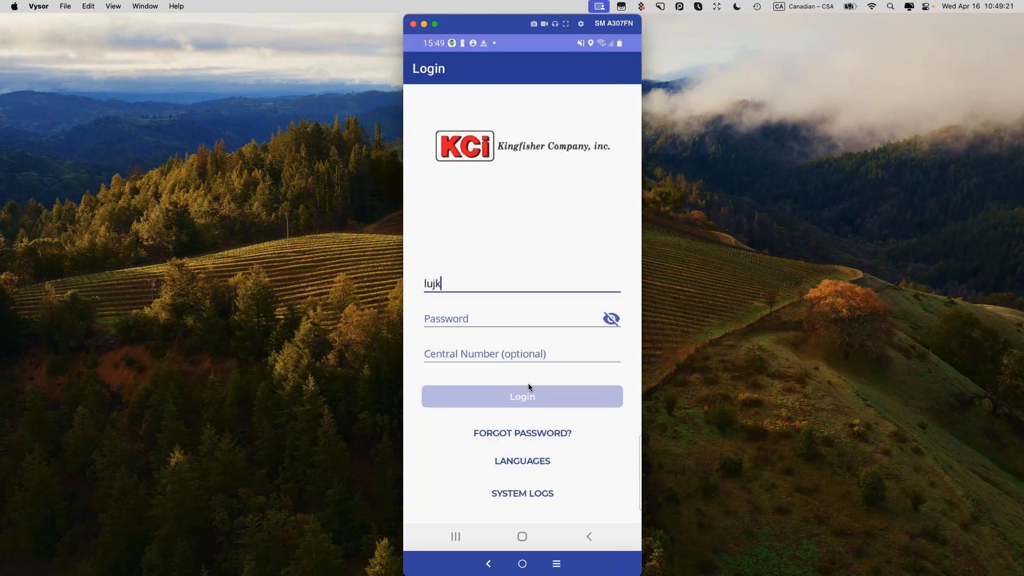
Step: Log into the Verificathor app with the invited user's email and password
key("Tab")
type("1234")
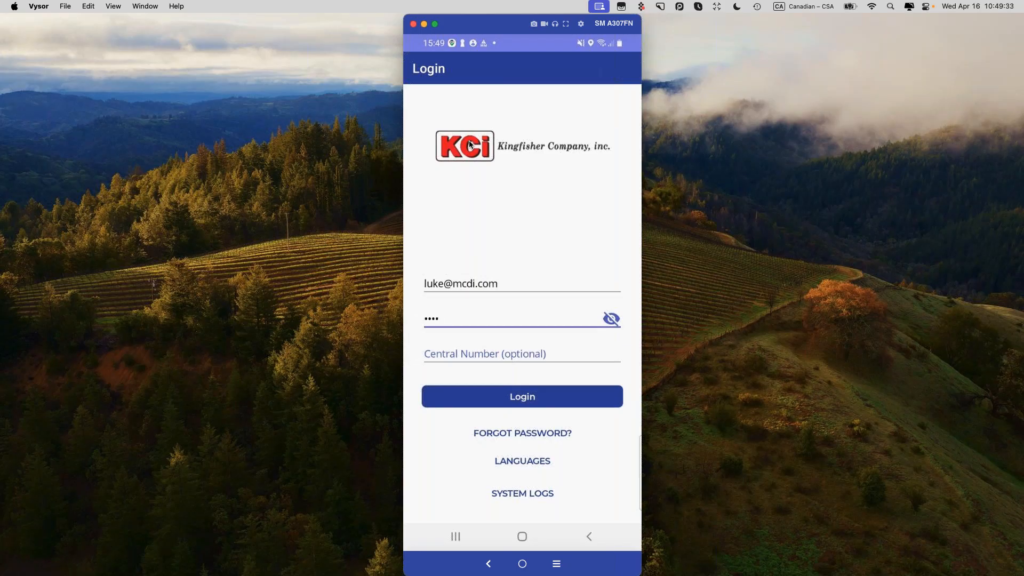
left_click(508, 400)
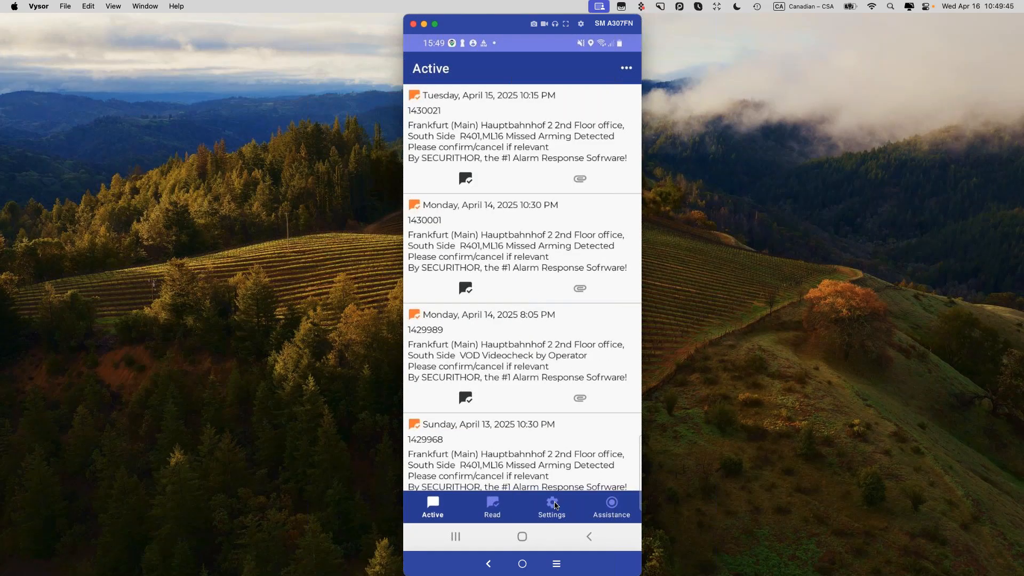
Step: Try the app's call-central-station option from settings, then return to the Active alerts list
left_click(553, 505)
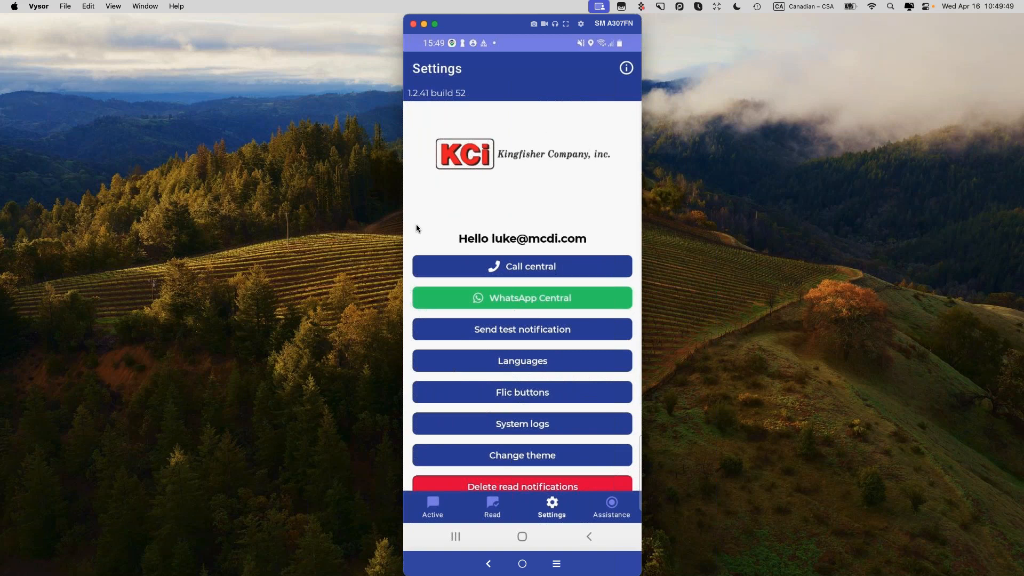
left_click(540, 267)
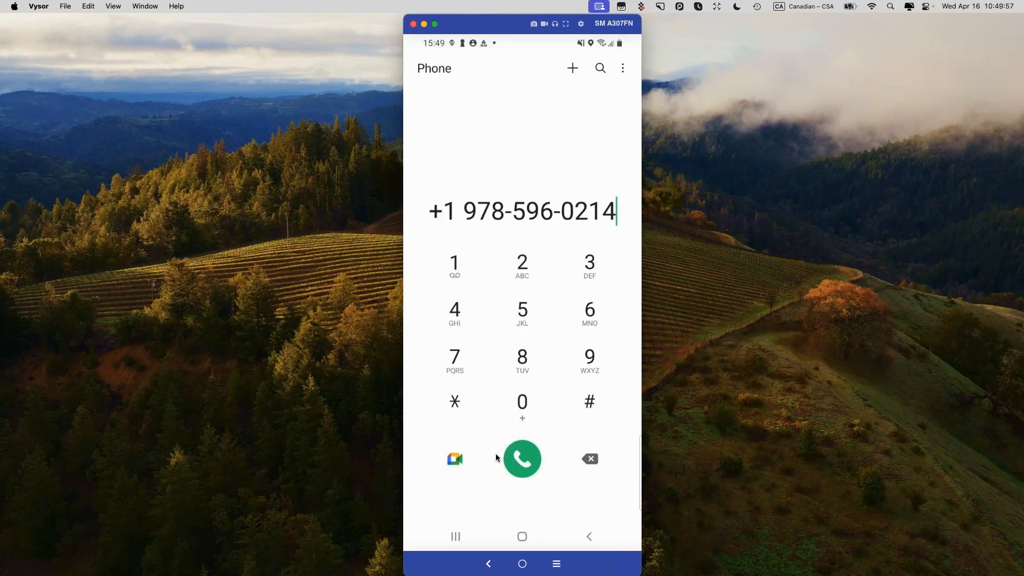
left_click(591, 534)
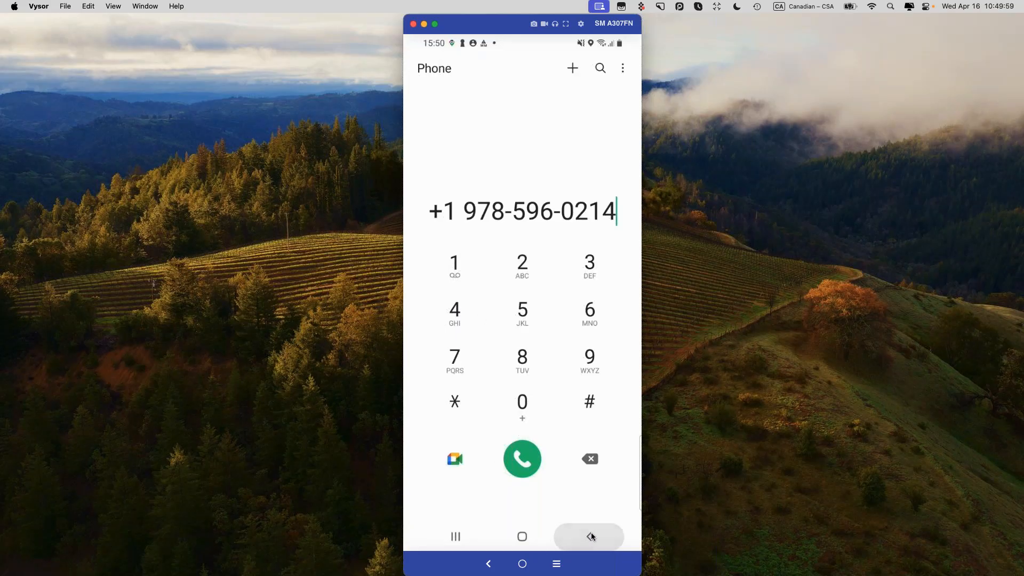
left_click(456, 536)
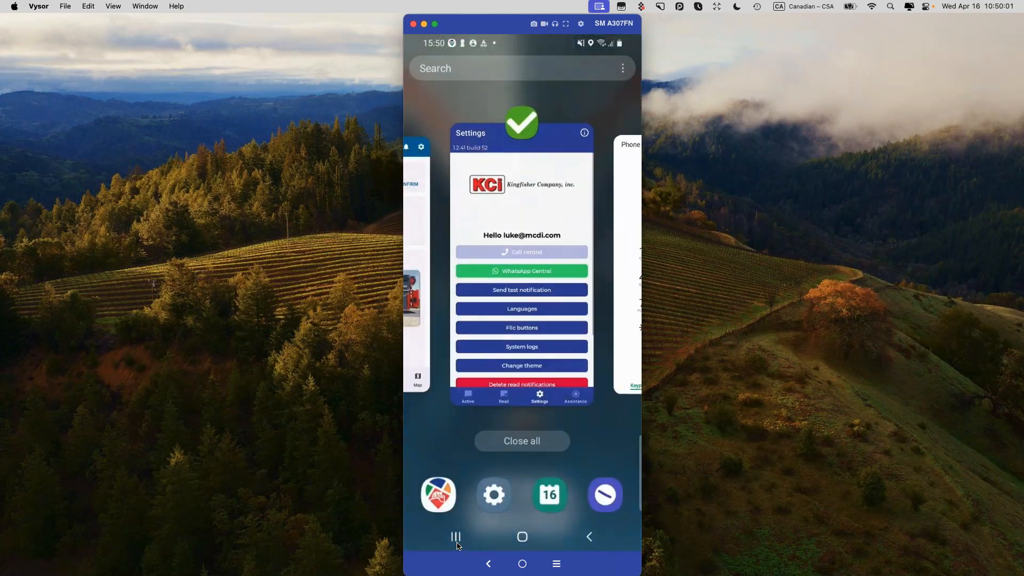
left_click(498, 215)
left_click(549, 501)
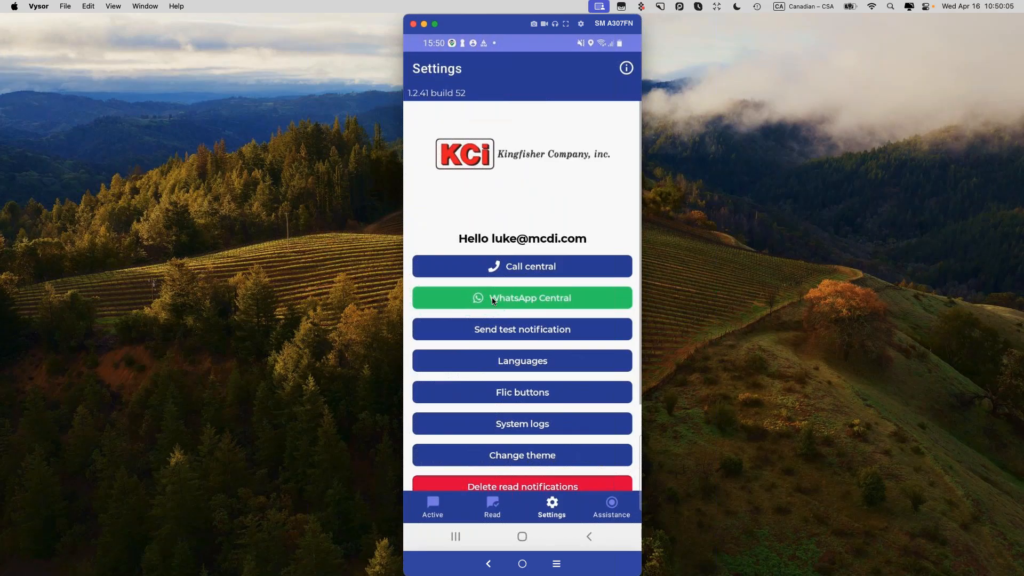
left_click(433, 511)
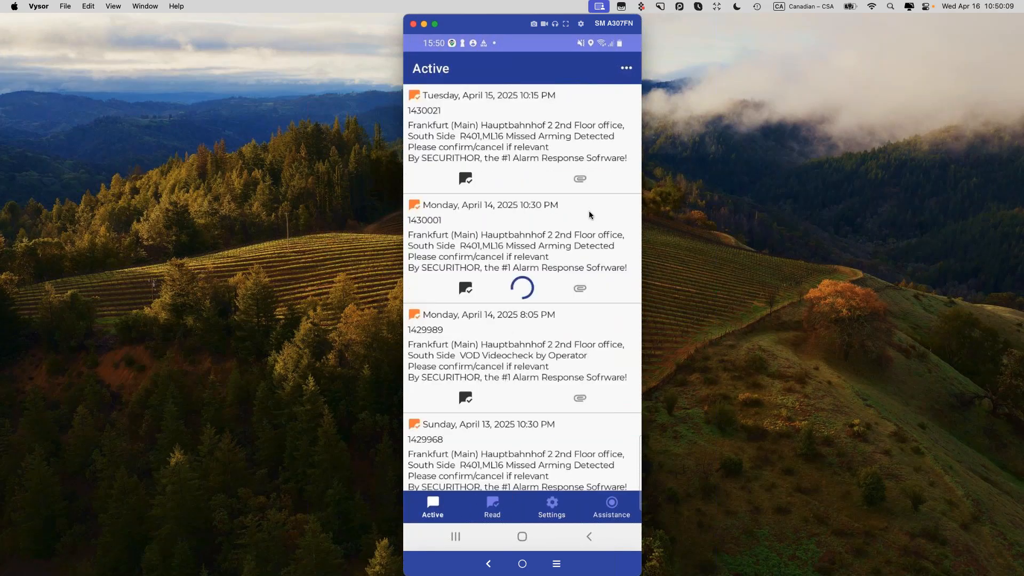
Step: Scroll through the Frankfurt Hauptbahnhof 2 active alerts back to April 11
scroll(605, 374, "down", 1)
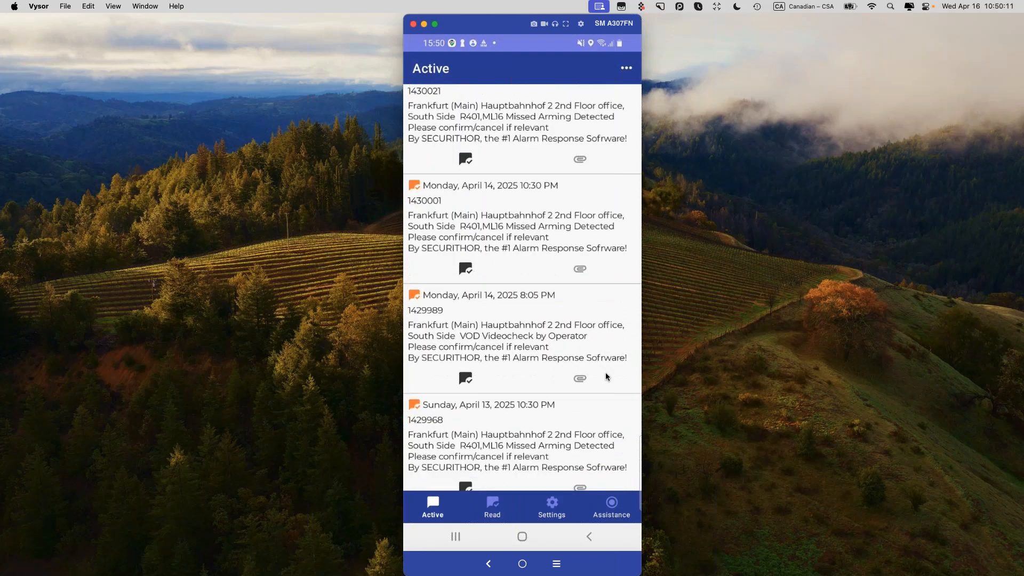
scroll(606, 373, "down", 15)
scroll(508, 324, "up", 10)
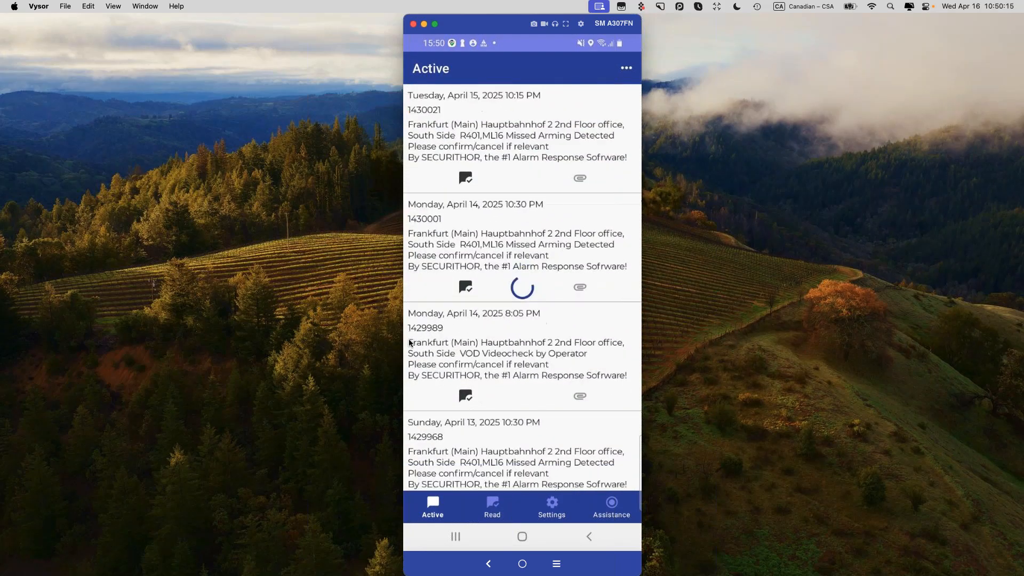
scroll(425, 382, "down", 8)
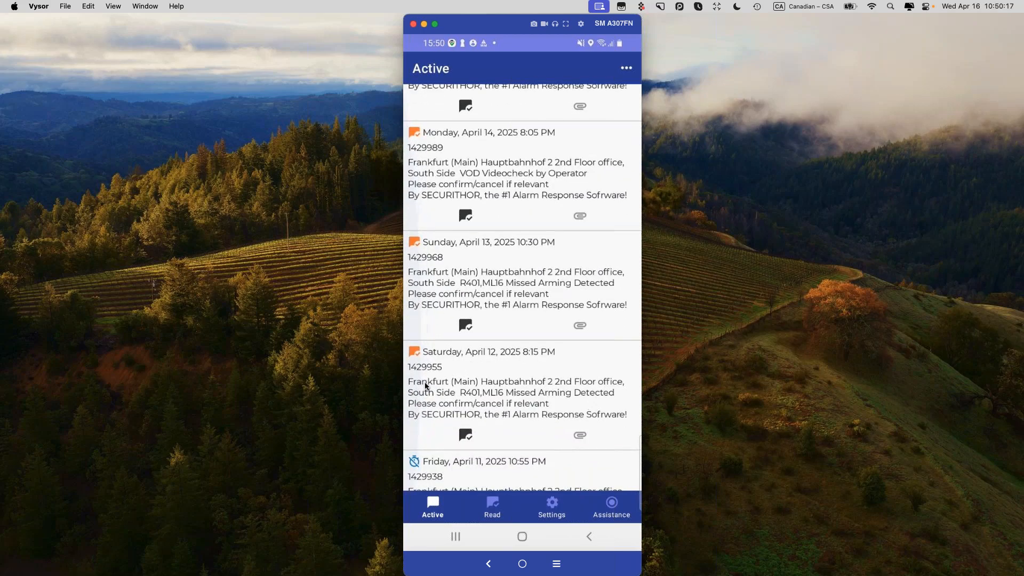
scroll(425, 382, "down", 4)
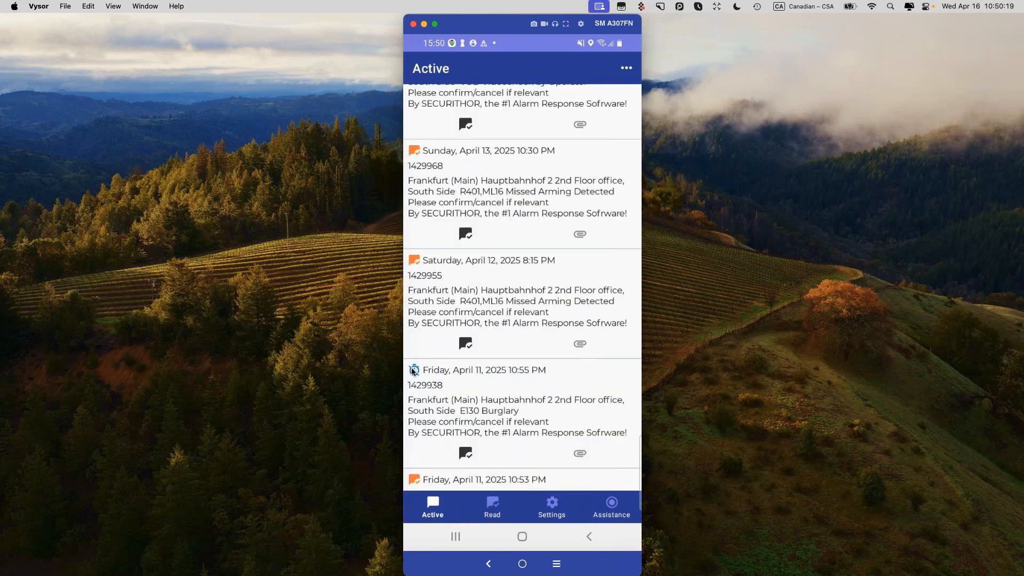
scroll(492, 387, "up", 5)
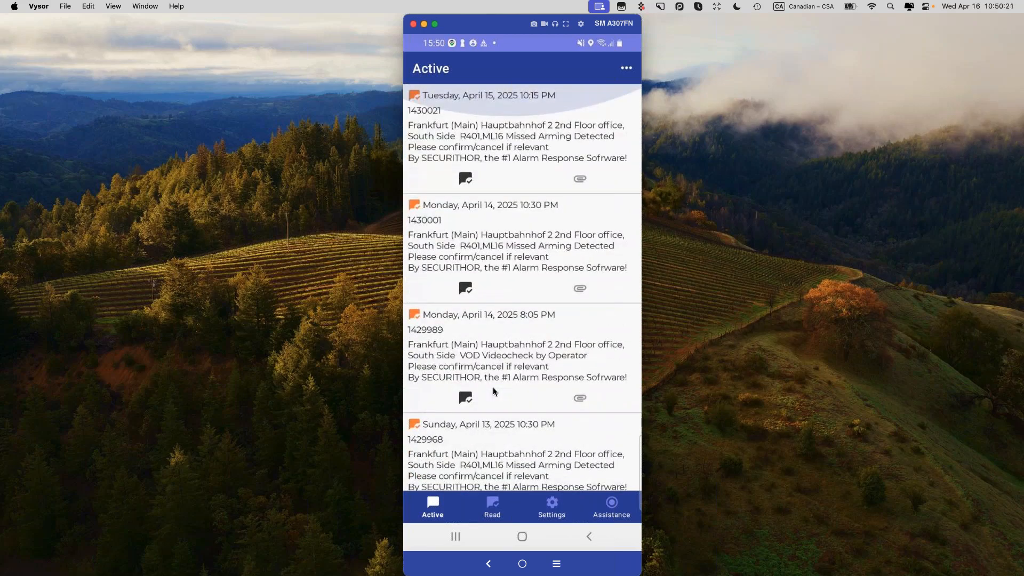
scroll(490, 401, "down", 6)
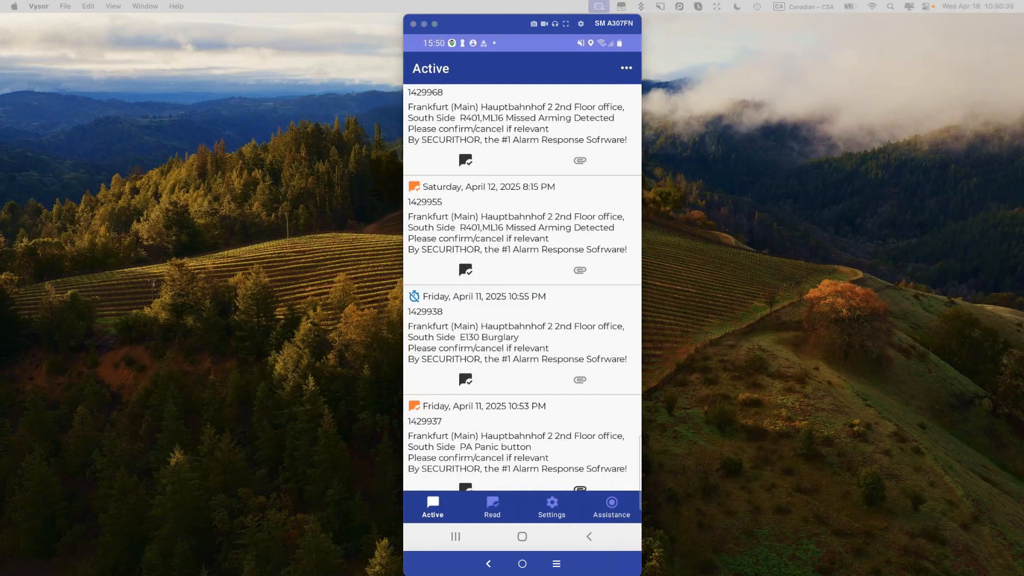
Step: Back in the Securithor session, save the central information settings and hide the STNet window
key("ctrl+Right")
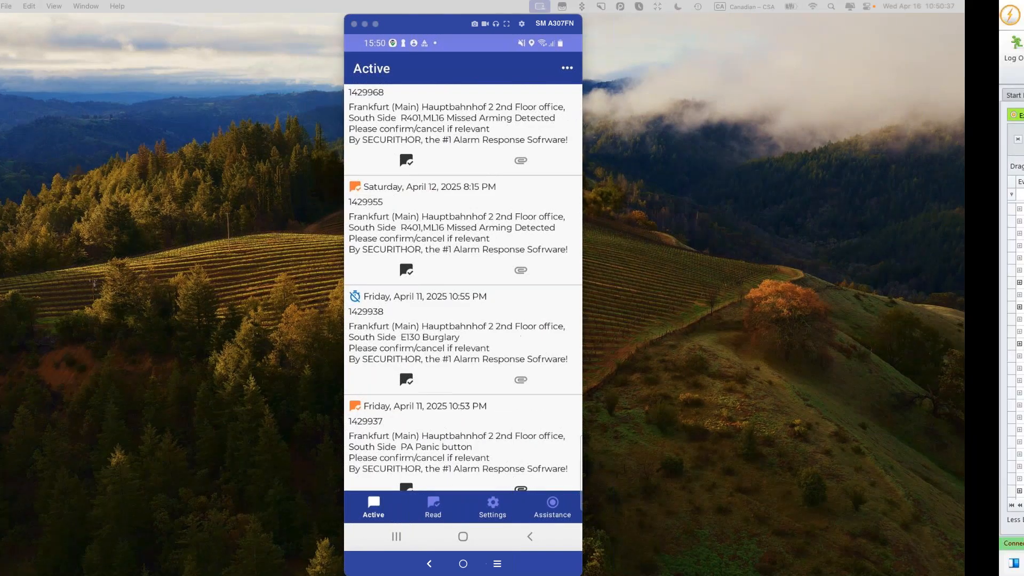
left_click(284, 353)
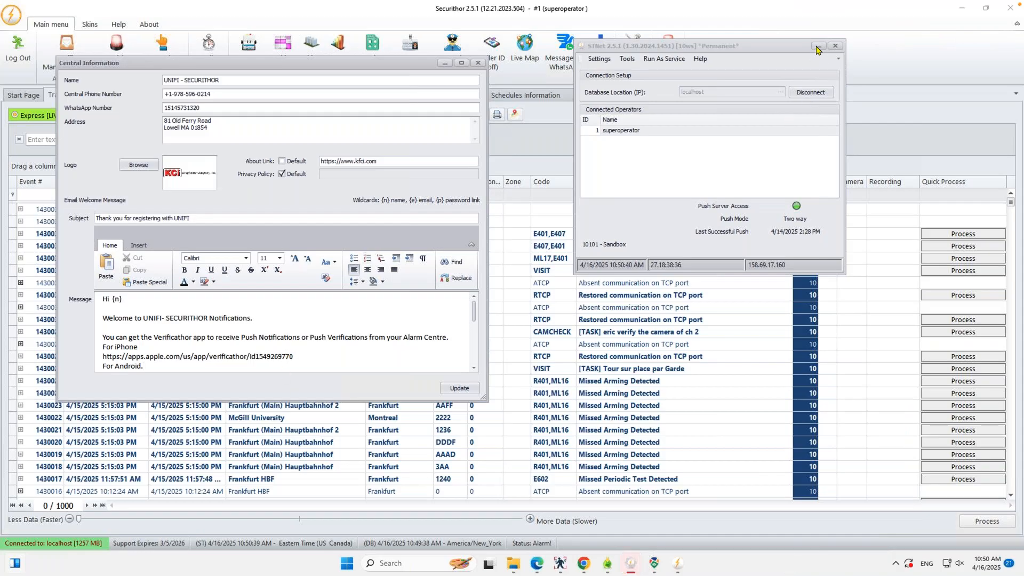
left_click(452, 391)
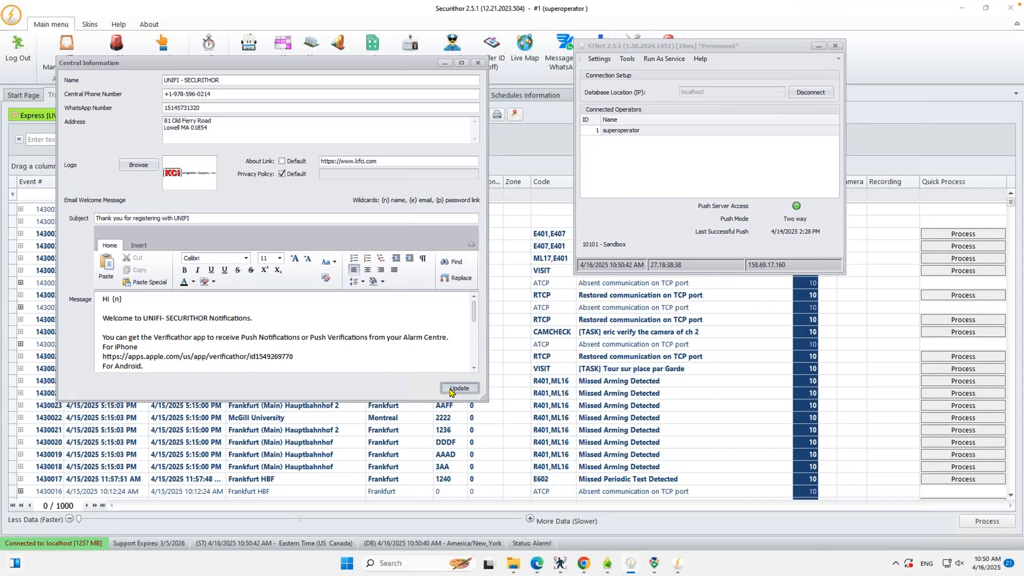
left_click(818, 46)
Step: Send user 12 of account 1236 the push-login welcome invite and select their push login value
left_click(126, 96)
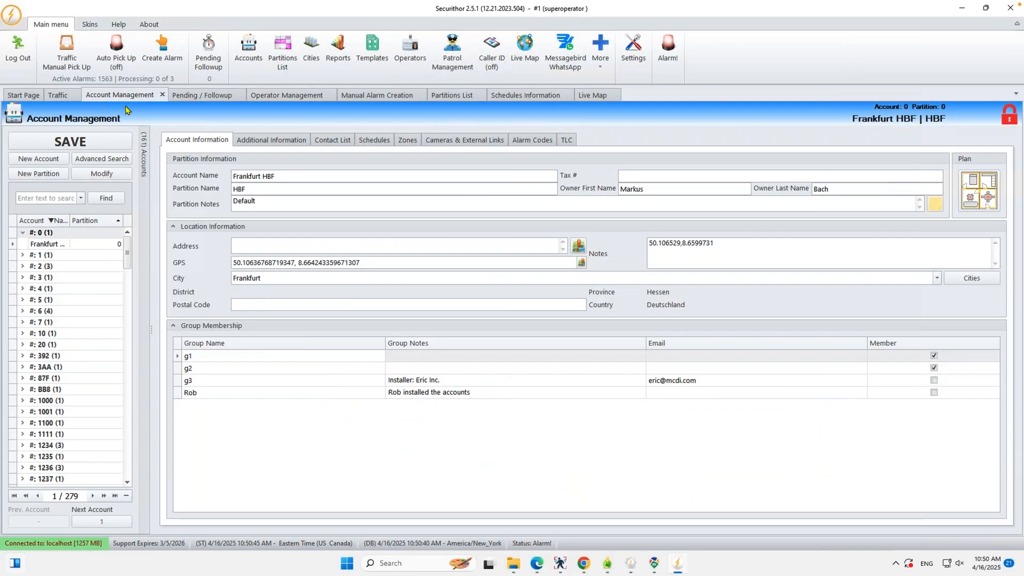
left_click(58, 467)
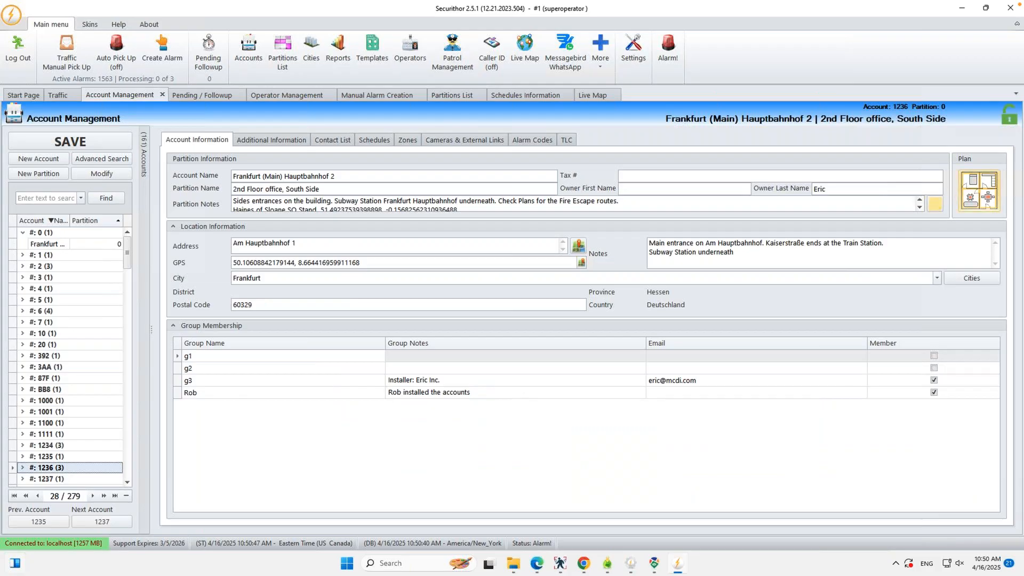
left_click(330, 141)
left_click(293, 437)
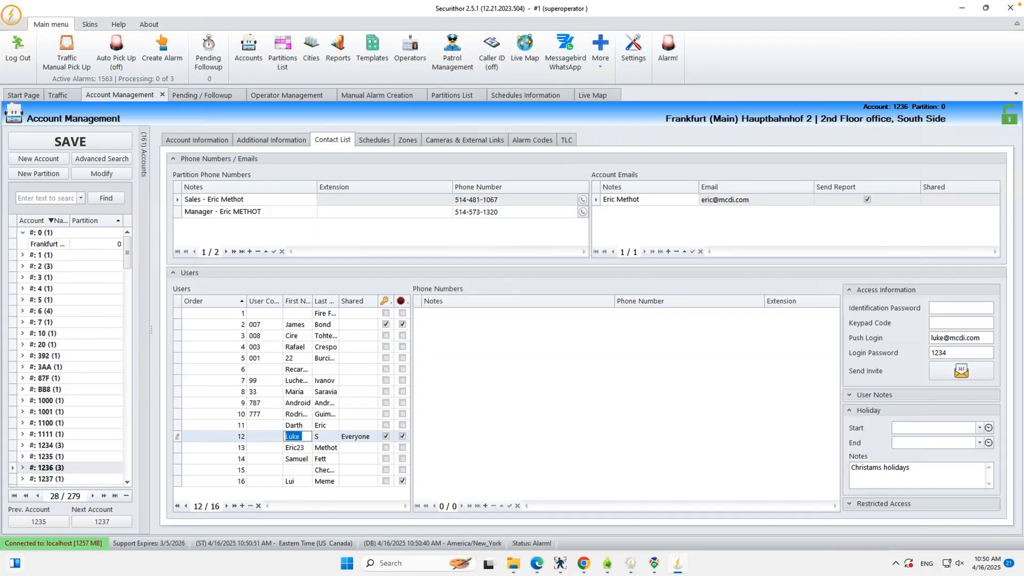
left_click(949, 373)
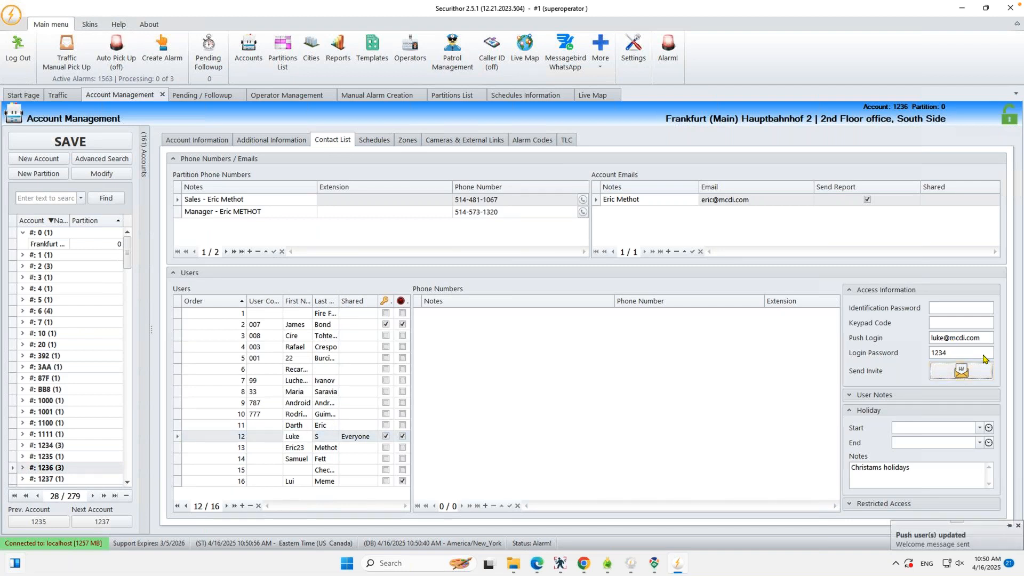
double_click(941, 337)
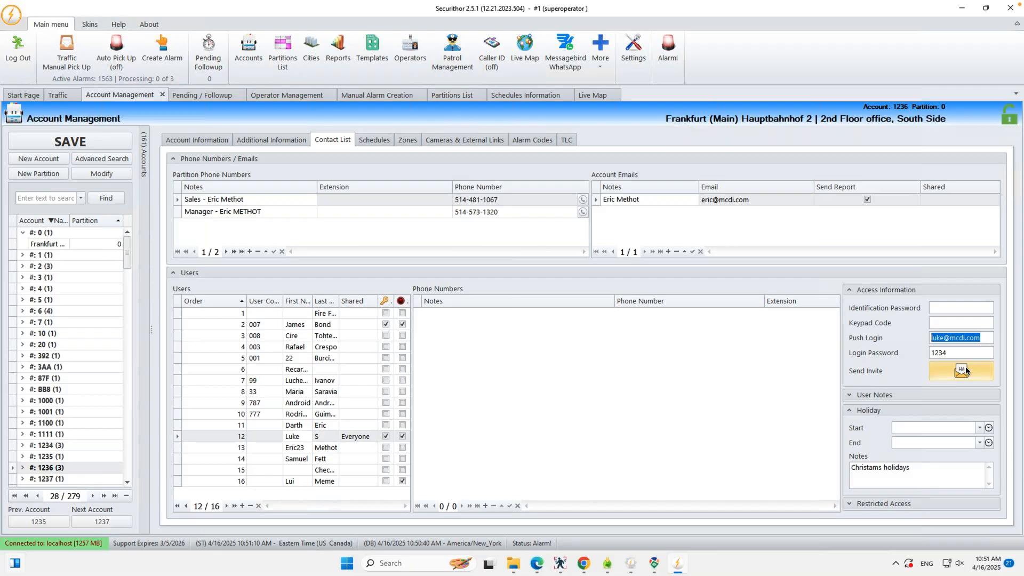
left_click(988, 338)
double_click(988, 338)
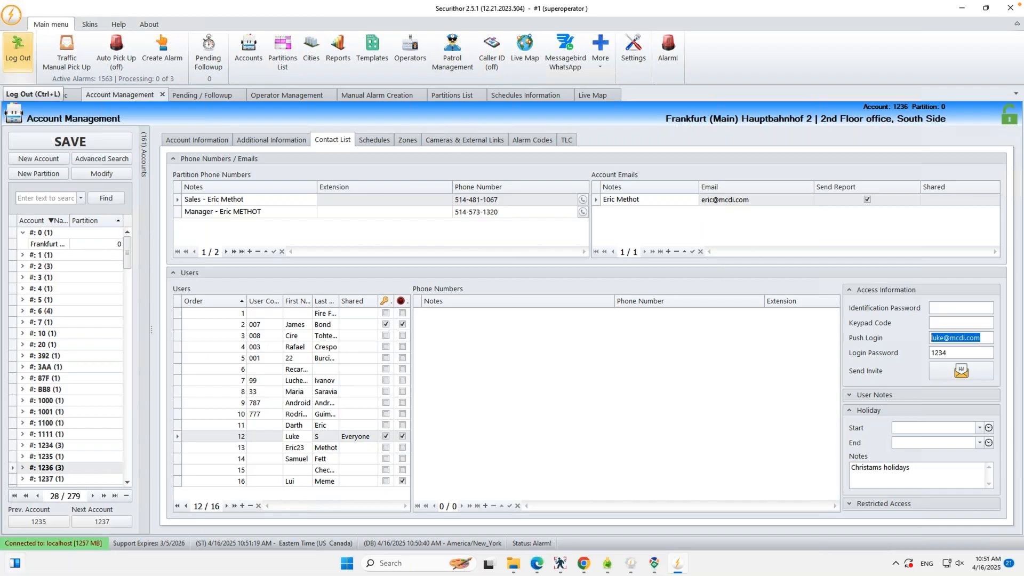
Step: Check the 'Thank you for registering with UNIFI' email's footer and credentials, then restore full-screen Securithor
mouse_move(27, 0)
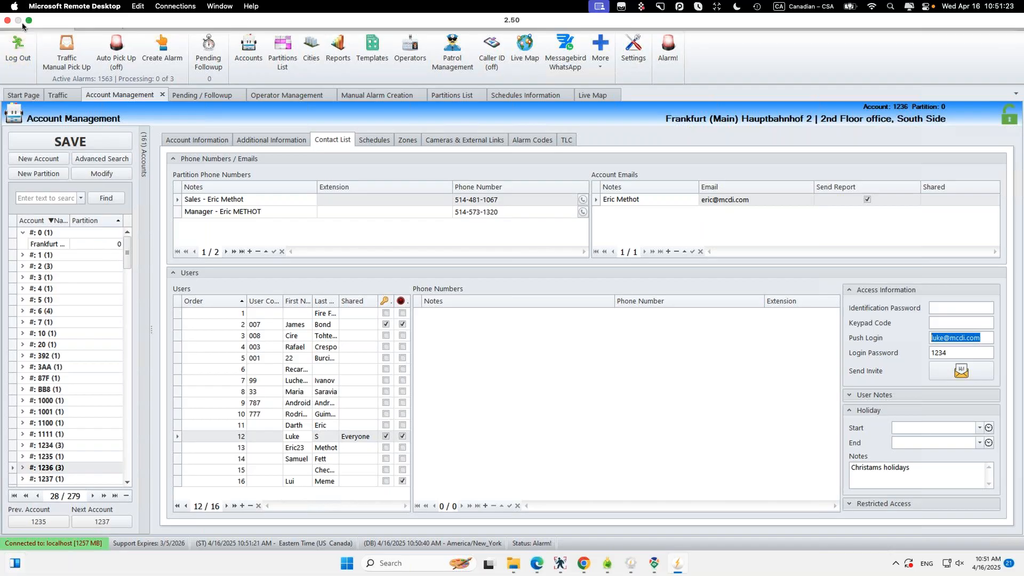
left_click(29, 20)
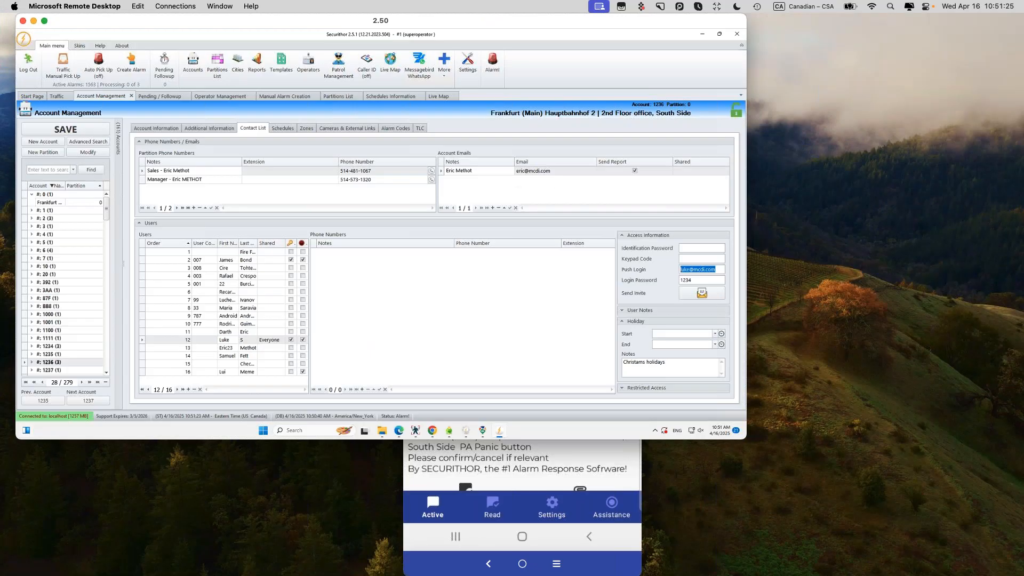
left_click_drag(726, 227, 485, 1)
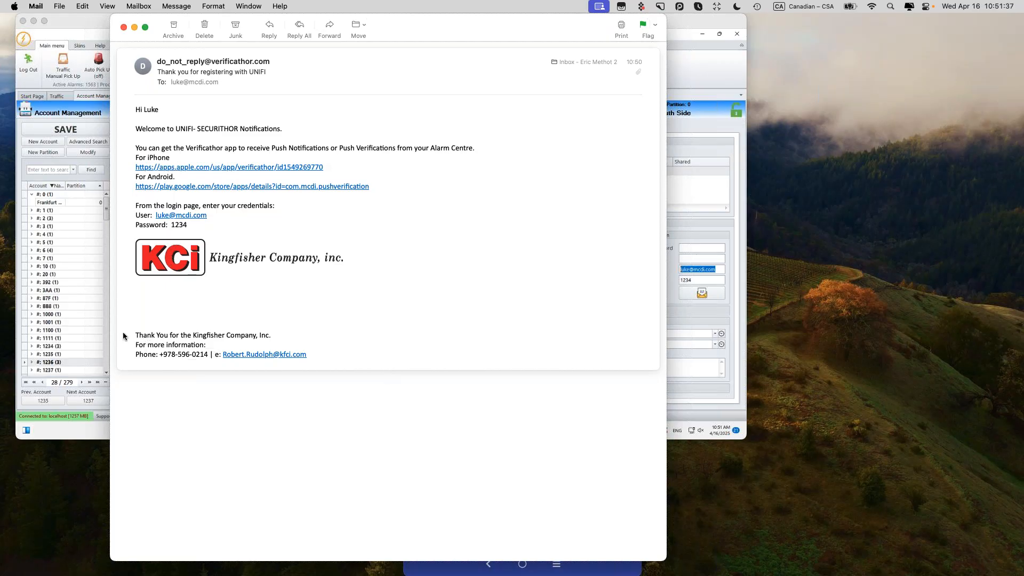
left_click_drag(133, 334, 339, 382)
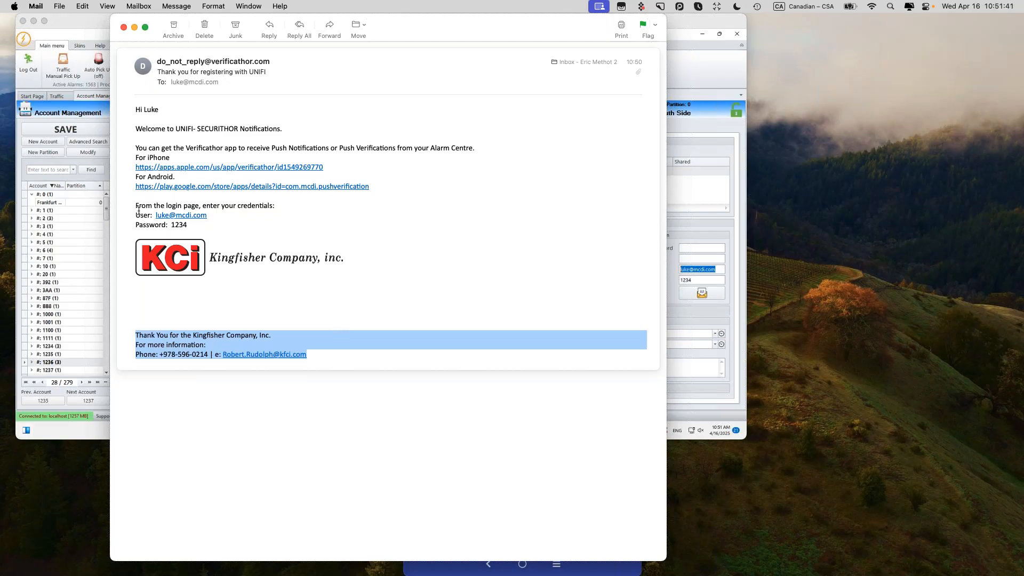
left_click_drag(135, 214, 217, 224)
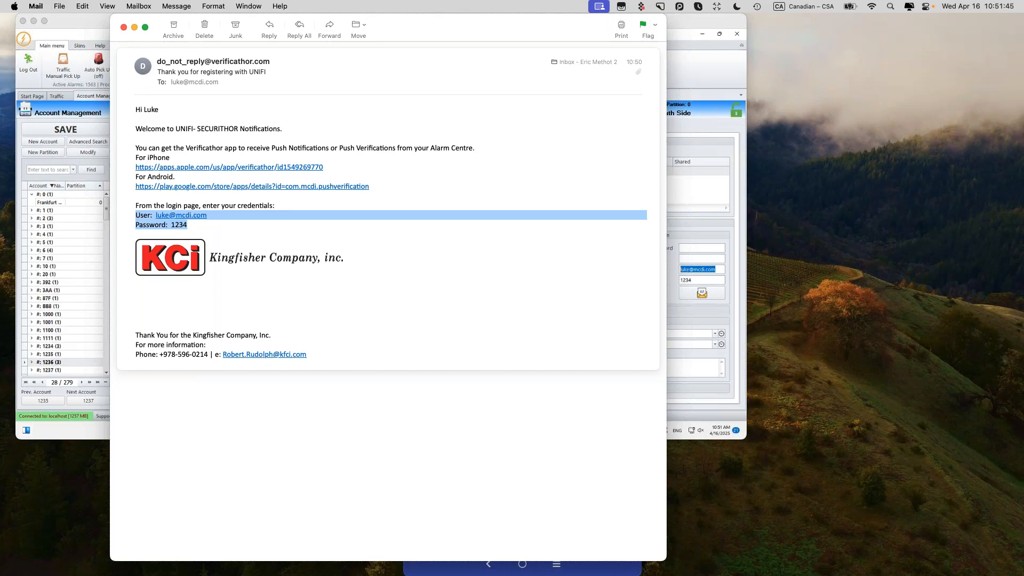
left_click(100, 21)
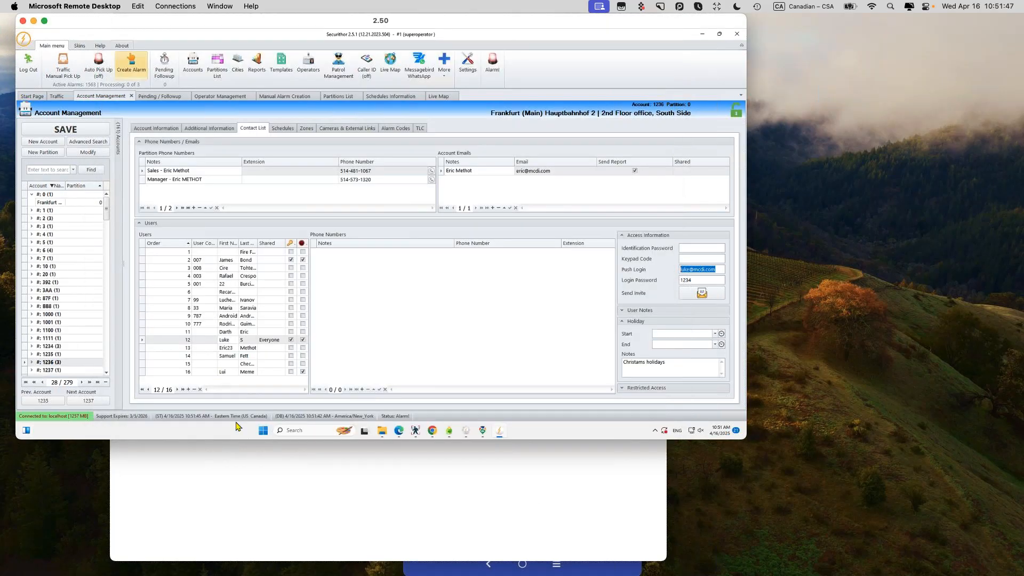
left_click(45, 22)
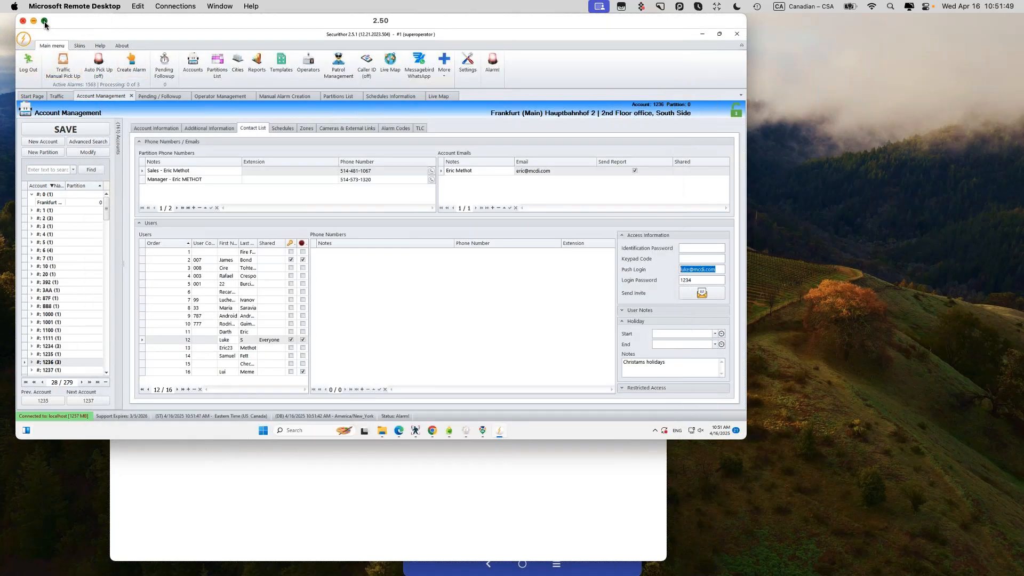
Step: Enlarge STNet's Central Info dialog and highlight the welcome message's {e} and {p} wildcards
left_click(633, 564)
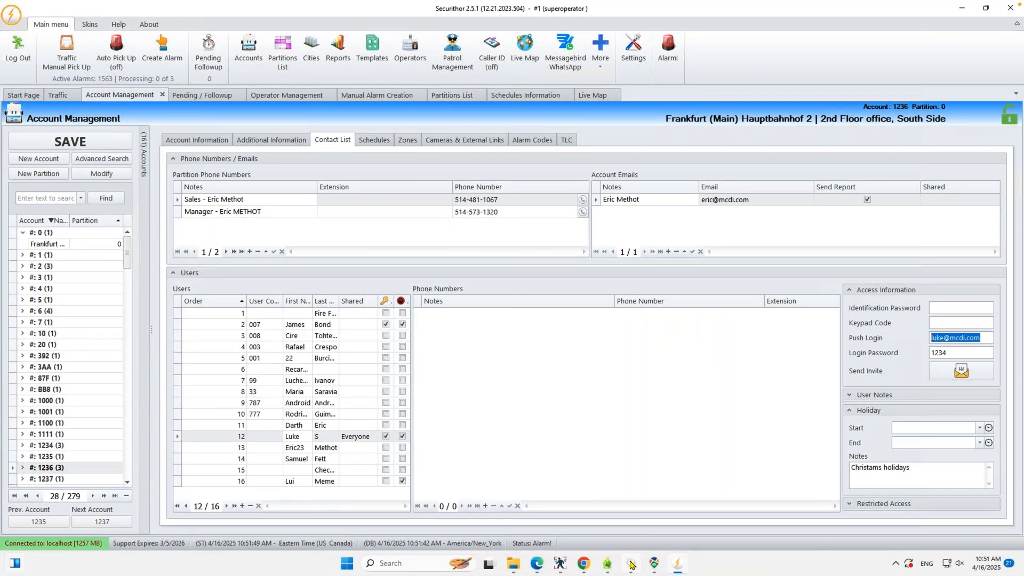
left_click(628, 59)
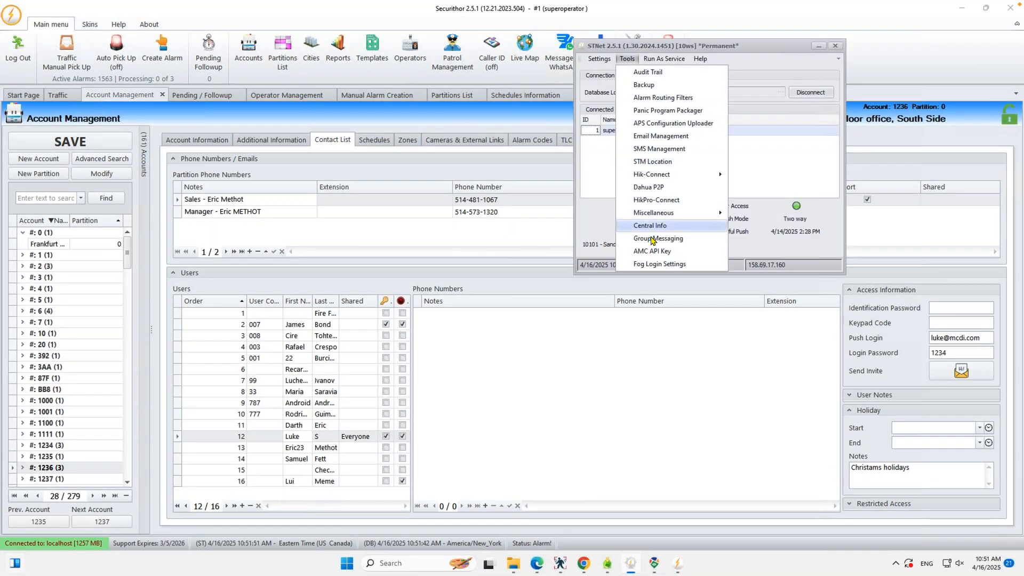
left_click(646, 226)
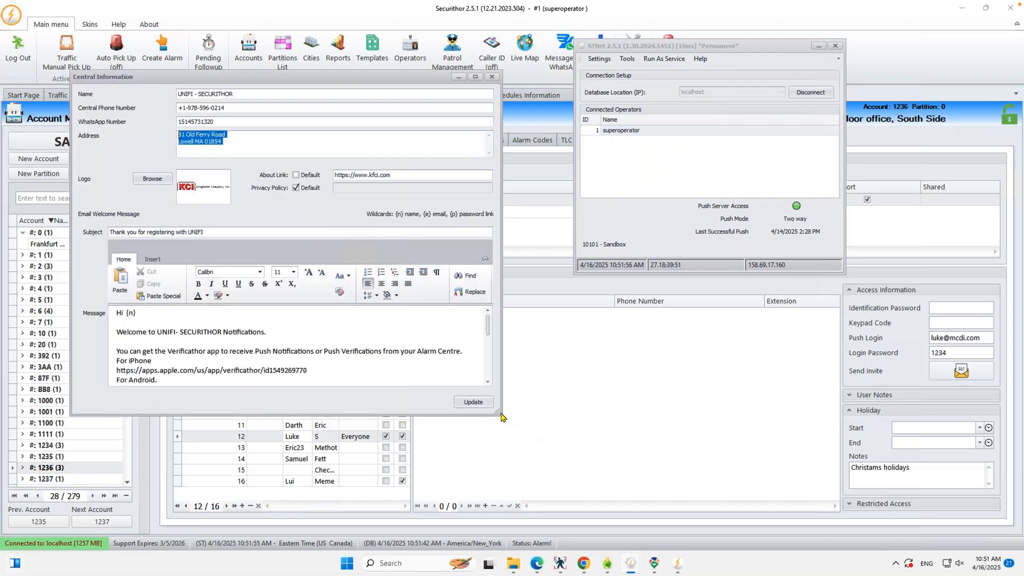
left_click_drag(499, 413, 564, 557)
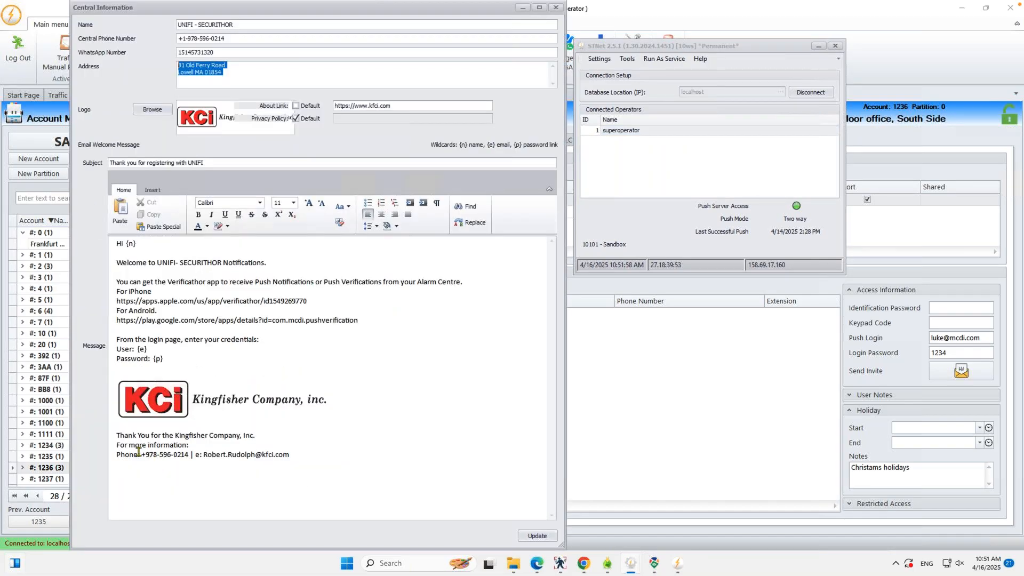
left_click(138, 349)
left_click_drag(159, 347, 188, 356)
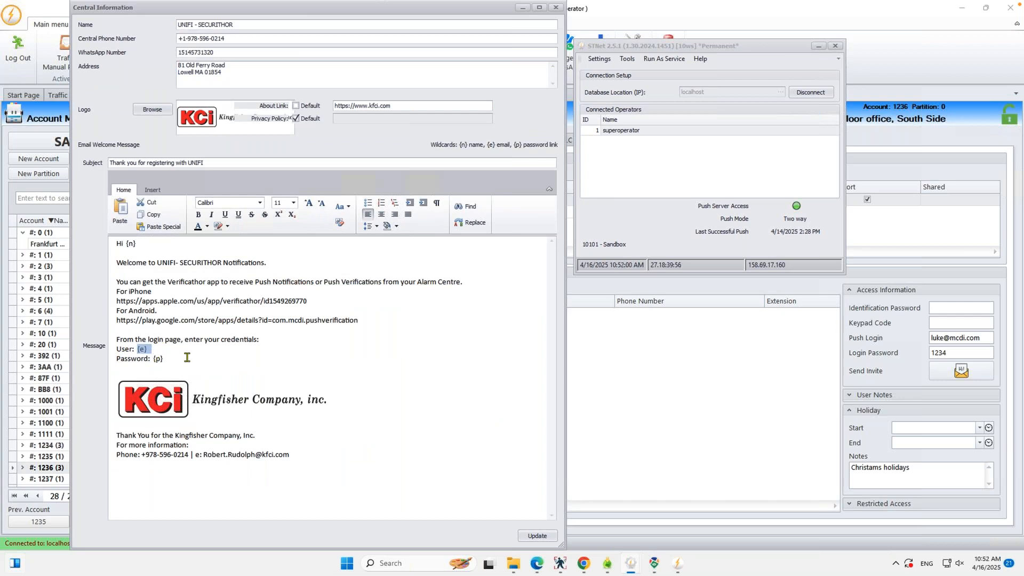
Step: Highlight user 12's login password in the contact list, then switch to the MCDI catalogue PDF
left_click(987, 339)
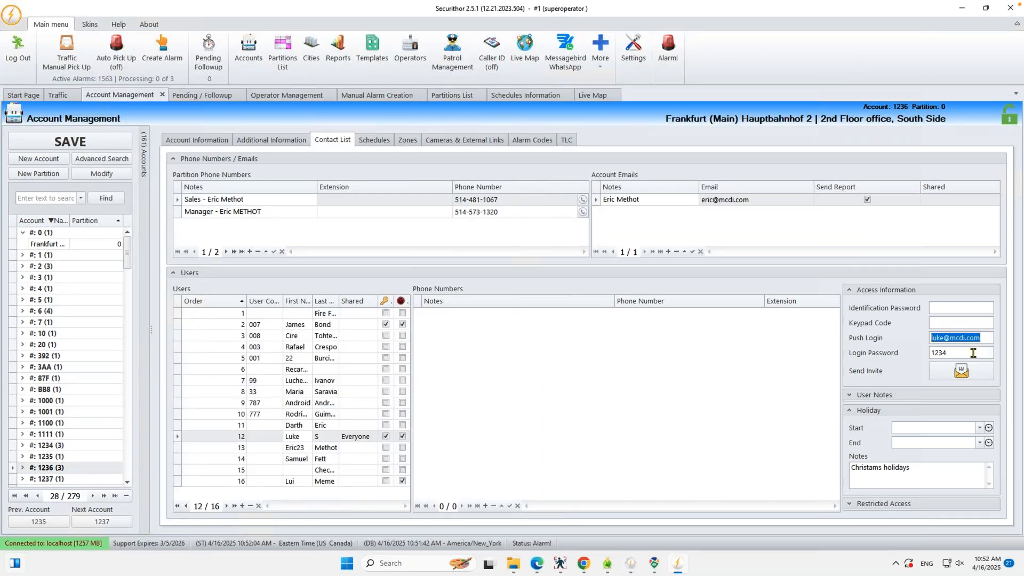
left_click(975, 353)
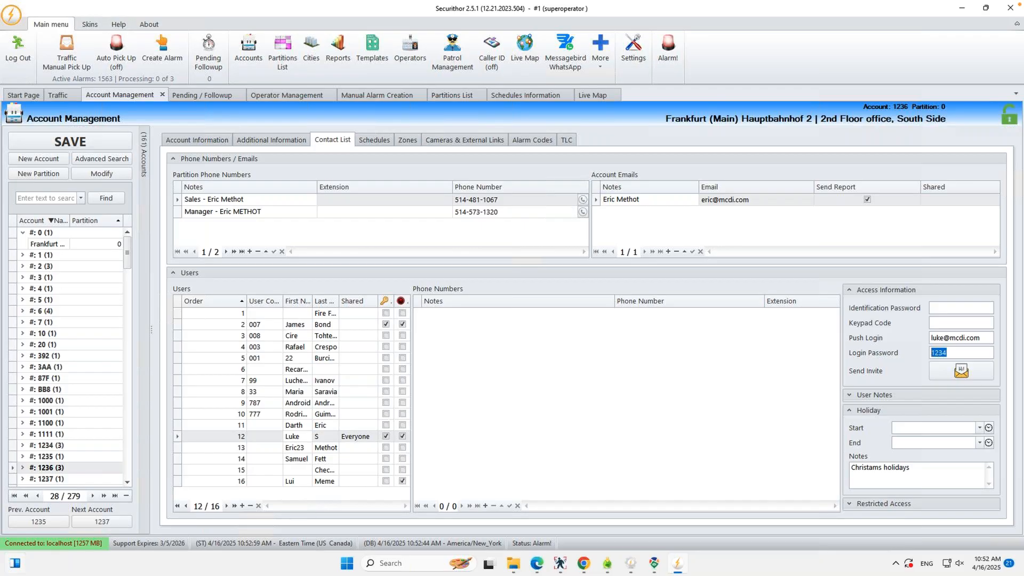
key("ctrl+Left")
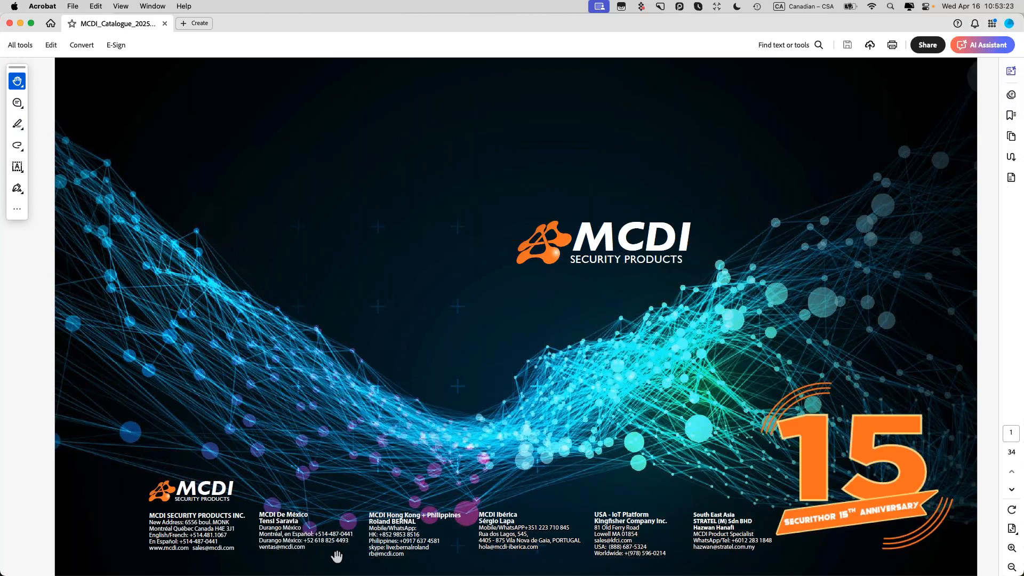
scroll(337, 556, "up", 1)
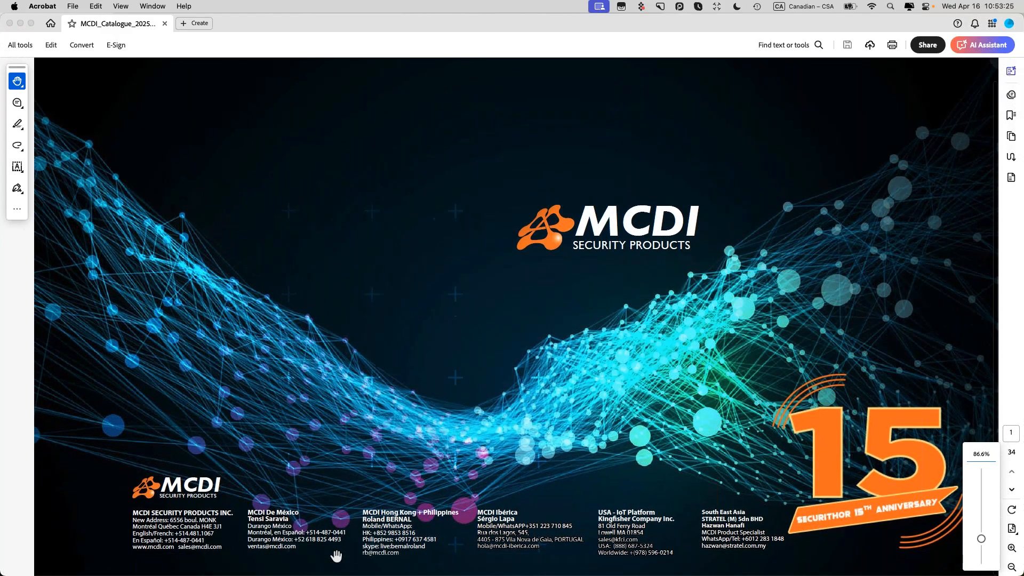
scroll(336, 557, "up", 2)
scroll(336, 556, "down", 3)
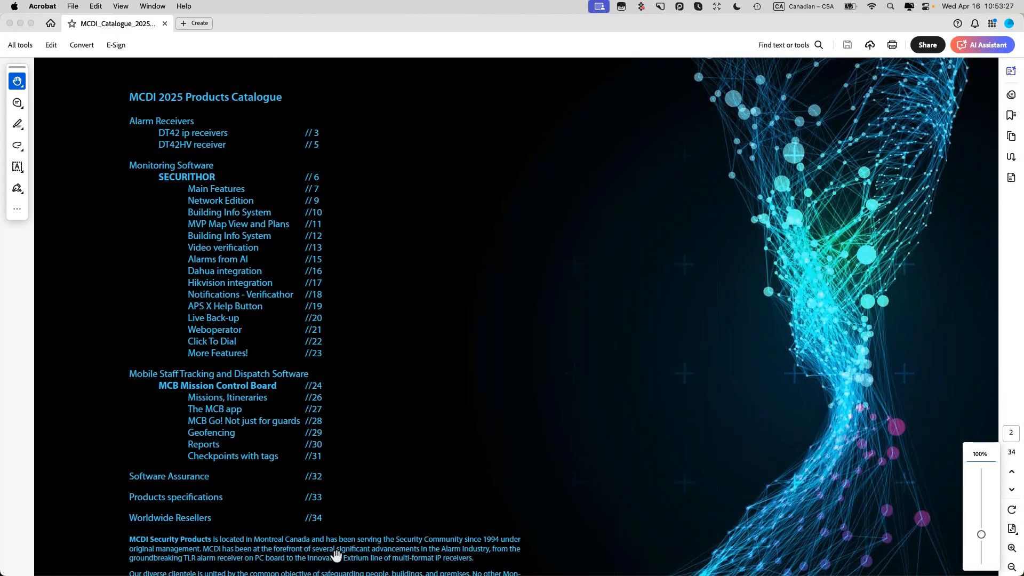
scroll(337, 556, "up", 3)
scroll(337, 549, "down", 1)
scroll(337, 549, "down", 4)
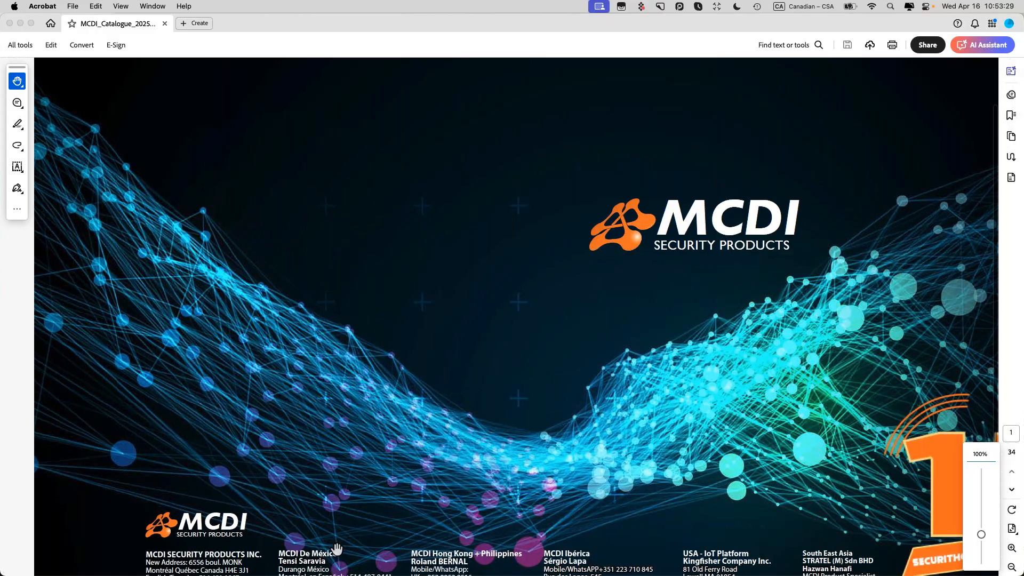
mouse_move(430, 575)
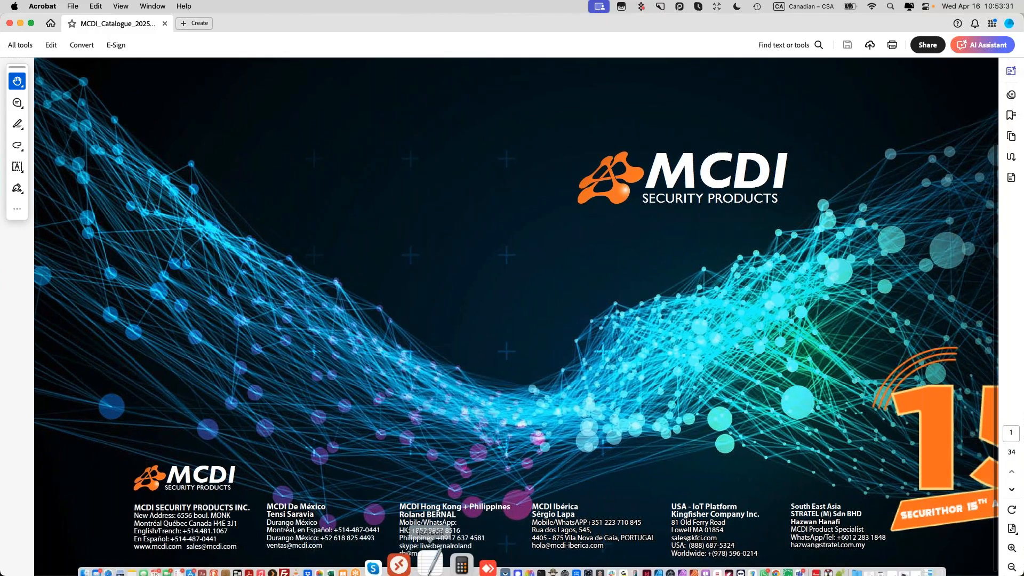